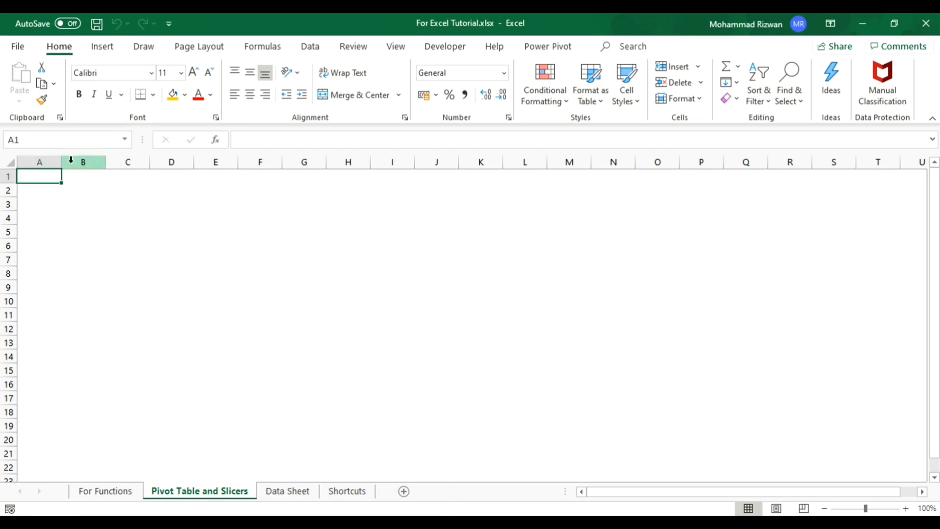
- Highlight columns A through H and then rows 1 through 11 of the sheet
{"action": "left_click_drag", "start_coordinate": [39, 161], "coordinate": [334, 165]}
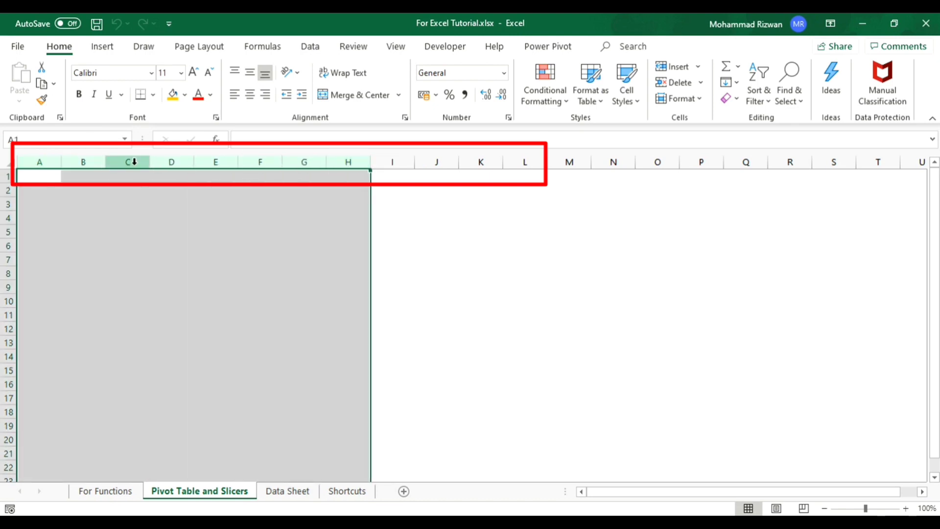
{"action": "left_click_drag", "start_coordinate": [39, 162], "coordinate": [336, 174]}
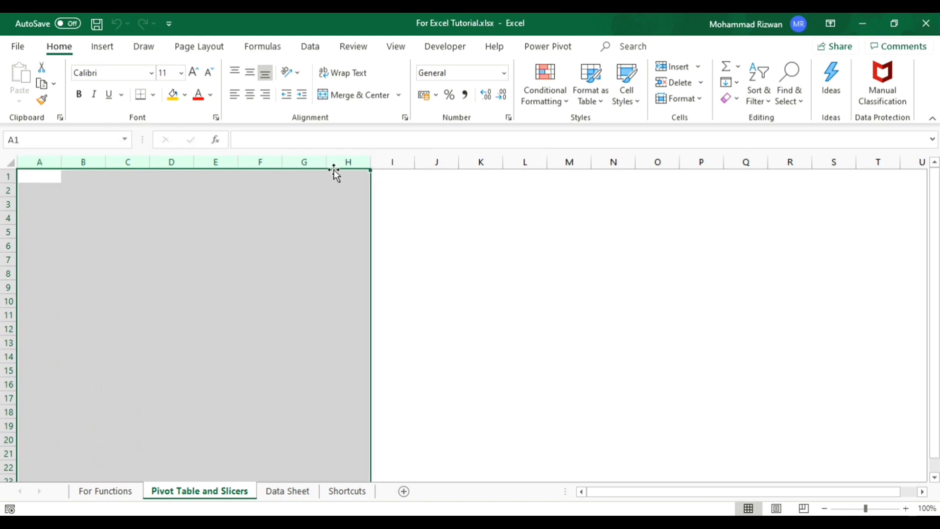
{"action": "left_click", "coordinate": [68, 178]}
{"action": "mouse_move", "coordinate": [7, 178]}
{"action": "left_mouse_down"}
{"action": "mouse_move", "coordinate": [20, 274]}
{"action": "mouse_move", "coordinate": [5, 306]}
{"action": "mouse_move", "coordinate": [1, 363]}
{"action": "mouse_move", "coordinate": [5, 301]}
{"action": "mouse_move", "coordinate": [7, 344]}
{"action": "mouse_move", "coordinate": [7, 317]}
{"action": "left_mouse_up"}
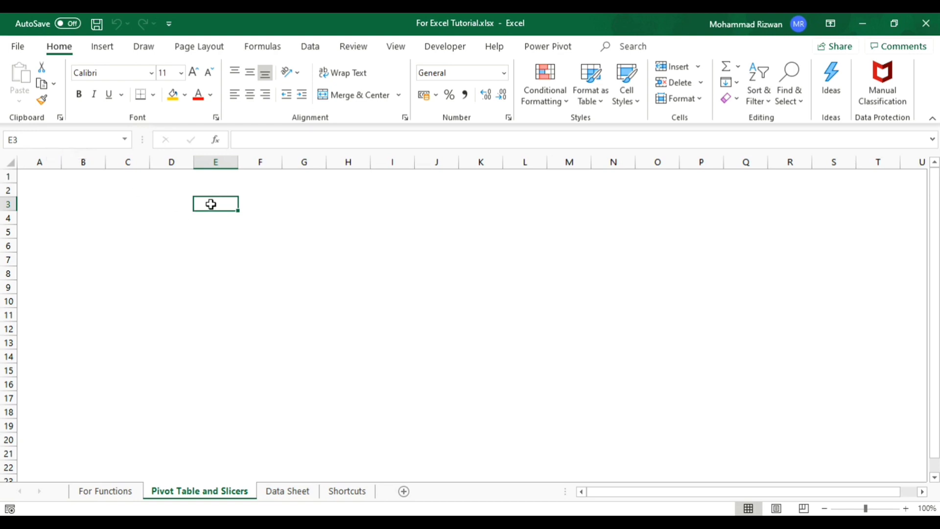
- Select the cell range D3:G10 and then the single cell C6
{"action": "left_click_drag", "start_coordinate": [166, 201], "coordinate": [312, 294]}
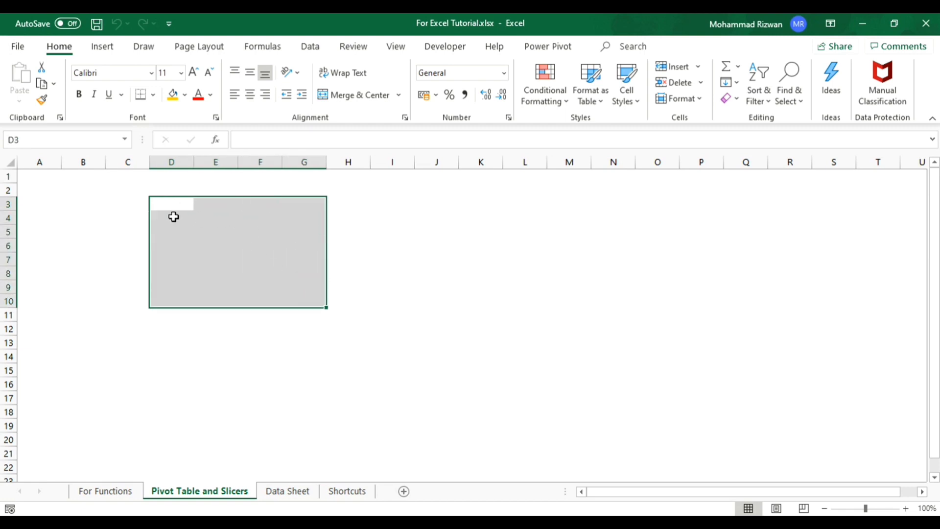
{"action": "left_click", "coordinate": [129, 245]}
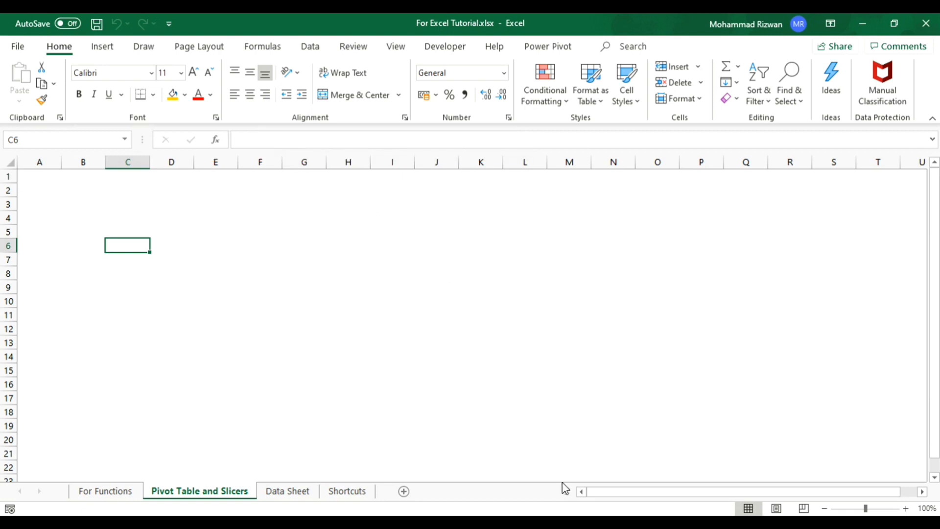
- Show the status bar's customization options, and bring up the context commands for cell G6
{"action": "right_click", "coordinate": [571, 512]}
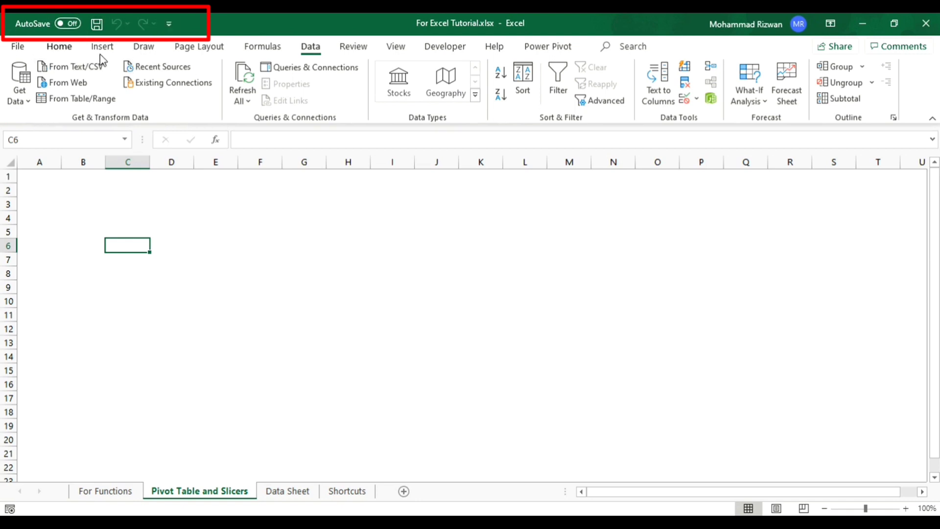
{"action": "key", "text": "Right"}
{"action": "key", "text": "Right"}
{"action": "key", "text": "Right"}
{"action": "key", "text": "Right"}
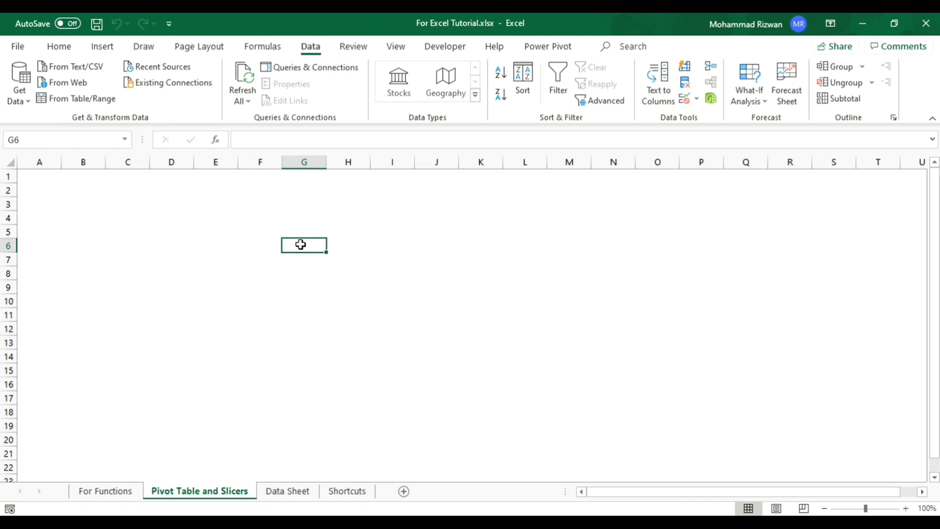
{"action": "right_click", "coordinate": [300, 245]}
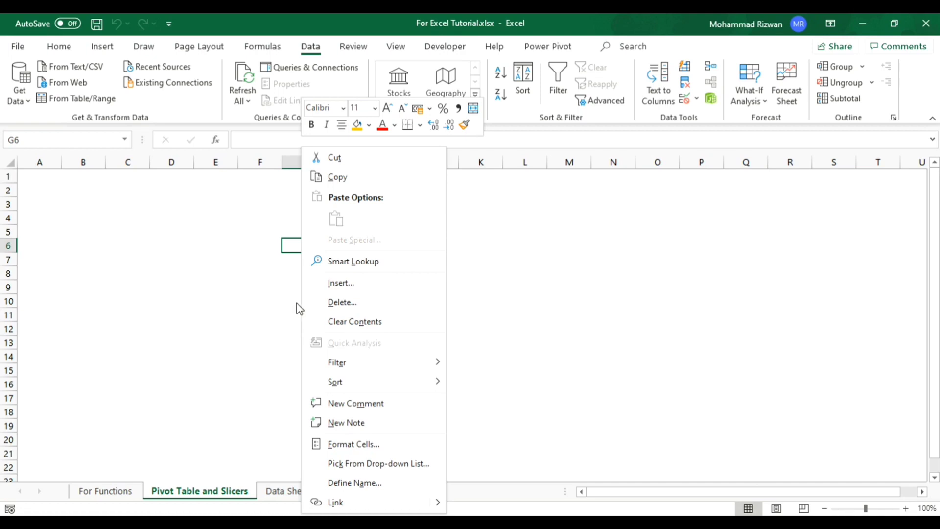
- Examine the sheet types and templates available for inserting a sheet next to Sheet5, without inserting one
{"action": "left_click", "coordinate": [269, 491]}
{"action": "right_click", "coordinate": [271, 494]}
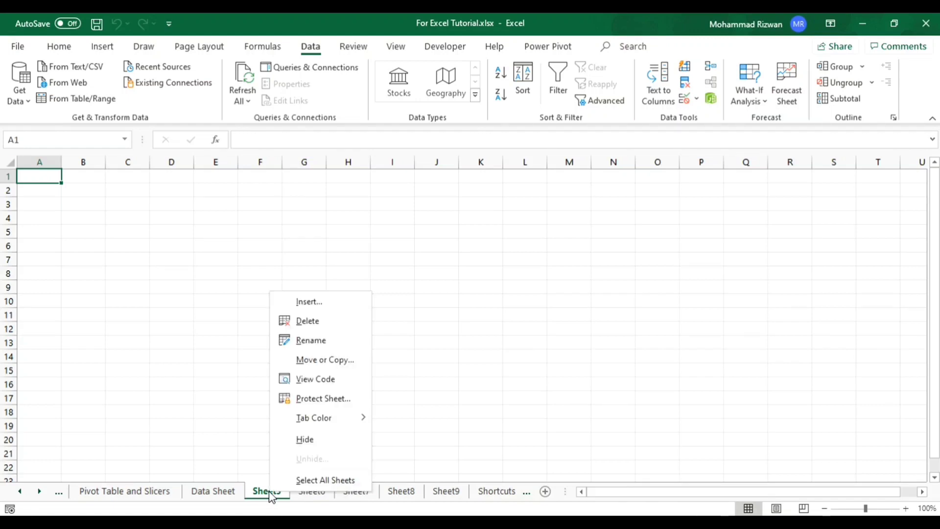
{"action": "left_click", "coordinate": [313, 307]}
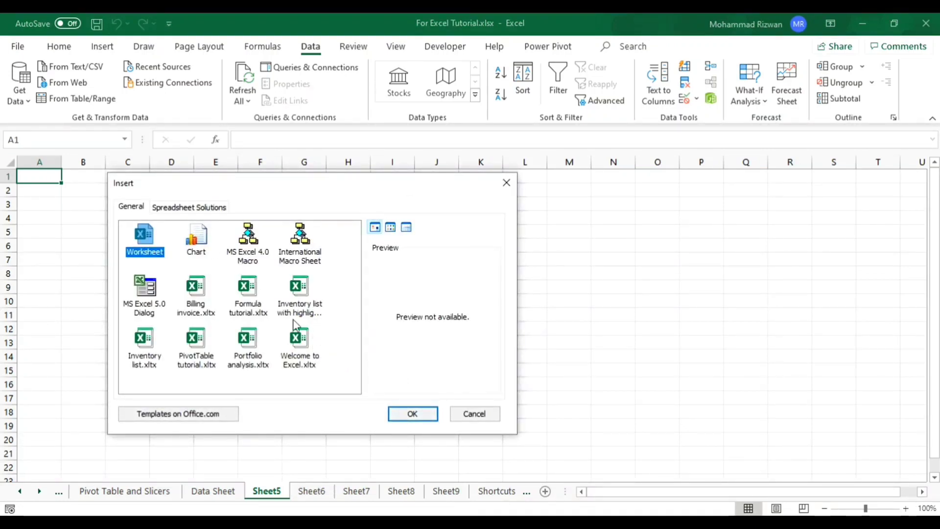
{"action": "left_click", "coordinate": [466, 415]}
- Protect Sheet5 with a password, entering and re-entering the sheet password while keeping the default permissions
{"action": "right_click", "coordinate": [279, 492]}
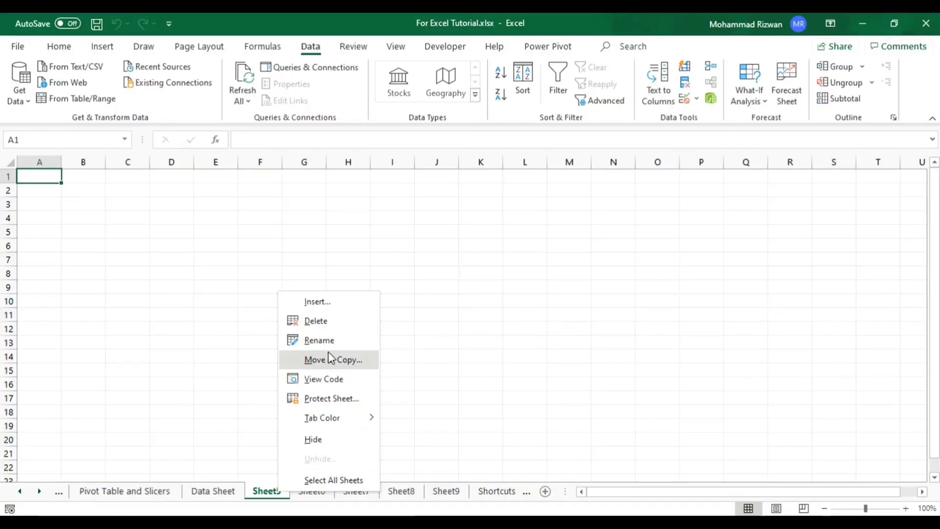
{"action": "left_click", "coordinate": [331, 399]}
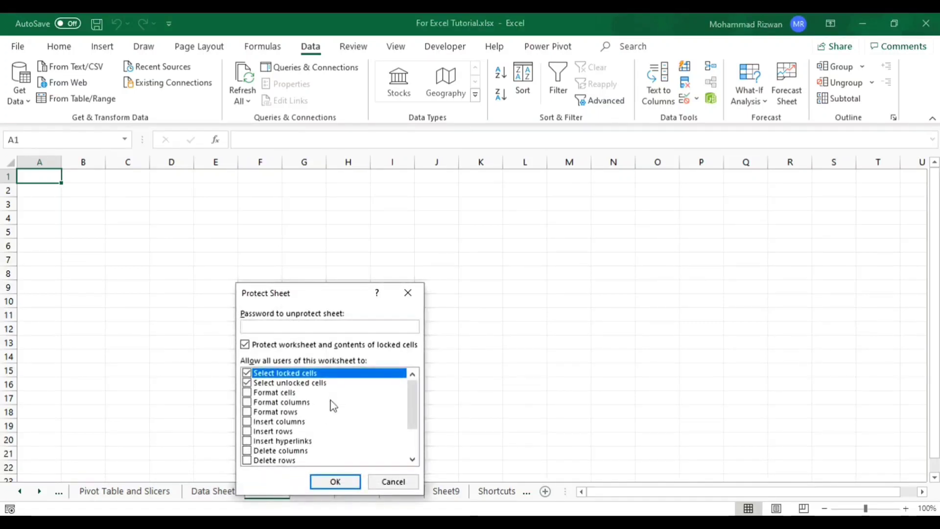
{"action": "type", "text": "1234567"}
{"action": "key", "text": "Return"}
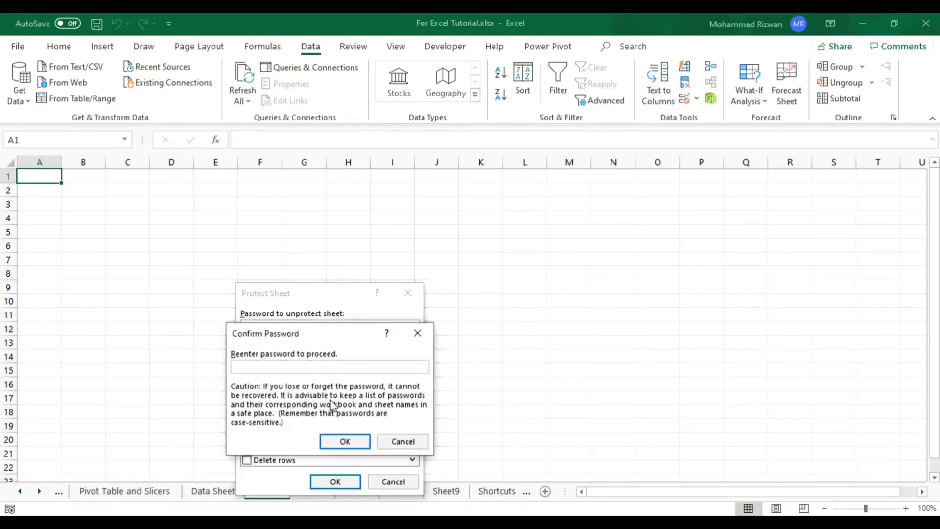
{"action": "type", "text": "12345678"}
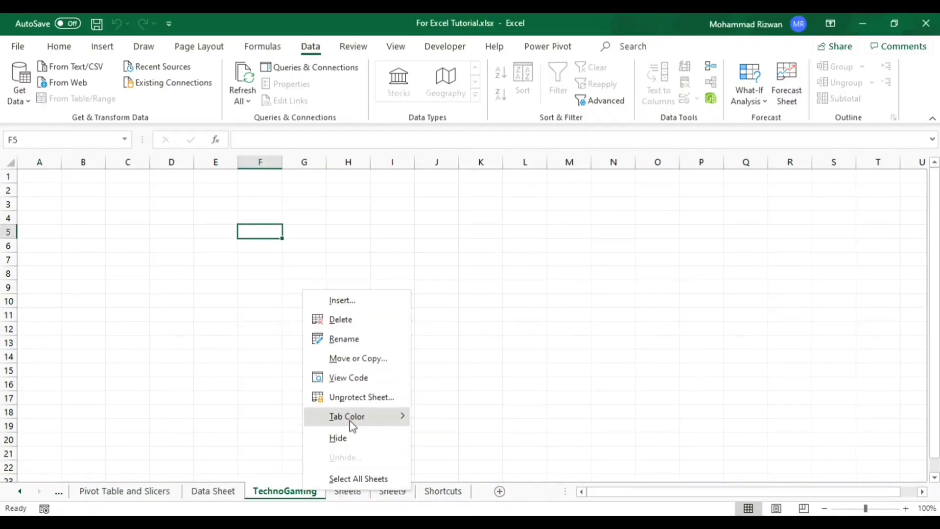
- Set the TechnoGaming sheet's tab color to red and switch to Sheet8 to view it
{"action": "mouse_move", "coordinate": [351, 426]}
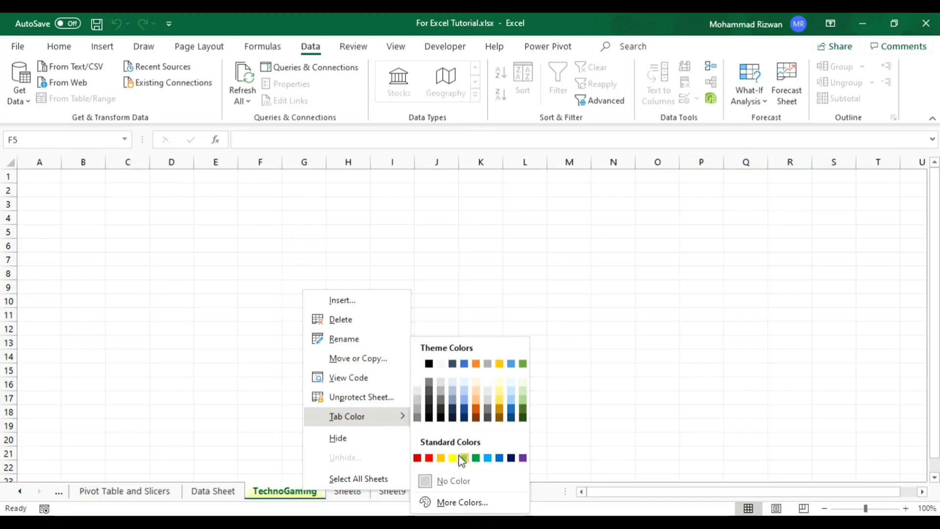
{"action": "left_click", "coordinate": [430, 457]}
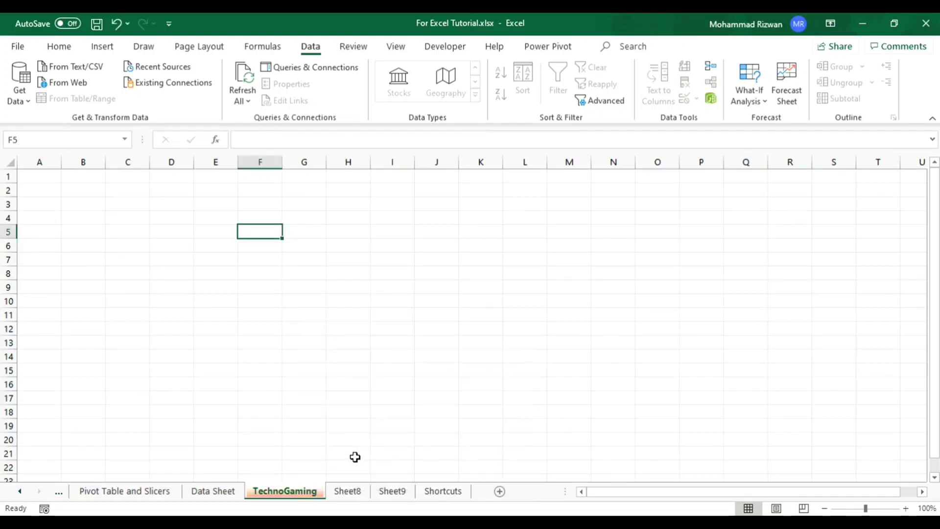
{"action": "left_click", "coordinate": [351, 492]}
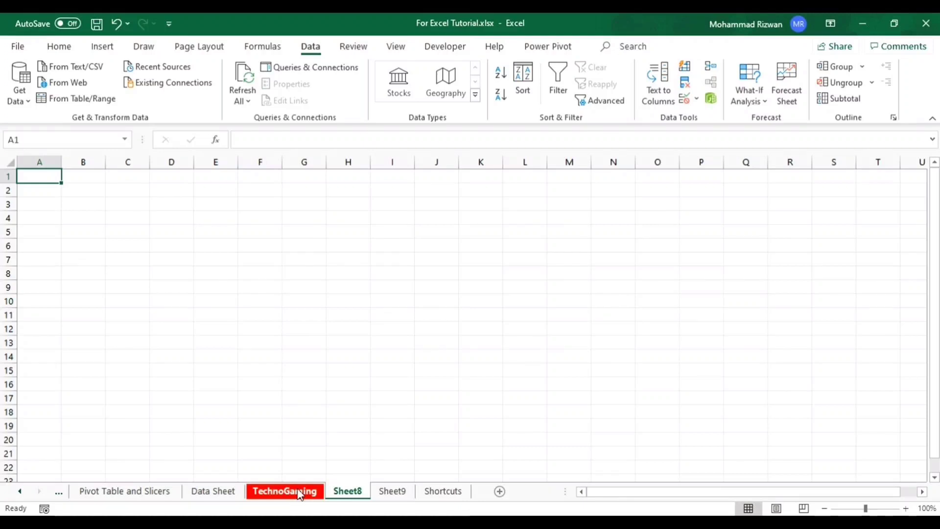
- Hide the TechnoGaming sheet and unhide it again
{"action": "left_click", "coordinate": [300, 495]}
{"action": "right_click", "coordinate": [299, 492]}
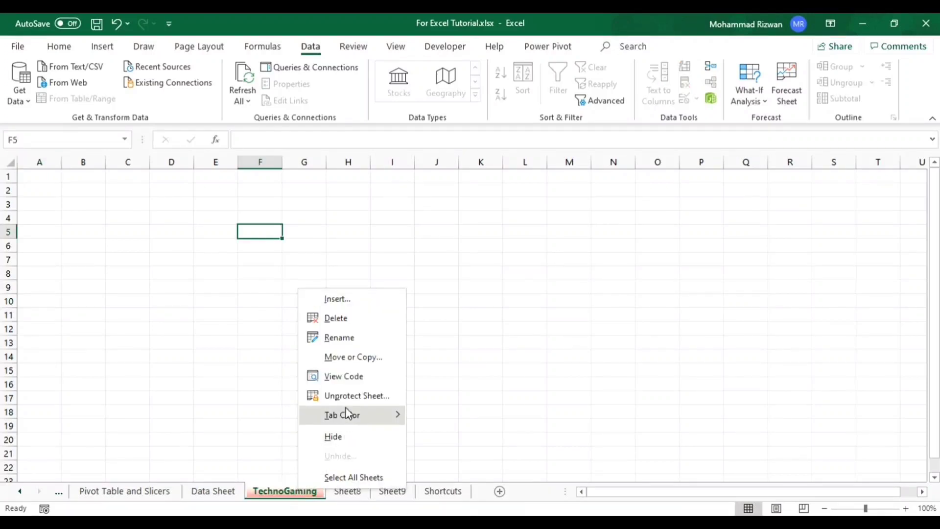
{"action": "left_click", "coordinate": [349, 436]}
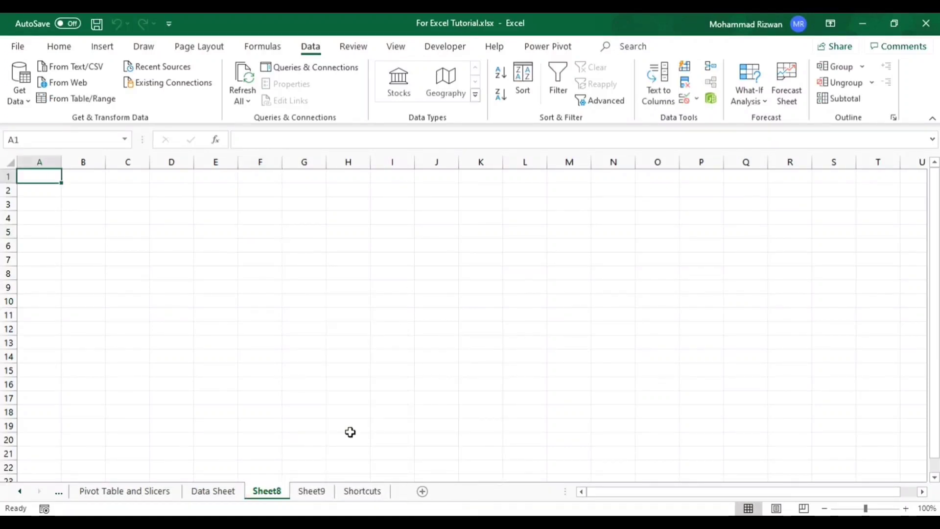
{"action": "right_click", "coordinate": [268, 492]}
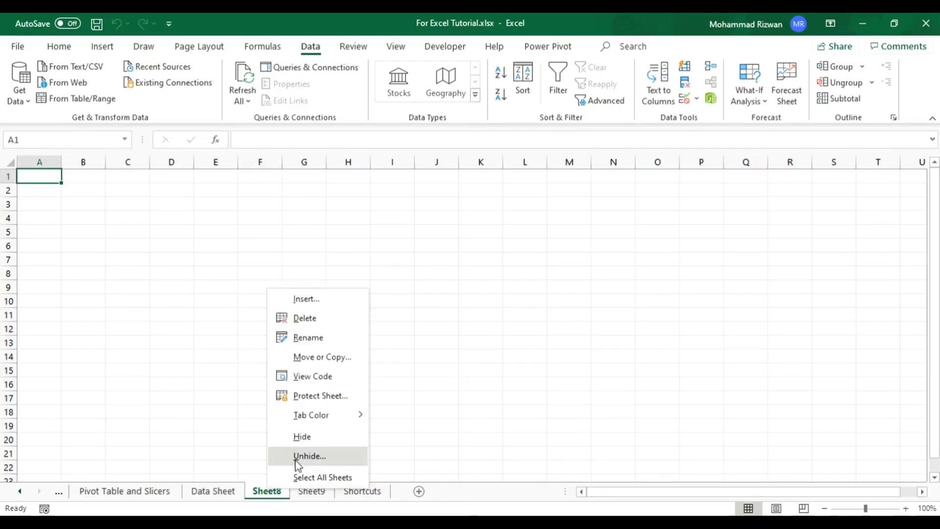
{"action": "left_click", "coordinate": [317, 457]}
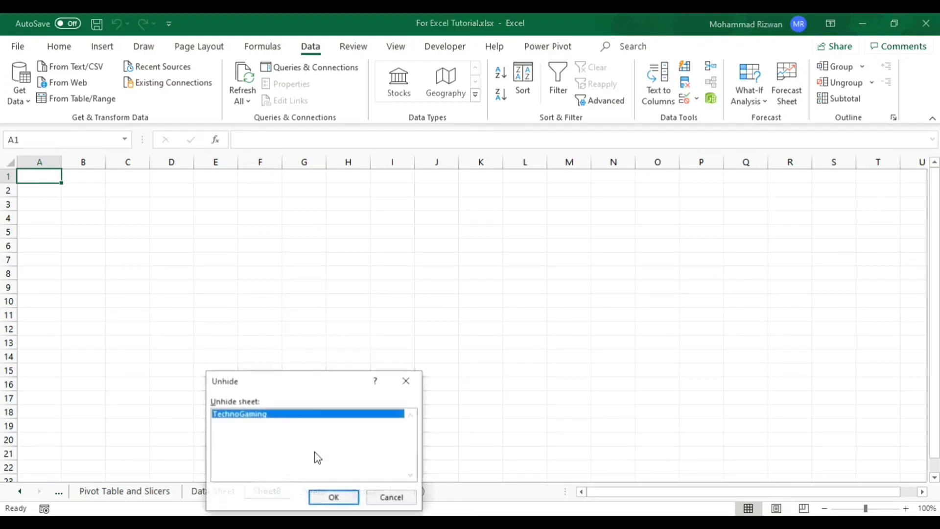
{"action": "left_click", "coordinate": [342, 500]}
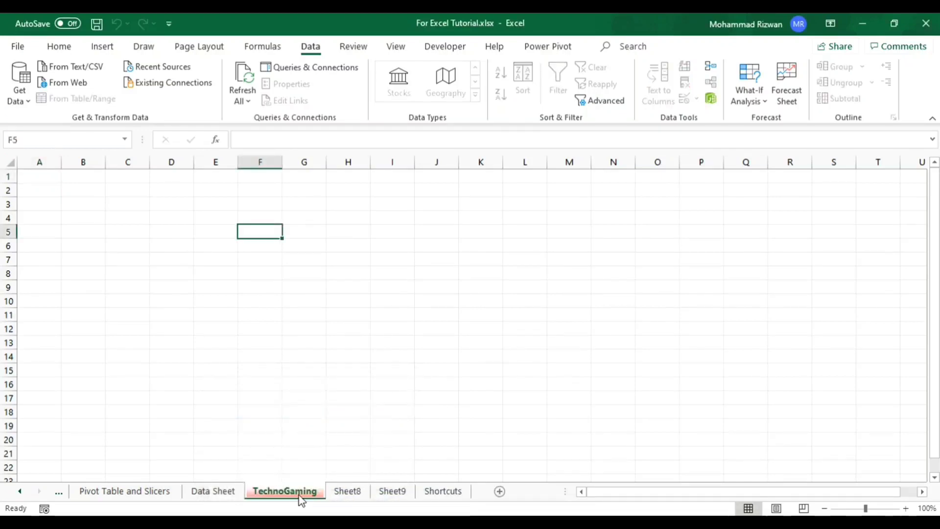
- Delete the TechnoGaming, Sheet8 and Sheet9 worksheets
{"action": "right_click", "coordinate": [292, 496]}
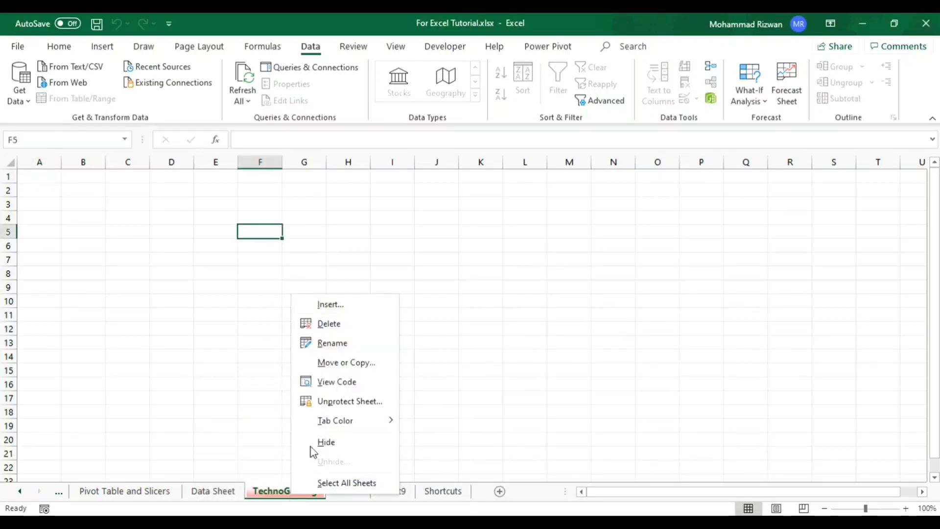
{"action": "left_click", "coordinate": [334, 323]}
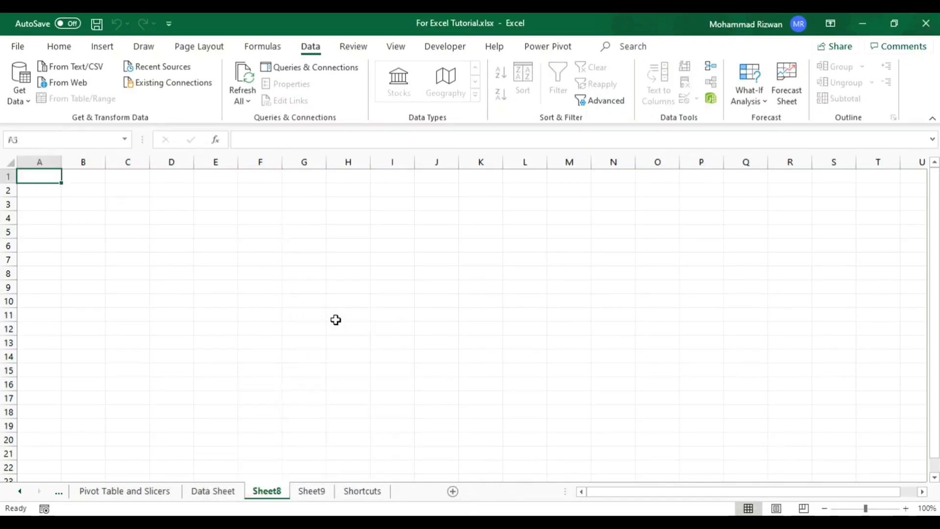
{"action": "right_click", "coordinate": [276, 494]}
{"action": "left_click", "coordinate": [318, 323]}
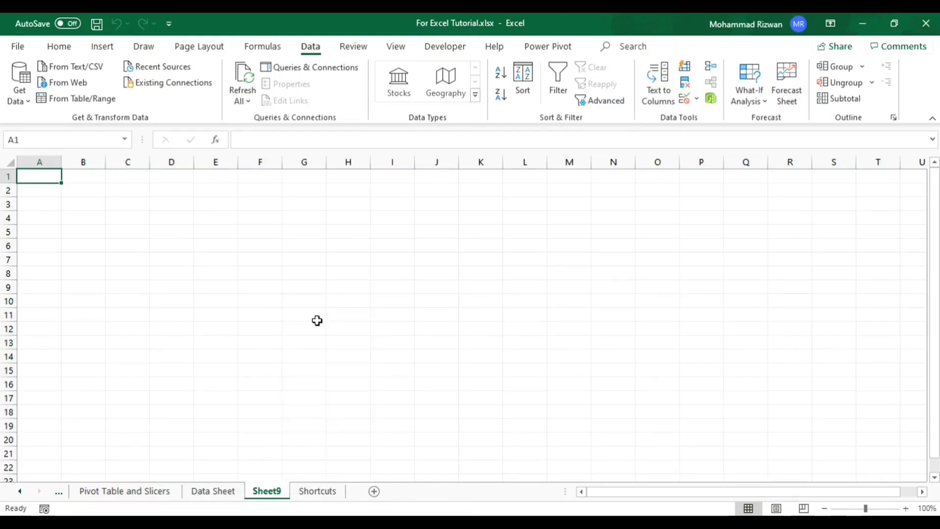
{"action": "right_click", "coordinate": [277, 495]}
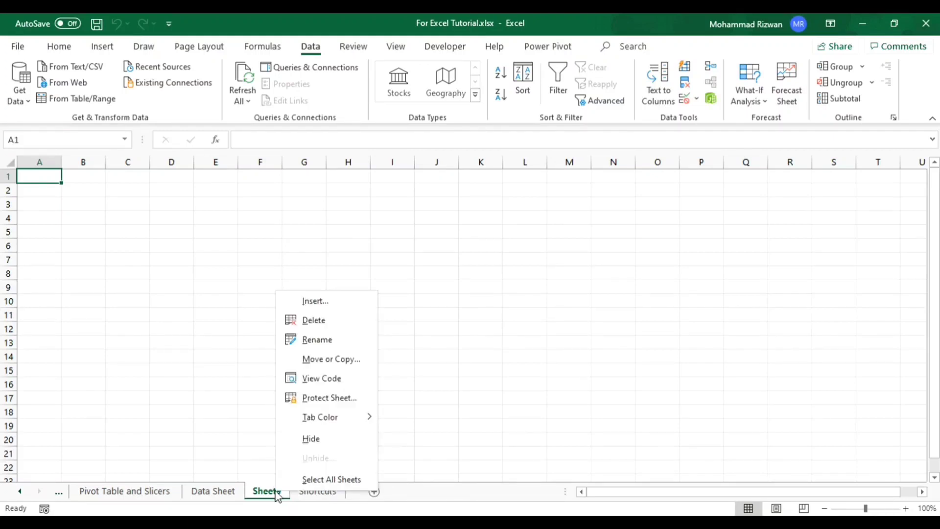
{"action": "left_click", "coordinate": [319, 320]}
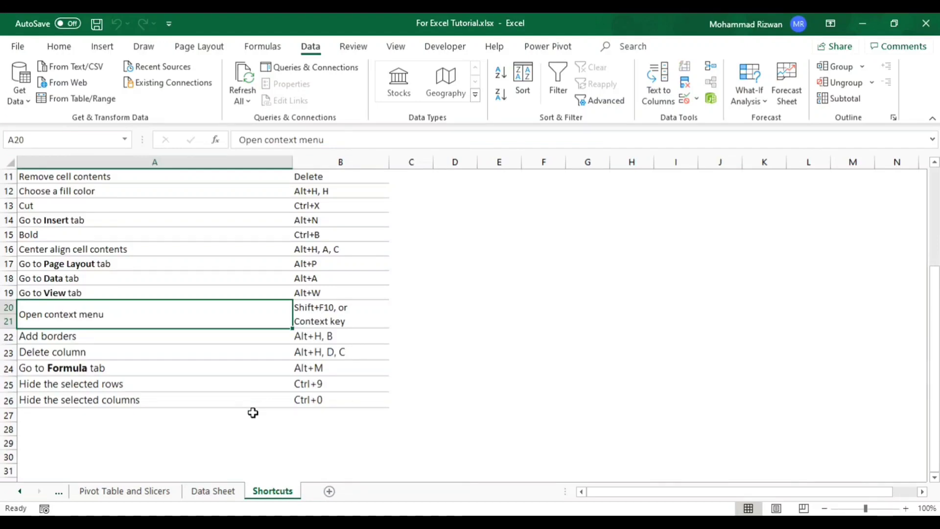
- On the Data Sheet, set the font of cell B2 to Bodoni MT Black at size 20
{"action": "left_click", "coordinate": [212, 491]}
{"action": "left_click", "coordinate": [239, 383]}
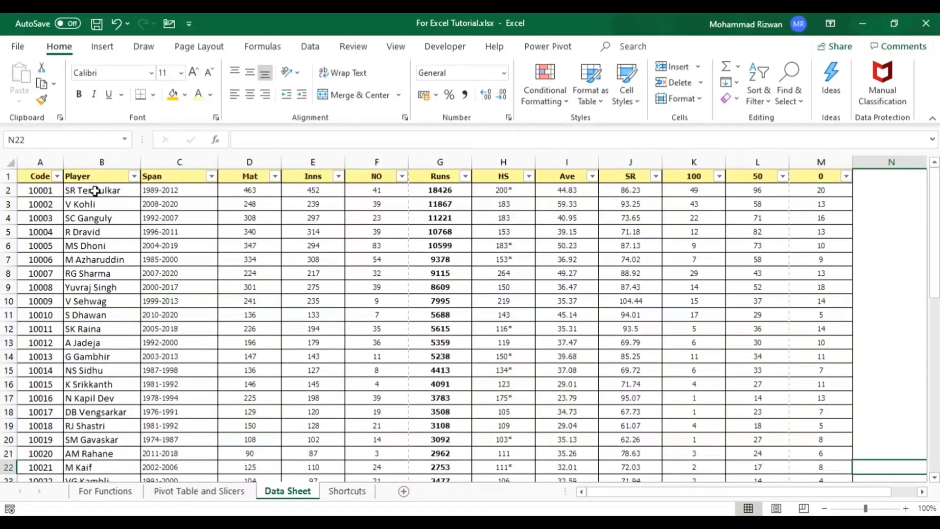
{"action": "left_click", "coordinate": [95, 191]}
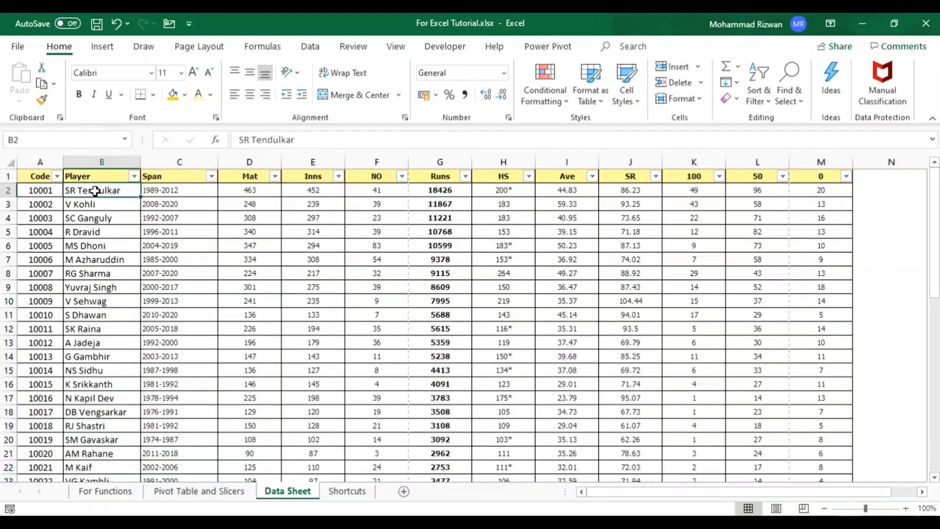
{"action": "left_click", "coordinate": [152, 73]}
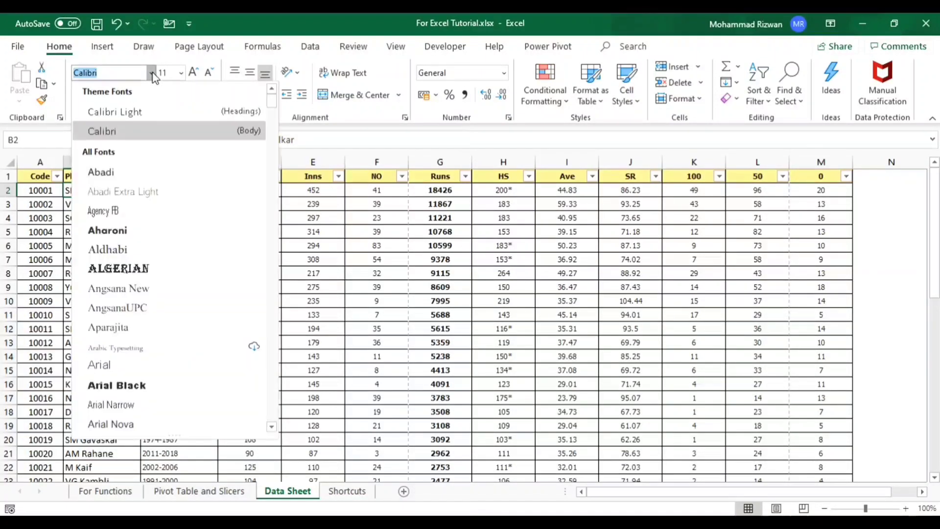
{"action": "left_click", "coordinate": [134, 114]}
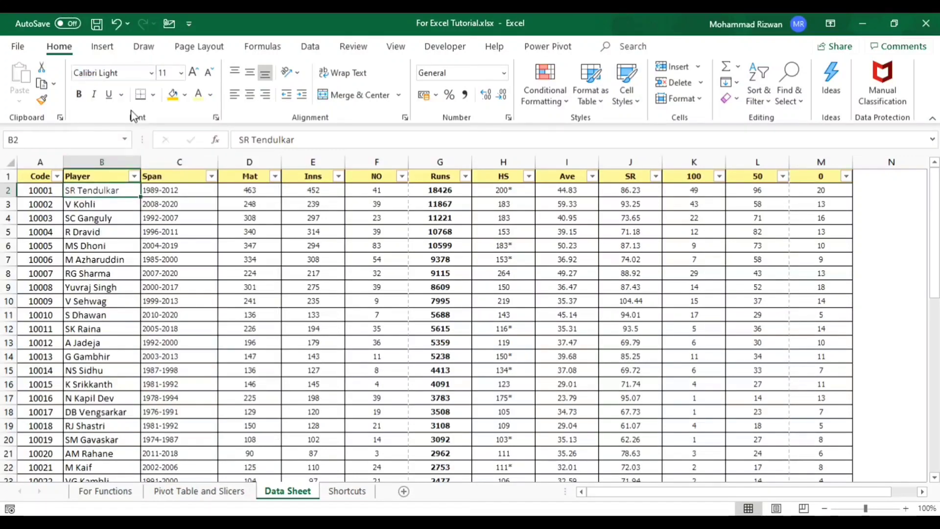
{"action": "left_click", "coordinate": [152, 73]}
{"action": "left_click", "coordinate": [113, 172]}
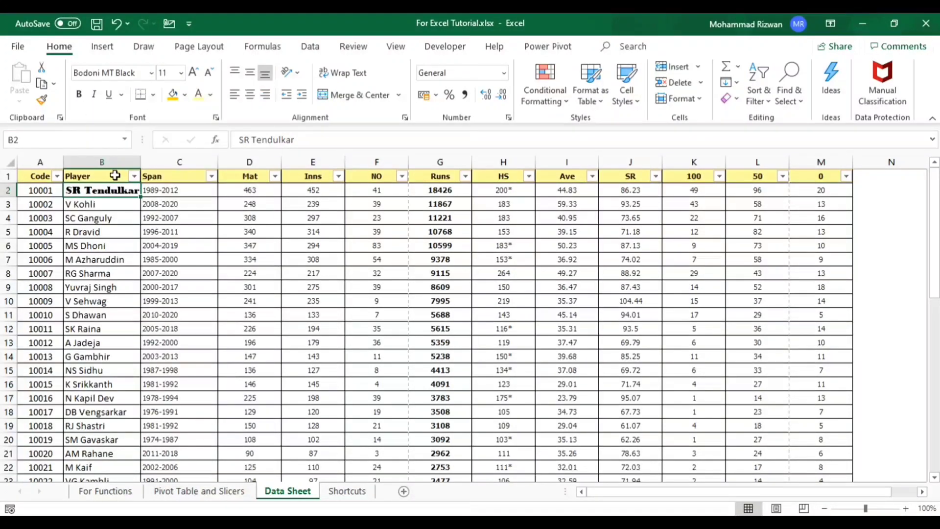
{"action": "left_click", "coordinate": [180, 73]}
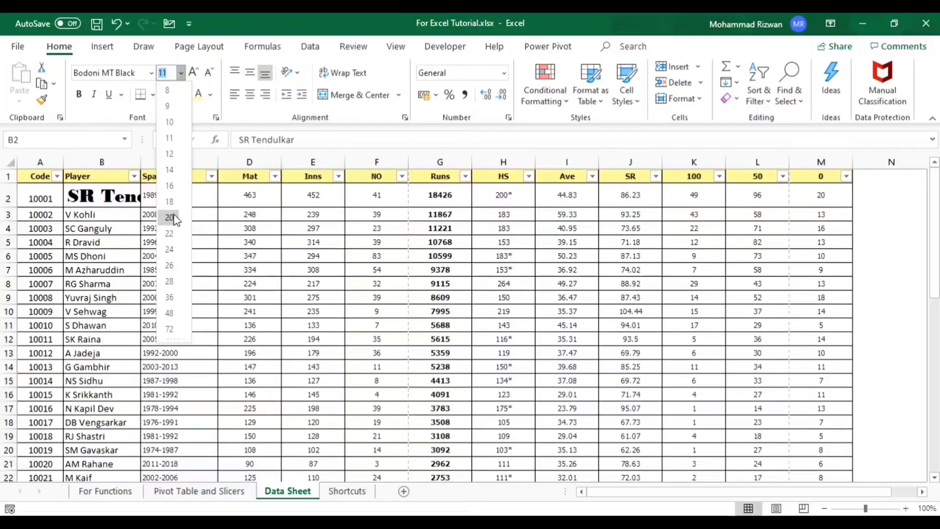
{"action": "left_click", "coordinate": [169, 217]}
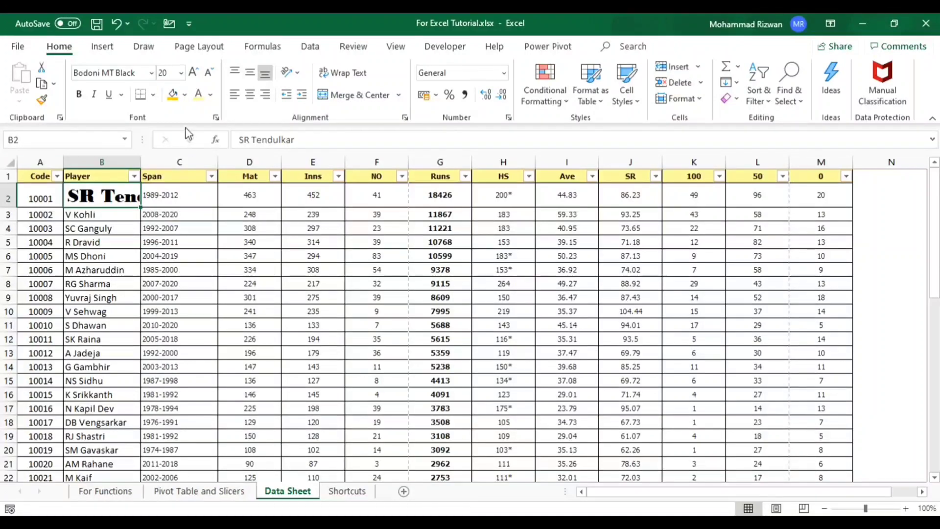
- Give cell B2 an orange fill and a red font color
{"action": "left_click", "coordinate": [176, 96]}
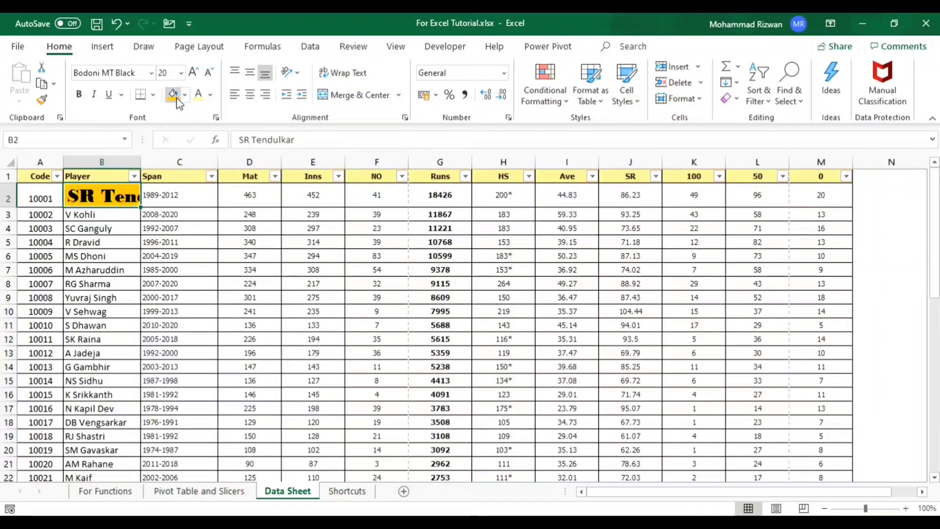
{"action": "left_click", "coordinate": [212, 98]}
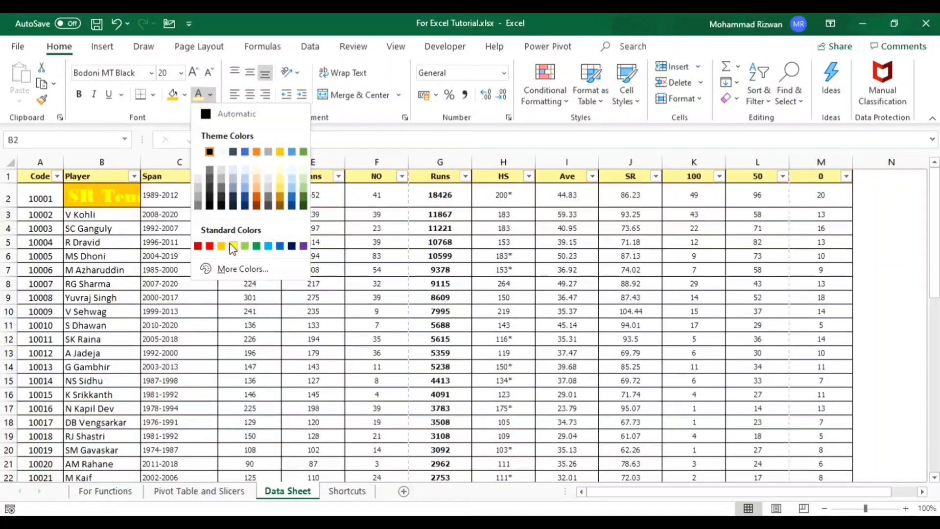
{"action": "left_click", "coordinate": [209, 245]}
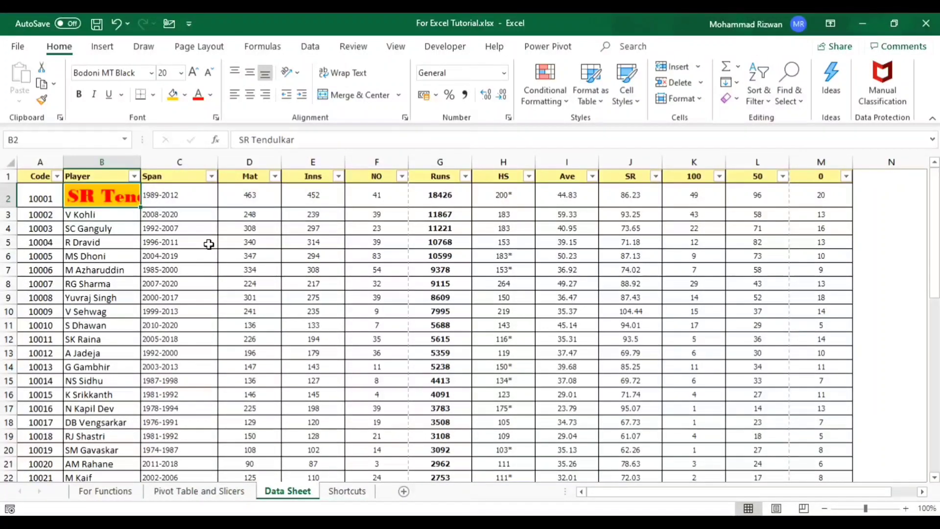
- Widen column B well beyond its text and center the content of cell B2 horizontally, trying left alignment as well
{"action": "double_click", "coordinate": [146, 167]}
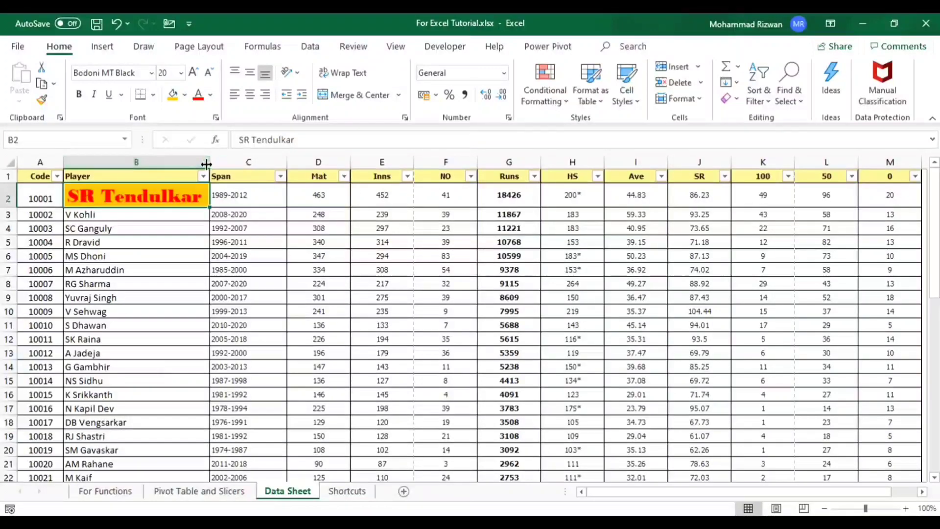
{"action": "left_click_drag", "start_coordinate": [209, 161], "coordinate": [335, 161]}
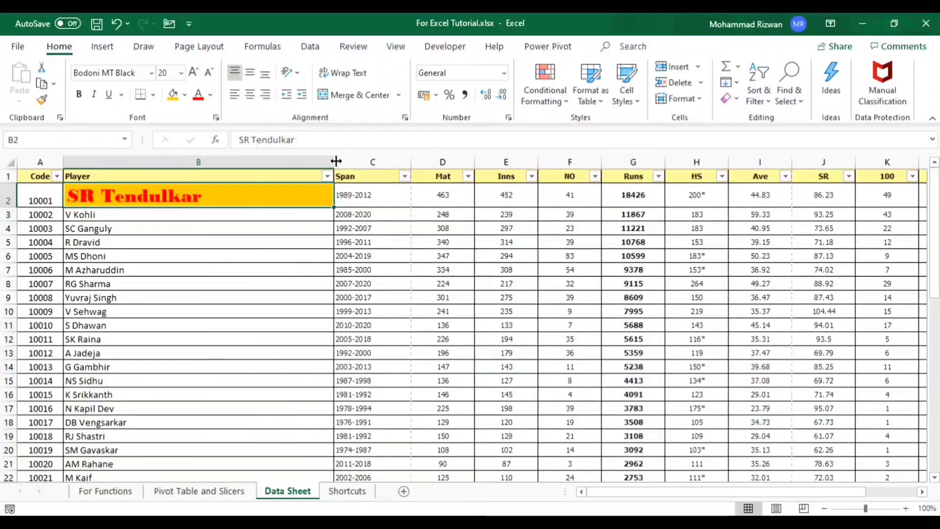
{"action": "left_click", "coordinate": [251, 94]}
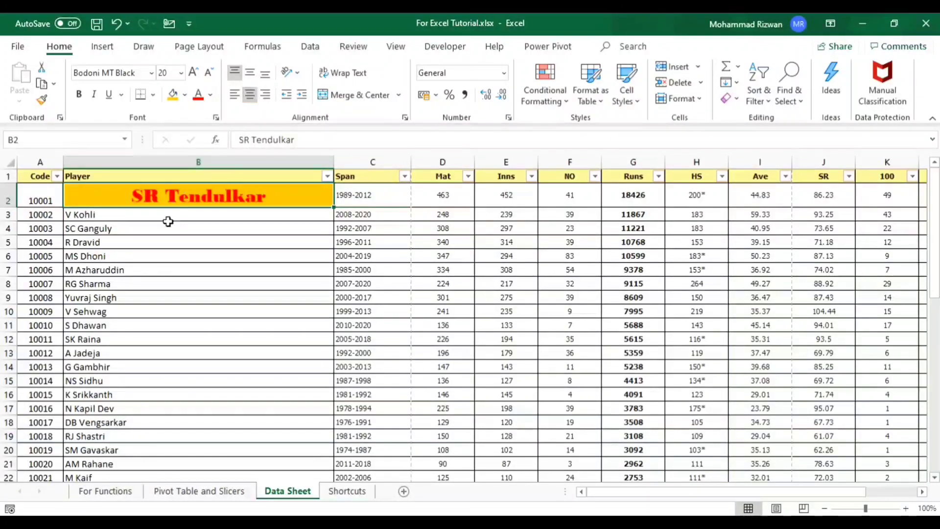
{"action": "left_click", "coordinate": [236, 95]}
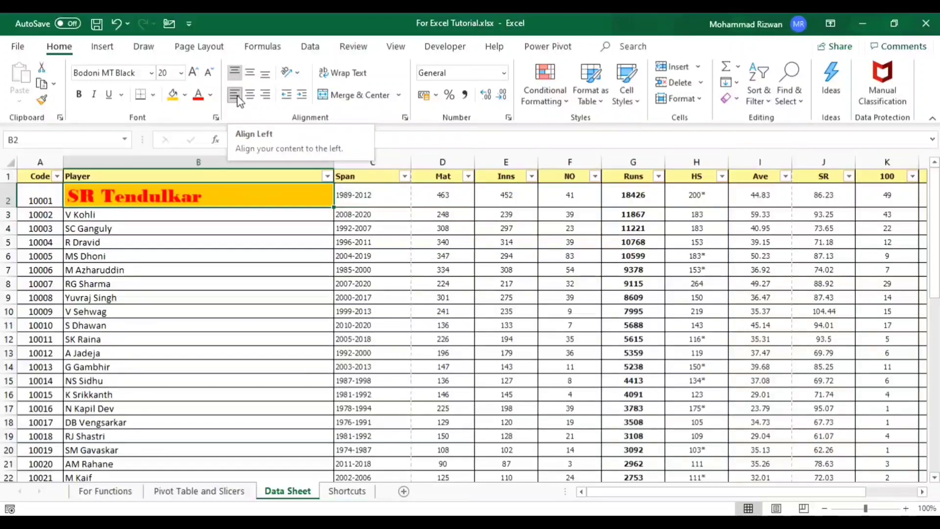
{"action": "left_click", "coordinate": [249, 95]}
- Wrap the text in cell B2 and narrow column B so the name fits on two lines
{"action": "left_click_drag", "start_coordinate": [332, 162], "coordinate": [151, 176]}
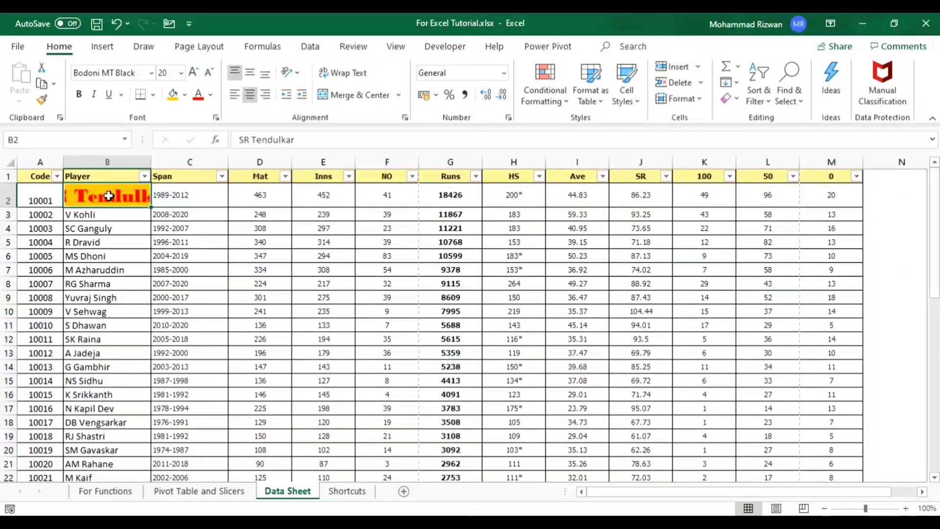
{"action": "left_click", "coordinate": [349, 77]}
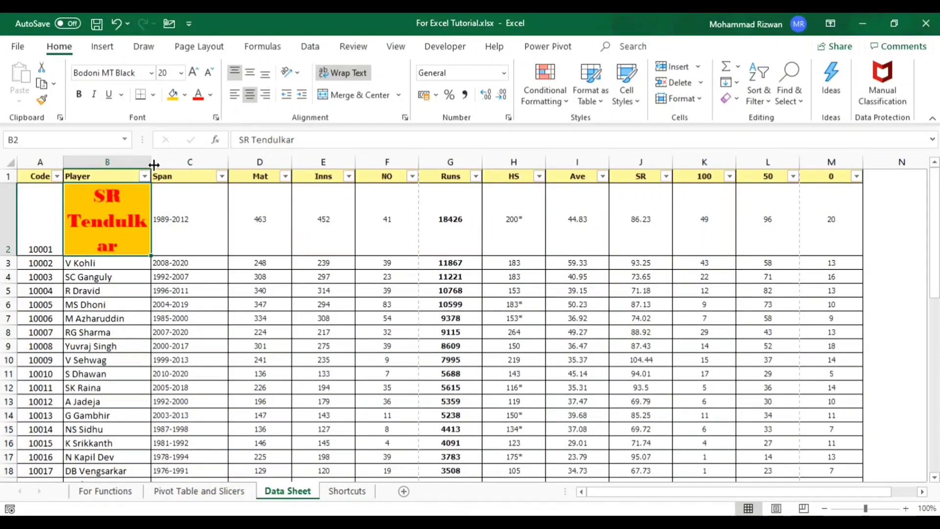
{"action": "left_click_drag", "start_coordinate": [154, 165], "coordinate": [175, 169]}
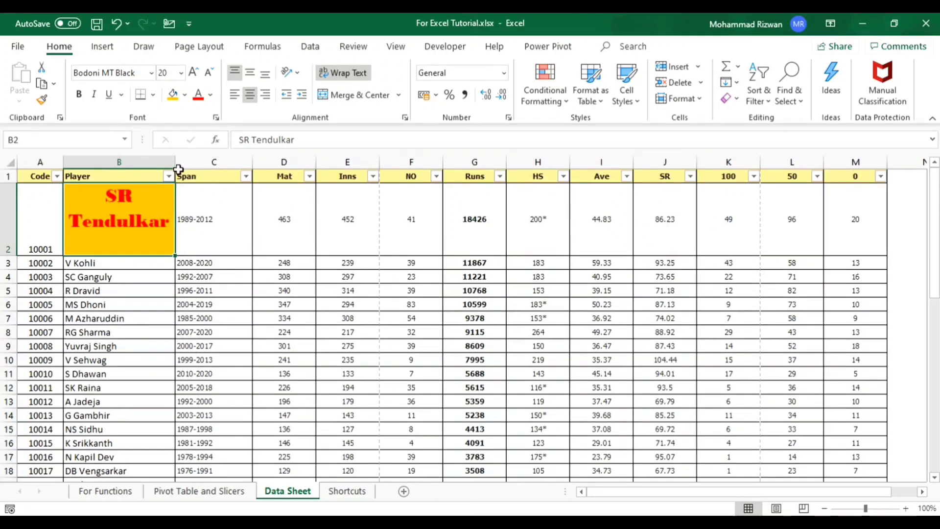
- Try merging and centering cells B2 and C2, and undo the merge
{"action": "key", "text": "shift+Right"}
{"action": "left_click", "coordinate": [346, 95]}
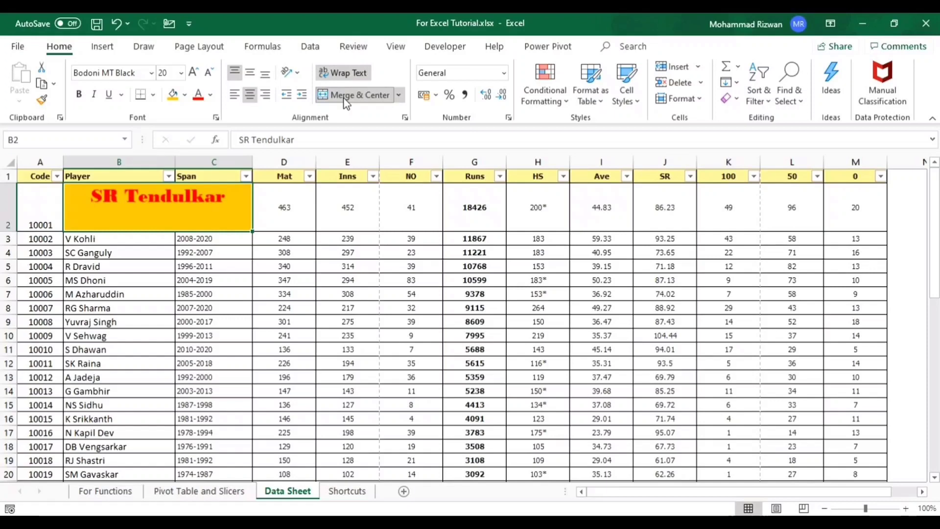
{"action": "key", "text": "ctrl+z"}
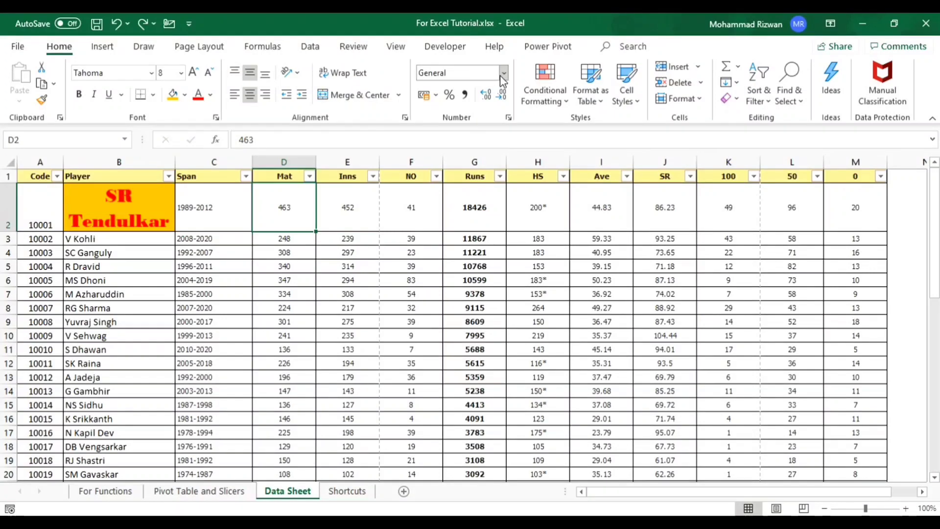
- Try the Currency and Percentage number formats on cell D2
{"action": "left_click", "coordinate": [502, 78]}
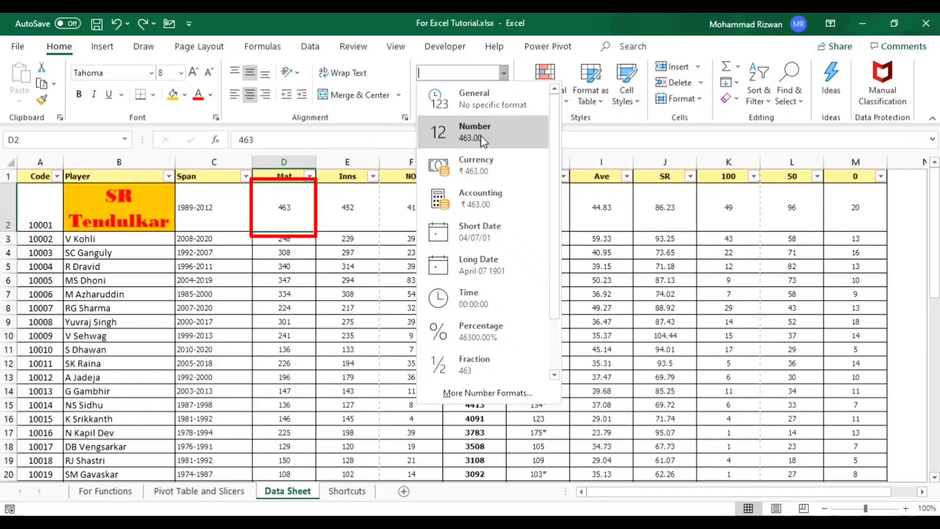
{"action": "left_click", "coordinate": [480, 155]}
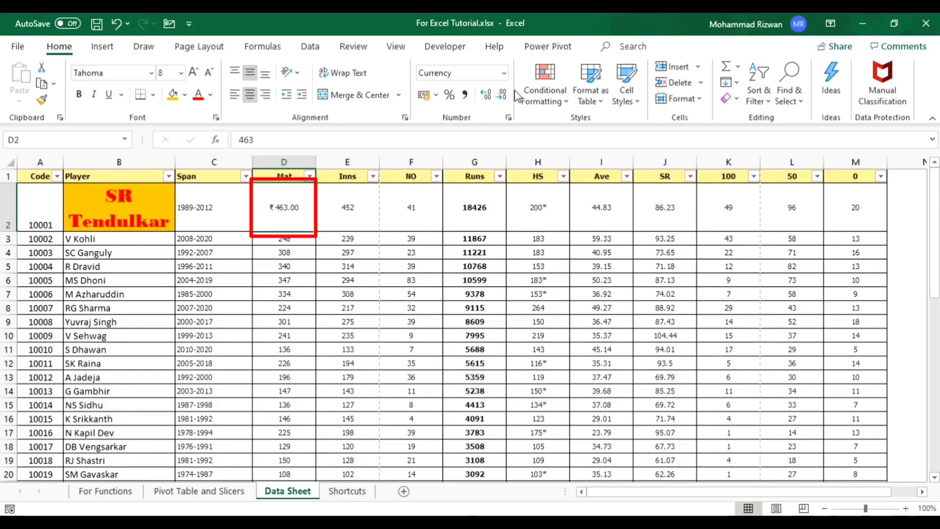
{"action": "left_click", "coordinate": [504, 73]}
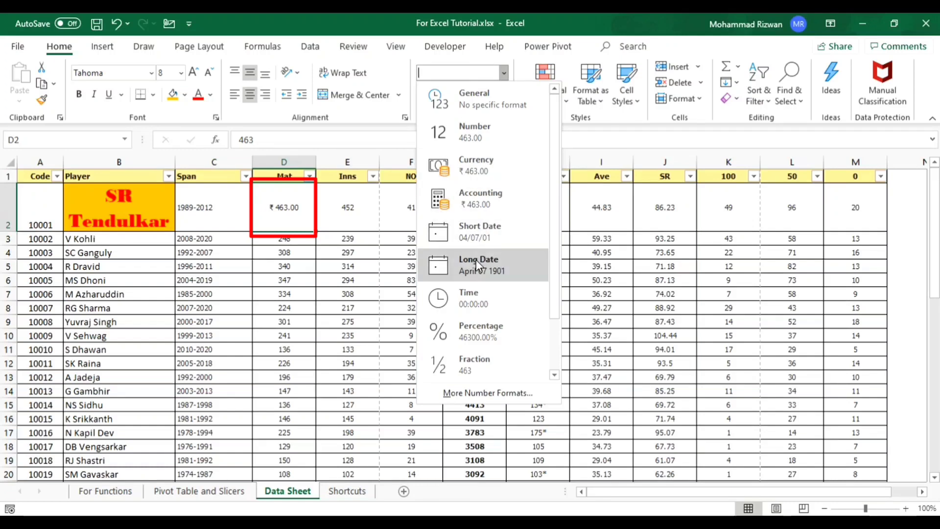
{"action": "left_click", "coordinate": [480, 327]}
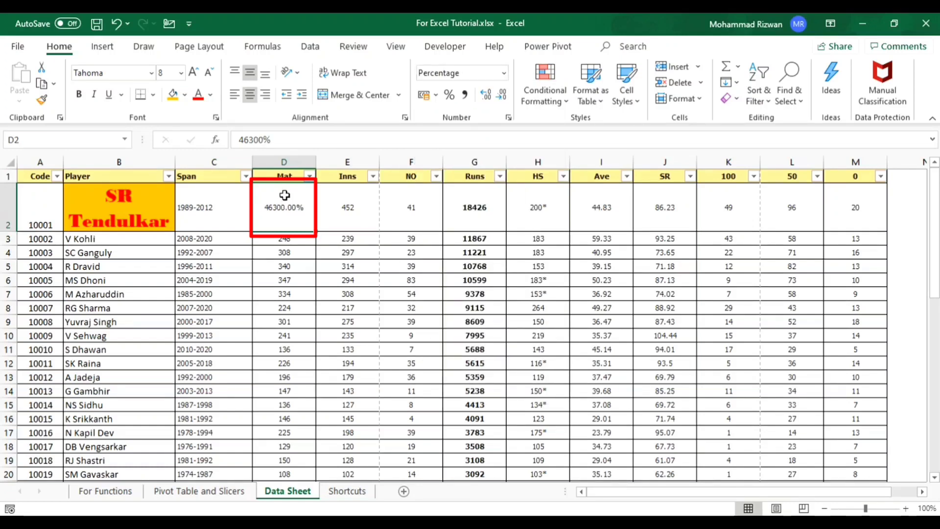
- Format cell D2 as Number
{"action": "left_click", "coordinate": [506, 75]}
{"action": "left_click", "coordinate": [506, 74]}
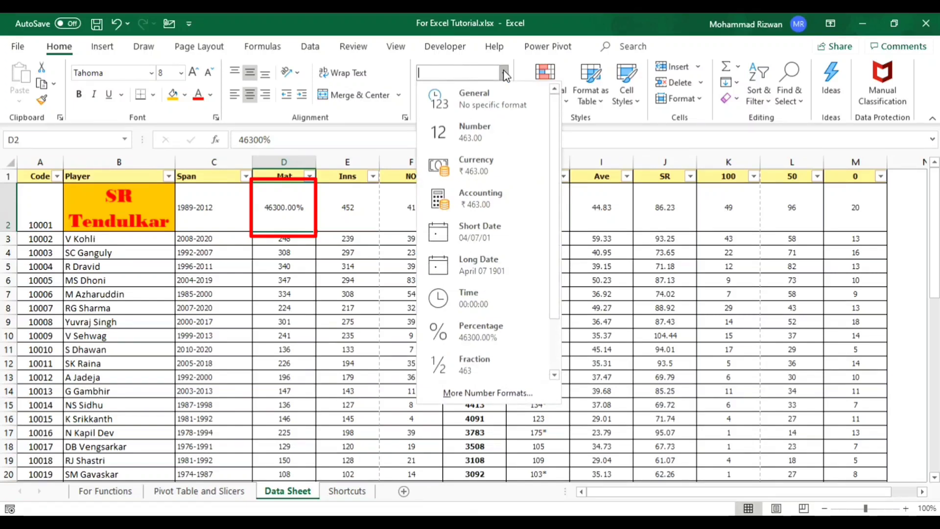
{"action": "scroll", "coordinate": [484, 221], "scroll_direction": "down", "scroll_amount": 2}
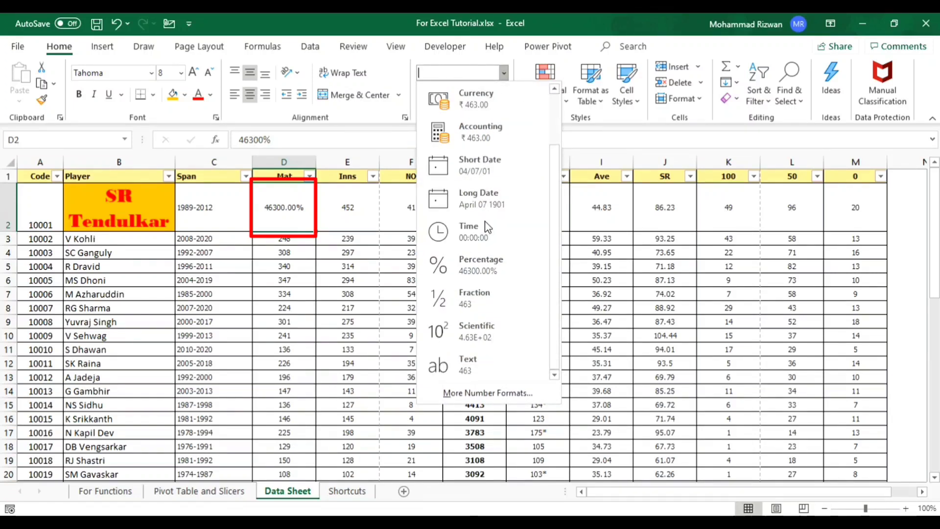
{"action": "scroll", "coordinate": [485, 221], "scroll_direction": "up", "scroll_amount": 2}
{"action": "left_click", "coordinate": [474, 132]}
- Increase the decimal places of cell D2, and reduce them to zero
{"action": "left_click", "coordinate": [485, 95]}
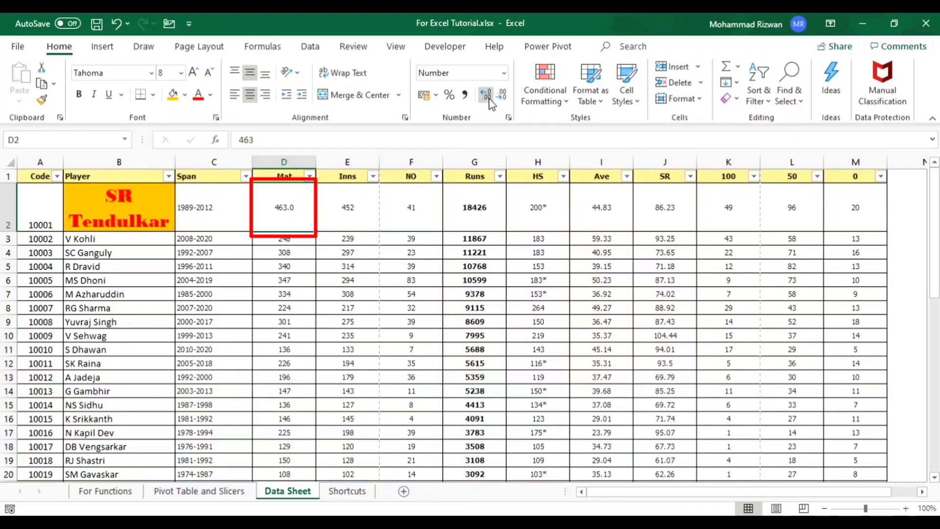
{"action": "left_click", "coordinate": [488, 98]}
{"action": "left_click", "coordinate": [503, 97]}
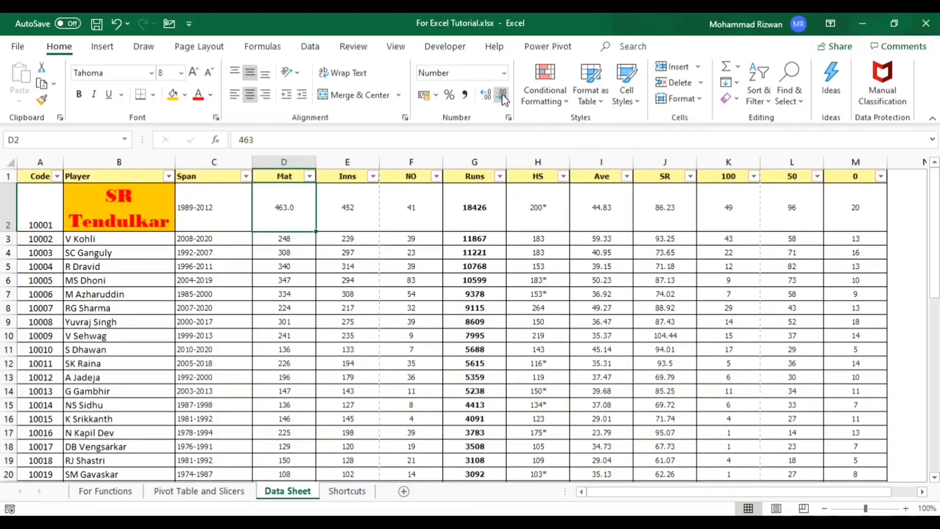
{"action": "left_click", "coordinate": [503, 97]}
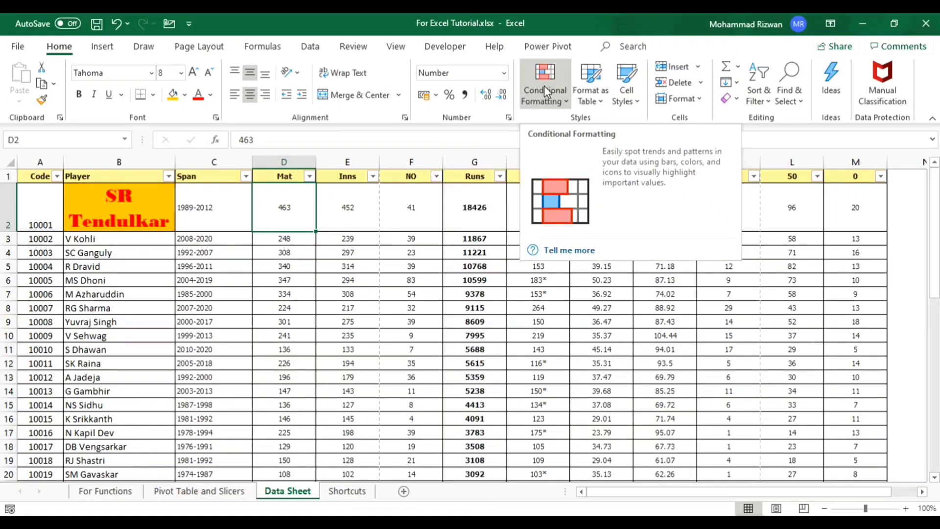
- Examine the AutoSum and Fill options without applying any of them
{"action": "left_click", "coordinate": [739, 66]}
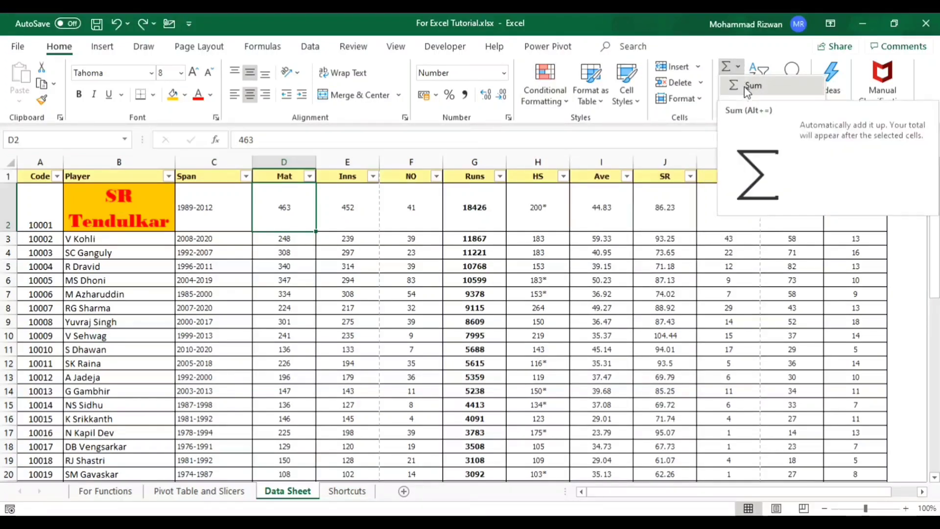
{"action": "left_click", "coordinate": [739, 71]}
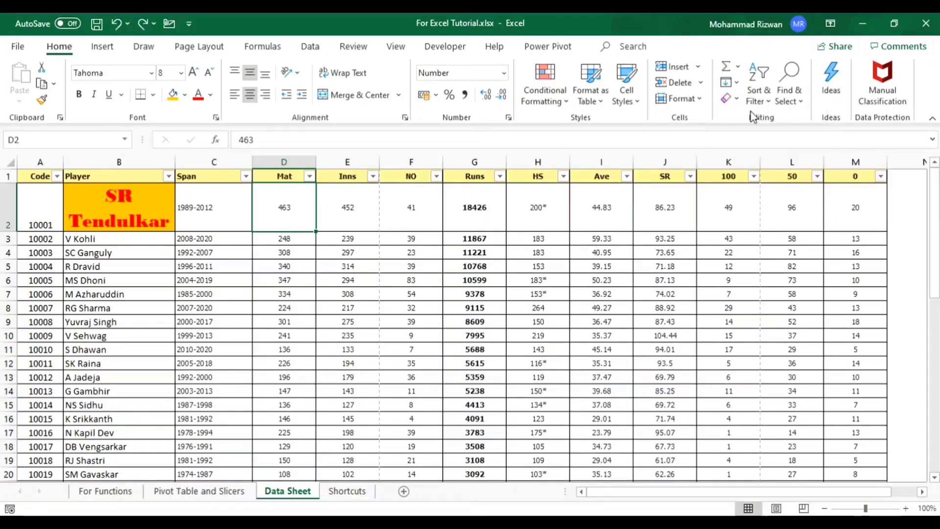
{"action": "left_click", "coordinate": [737, 84]}
{"action": "key", "text": "Escape"}
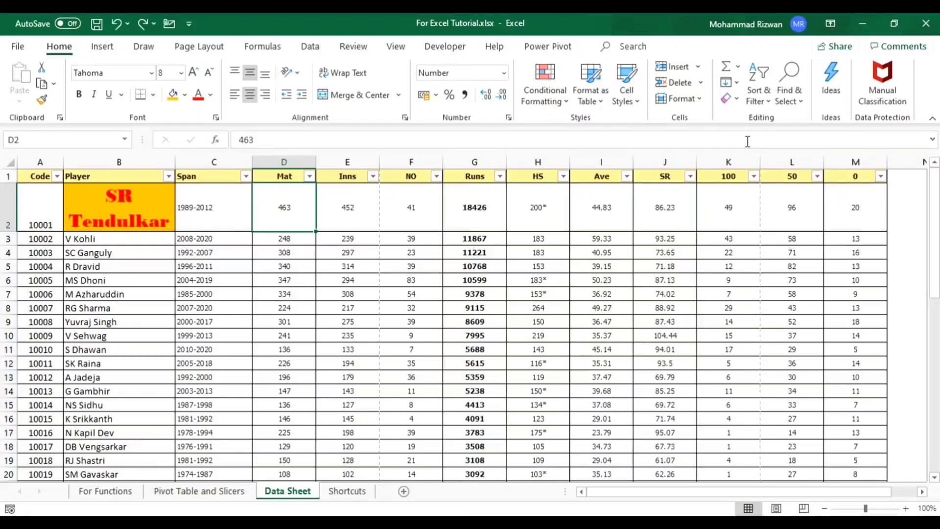
{"action": "left_click", "coordinate": [737, 69]}
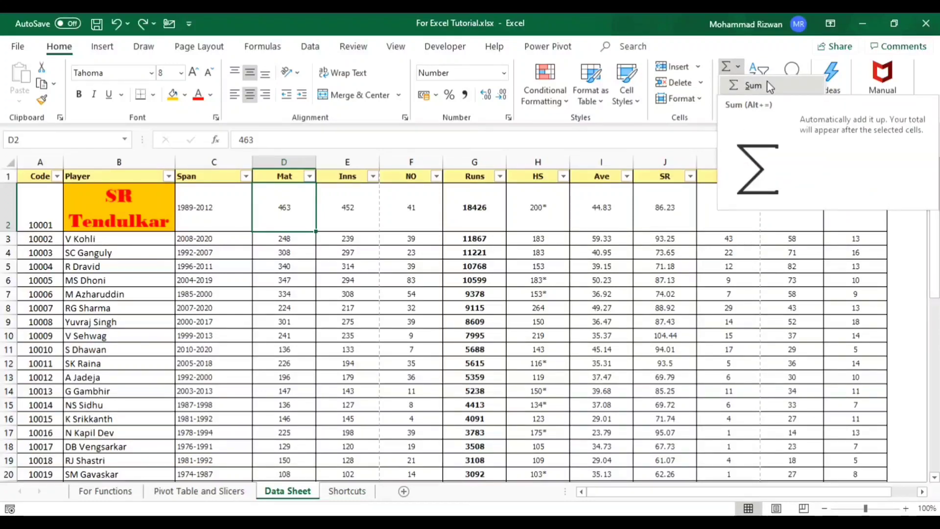
{"action": "key", "text": "Escape"}
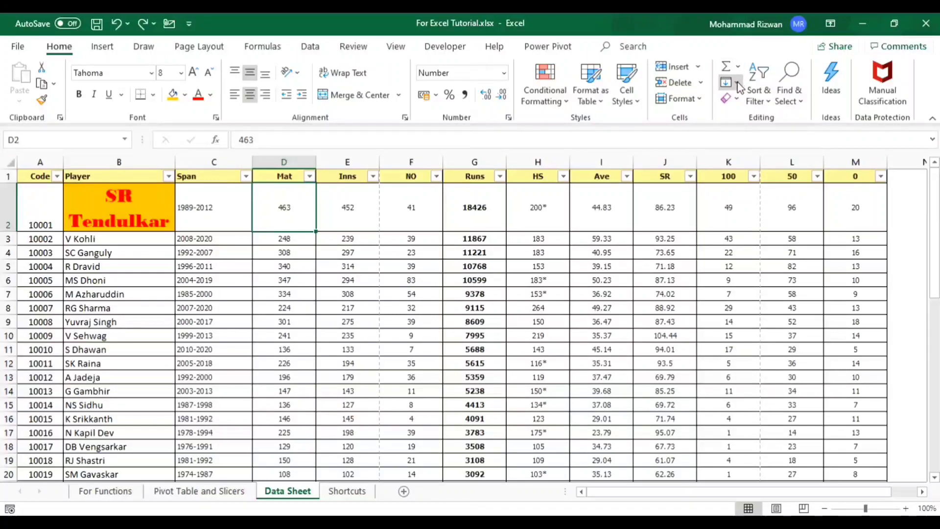
{"action": "left_click", "coordinate": [737, 83]}
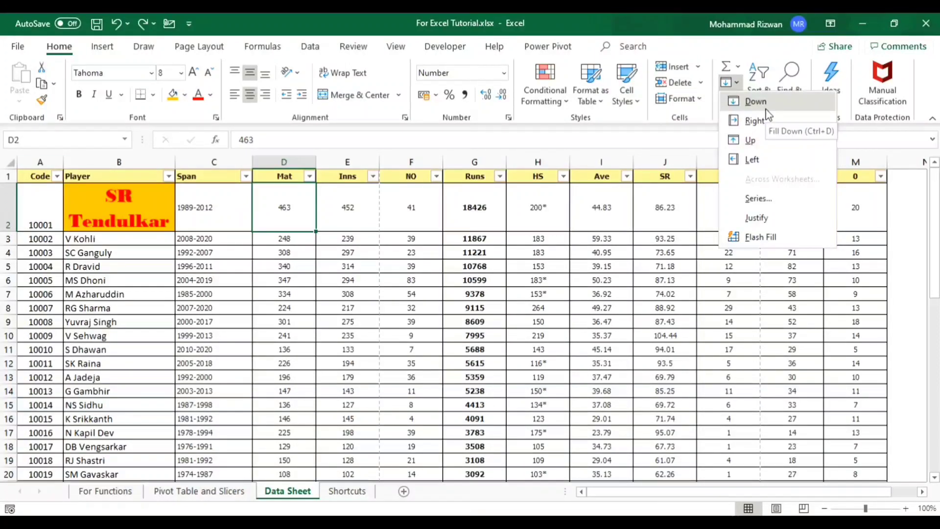
{"action": "key", "text": "Escape"}
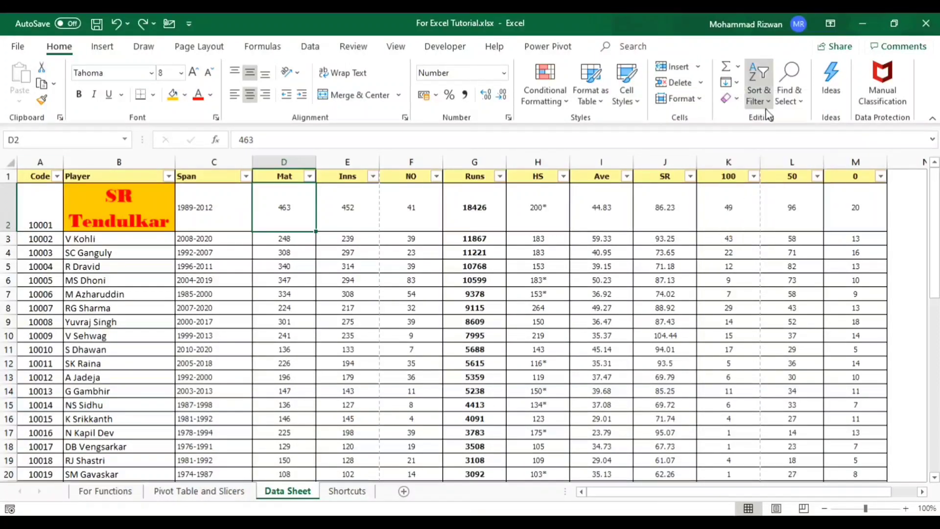
- Turn off filtering for the header row and turn it on again
{"action": "left_click", "coordinate": [762, 80]}
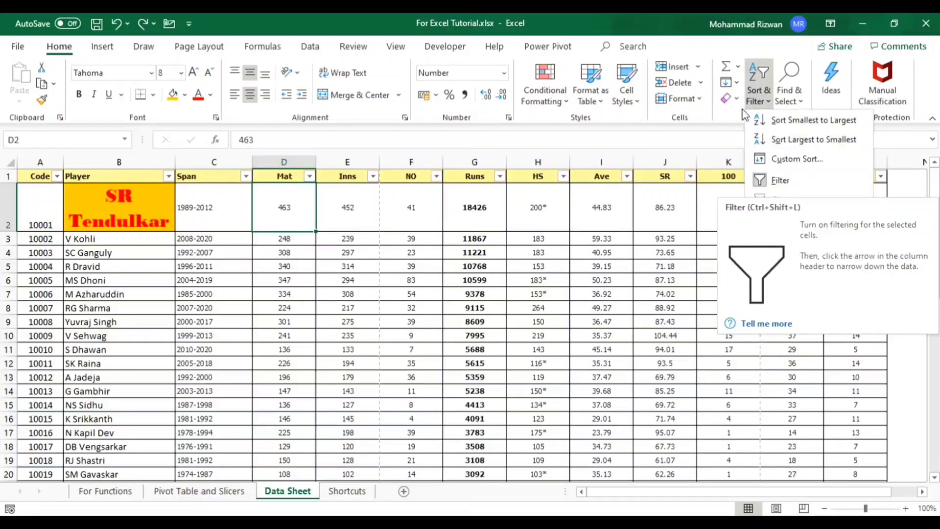
{"action": "left_click", "coordinate": [754, 96]}
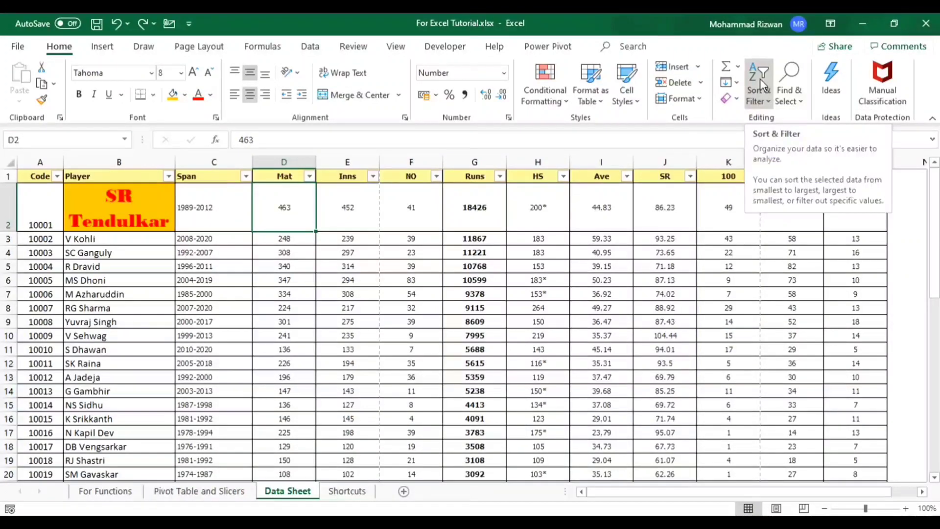
{"action": "left_click", "coordinate": [760, 79]}
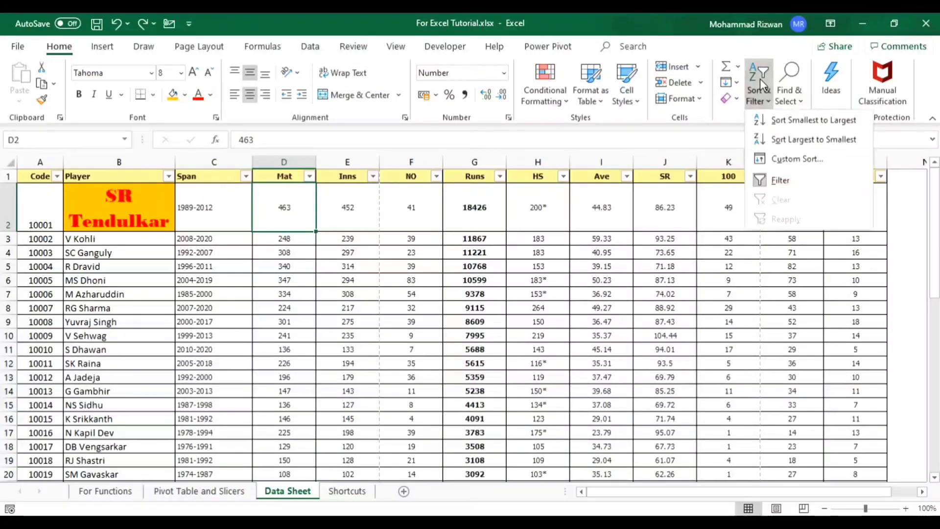
{"action": "left_click", "coordinate": [767, 182]}
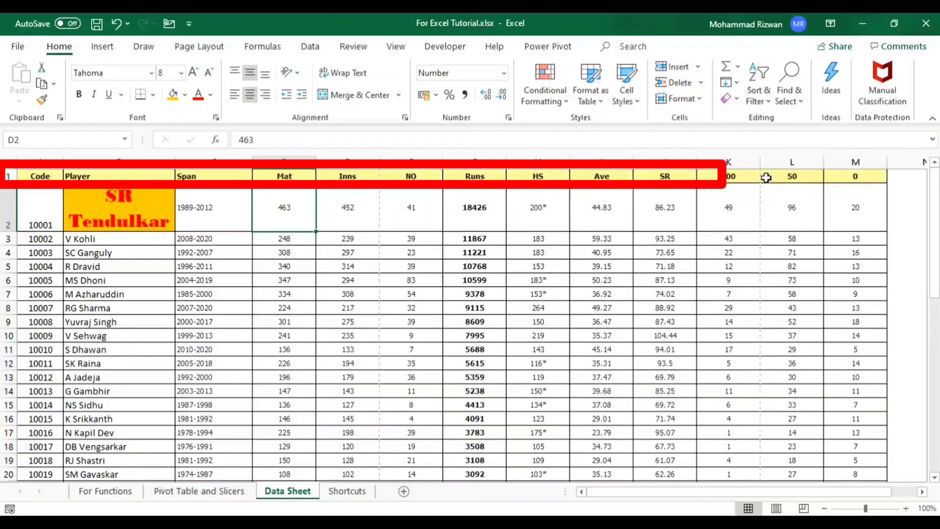
{"action": "left_click", "coordinate": [753, 81]}
{"action": "left_click", "coordinate": [767, 180]}
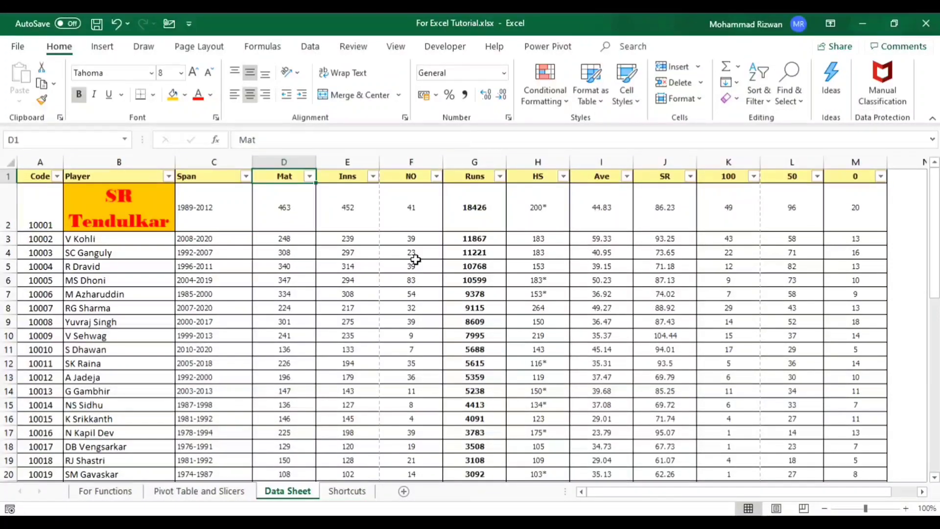
- Examine the sort and filter options of the Mat column without applying any of them
{"action": "key", "text": "alt+Down"}
{"action": "key", "text": "Down"}
{"action": "key", "text": "Down"}
{"action": "key", "text": "Down"}
{"action": "key", "text": "Down"}
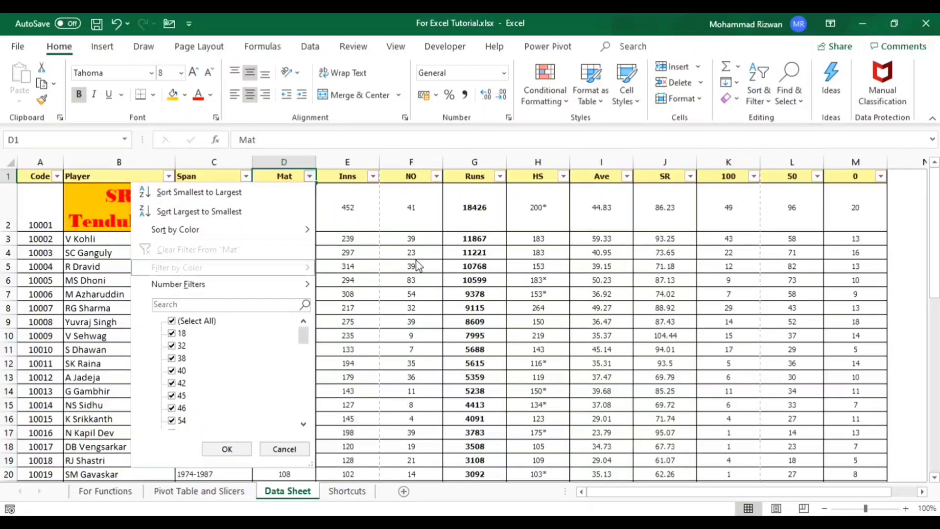
{"action": "key", "text": "Down"}
{"action": "key", "text": "Down"}
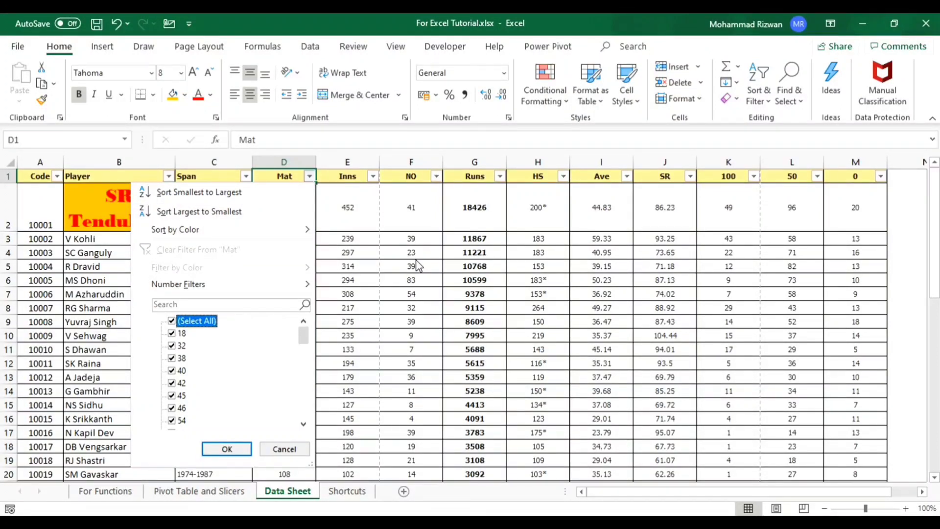
{"action": "key", "text": "Escape"}
{"action": "key", "text": "alt+Down"}
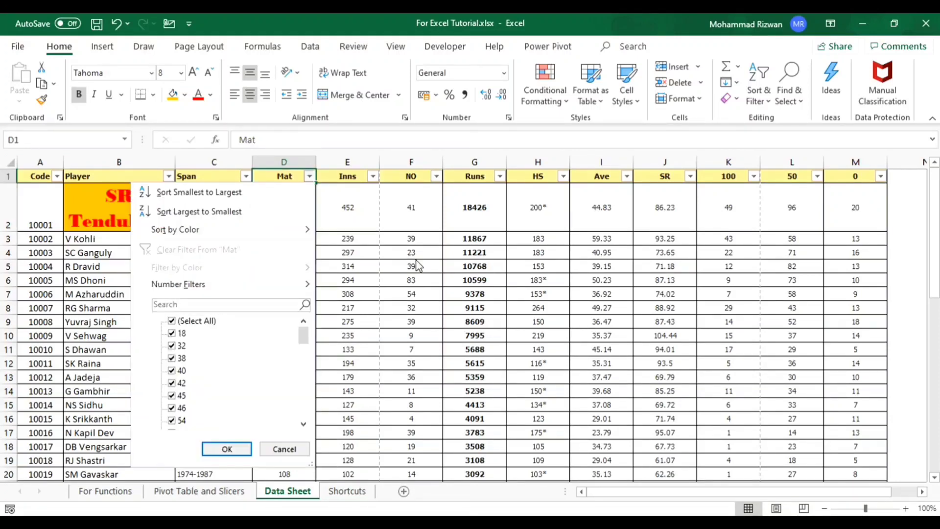
{"action": "key", "text": "Escape"}
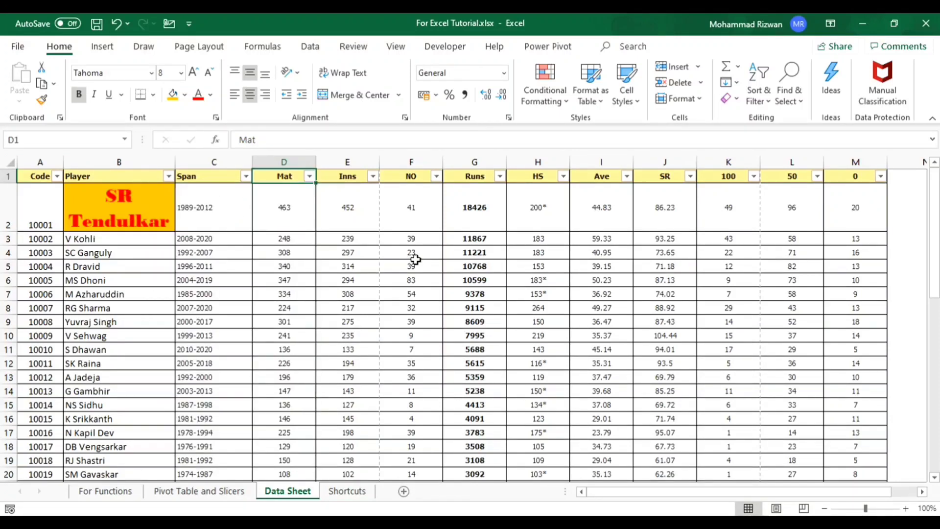
- Filter the Mat column to show only the values 301, 308, 334, 340, 347 and 463
{"action": "left_click", "coordinate": [310, 177]}
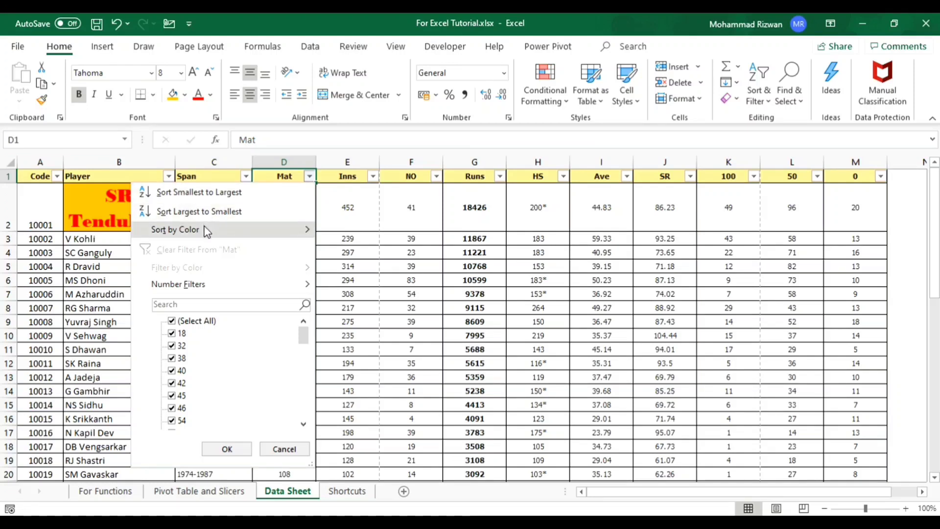
{"action": "mouse_move", "coordinate": [208, 234]}
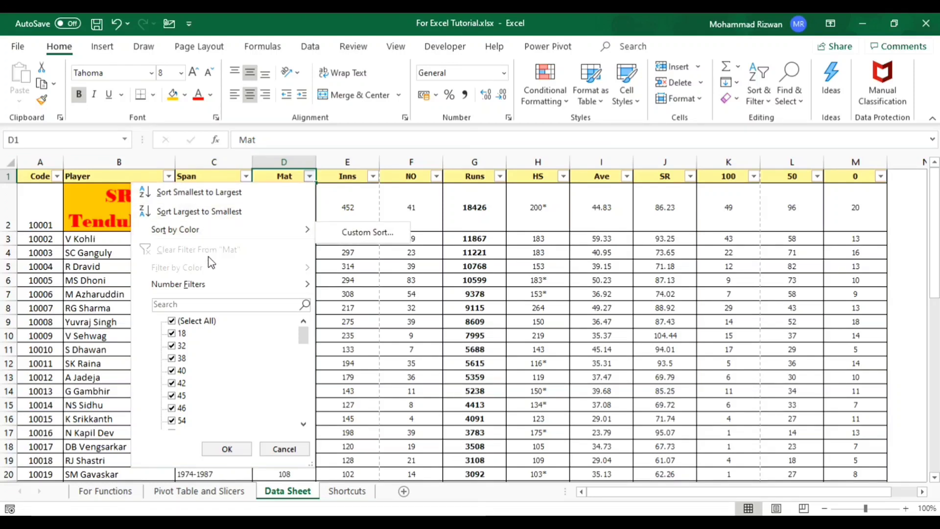
{"action": "mouse_move", "coordinate": [216, 285]}
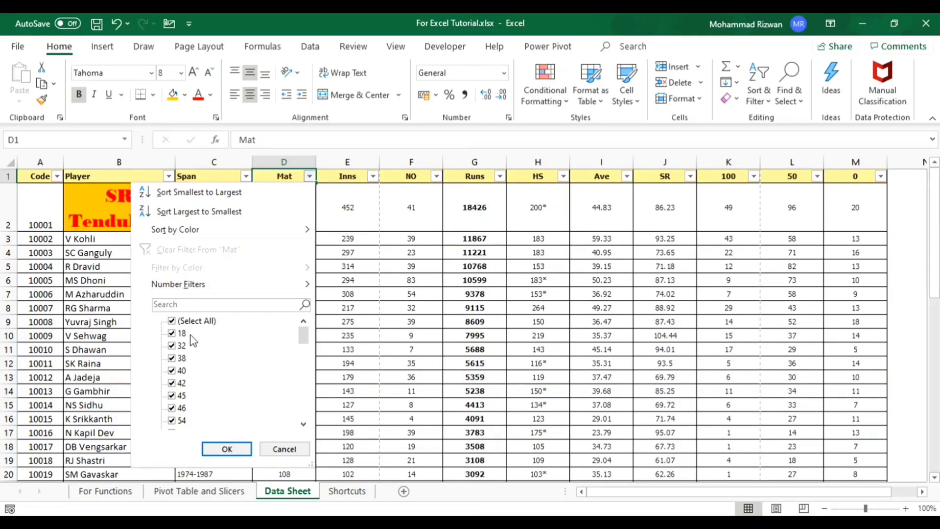
{"action": "left_click", "coordinate": [175, 323]}
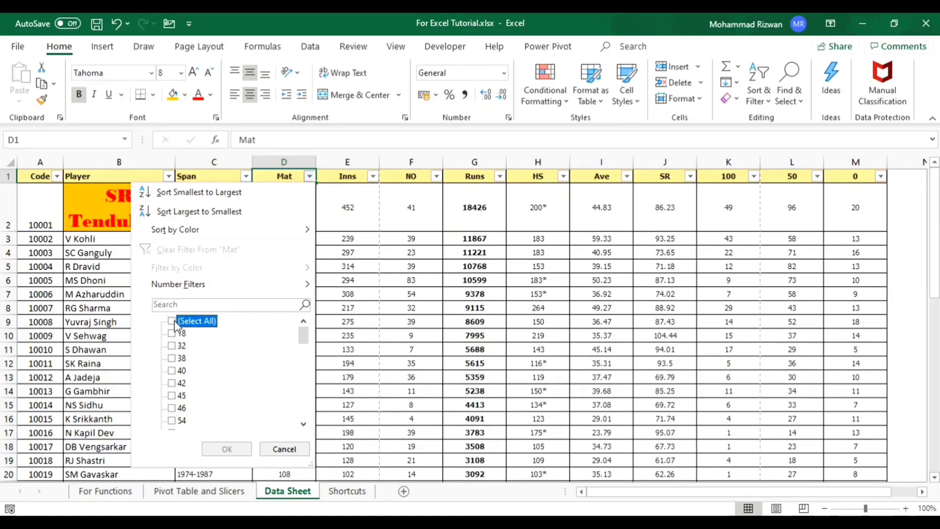
{"action": "left_click_drag", "start_coordinate": [306, 337], "coordinate": [305, 410]}
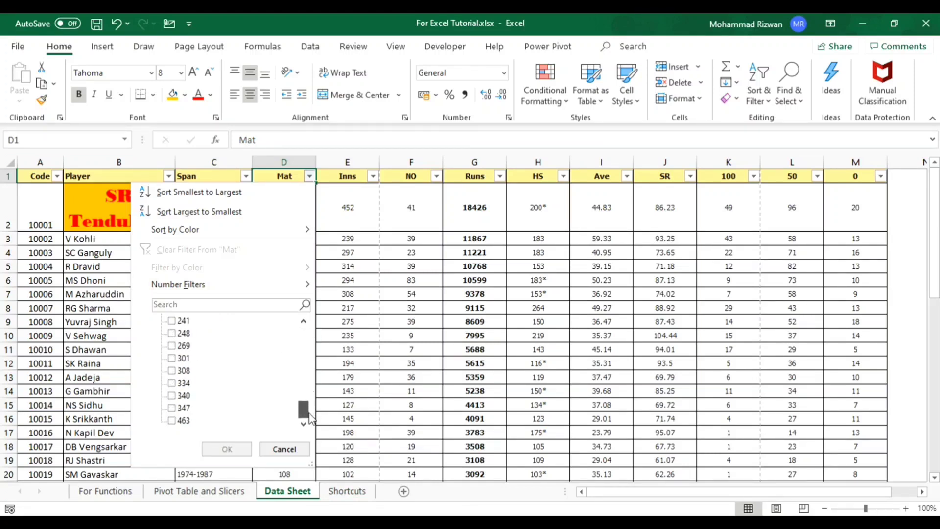
{"action": "left_click", "coordinate": [184, 422]}
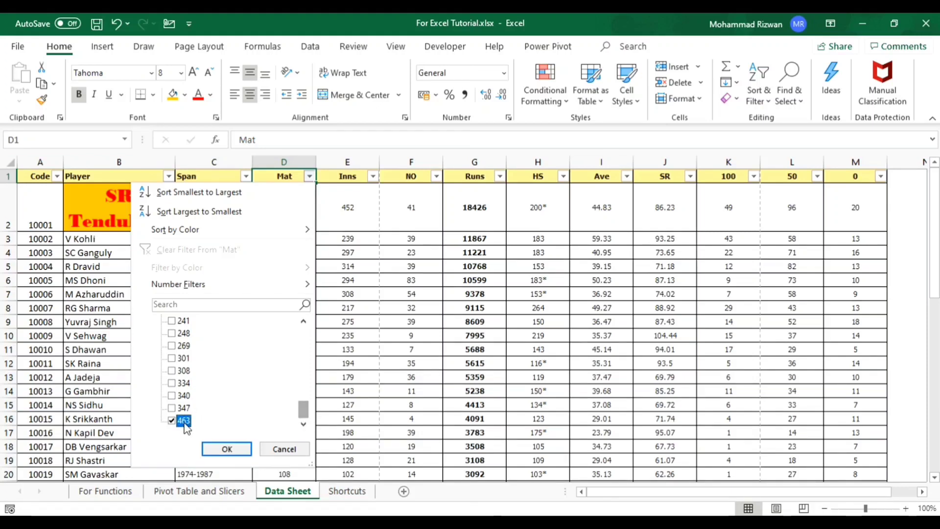
{"action": "key", "text": "Up"}
{"action": "key", "text": "space"}
{"action": "key", "text": "Up"}
{"action": "key", "text": "space"}
{"action": "key", "text": "Up"}
{"action": "key", "text": "space"}
{"action": "key", "text": "Up"}
{"action": "key", "text": "space"}
{"action": "key", "text": "Up"}
{"action": "key", "text": "space"}
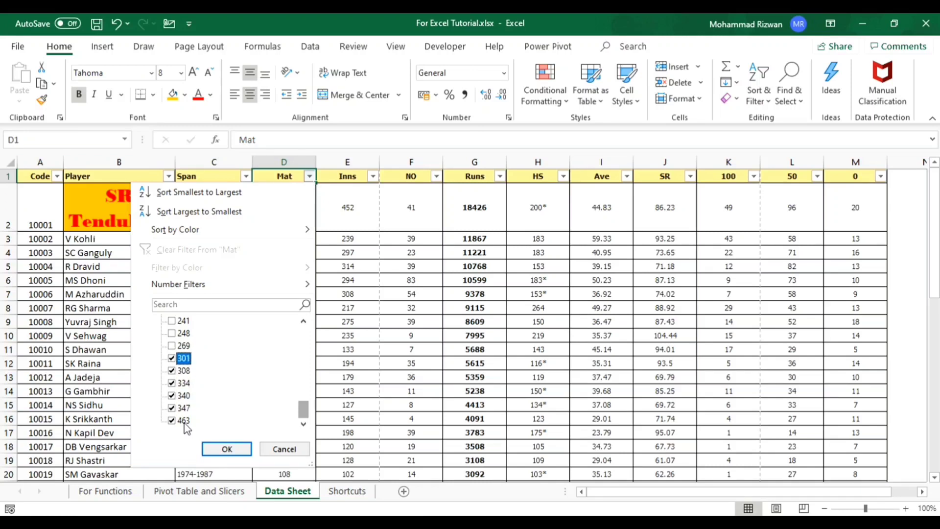
{"action": "key", "text": "Return"}
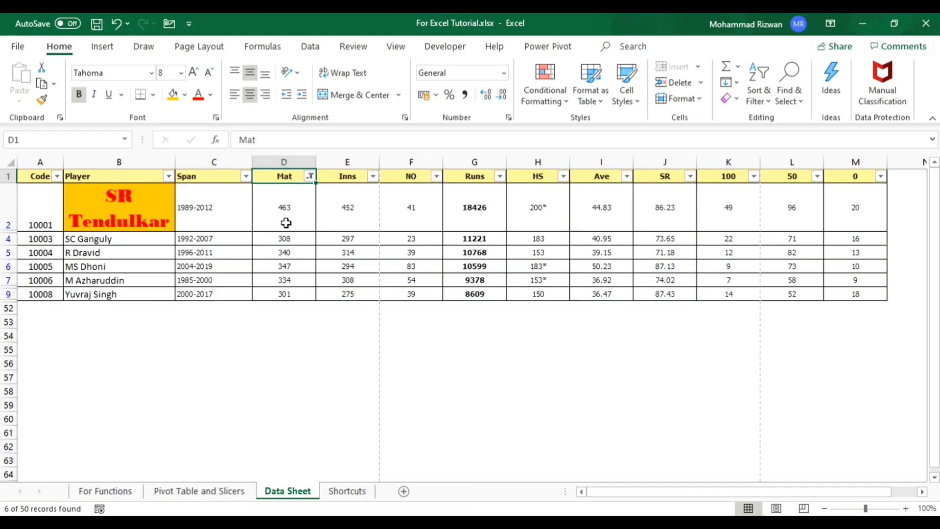
- Review which values are ticked in the Mat column's filter list, and clear the filter
{"action": "left_click", "coordinate": [309, 177]}
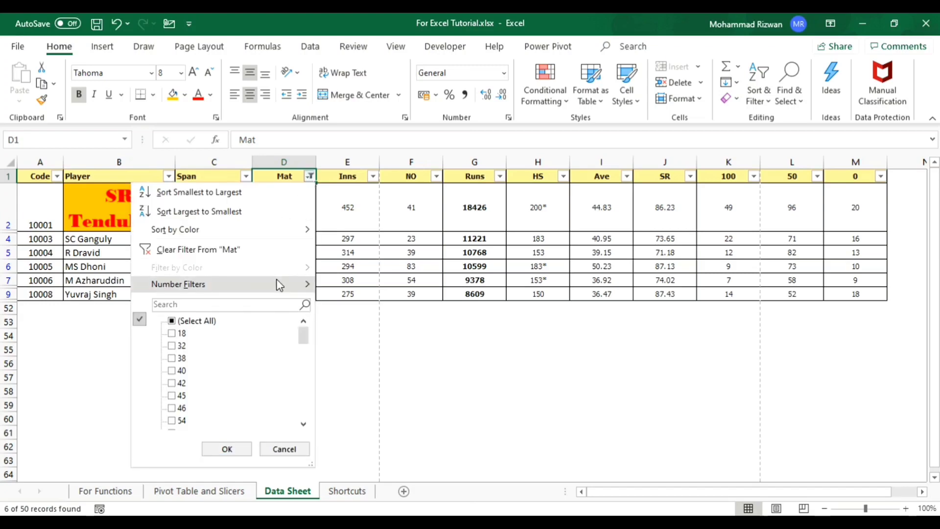
{"action": "scroll", "coordinate": [277, 388], "scroll_direction": "down", "scroll_amount": 5}
{"action": "scroll", "coordinate": [280, 390], "scroll_direction": "down", "scroll_amount": 5}
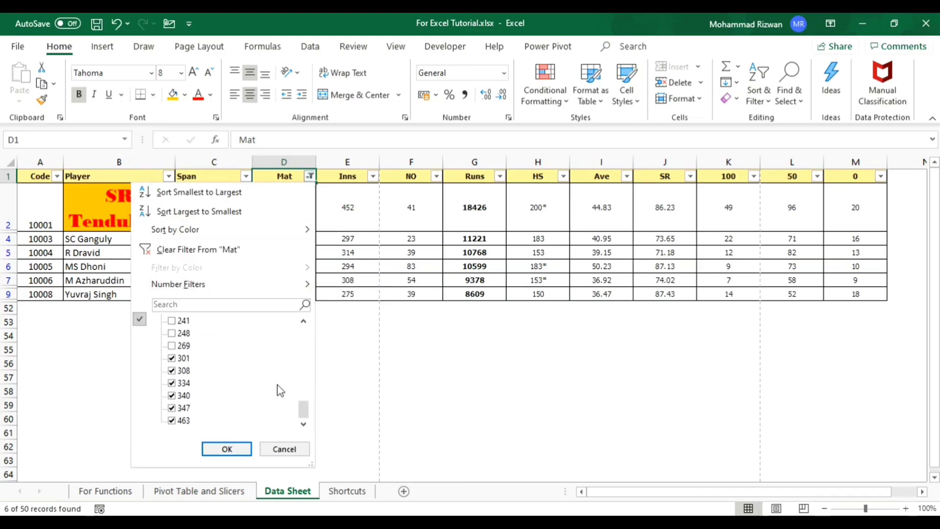
{"action": "scroll", "coordinate": [248, 375], "scroll_direction": "up", "scroll_amount": 10}
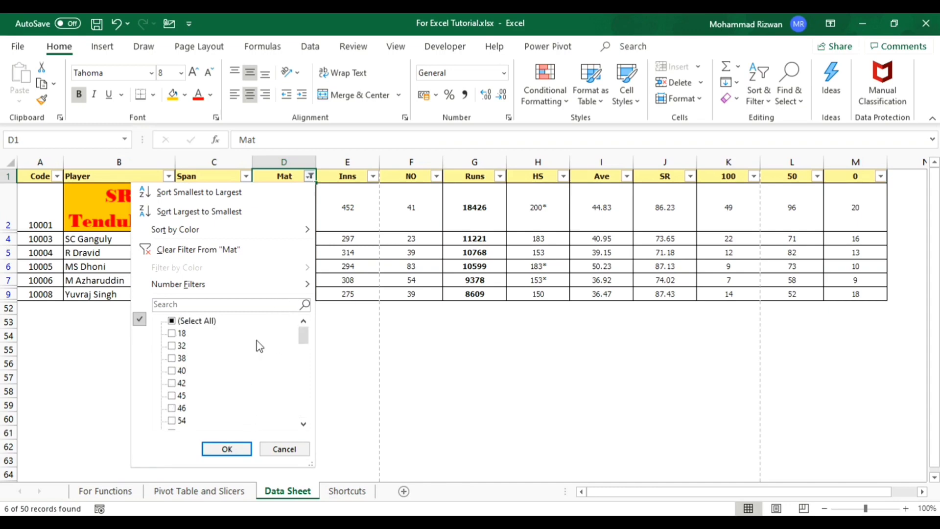
{"action": "left_click", "coordinate": [187, 250]}
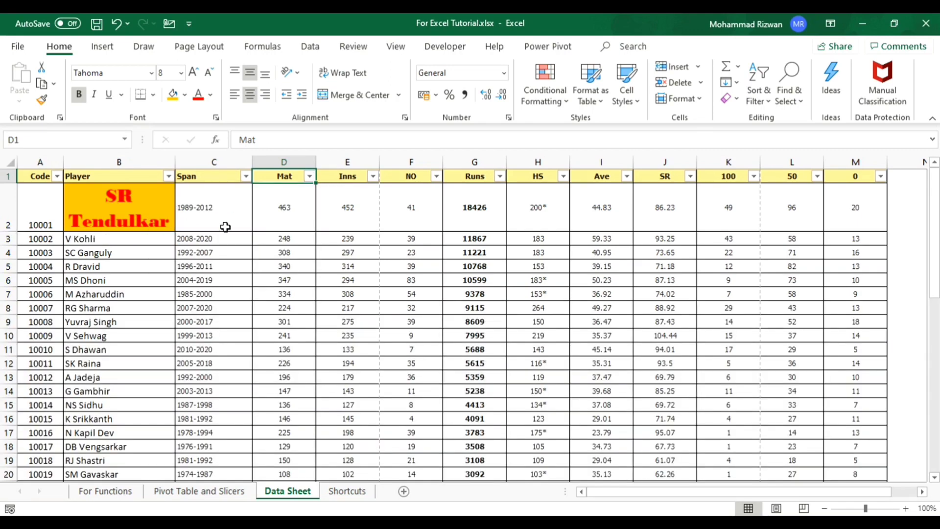
- Apply a greater-than-or-equal-to number filter to the Mat column and go through the remaining rows
{"action": "left_click", "coordinate": [309, 177]}
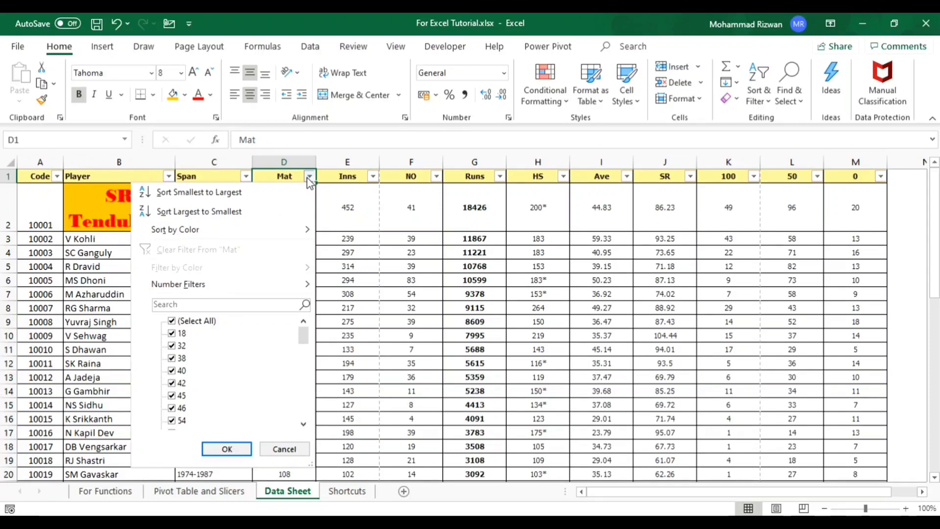
{"action": "mouse_move", "coordinate": [245, 291]}
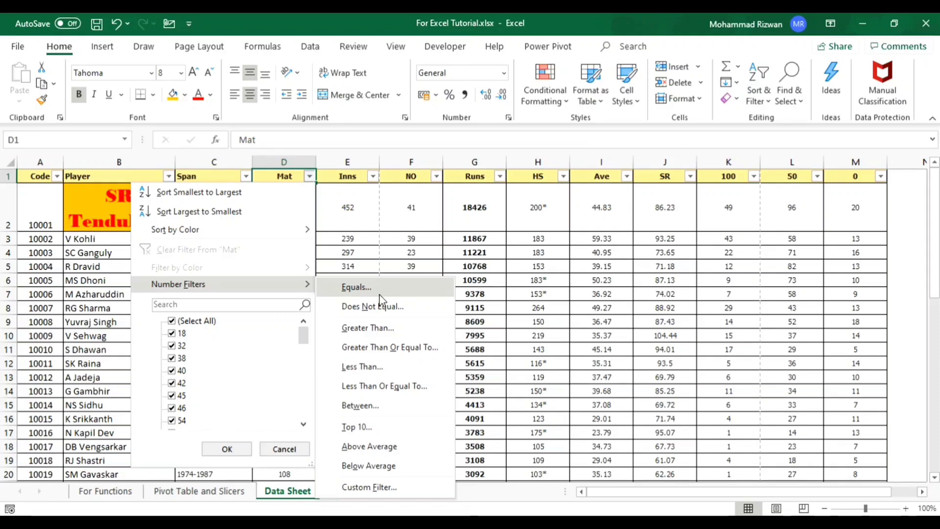
{"action": "left_click", "coordinate": [383, 350]}
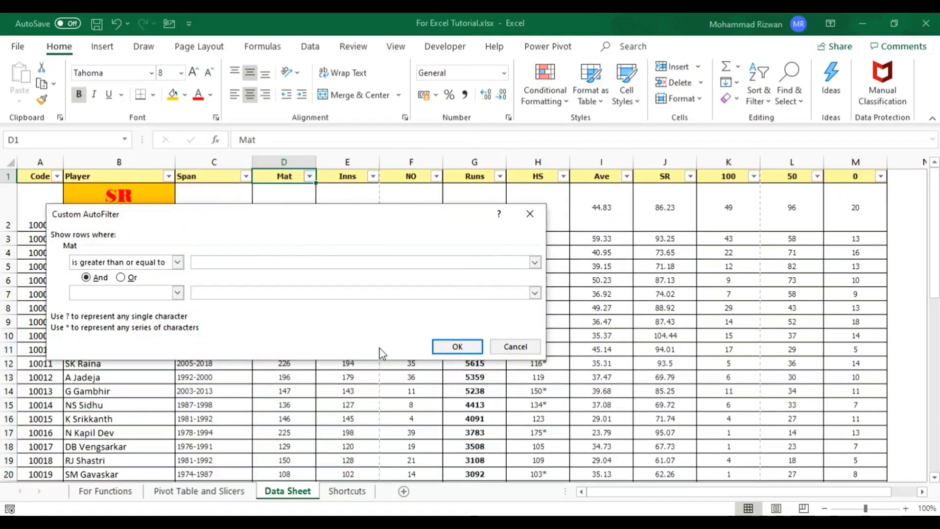
{"action": "type", "text": "300"}
{"action": "left_click", "coordinate": [453, 347]}
{"action": "key", "text": "Down"}
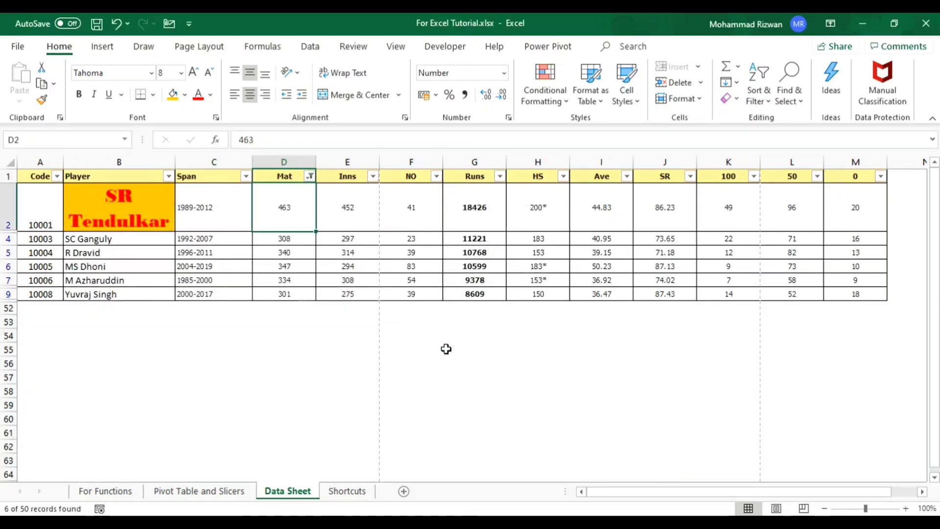
{"action": "key", "text": "Down"}
{"action": "key", "text": "Down"}
{"action": "key", "text": "Down"}
{"action": "key", "text": "Down"}
{"action": "key", "text": "Down"}
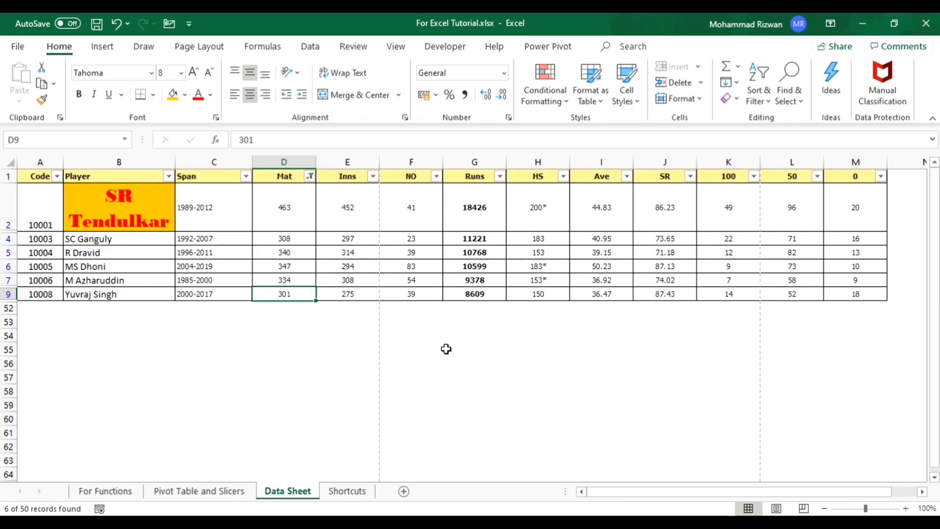
- Remove the number filter from the Mat column so all rows are listed
{"action": "key", "text": "ctrl+Up"}
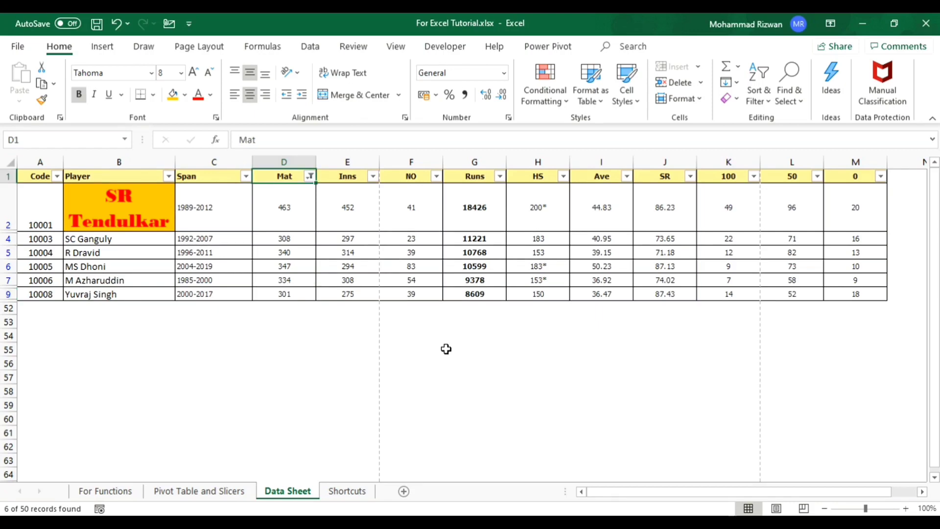
{"action": "left_click", "coordinate": [310, 176]}
{"action": "left_click", "coordinate": [197, 250]}
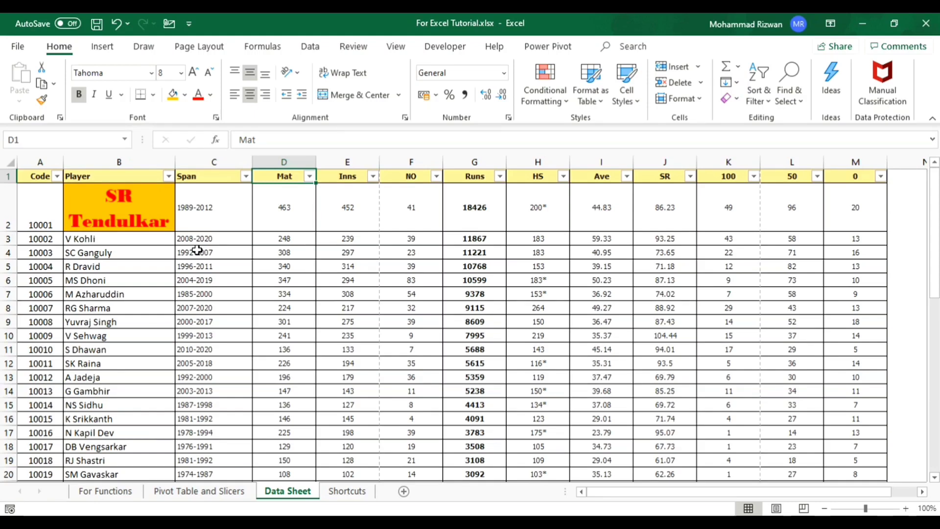
- Open a new comment on cell B4 and discard it, then examine the text and symbol insertion options
{"action": "left_click", "coordinate": [104, 48]}
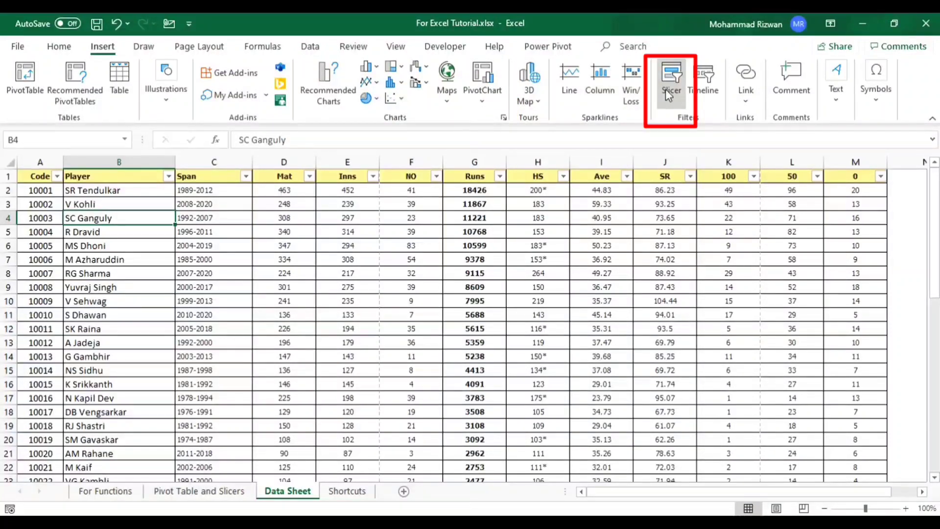
{"action": "left_click", "coordinate": [787, 73]}
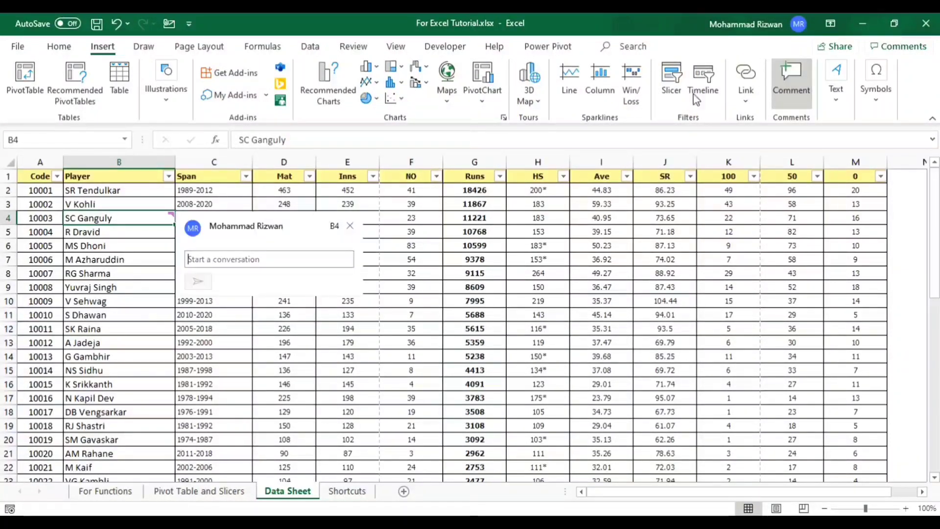
{"action": "left_click", "coordinate": [350, 226]}
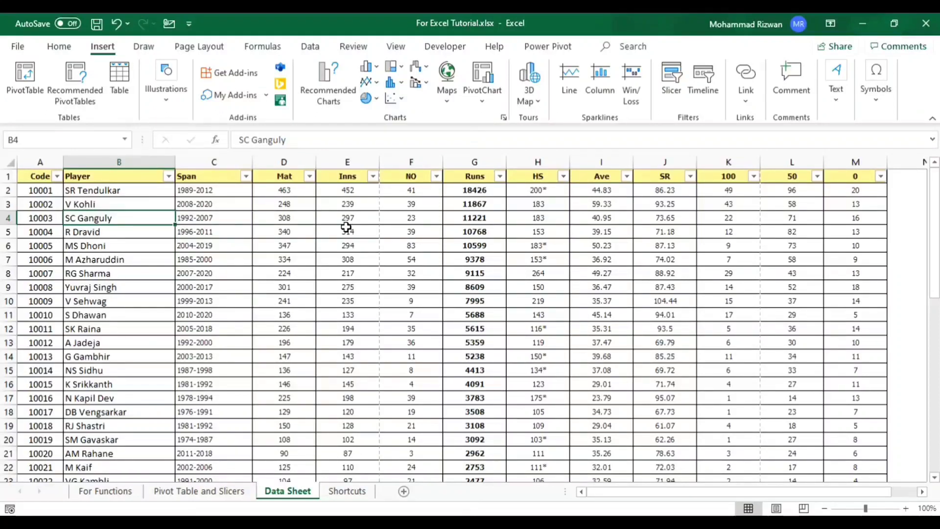
{"action": "left_click", "coordinate": [837, 78]}
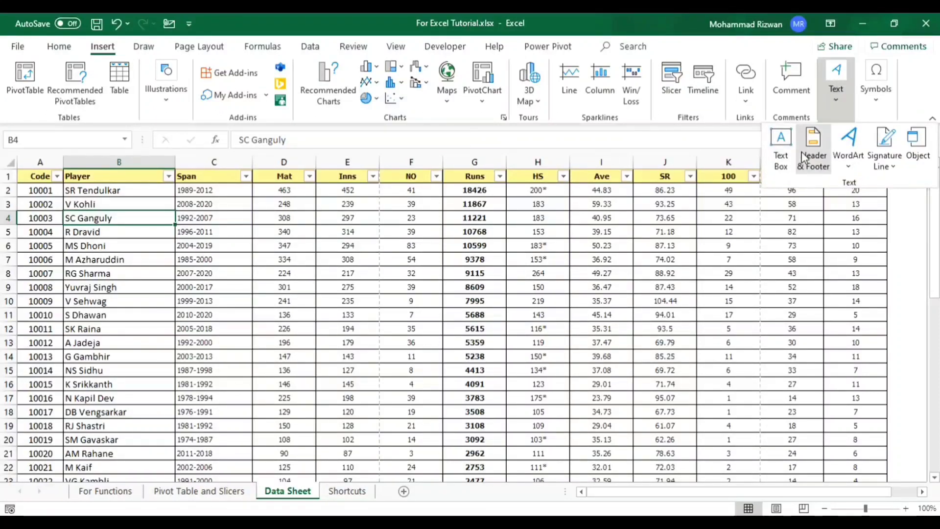
{"action": "left_click", "coordinate": [871, 95]}
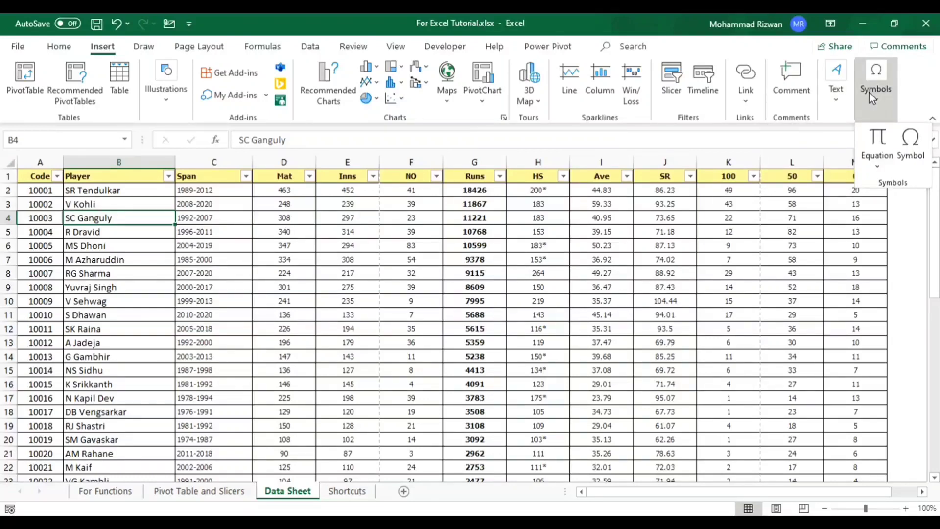
{"action": "left_click", "coordinate": [870, 95]}
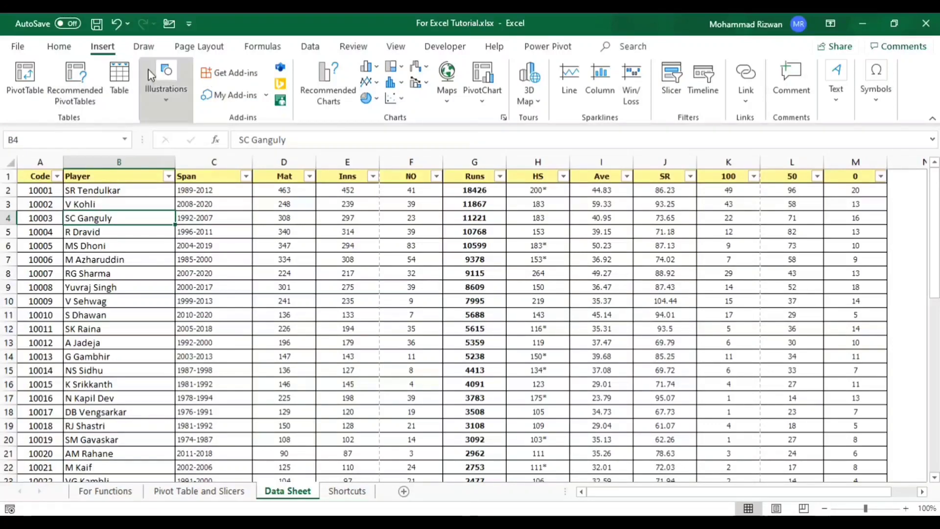
- Draw a freehand black pen loop around the upper Span and Mat values plus another stroke, and undo the ink
{"action": "left_click", "coordinate": [143, 47]}
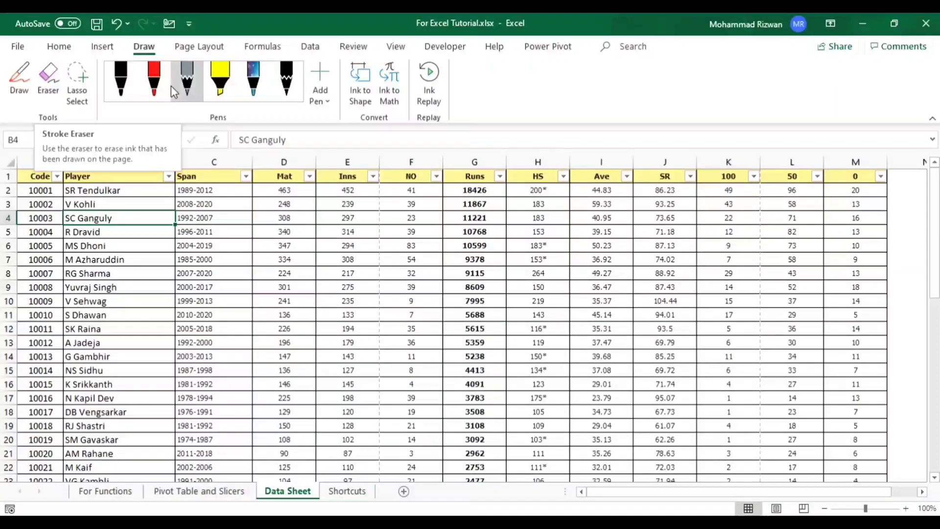
{"action": "left_click", "coordinate": [121, 79]}
{"action": "mouse_move", "coordinate": [323, 197]}
{"action": "left_mouse_down"}
{"action": "mouse_move", "coordinate": [295, 288]}
{"action": "mouse_move", "coordinate": [235, 193]}
{"action": "left_mouse_up"}
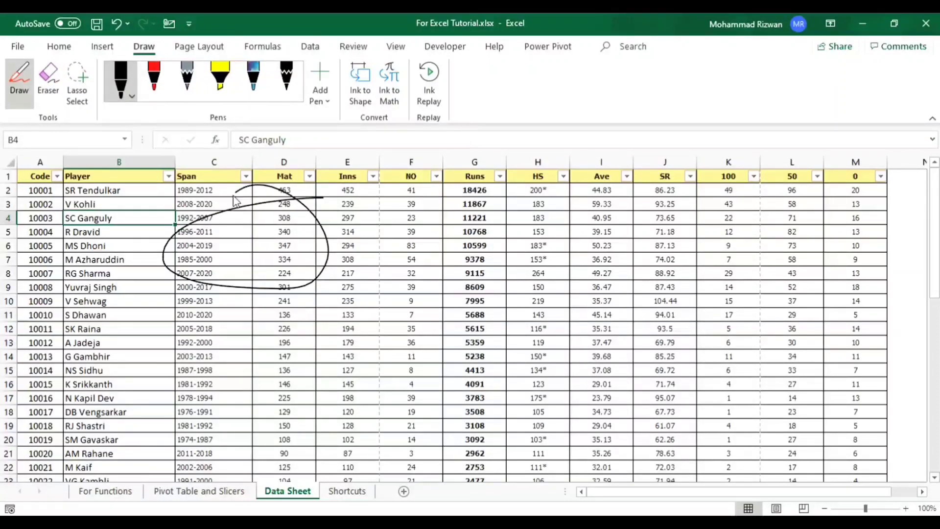
{"action": "mouse_move", "coordinate": [450, 217]}
{"action": "left_mouse_down"}
{"action": "mouse_move", "coordinate": [507, 284]}
{"action": "mouse_move", "coordinate": [434, 217]}
{"action": "left_mouse_up"}
{"action": "key", "text": "ctrl+z"}
{"action": "key", "text": "ctrl+z"}
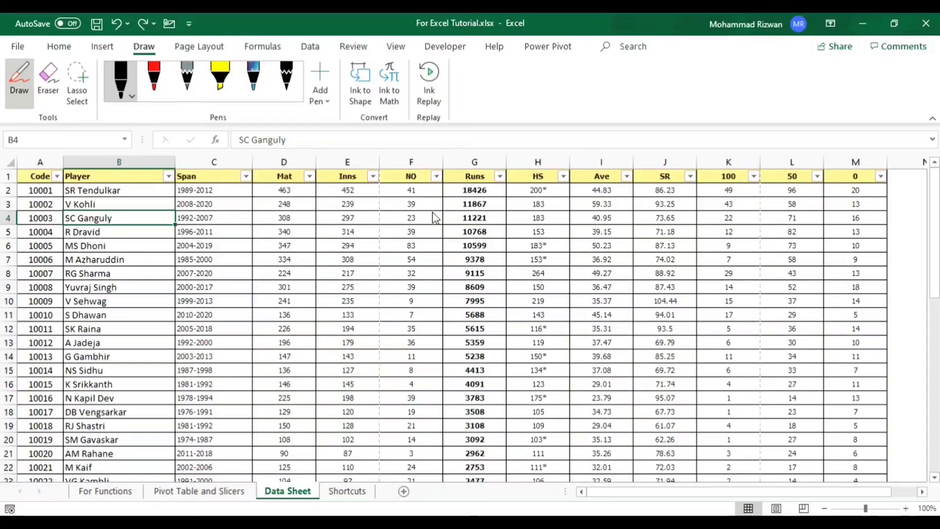
- Preview the theme color sets, such as Blue II, on the sheet without applying one
{"action": "left_click", "coordinate": [190, 55]}
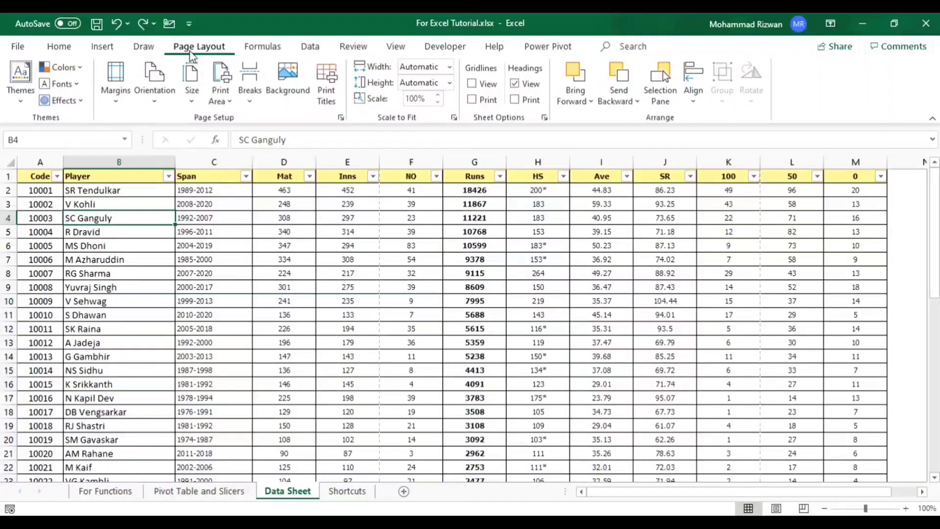
{"action": "left_click", "coordinate": [64, 68]}
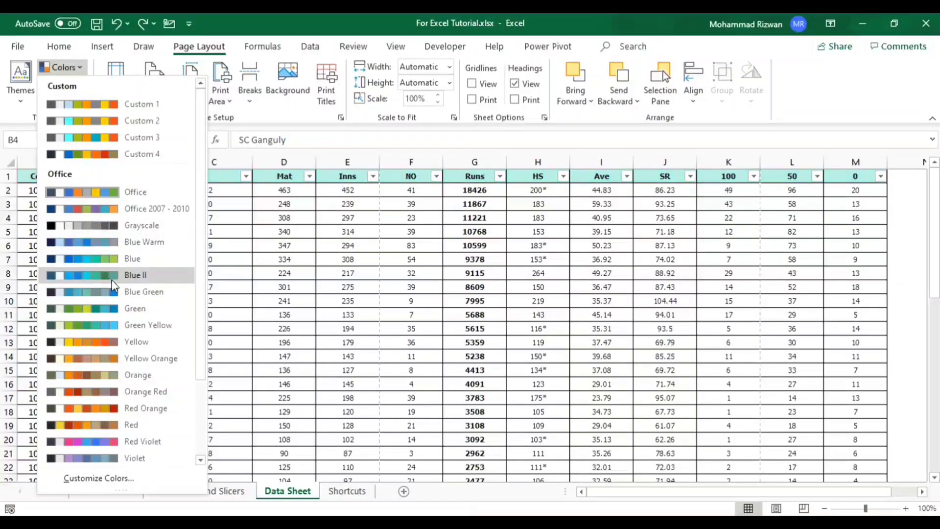
{"action": "key", "text": "Escape"}
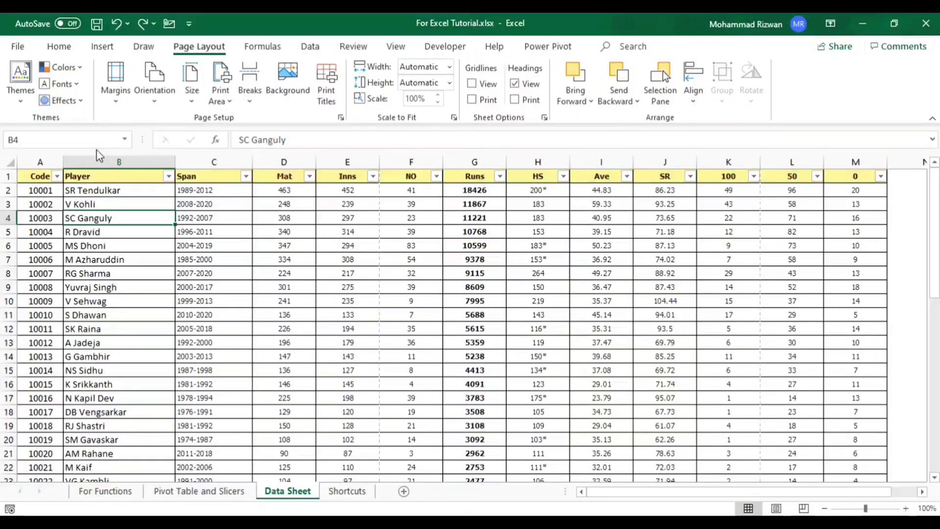
- Preview the theme font sets and the full themes, such as Badge, on the sheet without applying any
{"action": "left_click", "coordinate": [75, 85]}
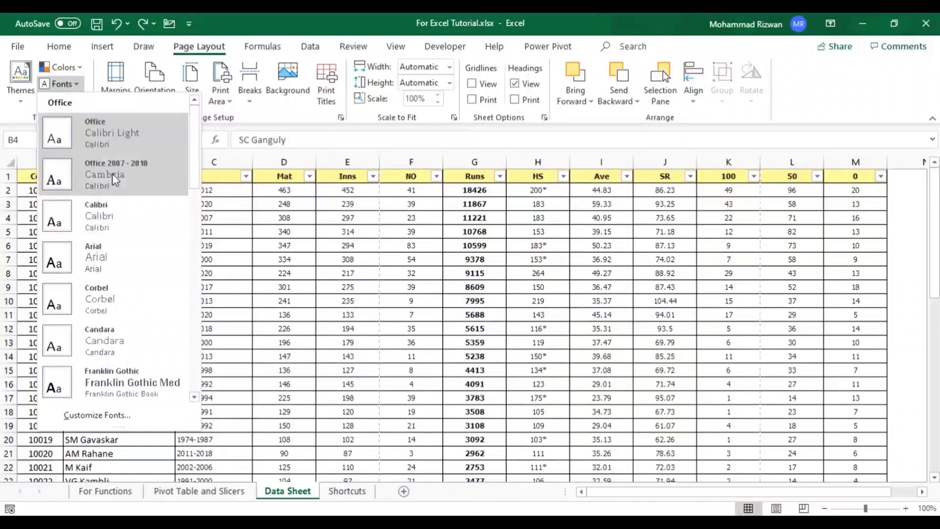
{"action": "key", "text": "Escape"}
{"action": "left_click", "coordinate": [29, 92]}
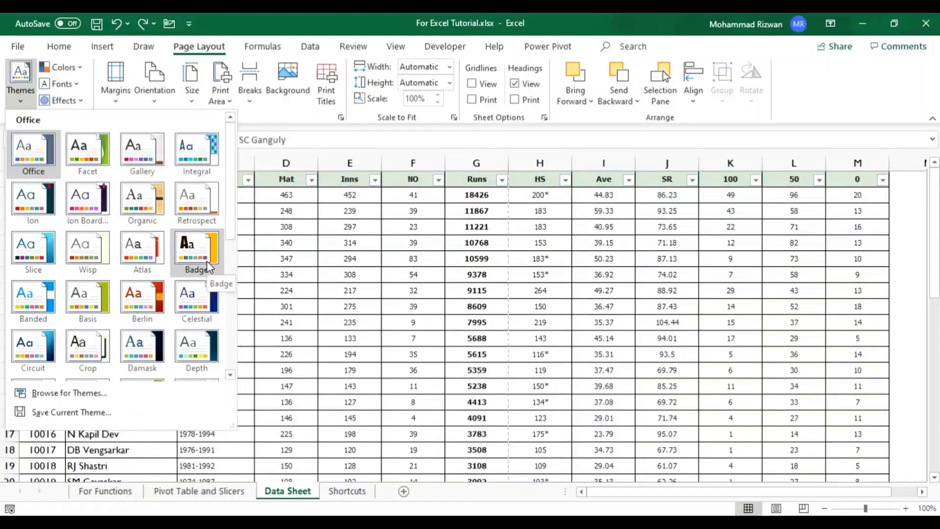
{"action": "left_click", "coordinate": [158, 306]}
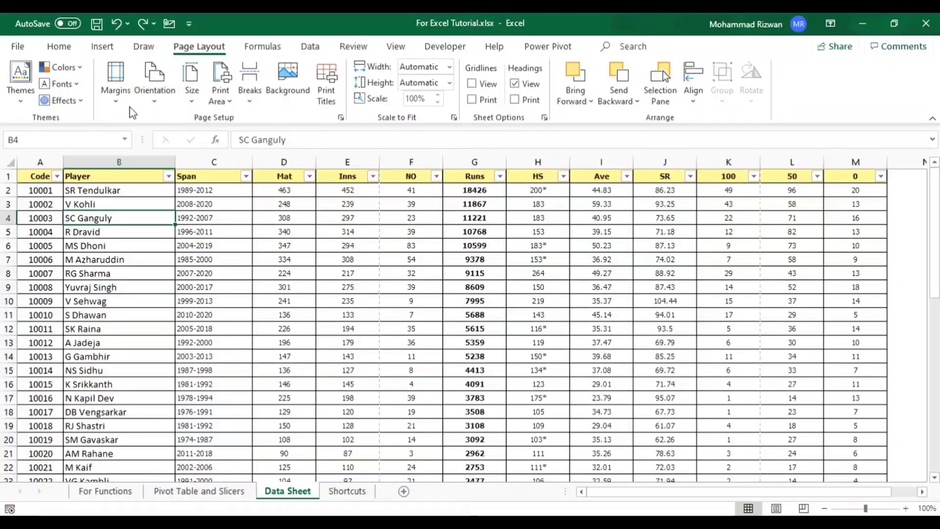
- Examine the margin presets without choosing one, and switch the page orientation to Landscape and back to Portrait
{"action": "left_click", "coordinate": [112, 104]}
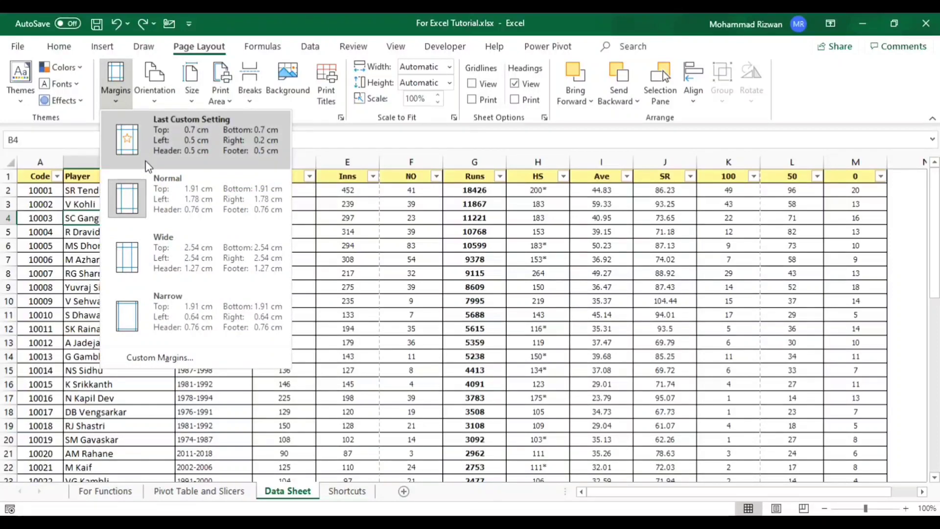
{"action": "left_click", "coordinate": [142, 104]}
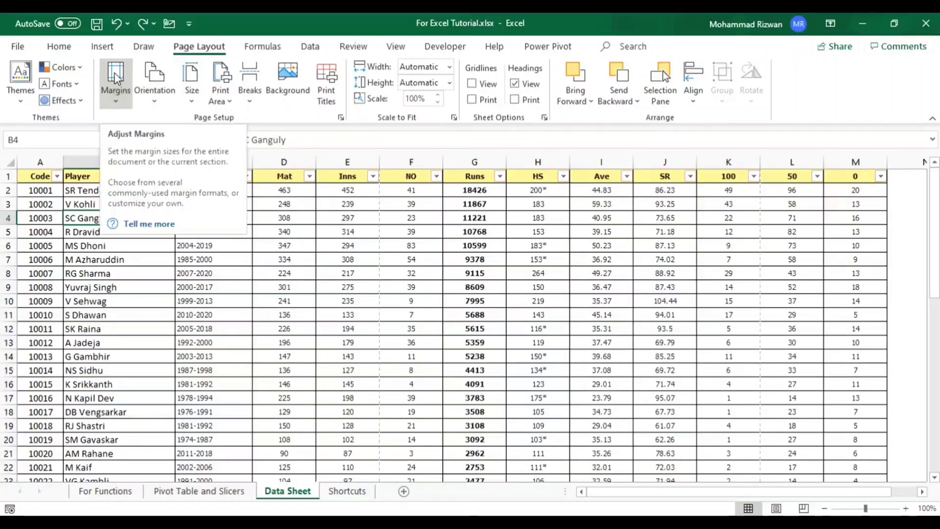
{"action": "left_click", "coordinate": [158, 100]}
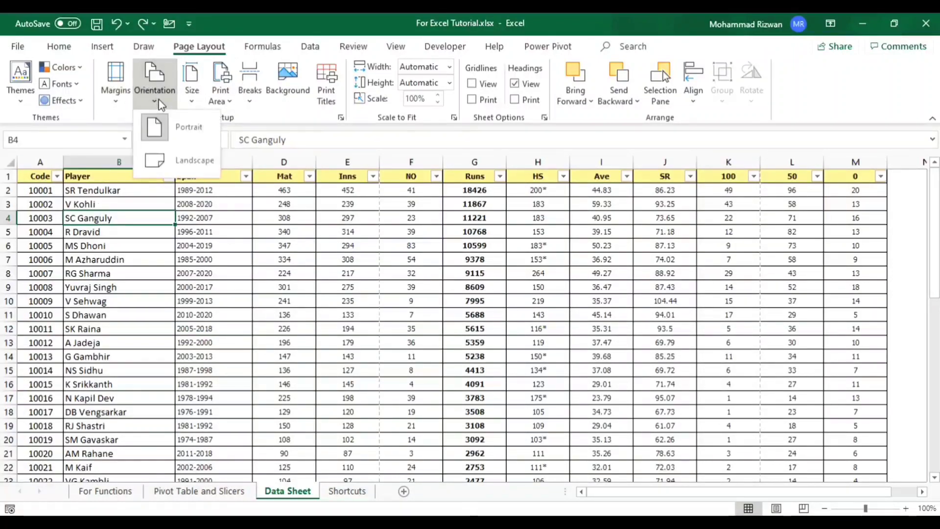
{"action": "left_click", "coordinate": [185, 161]}
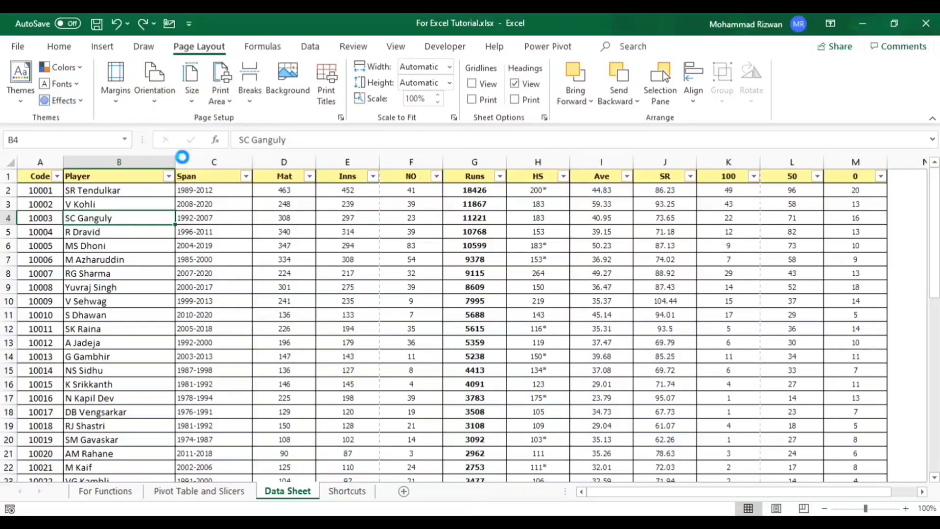
{"action": "left_click", "coordinate": [158, 101]}
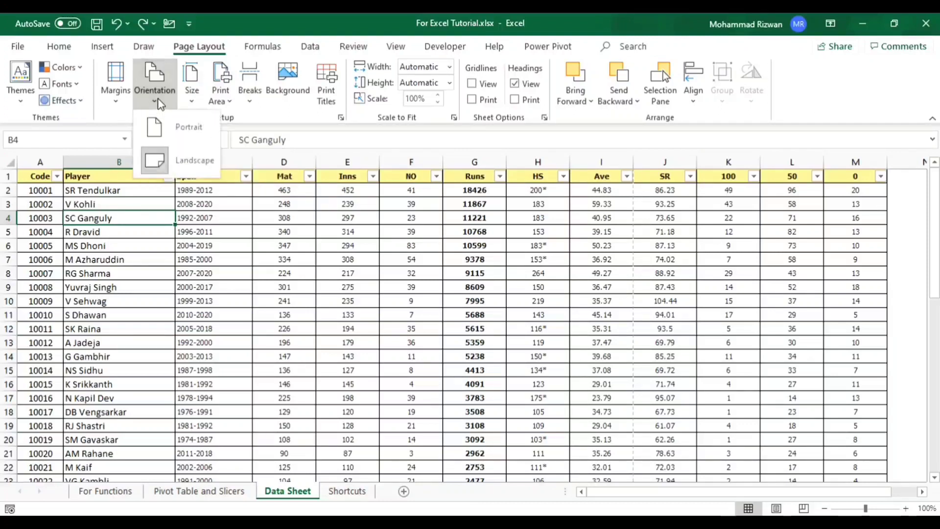
{"action": "left_click", "coordinate": [188, 128]}
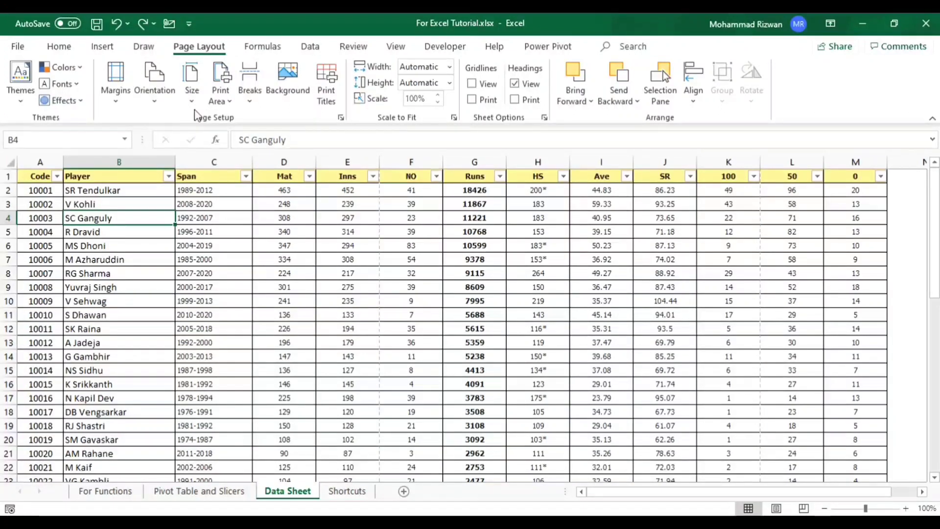
- Choose the A4 paper size and set the single cell B4 as the print area
{"action": "left_click", "coordinate": [194, 79]}
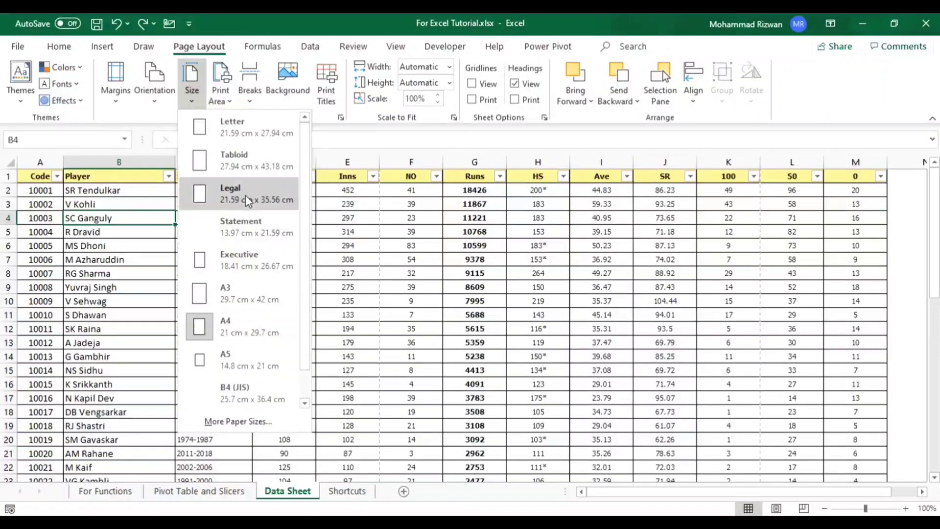
{"action": "left_click", "coordinate": [247, 315]}
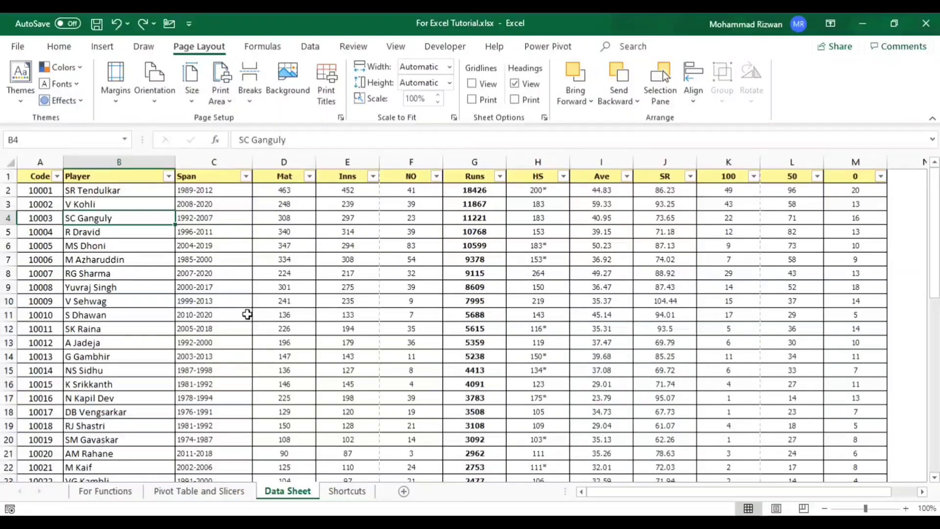
{"action": "left_click", "coordinate": [227, 102]}
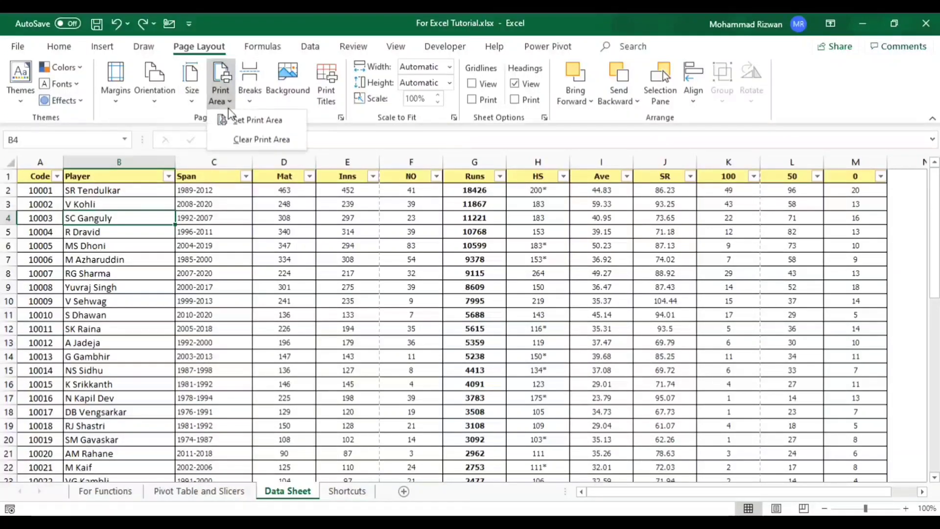
{"action": "left_click", "coordinate": [252, 121]}
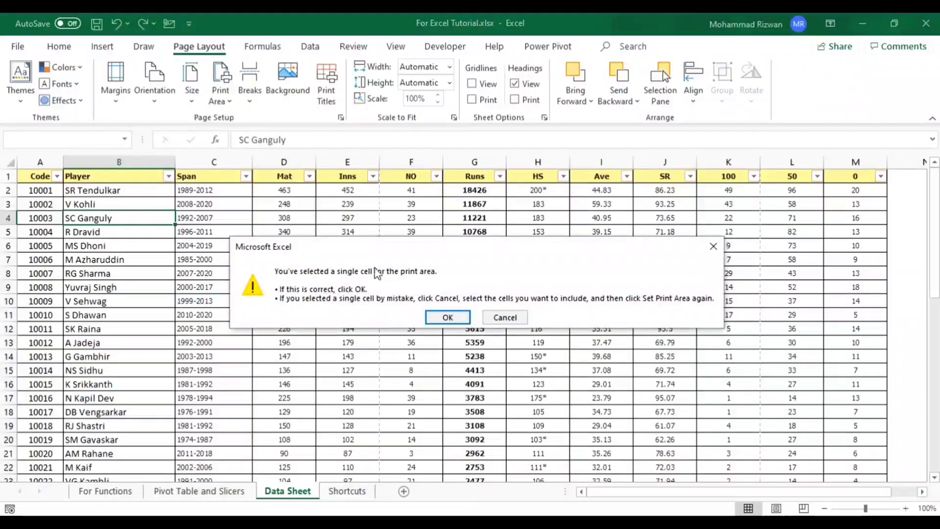
{"action": "left_click", "coordinate": [442, 315]}
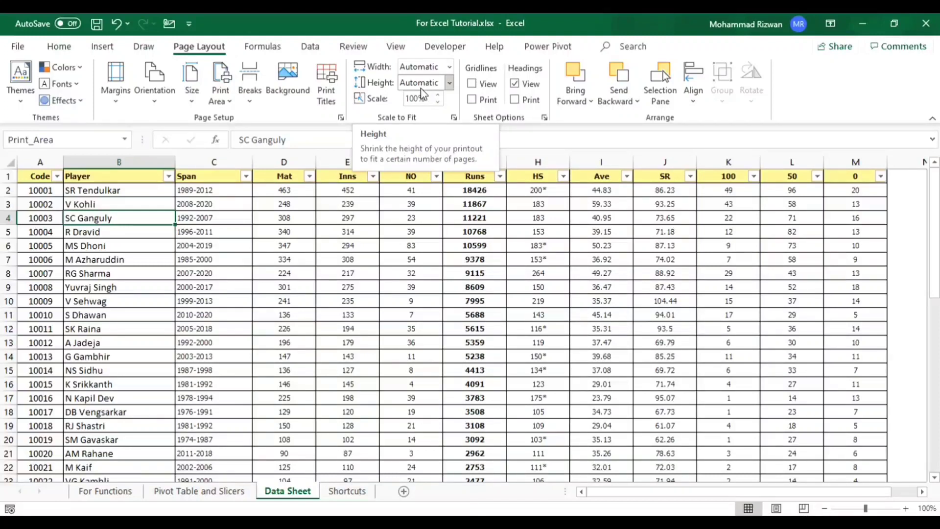
- Examine the function library and the Get Data sources for importing from files and databases
{"action": "left_click", "coordinate": [263, 47]}
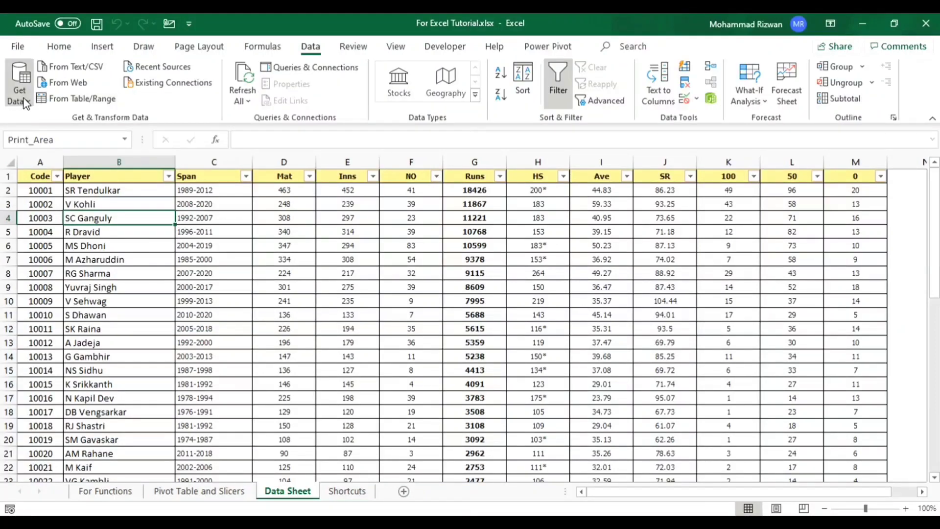
{"action": "left_click", "coordinate": [21, 96]}
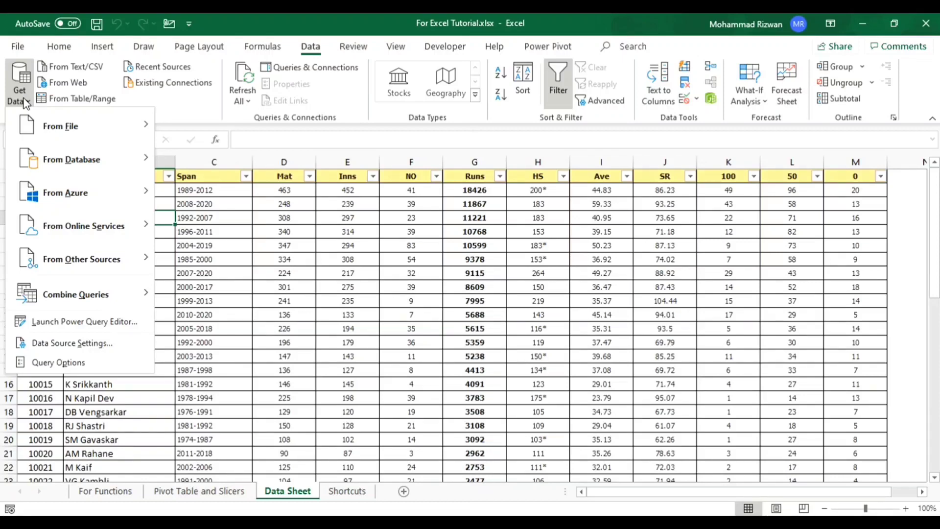
{"action": "mouse_move", "coordinate": [73, 128]}
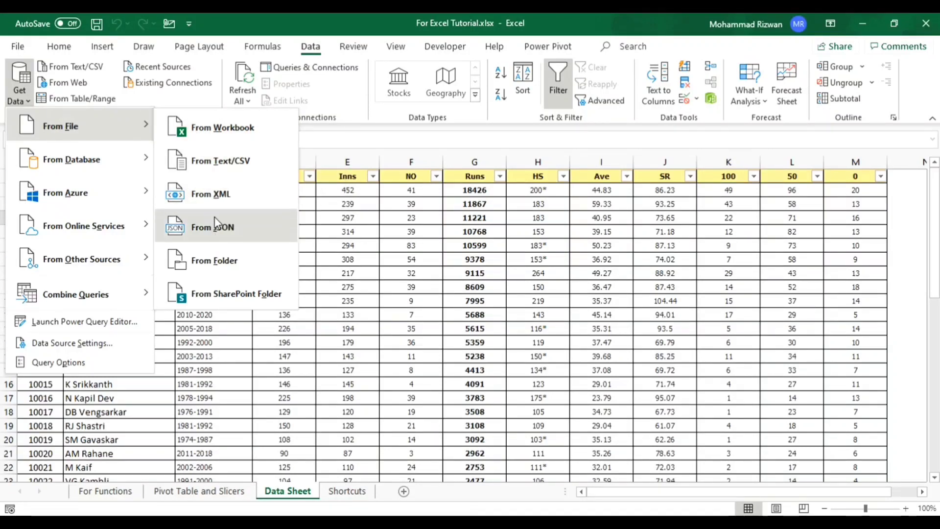
{"action": "mouse_move", "coordinate": [144, 158]}
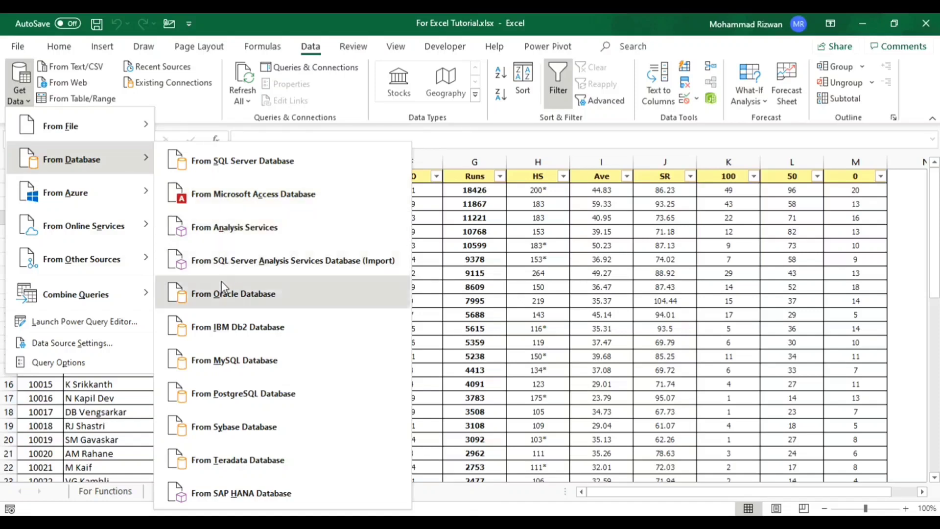
{"action": "left_click", "coordinate": [557, 80]}
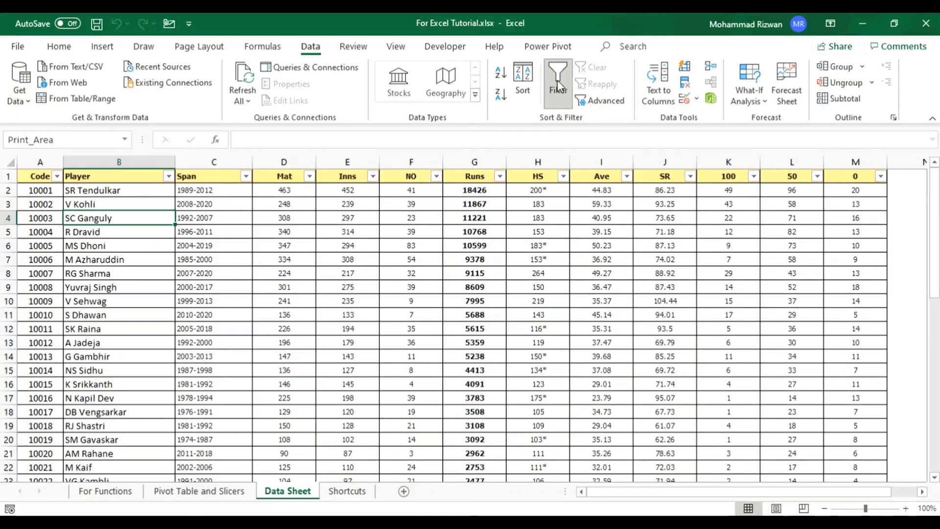
- Turn off the header row's filter and turn it back on
{"action": "left_click", "coordinate": [555, 86]}
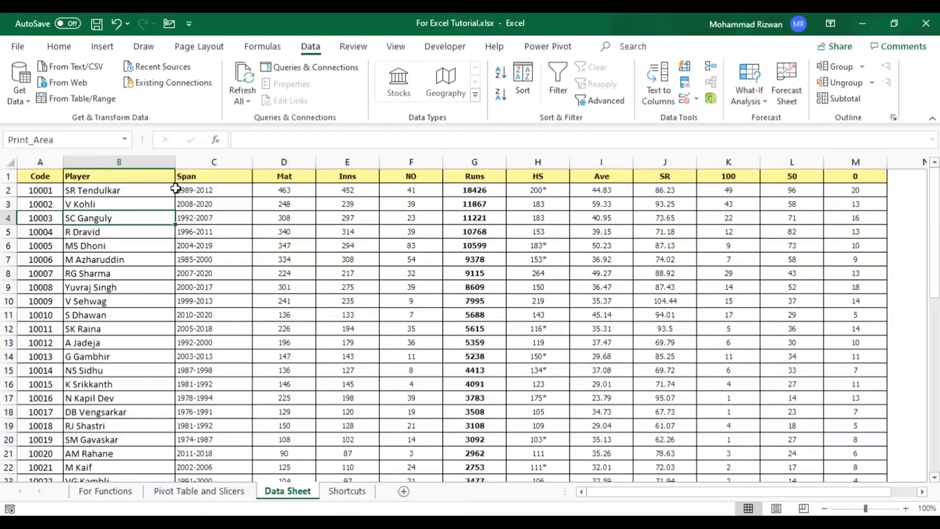
{"action": "left_click", "coordinate": [5, 175]}
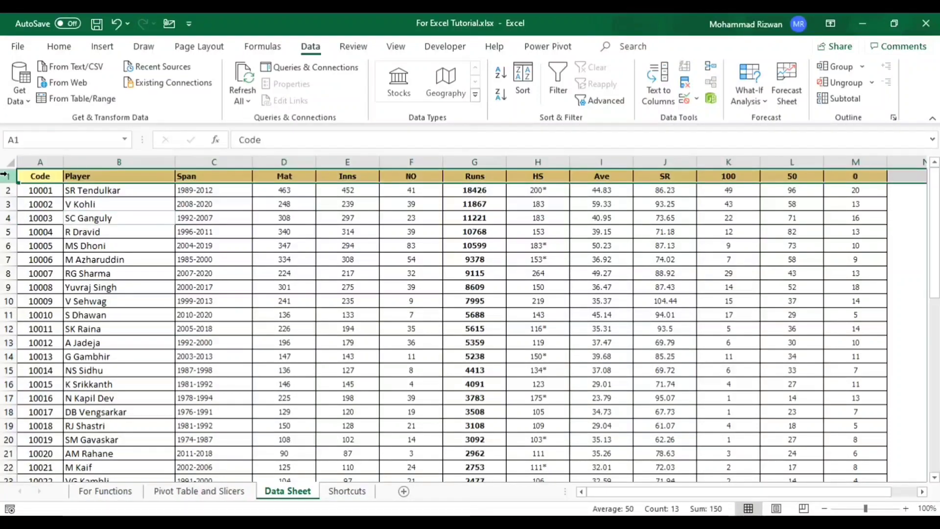
{"action": "left_click", "coordinate": [438, 231]}
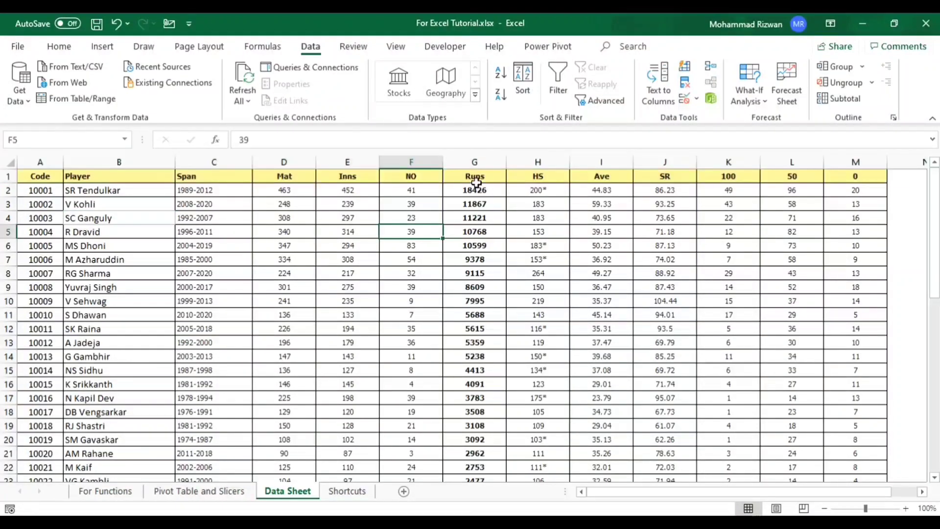
{"action": "left_click", "coordinate": [556, 90]}
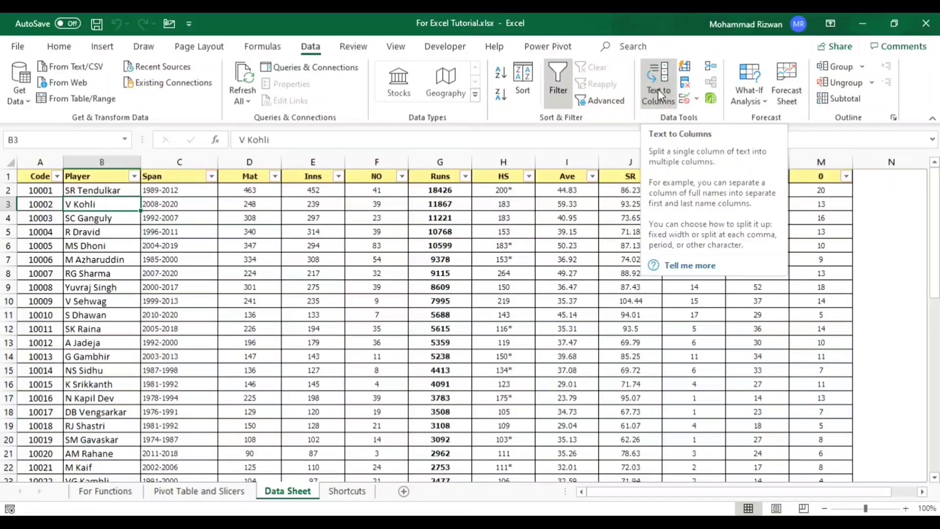
- Insert a blank column between the Span and Mat columns
{"action": "key", "text": "Right"}
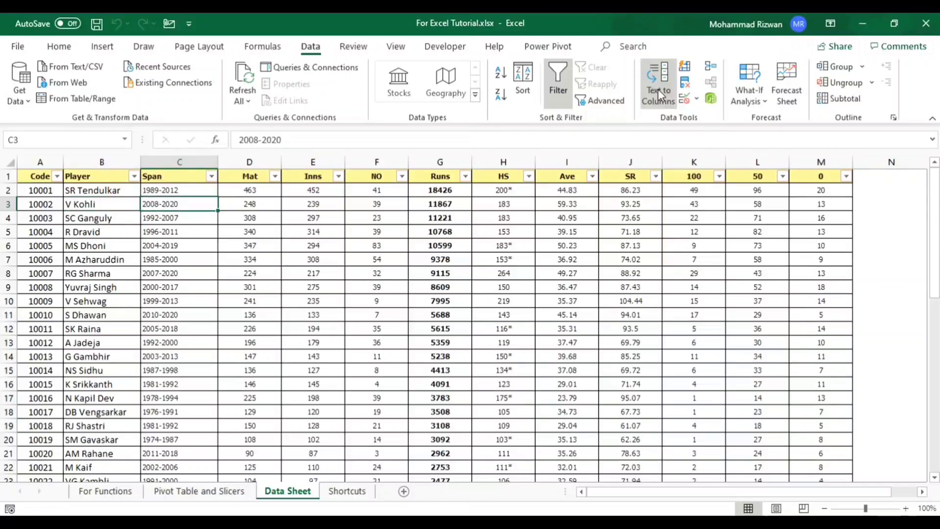
{"action": "left_click", "coordinate": [189, 160]}
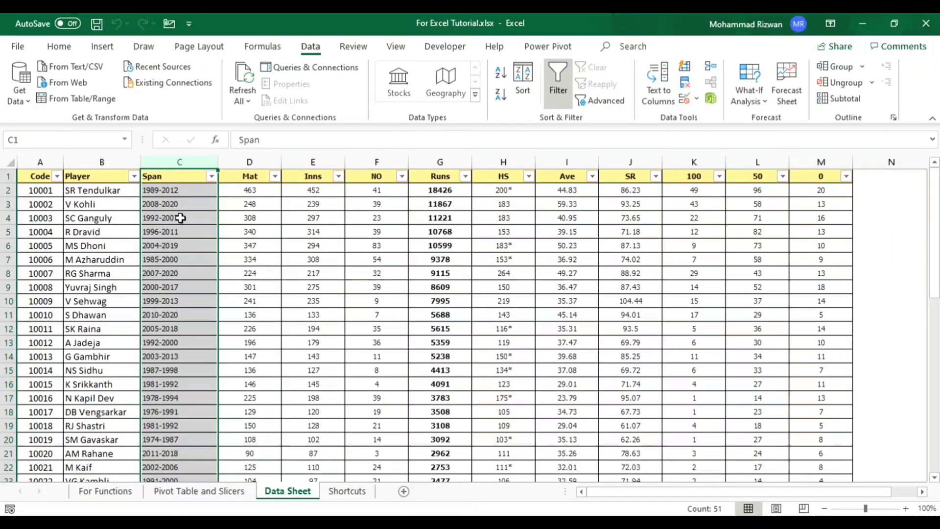
{"action": "left_click", "coordinate": [246, 205]}
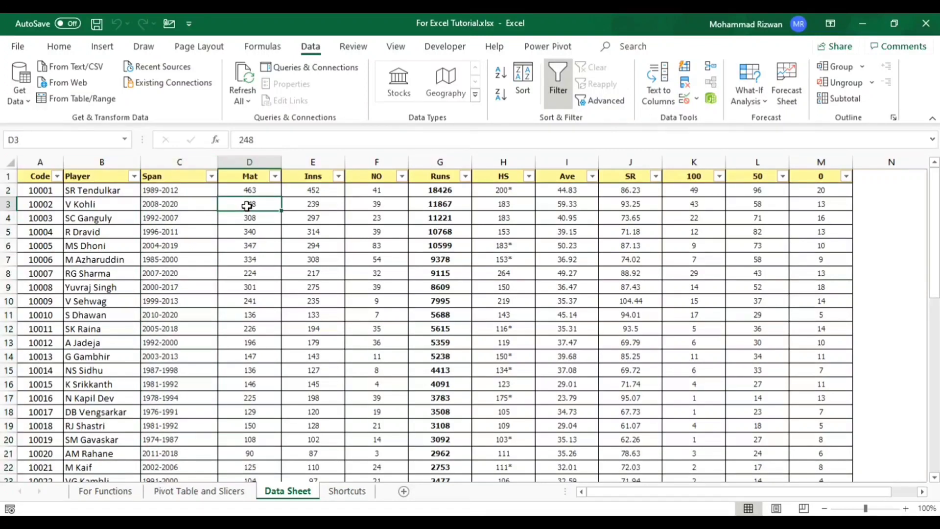
{"action": "key", "text": "ctrl+space"}
{"action": "key", "text": "ctrl+shift+plus"}
{"action": "key", "text": "Left"}
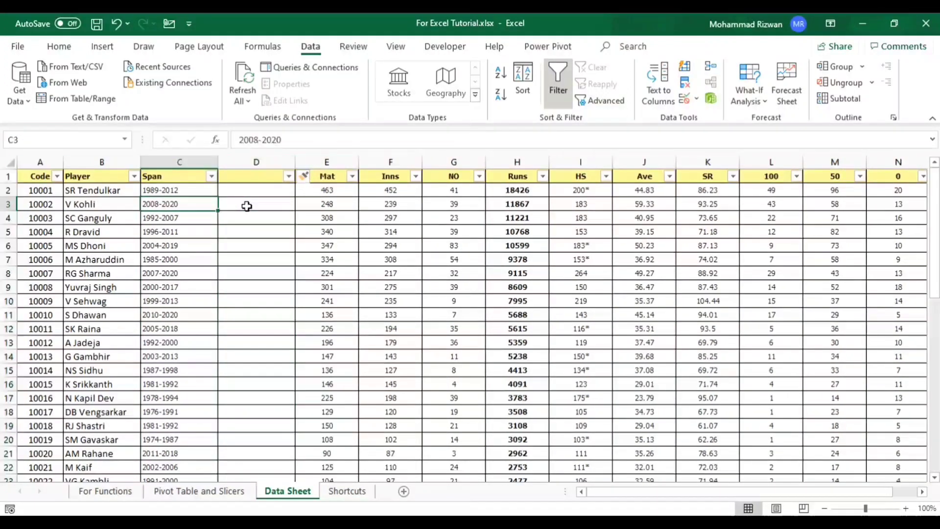
- Start Text to Columns on the whole Span column and choose Delimited as the data type
{"action": "left_click", "coordinate": [179, 161]}
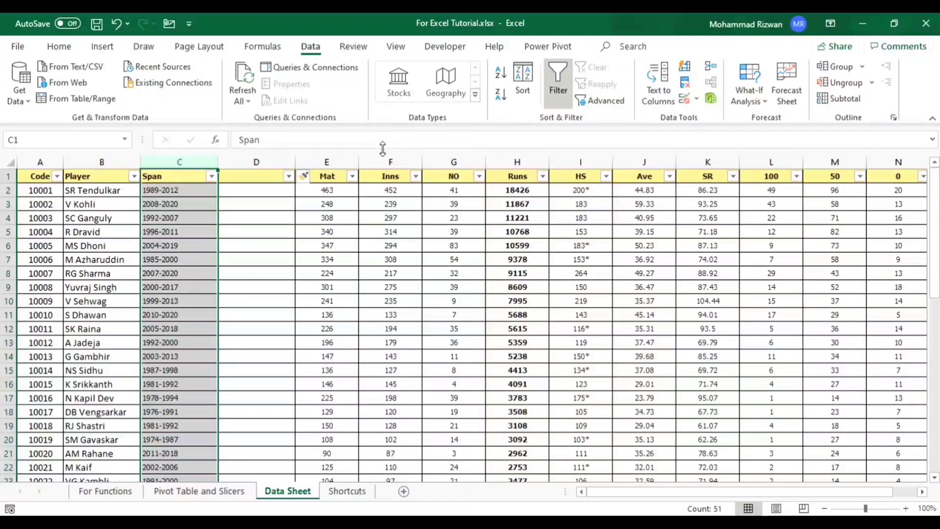
{"action": "left_click", "coordinate": [660, 87]}
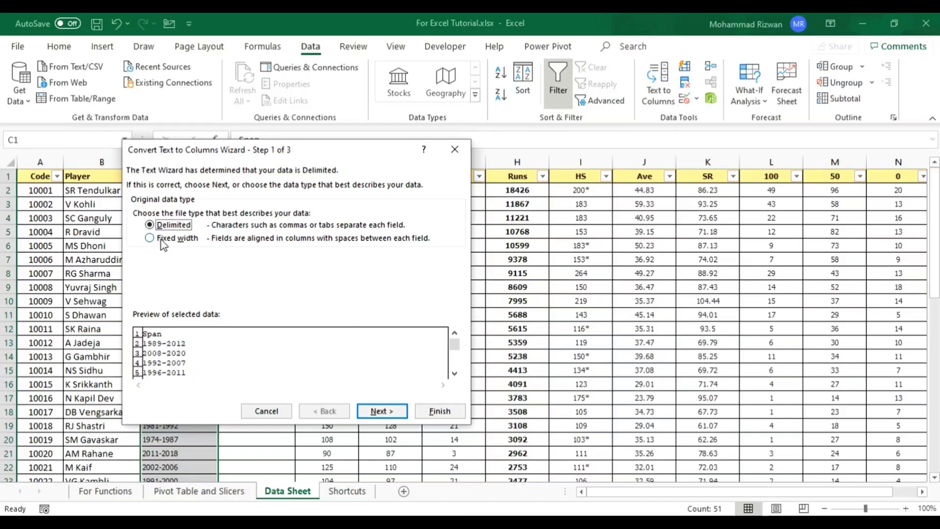
{"action": "left_click", "coordinate": [162, 241]}
{"action": "left_click", "coordinate": [161, 228]}
{"action": "left_click", "coordinate": [377, 412]}
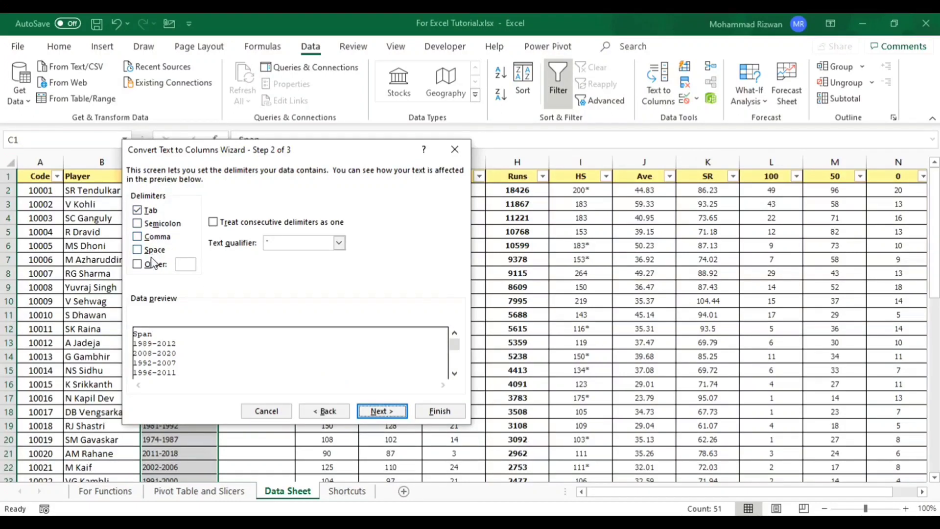
- Split the Span column at the hyphen delimiter in General format with destination $C$1, replacing the existing data
{"action": "left_click", "coordinate": [137, 264]}
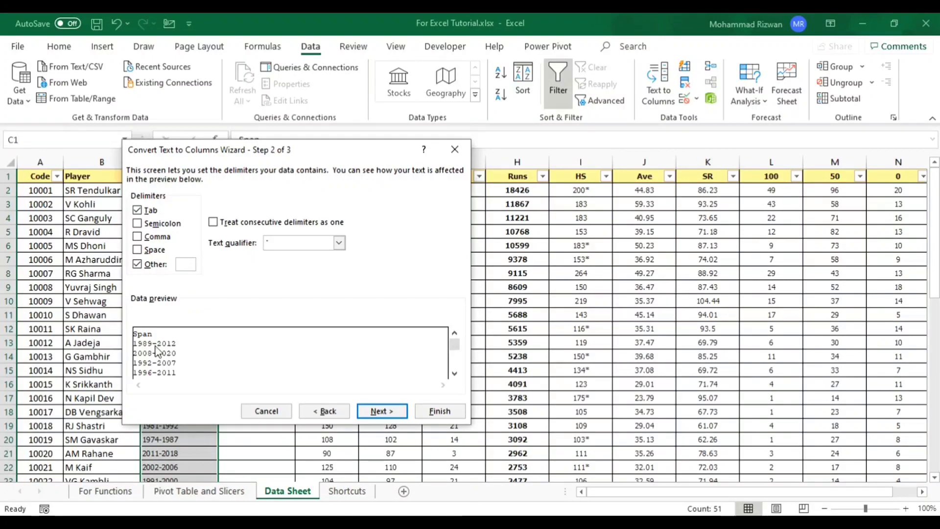
{"action": "type", "text": "-"}
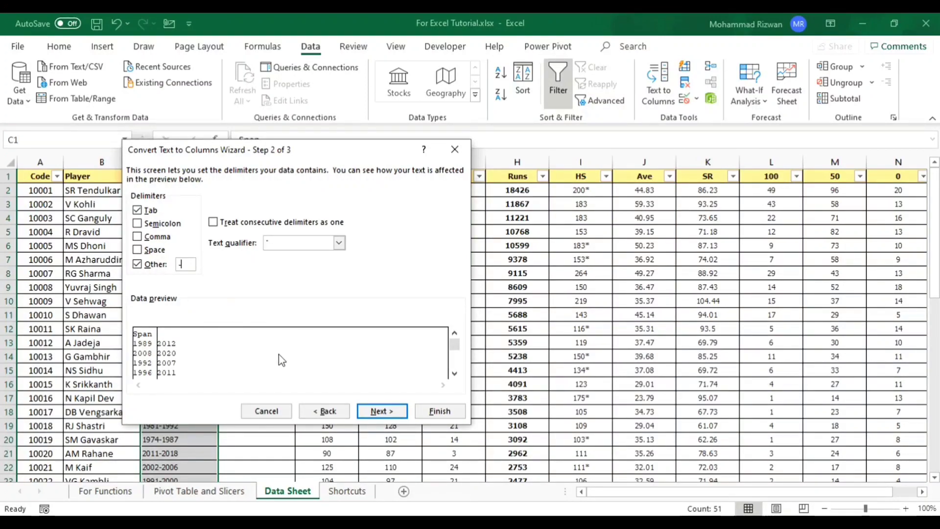
{"action": "left_click", "coordinate": [385, 410]}
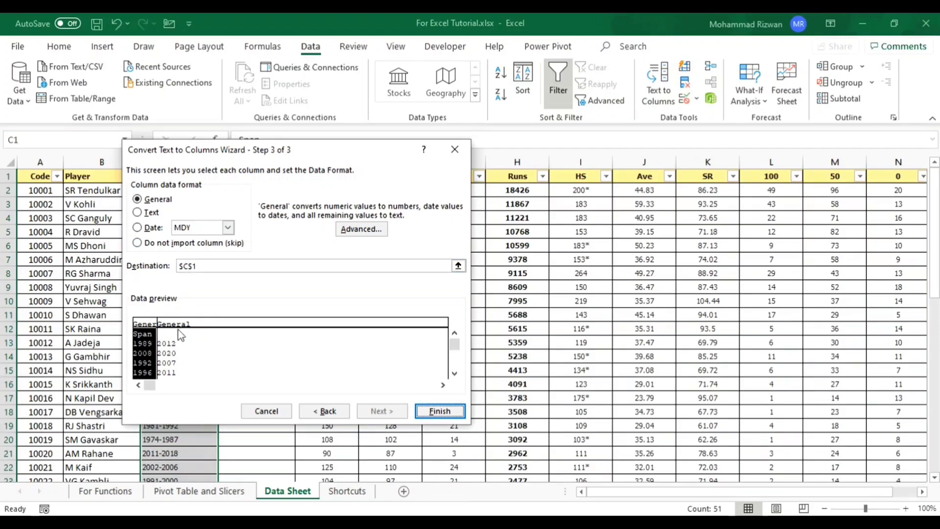
{"action": "left_click", "coordinate": [144, 335]}
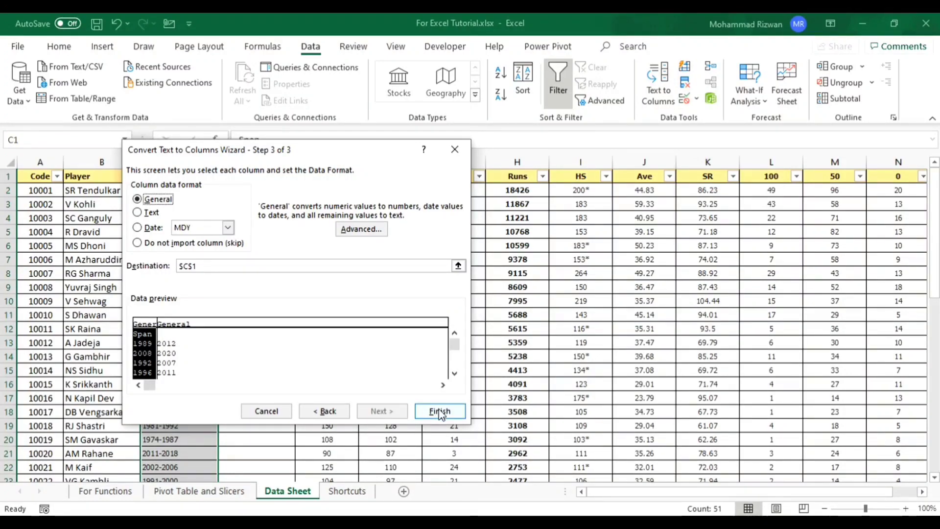
{"action": "left_click", "coordinate": [440, 412]}
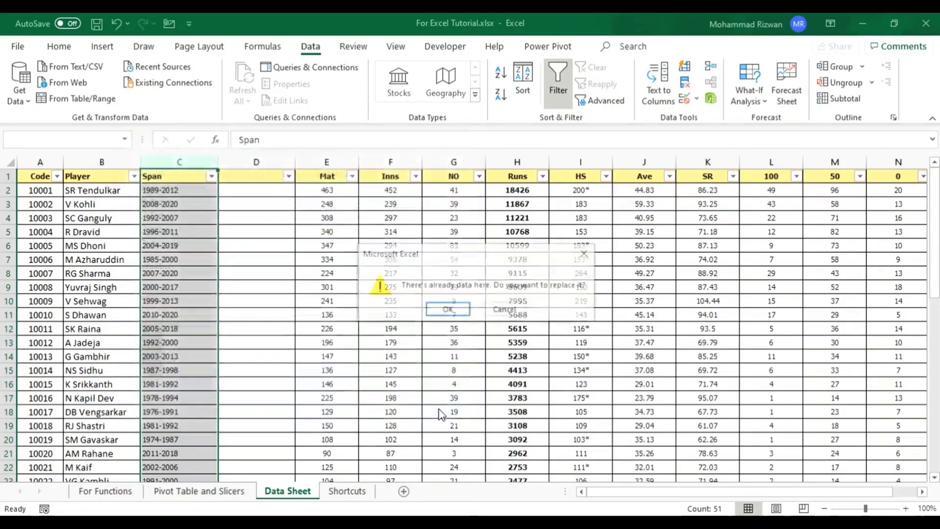
{"action": "left_click", "coordinate": [443, 310]}
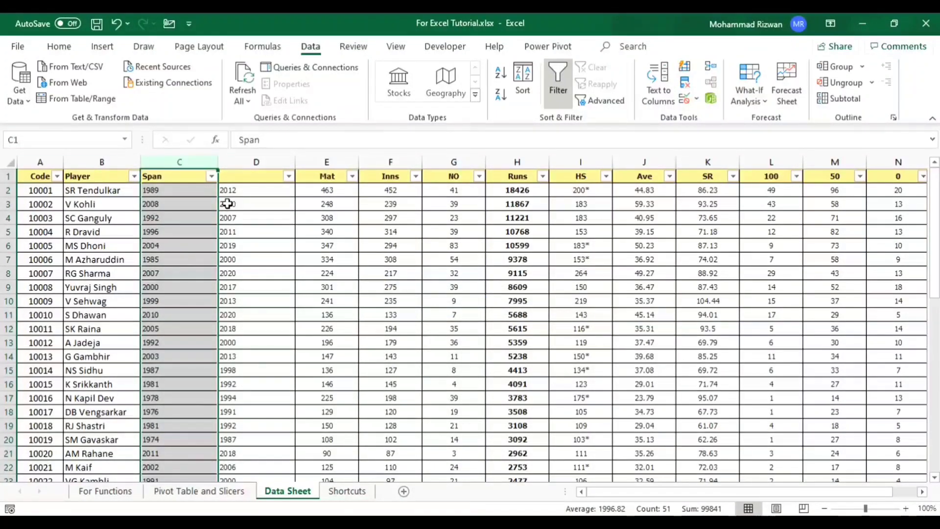
- Undo the Span column split and the insertion of the blank column beside it
{"action": "left_click", "coordinate": [204, 195]}
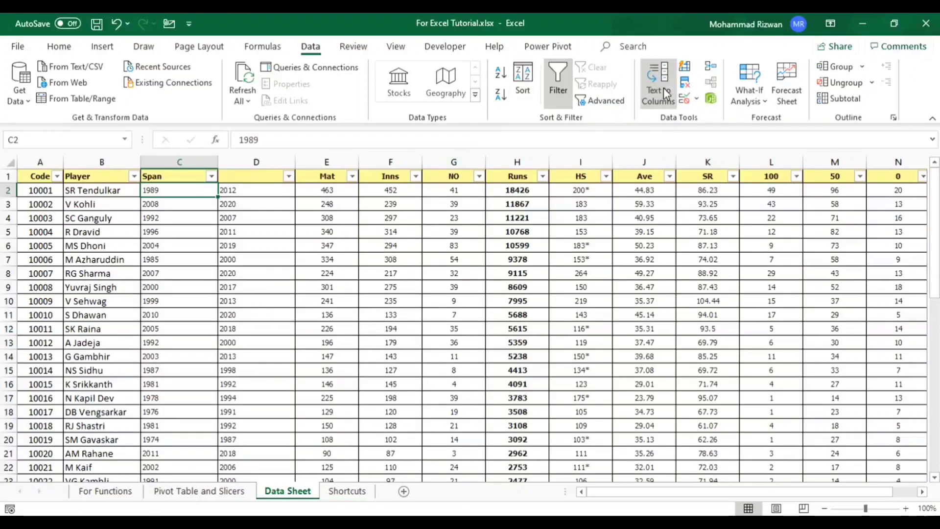
{"action": "key", "text": "ctrl+z"}
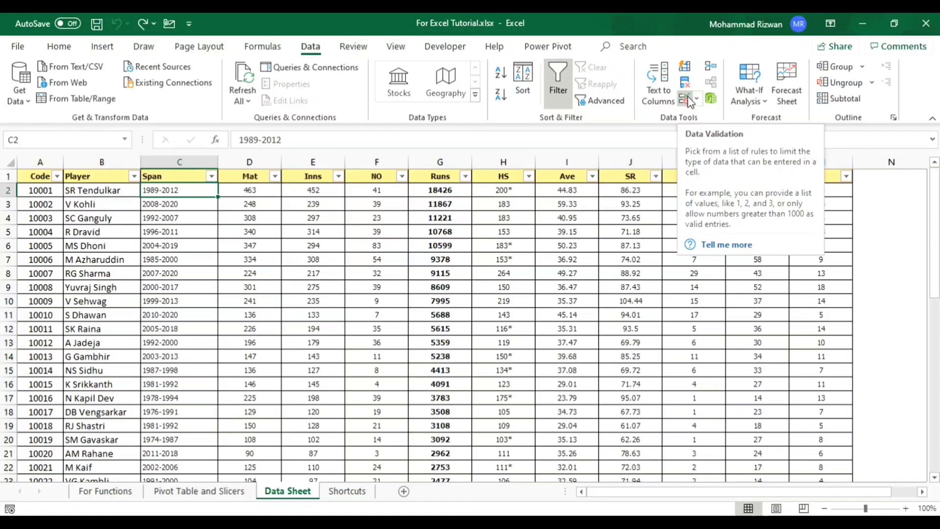
- Enter the header Yes/No in cell N1, just beyond the last data column
{"action": "key", "text": "Right"}
{"action": "key", "text": "Right"}
{"action": "key", "text": "Right"}
{"action": "key", "text": "Right"}
{"action": "key", "text": "Right"}
{"action": "key", "text": "Right"}
{"action": "key", "text": "Right"}
{"action": "key", "text": "Right"}
{"action": "key", "text": "Right"}
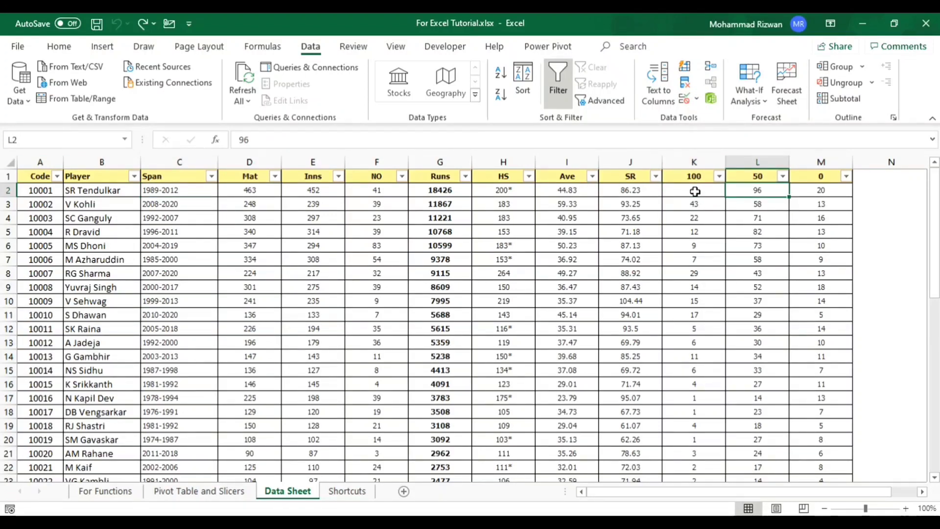
{"action": "key", "text": "Right"}
{"action": "key", "text": "Right"}
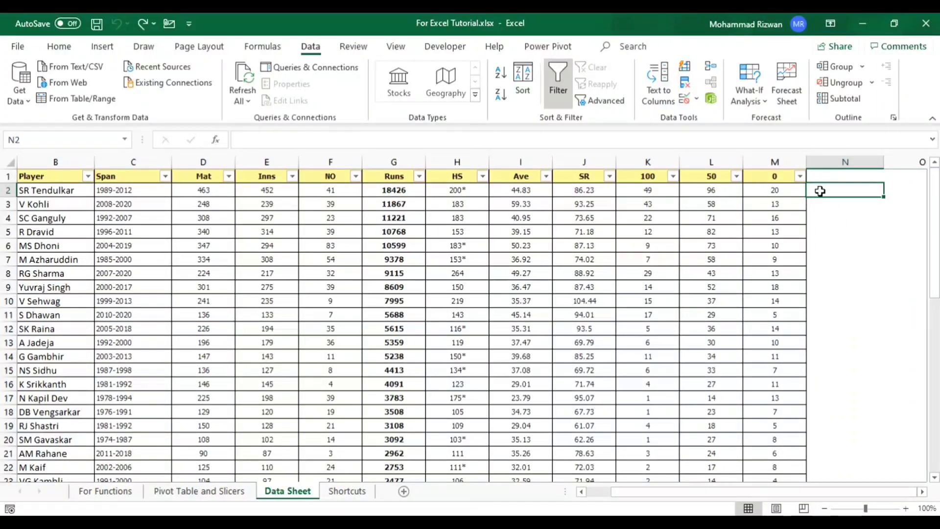
{"action": "key", "text": "Up"}
{"action": "type", "text": "Ye"}
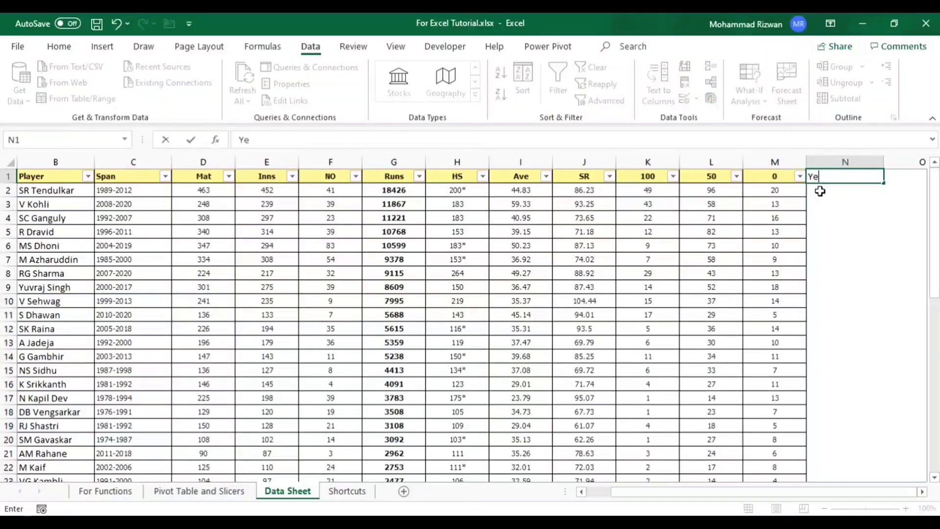
{"action": "type", "text": "s/No"}
{"action": "key", "text": "Return"}
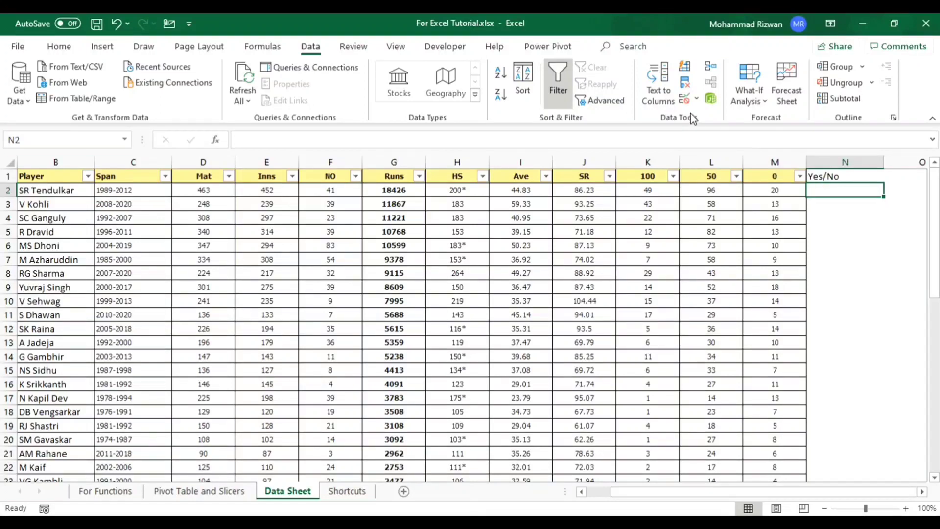
- Add data validation to cell N2 that allows a List with the source =$O$1:$O$2
{"action": "left_click", "coordinate": [685, 99]}
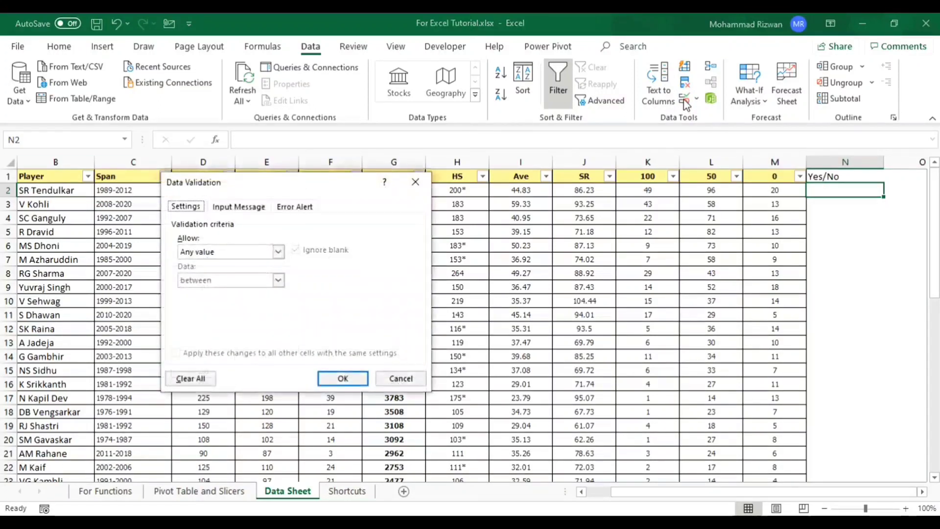
{"action": "left_click", "coordinate": [216, 252]}
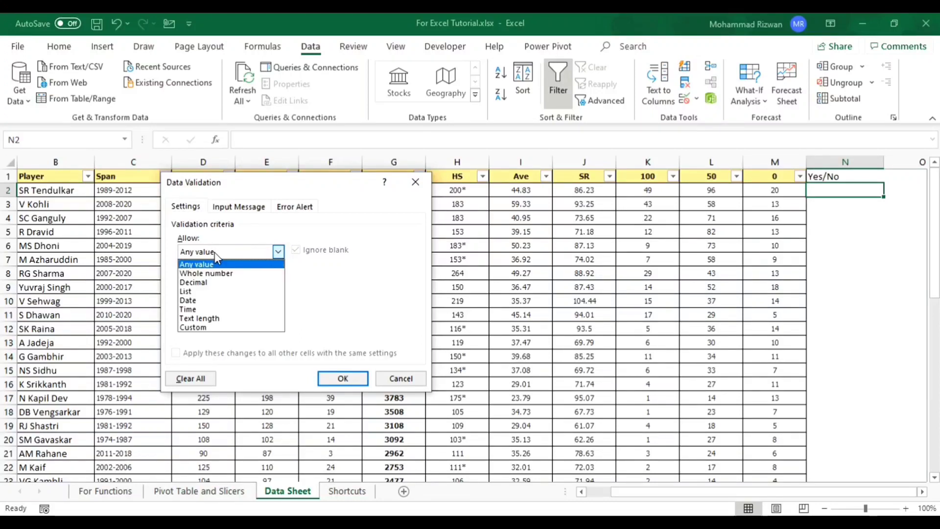
{"action": "left_click", "coordinate": [193, 293]}
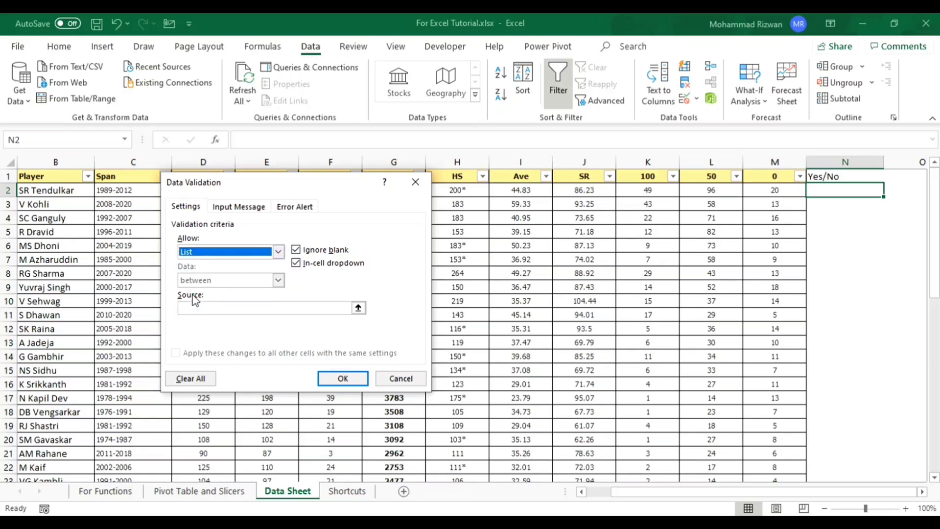
{"action": "left_click", "coordinate": [357, 308]}
{"action": "left_click_drag", "start_coordinate": [911, 176], "coordinate": [913, 190]}
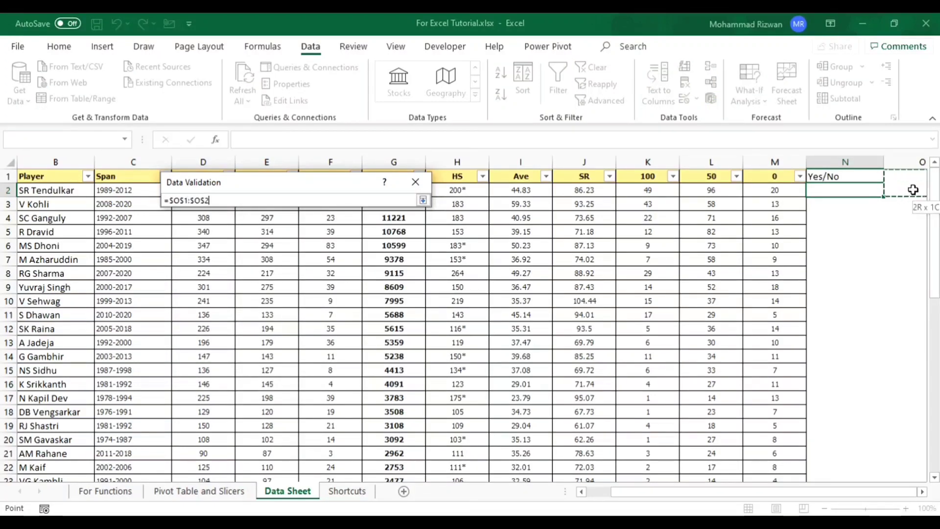
{"action": "left_click", "coordinate": [422, 200]}
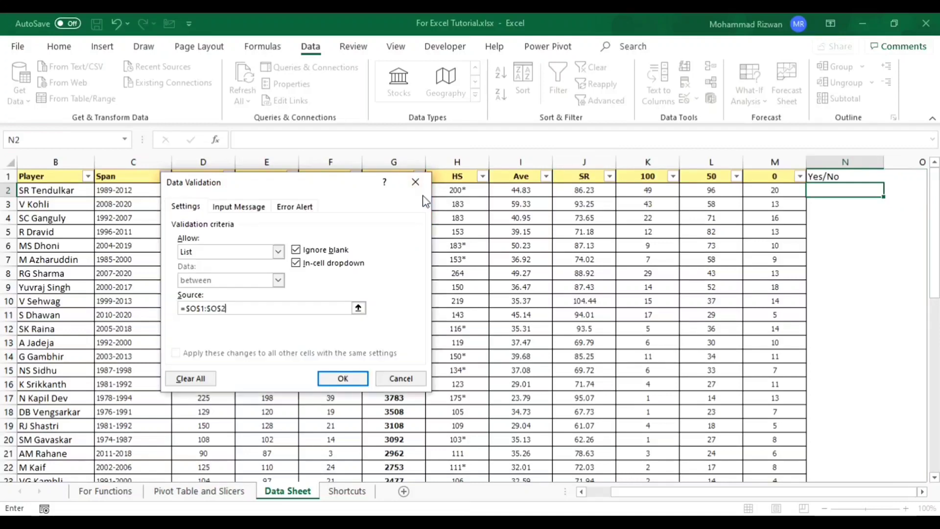
{"action": "left_click", "coordinate": [352, 378]}
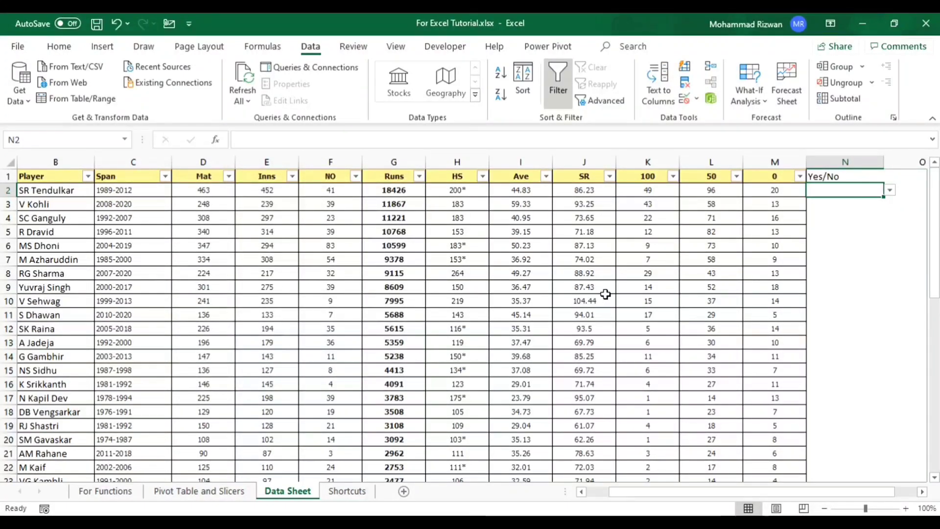
- Fill in the list source values, with Yes in cell O1 and No in cell O2
{"action": "key", "text": "Up"}
{"action": "key", "text": "Right"}
{"action": "key", "text": "shift+Down"}
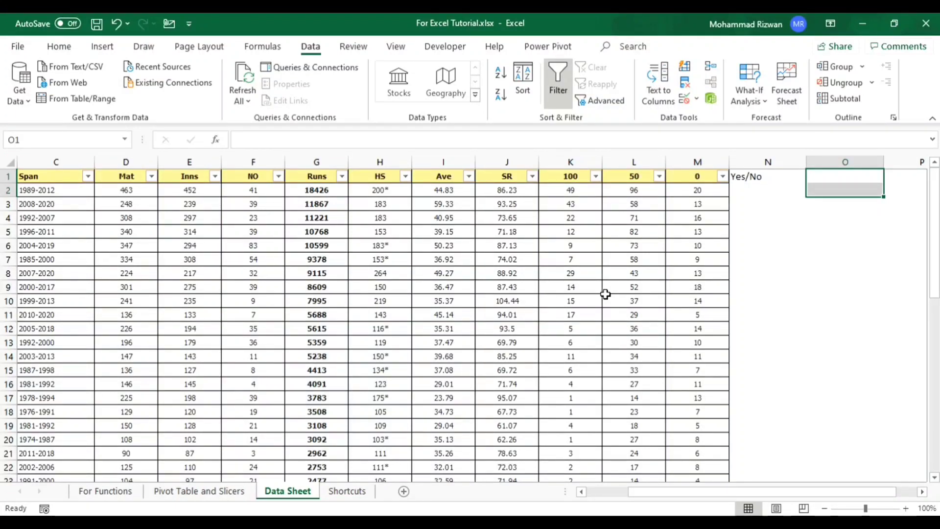
{"action": "type", "text": "Yes"}
{"action": "key", "text": "Return"}
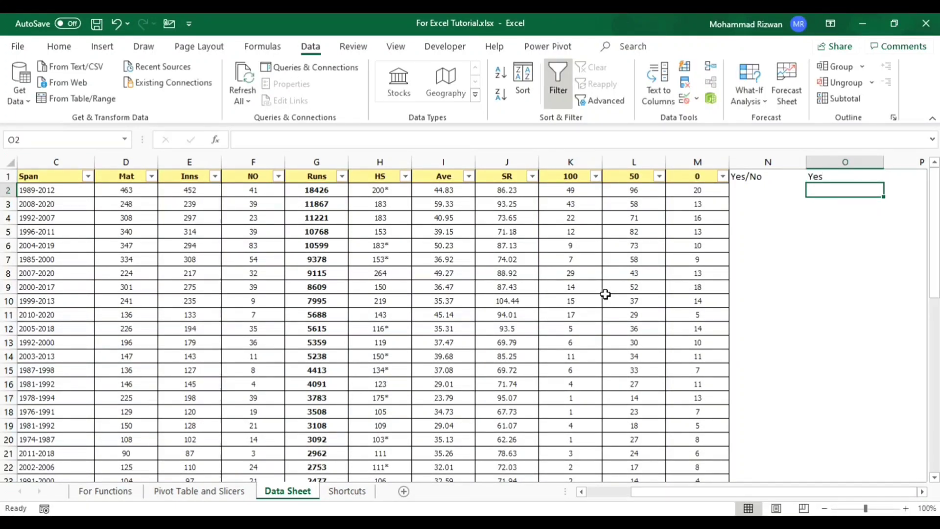
{"action": "type", "text": "No"}
{"action": "key", "text": "Return"}
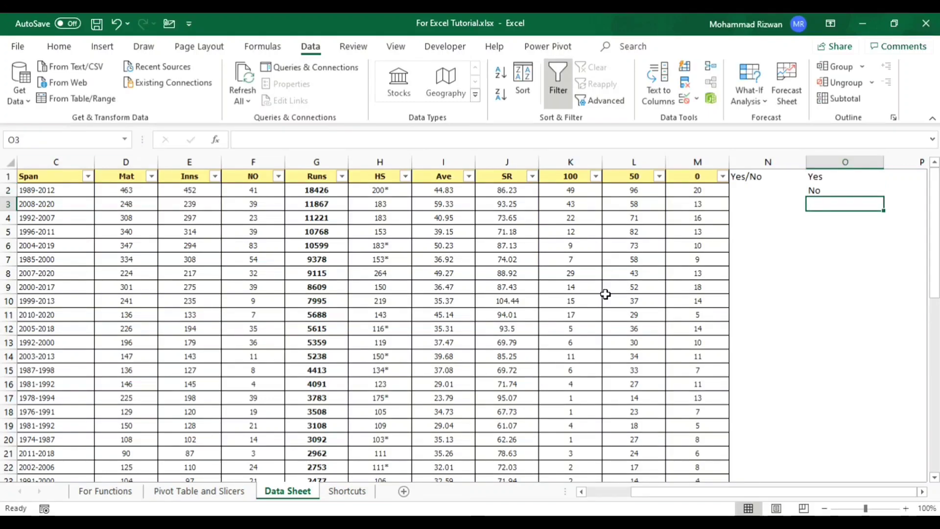
- Choose Yes from the dropdown list in cell N2
{"action": "key", "text": "Up"}
{"action": "key", "text": "Left"}
{"action": "key", "text": "alt+Down"}
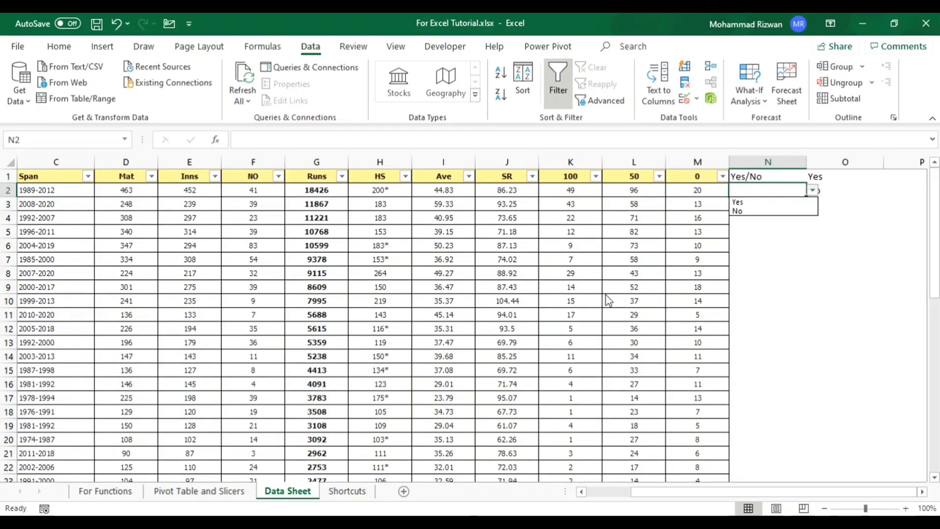
{"action": "key", "text": "Down"}
{"action": "key", "text": "Down"}
{"action": "key", "text": "Up"}
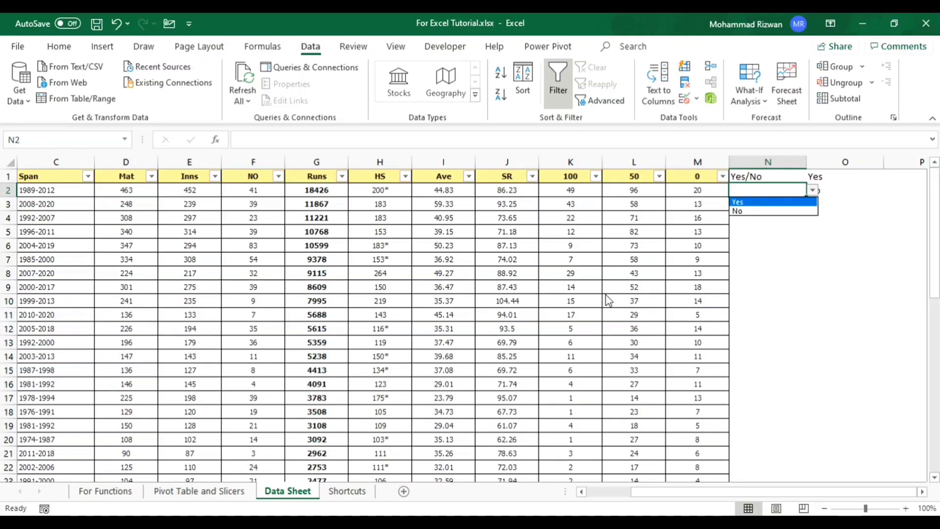
{"action": "key", "text": "Return"}
{"action": "key", "text": "Down"}
{"action": "key", "text": "Up"}
- Clear the test choice in N2 by undoing it and copy the blank dropdown cell down column N alongside the data rows
{"action": "key", "text": "ctrl+c"}
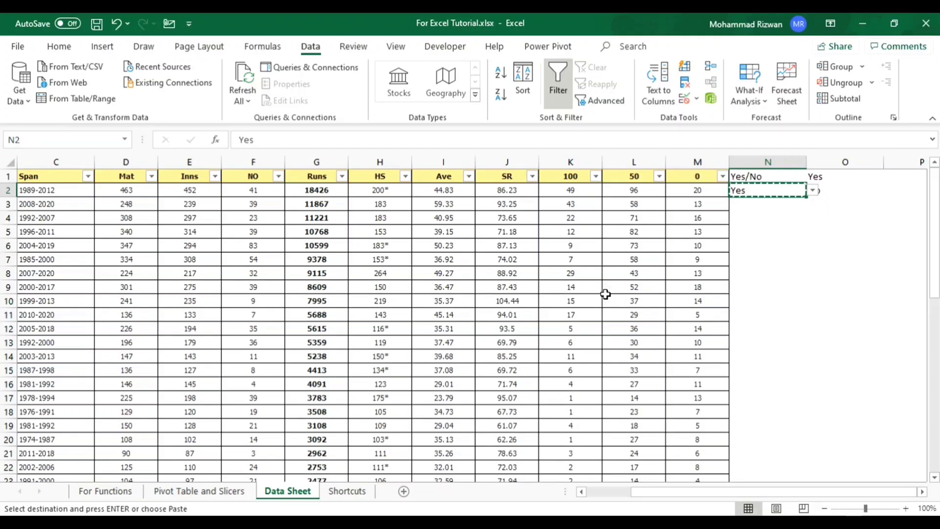
{"action": "key", "text": "shift+Down"}
{"action": "key", "text": "shift+Down"}
{"action": "key", "text": "shift+Down"}
{"action": "key", "text": "shift+Down"}
{"action": "key", "text": "shift+Down"}
{"action": "key", "text": "shift+Down"}
{"action": "key", "text": "shift+Down"}
{"action": "key", "text": "shift+Down"}
{"action": "key", "text": "shift+Down"}
{"action": "key", "text": "shift+Down"}
{"action": "key", "text": "shift+Down"}
{"action": "key", "text": "shift+Down"}
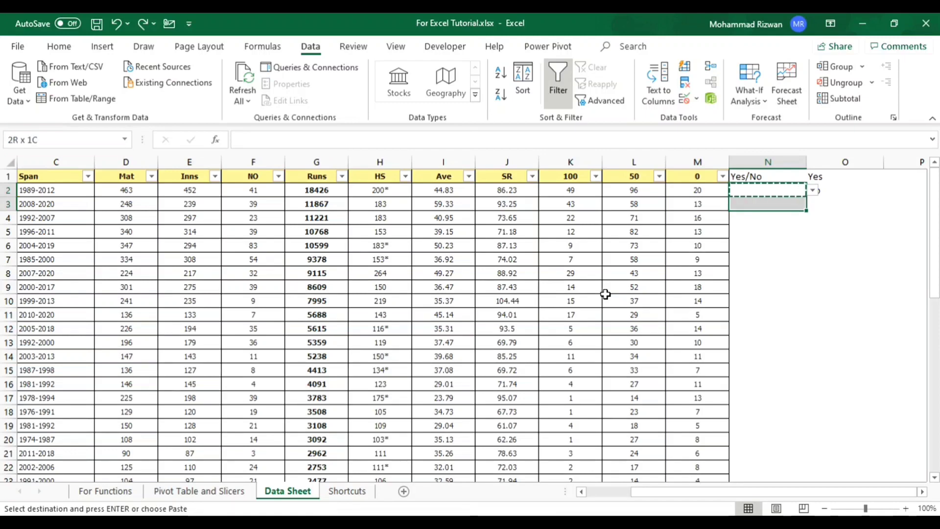
{"action": "key", "text": "shift+Down"}
{"action": "key", "text": "shift+Down"}
{"action": "key", "text": "shift+Down"}
{"action": "key", "text": "Left"}
{"action": "key", "text": "Right"}
{"action": "key", "text": "shift+Down"}
{"action": "key", "text": "shift+Down"}
{"action": "key", "text": "shift+Down"}
{"action": "key", "text": "shift+Down"}
{"action": "key", "text": "shift+Down"}
{"action": "key", "text": "shift+Down"}
{"action": "key", "text": "shift+Down"}
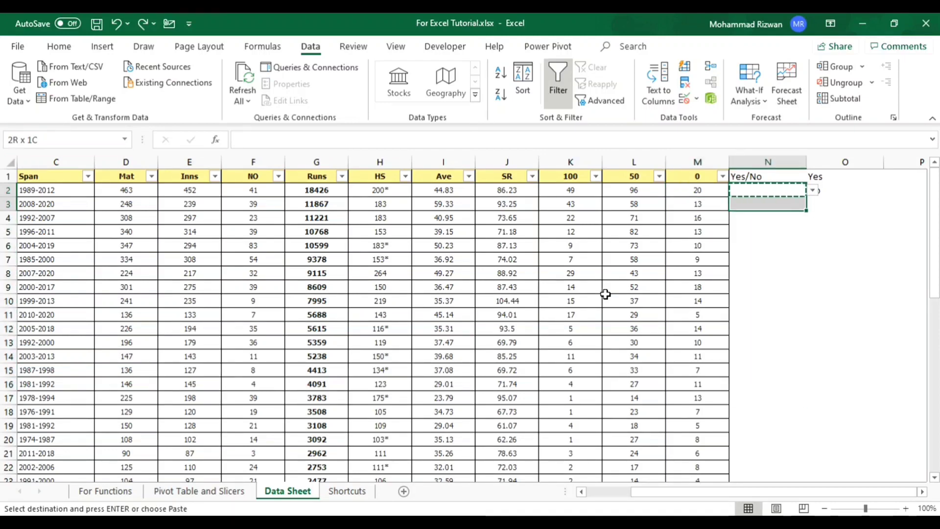
{"action": "key", "text": "shift+Down"}
{"action": "key", "text": "shift+Down"}
{"action": "key", "text": "shift+Down"}
{"action": "key", "text": "shift+Down"}
{"action": "key", "text": "shift+Down"}
{"action": "key", "text": "shift+Down"}
{"action": "key", "text": "shift+Down"}
{"action": "key", "text": "shift+Down"}
{"action": "key", "text": "shift+Down"}
{"action": "key", "text": "shift+Down"}
{"action": "key", "text": "shift+Down"}
{"action": "key", "text": "shift+Down"}
{"action": "key", "text": "shift+Down"}
{"action": "key", "text": "shift+Down"}
{"action": "key", "text": "shift+Down"}
{"action": "key", "text": "shift+Down"}
{"action": "key", "text": "shift+Down"}
{"action": "key", "text": "shift+Down"}
{"action": "key", "text": "shift+Down"}
{"action": "key", "text": "shift+Down"}
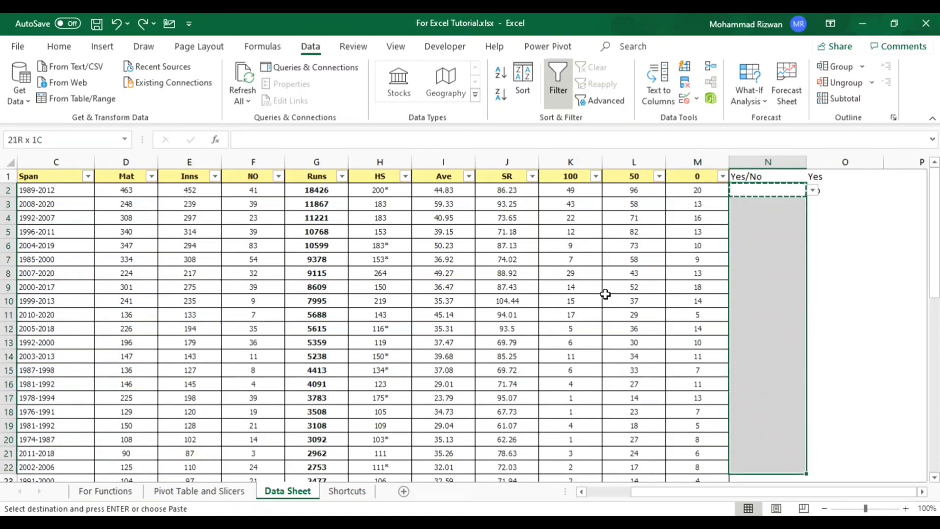
{"action": "key", "text": "shift+Down"}
{"action": "key", "text": "shift+Down"}
{"action": "key", "text": "Up"}
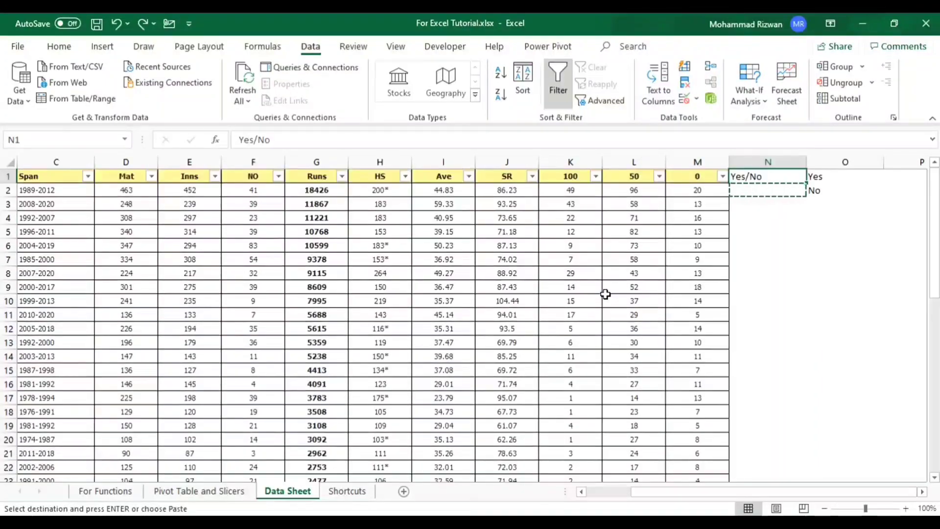
{"action": "key", "text": "Down"}
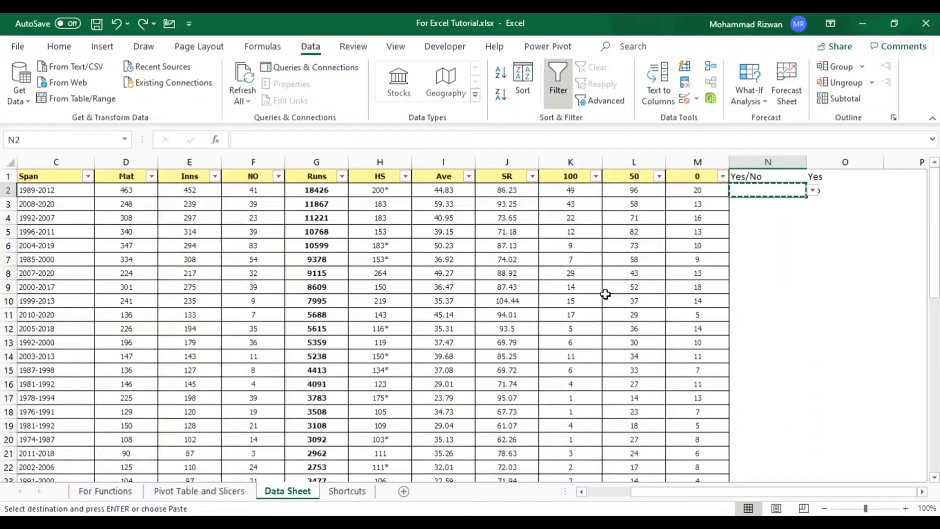
{"action": "key", "text": "shift+Down"}
{"action": "key", "text": "shift+Down"}
{"action": "key", "text": "shift+Down"}
{"action": "key", "text": "shift+Down"}
{"action": "key", "text": "shift+Down"}
{"action": "key", "text": "shift+Down"}
{"action": "key", "text": "shift+Down"}
{"action": "key", "text": "shift+Down"}
{"action": "key", "text": "shift+Down"}
{"action": "key", "text": "shift+Down"}
{"action": "key", "text": "shift+Down"}
{"action": "key", "text": "shift+Down"}
{"action": "key", "text": "shift+Down"}
{"action": "key", "text": "shift+Down"}
{"action": "key", "text": "shift+Down"}
{"action": "key", "text": "shift+Down"}
{"action": "key", "text": "shift+Down"}
{"action": "key", "text": "shift+Down"}
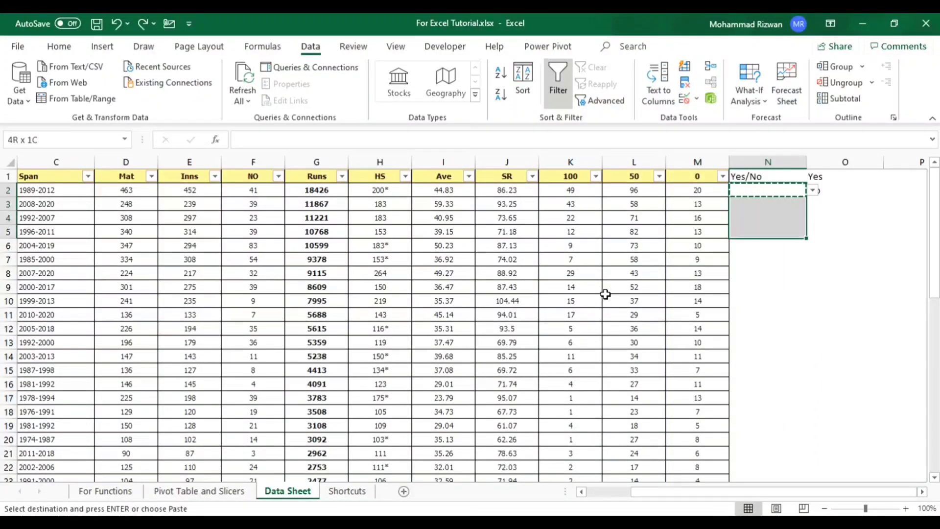
{"action": "key", "text": "shift+Down"}
{"action": "key", "text": "shift+Down"}
{"action": "key", "text": "shift+Down"}
{"action": "key", "text": "shift+Down"}
{"action": "key", "text": "shift+Down"}
{"action": "key", "text": "shift+Down"}
{"action": "key", "text": "shift+Down"}
{"action": "key", "text": "shift+Down"}
{"action": "key", "text": "shift+Down"}
{"action": "key", "text": "shift+Down"}
{"action": "key", "text": "shift+Down"}
{"action": "key", "text": "shift+Down"}
{"action": "key", "text": "shift+Down"}
{"action": "key", "text": "shift+Down"}
{"action": "key", "text": "shift+Down"}
{"action": "key", "text": "shift+Down"}
{"action": "key", "text": "shift+Down"}
{"action": "key", "text": "shift+Down"}
{"action": "key", "text": "shift+Down"}
{"action": "key", "text": "shift+Down"}
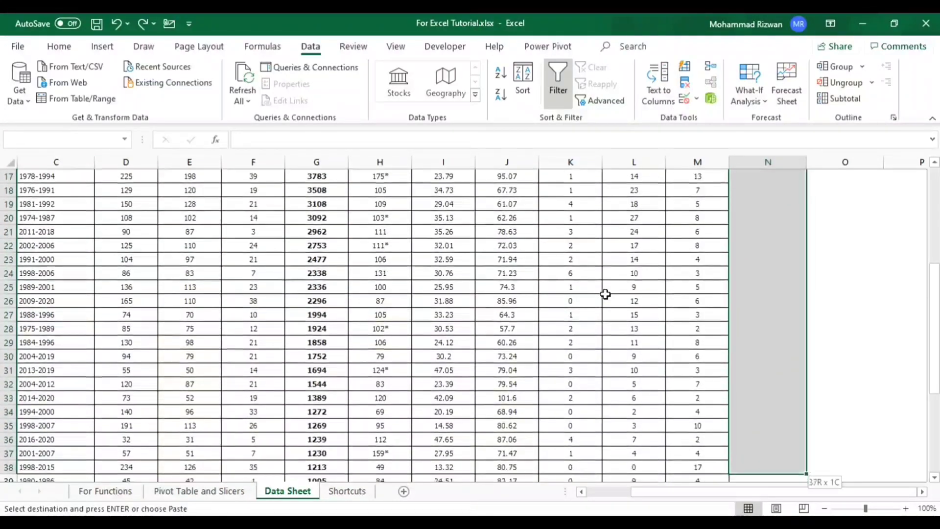
{"action": "key", "text": "shift+Down"}
{"action": "key", "text": "ctrl+v"}
{"action": "key", "text": "ctrl+Up"}
{"action": "key", "text": "Down"}
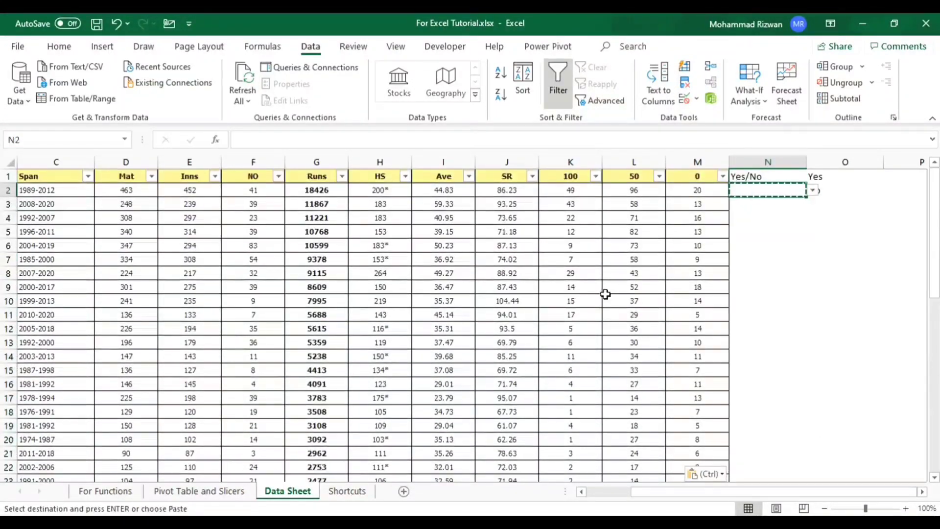
- End the copy mode and check the cells just below N2 for the pasted dropdown
{"action": "key", "text": "Escape"}
{"action": "key", "text": "Down"}
{"action": "key", "text": "Down"}
{"action": "key", "text": "Down"}
{"action": "key", "text": "Down"}
{"action": "key", "text": "Up"}
{"action": "key", "text": "Up"}
{"action": "key", "text": "Up"}
{"action": "key", "text": "Up"}
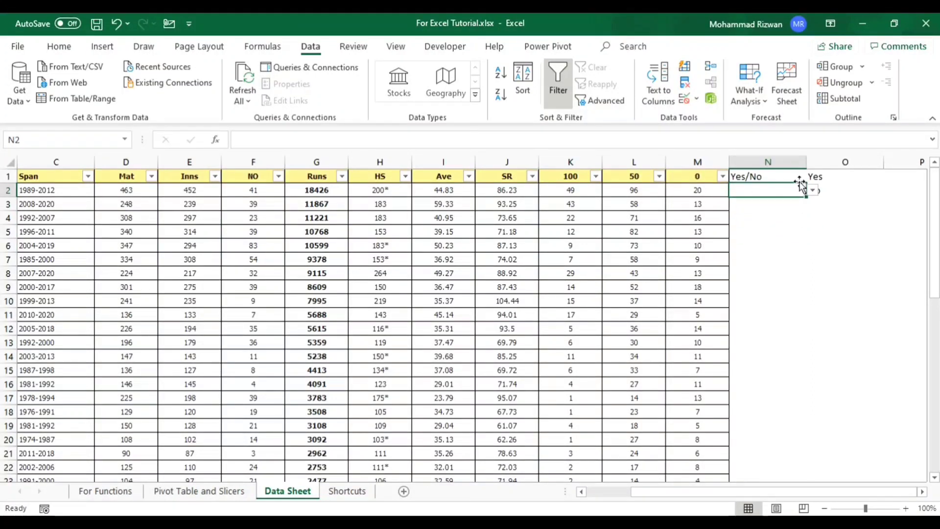
- Choose Yes in cell N2 and No in cell N3 from the dropdown list
{"action": "type", "text": "ye"}
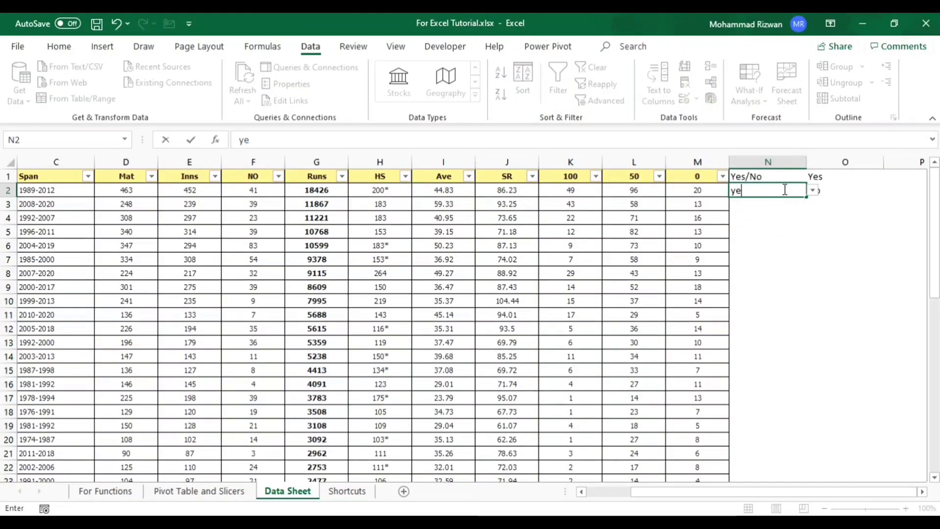
{"action": "key", "text": "Escape"}
{"action": "key", "text": "alt+Down"}
{"action": "key", "text": "Down"}
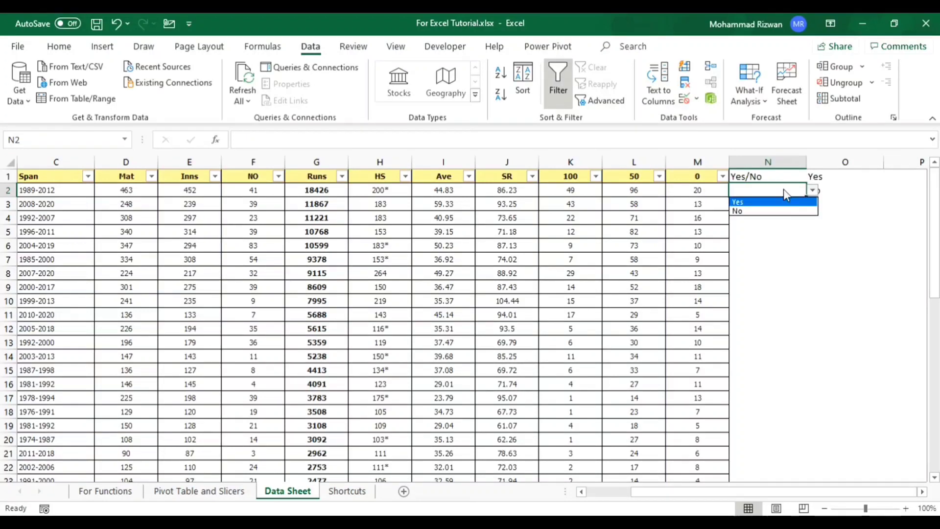
{"action": "key", "text": "Return"}
{"action": "key", "text": "Return"}
{"action": "key", "text": "alt+Down"}
{"action": "key", "text": "Down"}
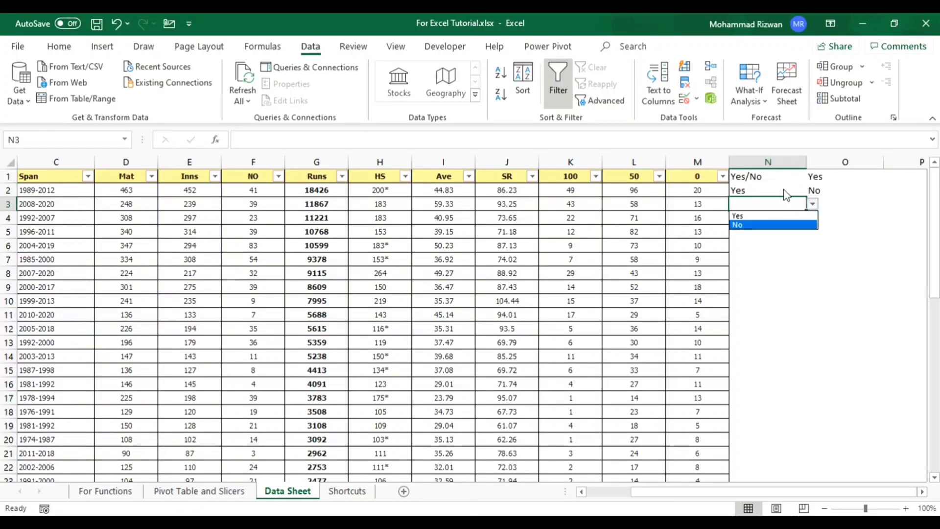
{"action": "key", "text": "Return"}
{"action": "key", "text": "Return"}
- Try to enter the invalid value dfd in cell N4 to test the validation, and abandon the entry
{"action": "type", "text": "dfd"}
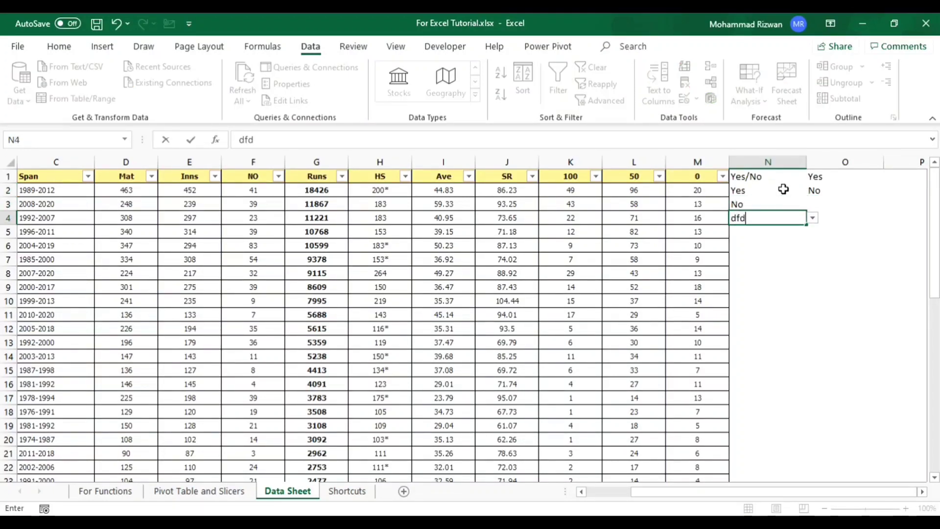
{"action": "key", "text": "Return"}
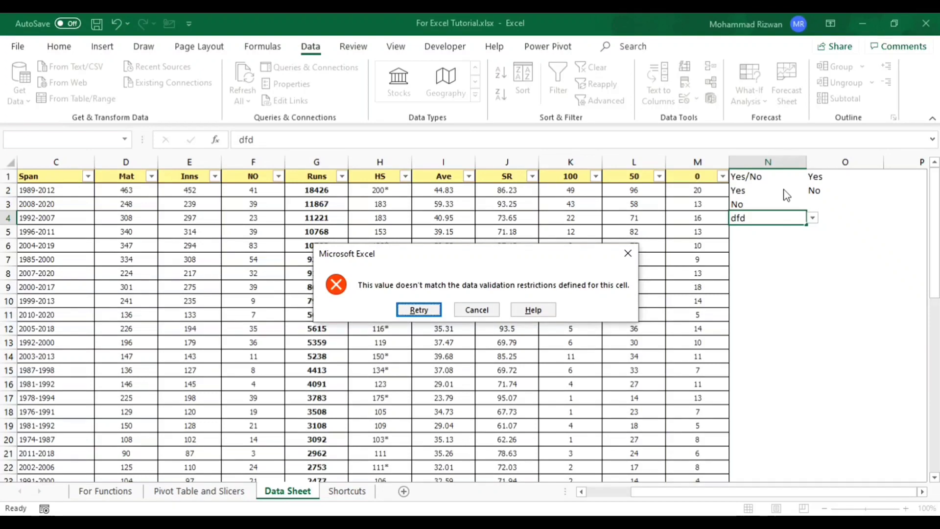
{"action": "key", "text": "Return"}
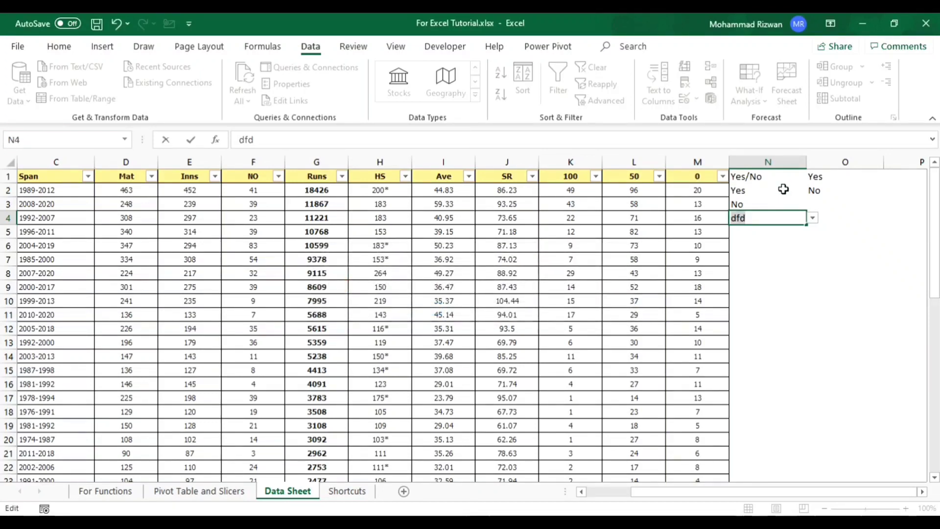
{"action": "key", "text": "Escape"}
- Clear all the contents of columns N and O and return to cell A1
{"action": "key", "text": "ctrl+space"}
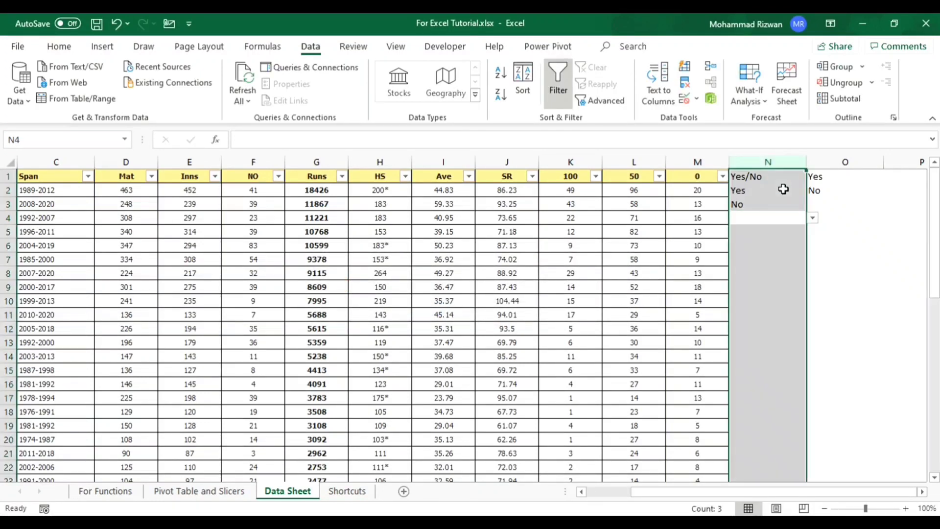
{"action": "key", "text": "shift+Right"}
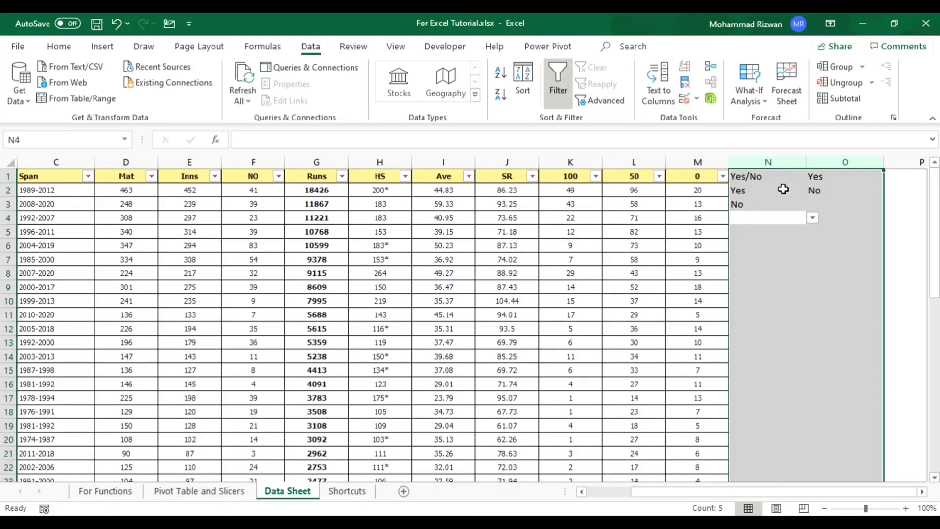
{"action": "key", "text": "Delete"}
{"action": "key", "text": "ctrl+Up"}
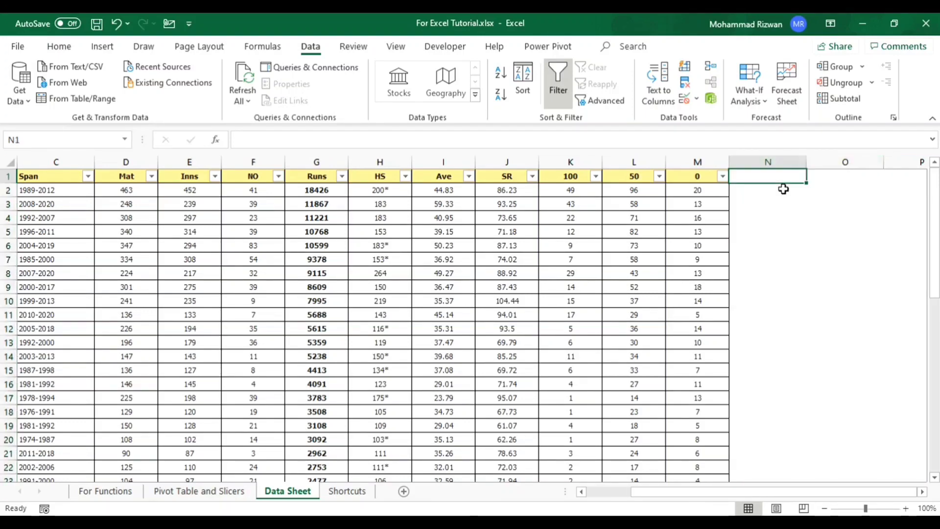
{"action": "key", "text": "ctrl+Home"}
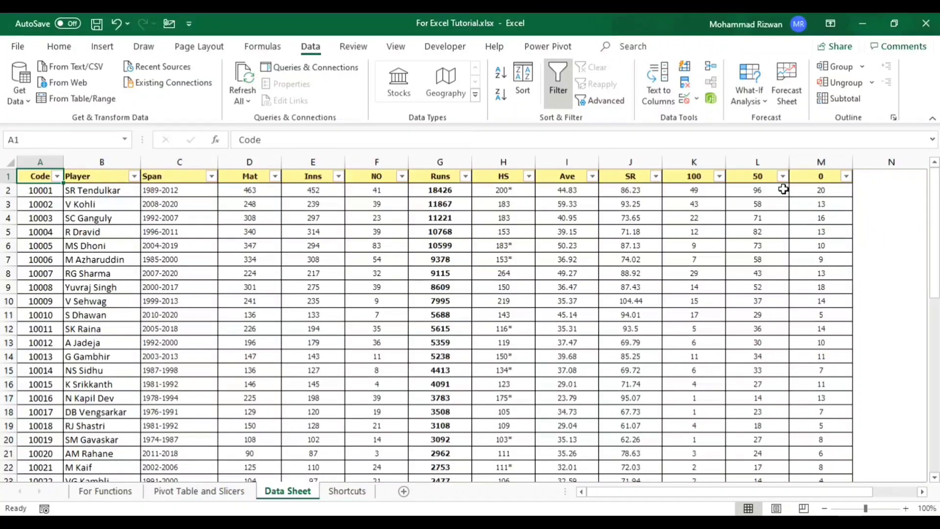
- Look at the What-If Analysis options without choosing one
{"action": "left_click", "coordinate": [760, 106]}
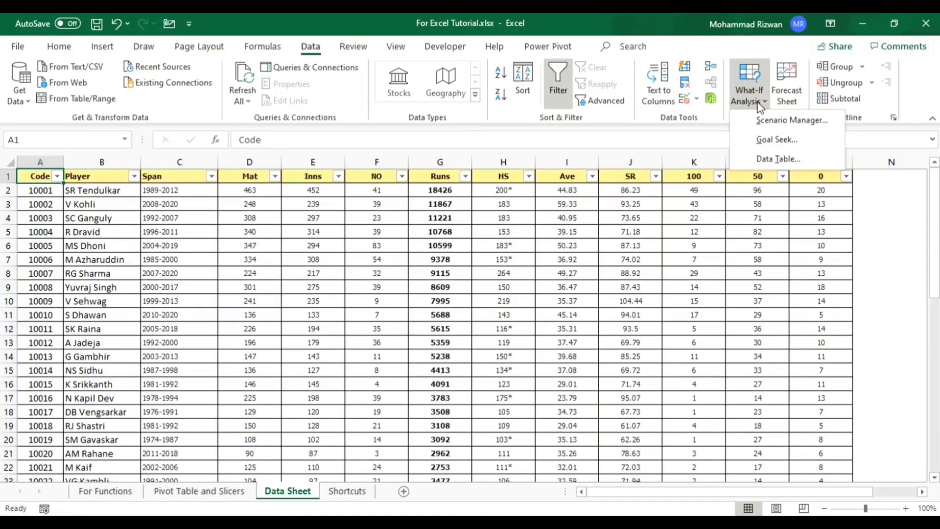
{"action": "left_click", "coordinate": [841, 75]}
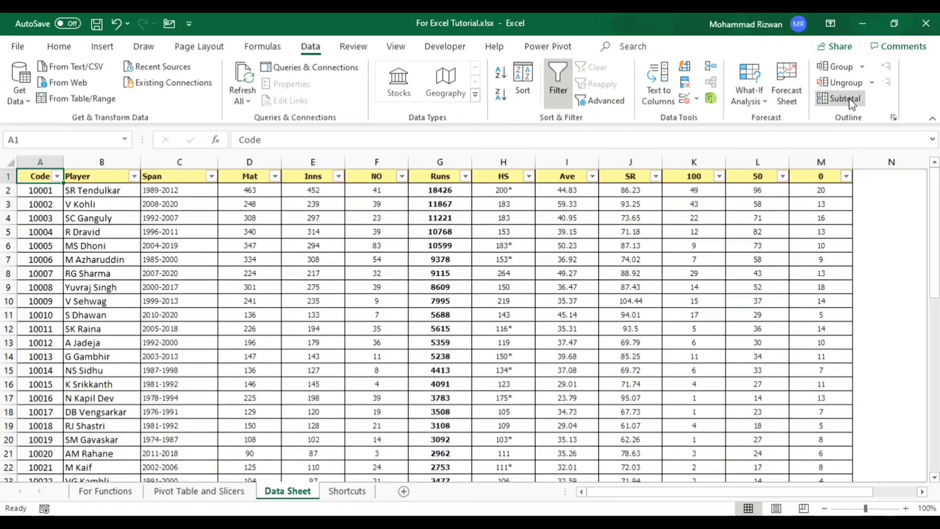
- Start a new comment on cell A1 and discard it without entering any text
{"action": "left_click", "coordinate": [352, 53]}
{"action": "left_click", "coordinate": [352, 48]}
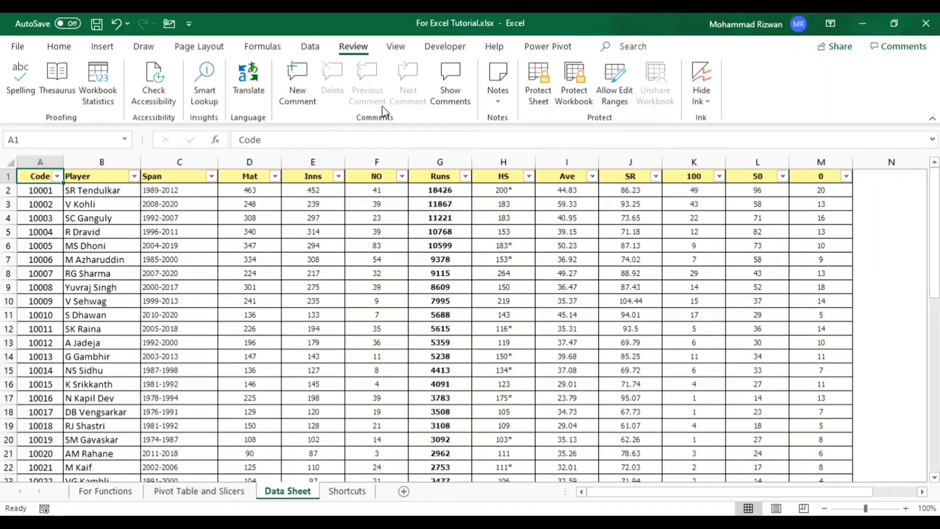
{"action": "left_click", "coordinate": [304, 84]}
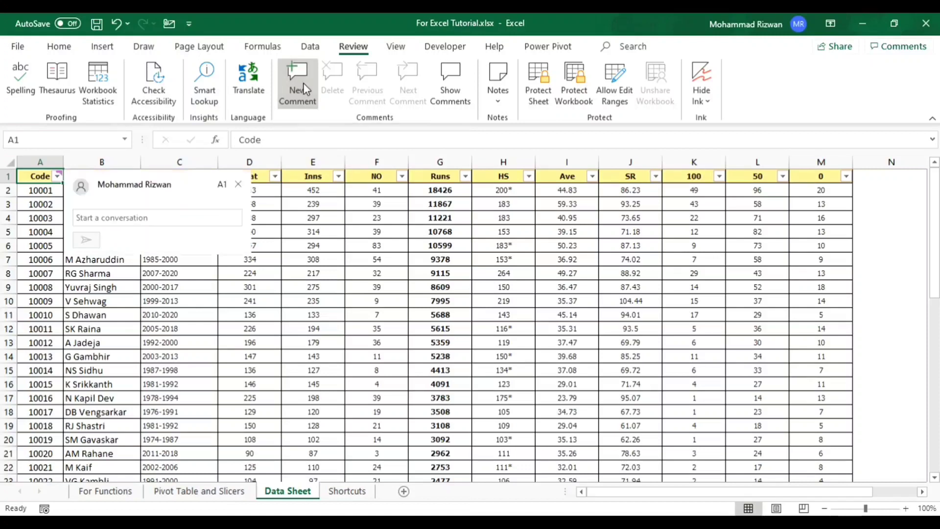
{"action": "left_click", "coordinate": [238, 184]}
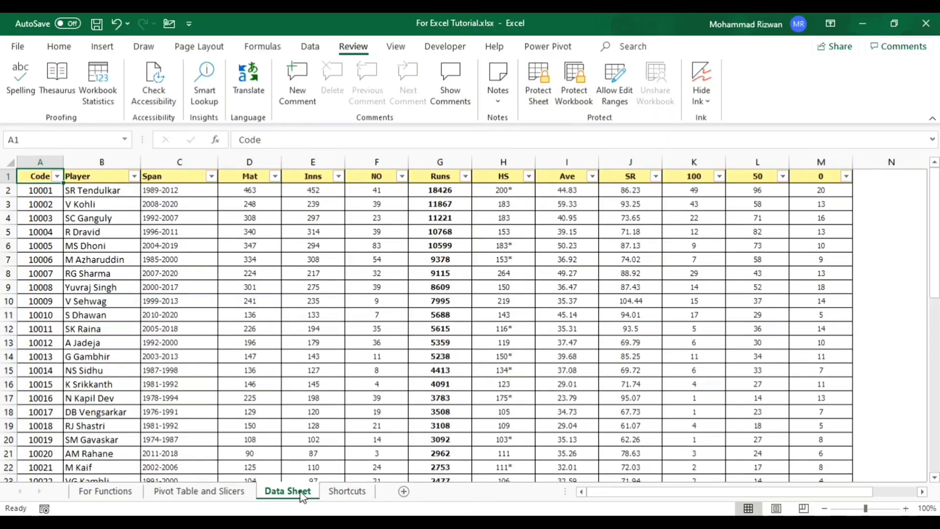
- View the Data Sheet in Page Break Preview and Page Layout view, and return to Normal view
{"action": "left_click", "coordinate": [396, 47]}
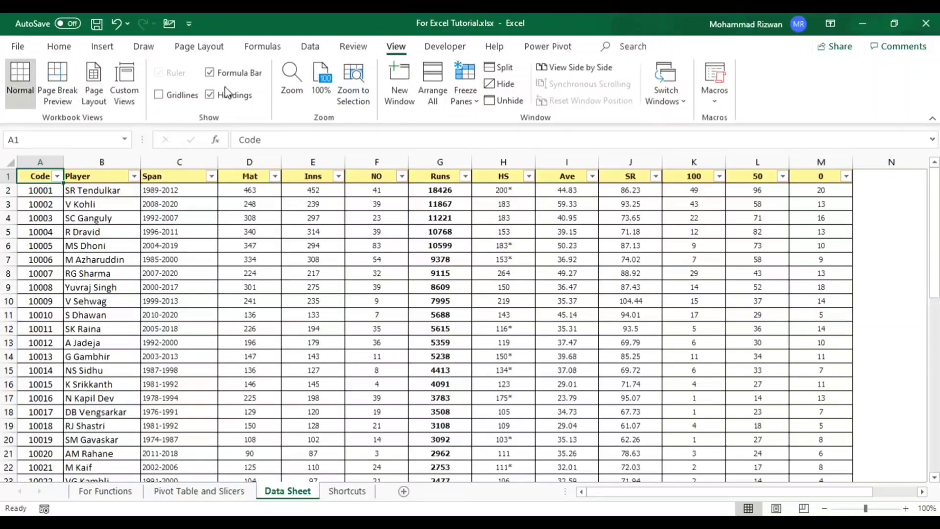
{"action": "left_click", "coordinate": [63, 76]}
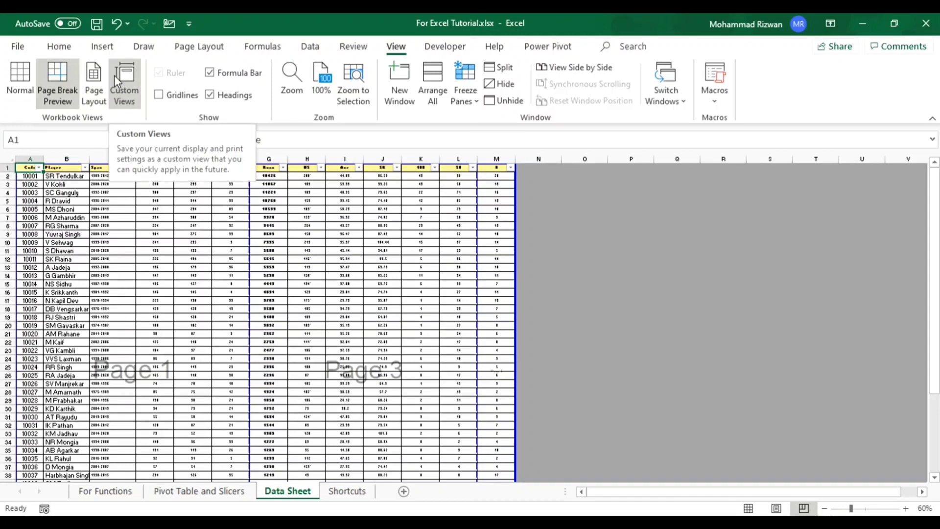
{"action": "left_click", "coordinate": [101, 81]}
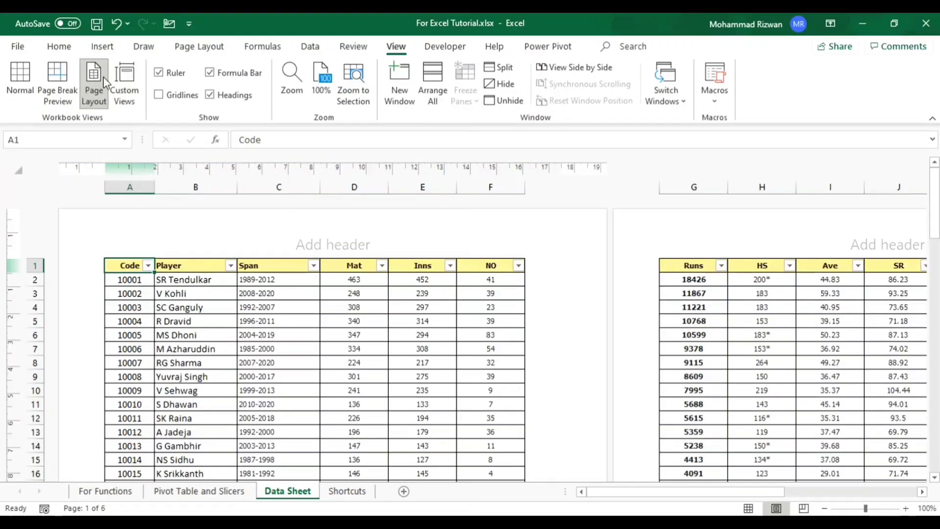
{"action": "left_click", "coordinate": [21, 74]}
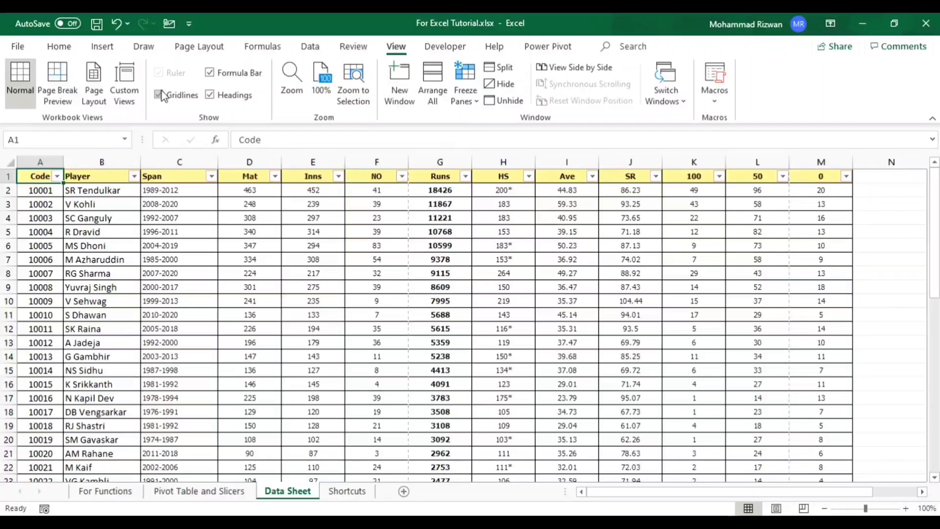
- Hide the worksheet's row and column headings and show them again
{"action": "left_click", "coordinate": [231, 75]}
{"action": "left_click", "coordinate": [233, 81]}
{"action": "left_click", "coordinate": [232, 95]}
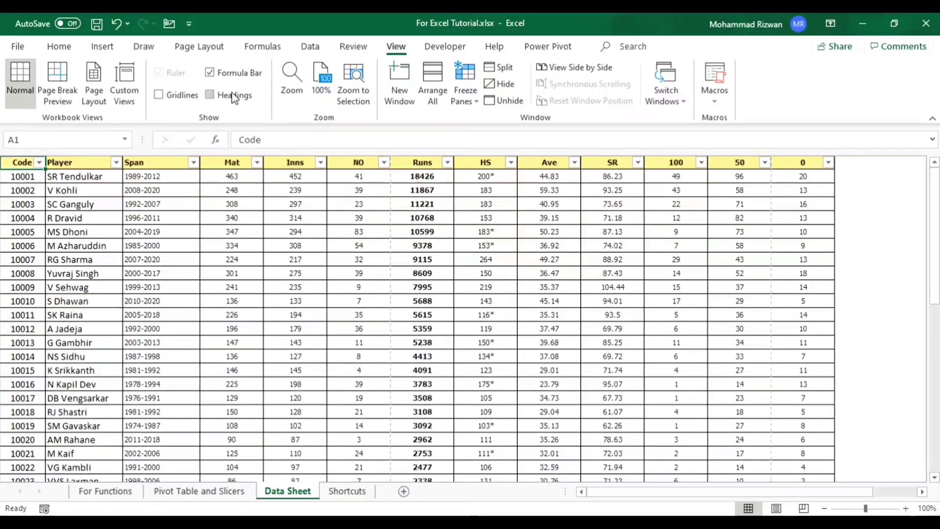
{"action": "left_click", "coordinate": [234, 96]}
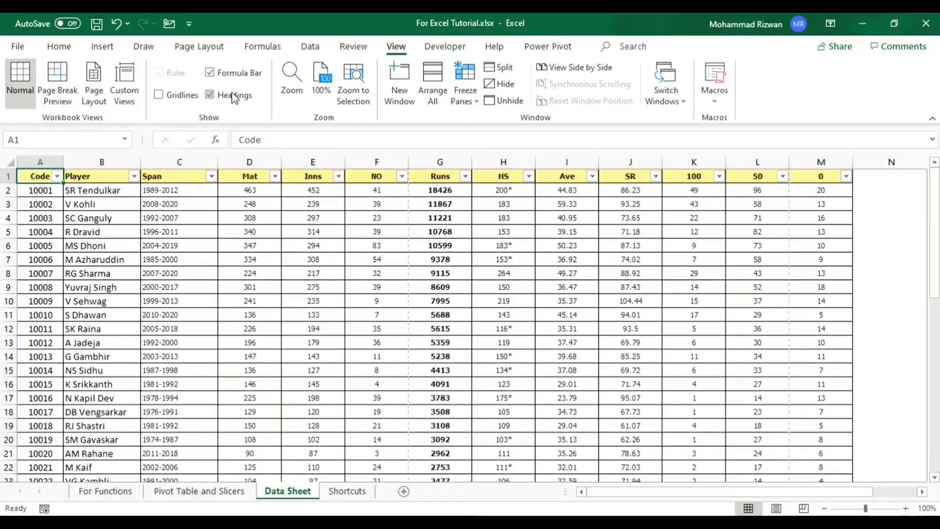
{"action": "left_click", "coordinate": [233, 96]}
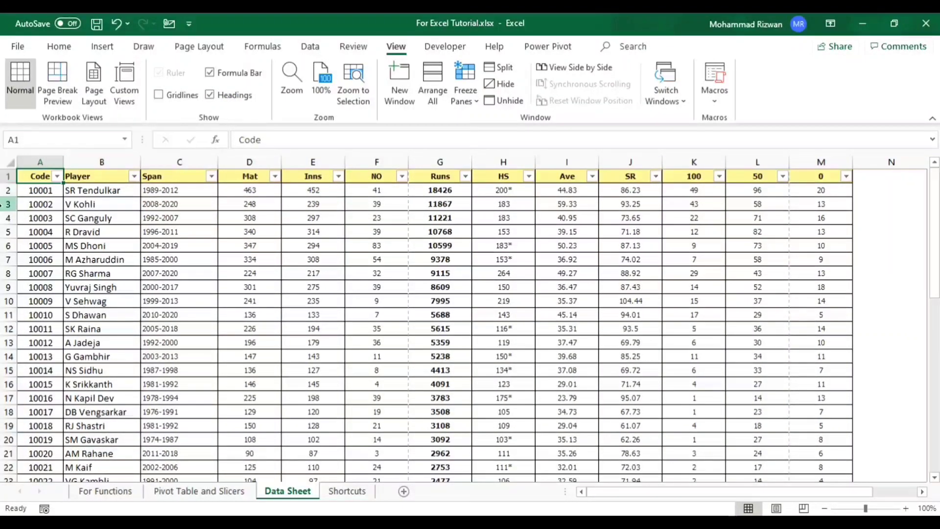
{"action": "left_click", "coordinate": [210, 94]}
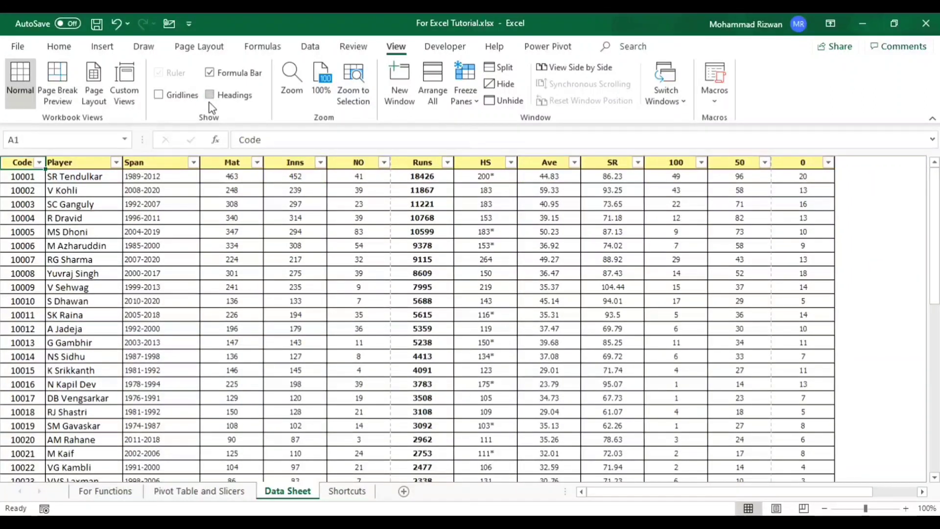
{"action": "left_click", "coordinate": [210, 96]}
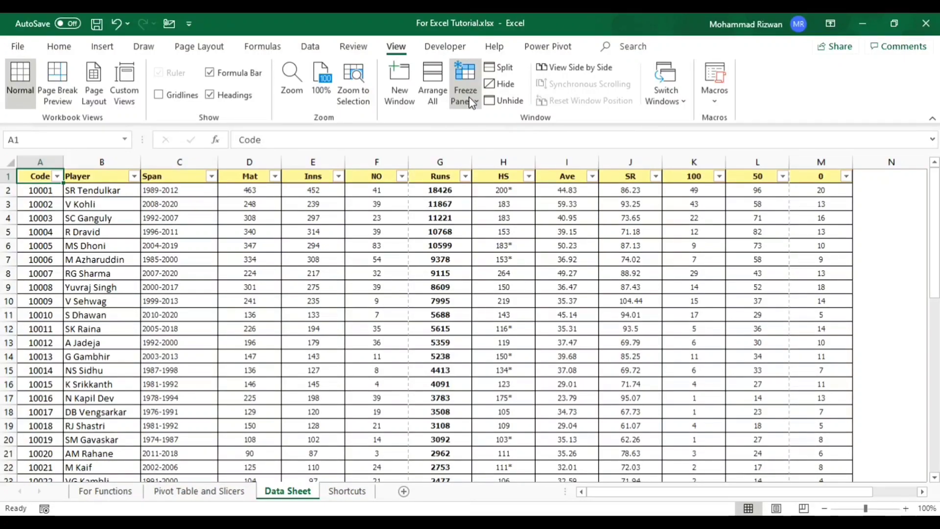
- Examine how the header row behaves while moving down column A past the last record and back to A1
{"action": "key", "text": "Down"}
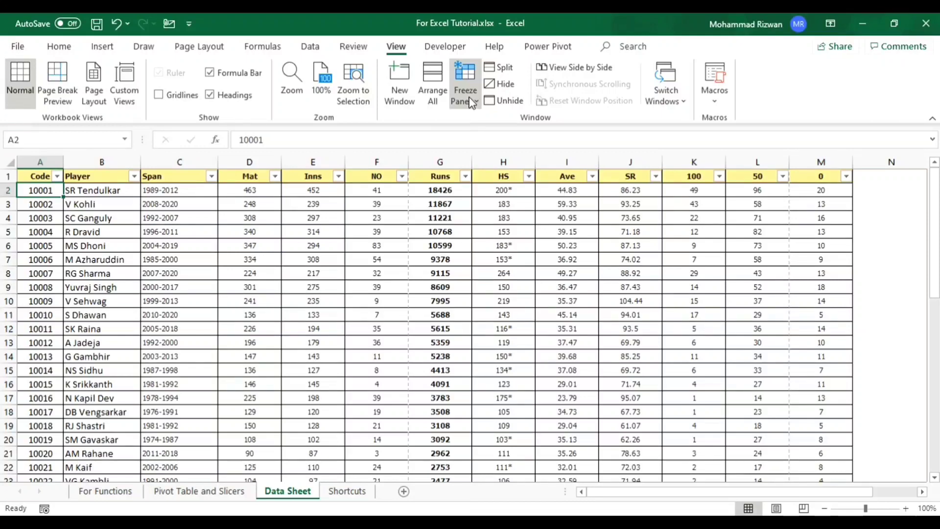
{"action": "key", "text": "Down"}
{"action": "key", "text": "Down"}
{"action": "key", "text": "Down"}
{"action": "key", "text": "Down"}
{"action": "key", "text": "Down"}
{"action": "key", "text": "Down"}
{"action": "key", "text": "Down"}
{"action": "key", "text": "Down"}
{"action": "key", "text": "Down"}
{"action": "key", "text": "Down"}
{"action": "key", "text": "Down"}
{"action": "key", "text": "Down"}
{"action": "key", "text": "Down"}
{"action": "key", "text": "Down"}
{"action": "key", "text": "Down"}
{"action": "key", "text": "Down"}
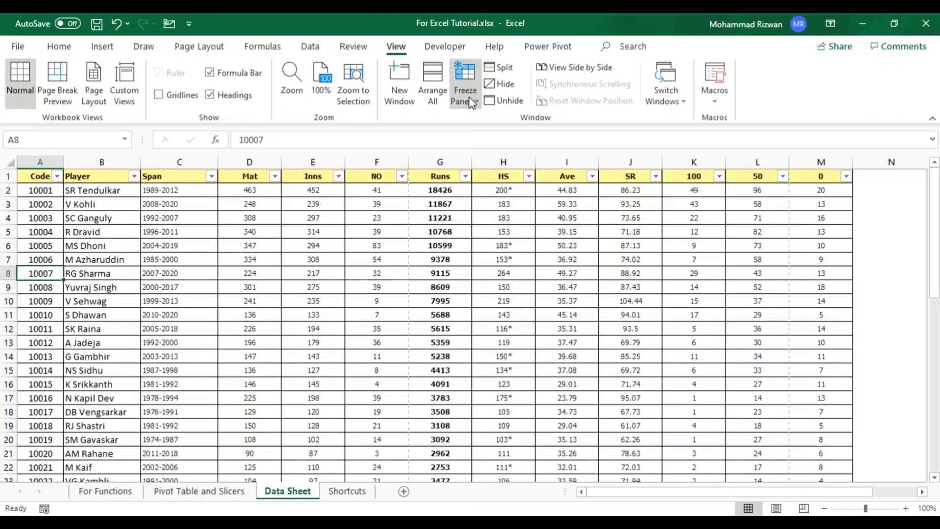
{"action": "key", "text": "Down"}
{"action": "key", "text": "Down"}
{"action": "key", "text": "Down"}
{"action": "key", "text": "Down"}
{"action": "key", "text": "Down"}
{"action": "key", "text": "Down"}
{"action": "key", "text": "Down"}
{"action": "key", "text": "Down"}
{"action": "key", "text": "Down"}
{"action": "key", "text": "Down"}
{"action": "key", "text": "Down"}
{"action": "key", "text": "Down"}
{"action": "key", "text": "Down"}
{"action": "key", "text": "Down"}
{"action": "key", "text": "Down"}
{"action": "key", "text": "Down"}
{"action": "key", "text": "Down"}
{"action": "key", "text": "Down"}
{"action": "key", "text": "Down"}
{"action": "key", "text": "Down"}
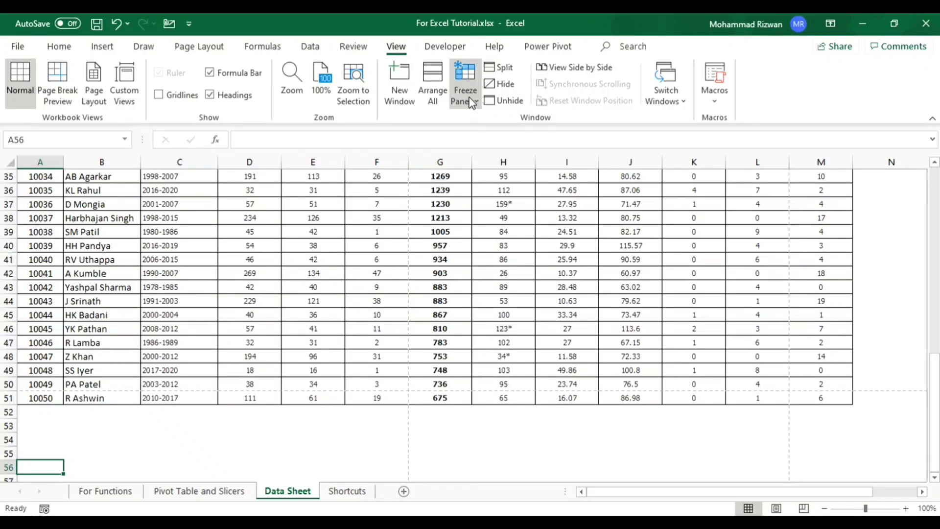
{"action": "key", "text": "ctrl+Up"}
{"action": "key", "text": "ctrl+Up"}
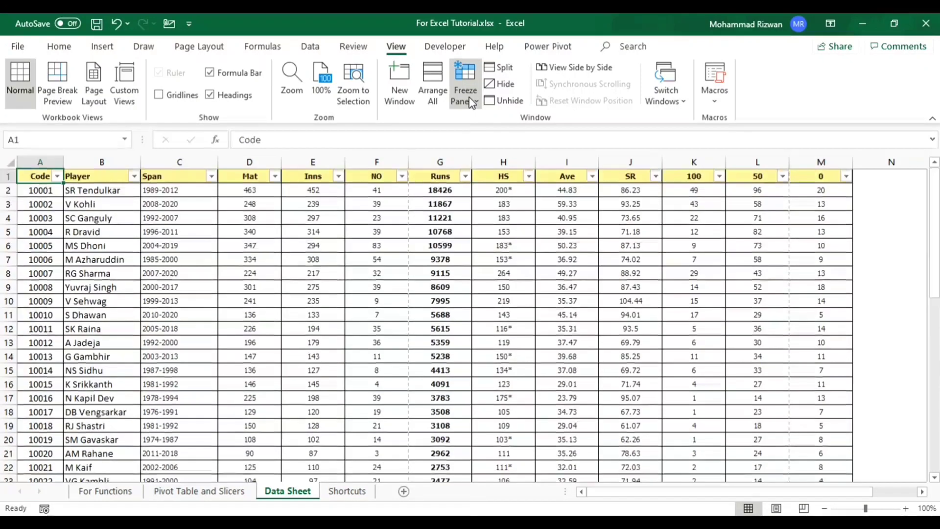
{"action": "key", "text": "Down"}
{"action": "key", "text": "Up"}
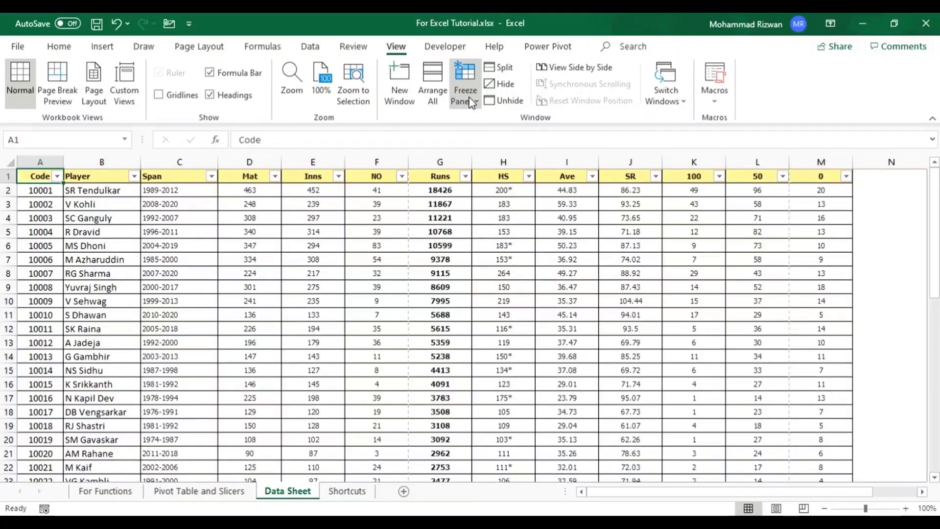
- Freeze the panes at cell A2 so the header row is kept while scrolling
{"action": "key", "text": "Down"}
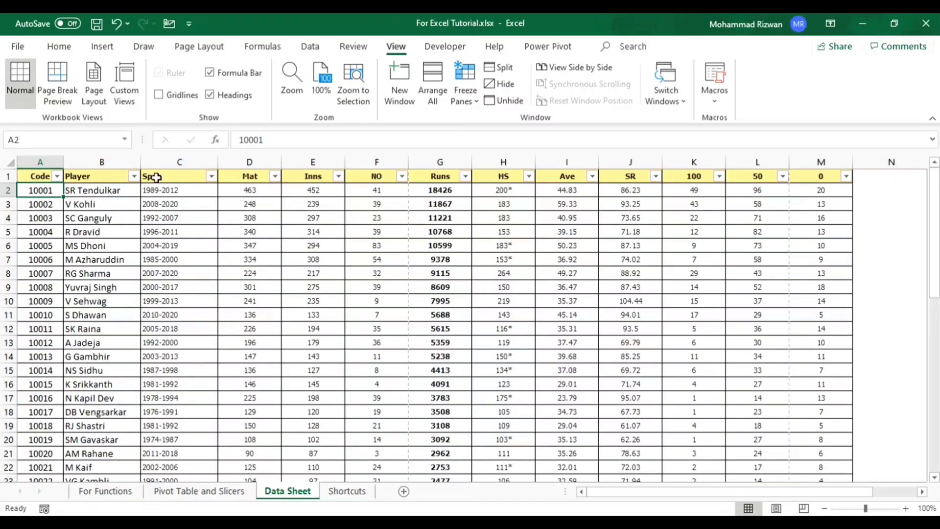
{"action": "left_click", "coordinate": [464, 91]}
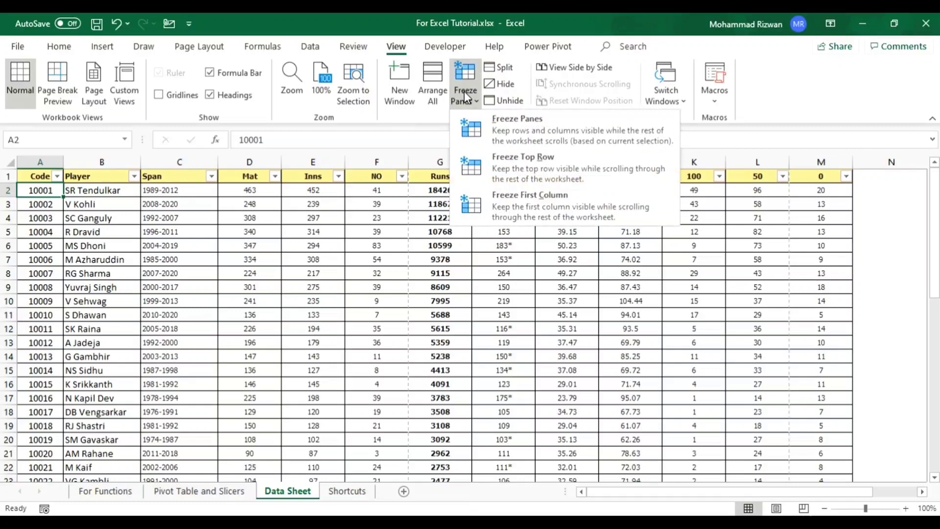
{"action": "left_click", "coordinate": [522, 127]}
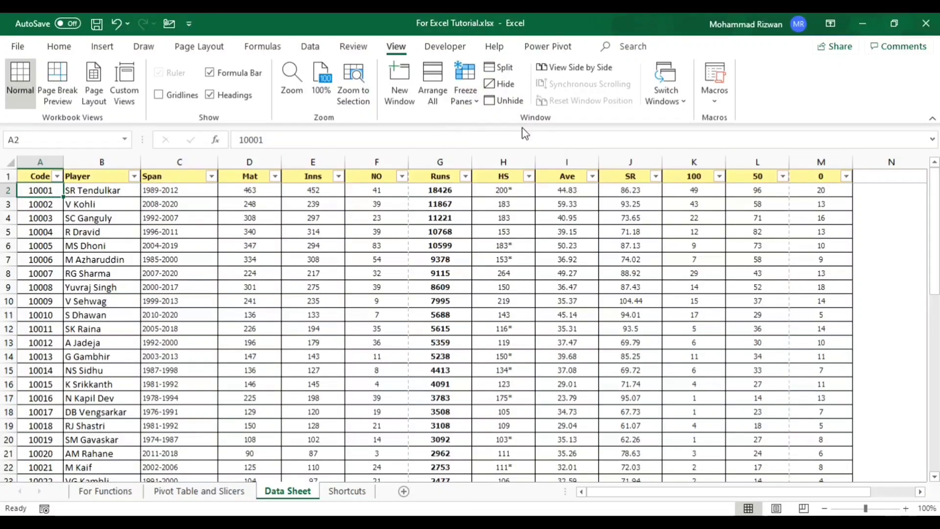
- Check the frozen header row by moving down column A beyond the last record and back up
{"action": "key", "text": "Down"}
{"action": "key", "text": "Down"}
{"action": "key", "text": "Down"}
{"action": "key", "text": "Down"}
{"action": "key", "text": "Down"}
{"action": "key", "text": "Down"}
{"action": "key", "text": "Down"}
{"action": "key", "text": "Down"}
{"action": "key", "text": "Down"}
{"action": "key", "text": "Down"}
{"action": "key", "text": "Down"}
{"action": "key", "text": "Down"}
{"action": "key", "text": "Down"}
{"action": "key", "text": "Down"}
{"action": "key", "text": "Down"}
{"action": "key", "text": "Down"}
{"action": "key", "text": "Down"}
{"action": "key", "text": "Down"}
{"action": "key", "text": "Down"}
{"action": "key", "text": "Down"}
{"action": "key", "text": "Down"}
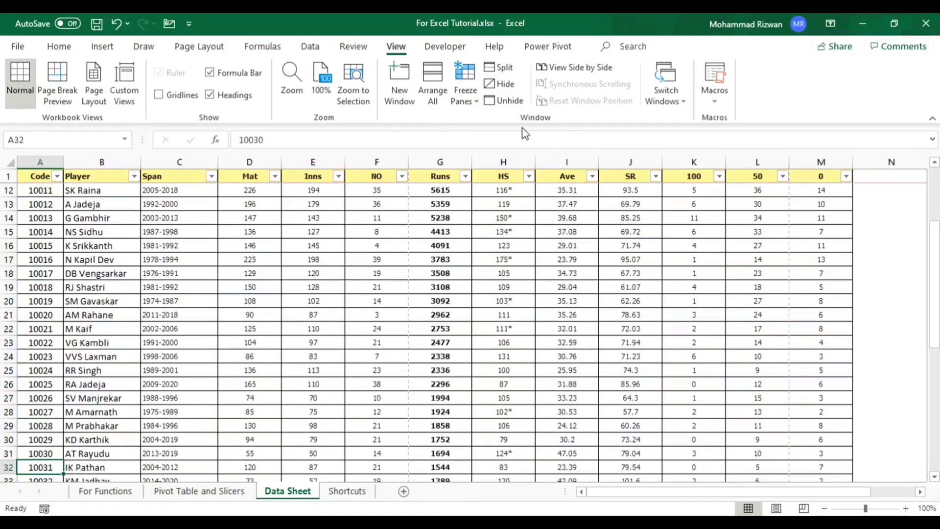
{"action": "key", "text": "Down"}
{"action": "key", "text": "Down"}
{"action": "key", "text": "Down"}
{"action": "key", "text": "Down"}
{"action": "key", "text": "Down"}
{"action": "key", "text": "Down"}
{"action": "key", "text": "Down"}
{"action": "key", "text": "Down"}
{"action": "key", "text": "Down"}
{"action": "key", "text": "Down"}
{"action": "key", "text": "Down"}
{"action": "key", "text": "Down"}
{"action": "key", "text": "Down"}
{"action": "key", "text": "Down"}
{"action": "key", "text": "Down"}
{"action": "key", "text": "Down"}
{"action": "key", "text": "Down"}
{"action": "key", "text": "Up"}
{"action": "key", "text": "Up"}
{"action": "key", "text": "Up"}
{"action": "key", "text": "Up"}
{"action": "key", "text": "Up"}
{"action": "key", "text": "Up"}
{"action": "key", "text": "Up"}
{"action": "key", "text": "Up"}
{"action": "key", "text": "Up"}
{"action": "key", "text": "Up"}
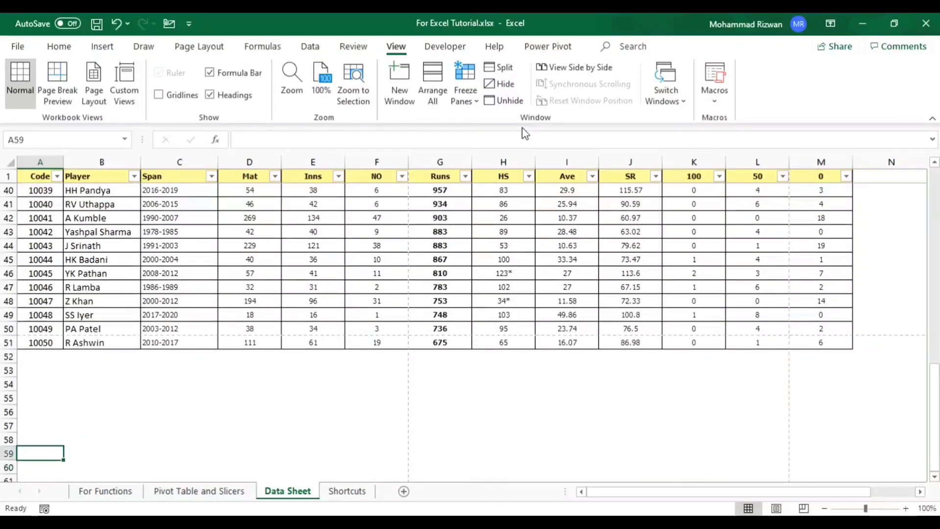
{"action": "key", "text": "Up"}
{"action": "key", "text": "Up"}
{"action": "key", "text": "Up"}
{"action": "key", "text": "Up"}
{"action": "key", "text": "Up"}
{"action": "key", "text": "Up"}
{"action": "key", "text": "Up"}
{"action": "key", "text": "Up"}
{"action": "key", "text": "Up"}
{"action": "key", "text": "Up"}
{"action": "key", "text": "Up"}
{"action": "key", "text": "Up"}
{"action": "key", "text": "Up"}
{"action": "key", "text": "Up"}
{"action": "key", "text": "Up"}
{"action": "key", "text": "Up"}
{"action": "key", "text": "Up"}
{"action": "key", "text": "Up"}
{"action": "key", "text": "Up"}
{"action": "key", "text": "Up"}
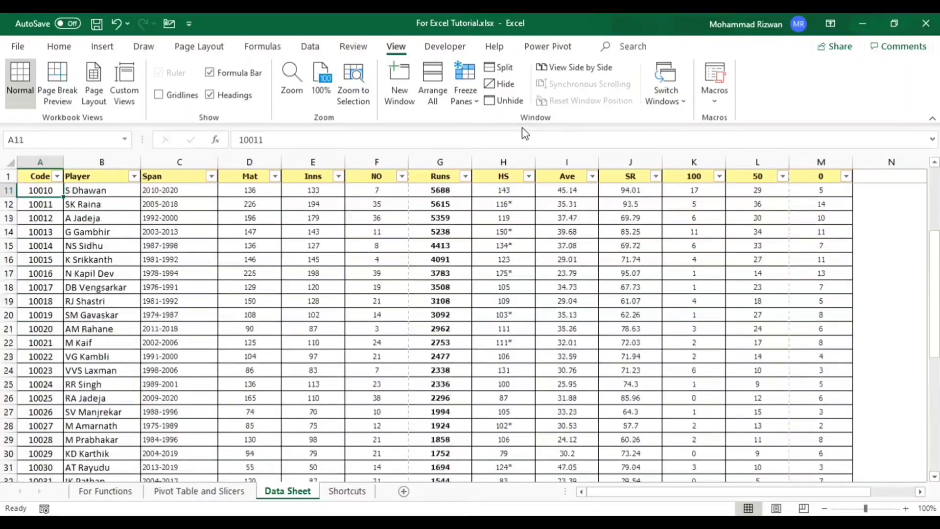
- Move through column A beneath the frozen header row once more and return to cell A1
{"action": "key", "text": "Down"}
{"action": "key", "text": "Down"}
{"action": "key", "text": "Down"}
{"action": "key", "text": "Down"}
{"action": "key", "text": "Down"}
{"action": "key", "text": "Down"}
{"action": "key", "text": "Down"}
{"action": "key", "text": "Down"}
{"action": "key", "text": "Down"}
{"action": "key", "text": "Down"}
{"action": "key", "text": "Down"}
{"action": "key", "text": "Down"}
{"action": "key", "text": "Down"}
{"action": "key", "text": "Down"}
{"action": "key", "text": "Down"}
{"action": "key", "text": "Down"}
{"action": "key", "text": "Down"}
{"action": "key", "text": "Down"}
{"action": "key", "text": "Down"}
{"action": "key", "text": "Down"}
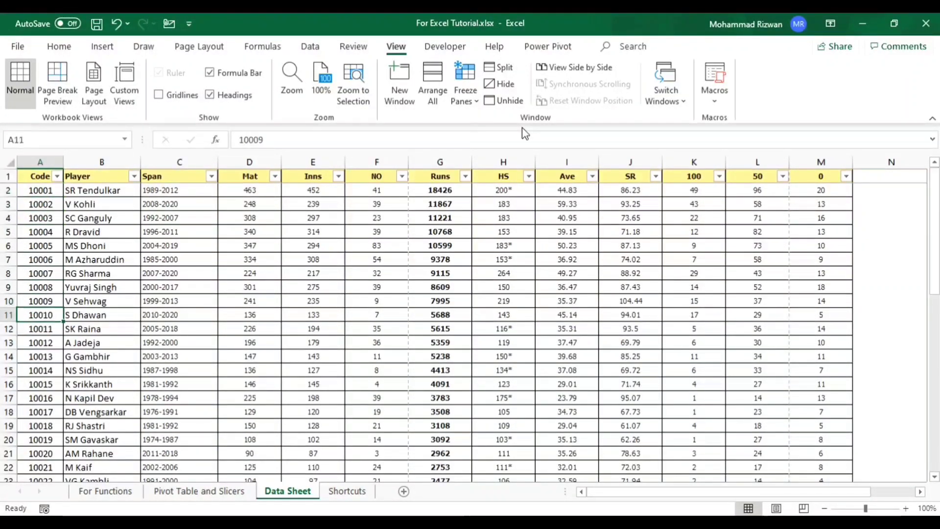
{"action": "key", "text": "ctrl+Home"}
- Customize the ribbon's main tabs, keeping Developer enabled and hiding Power Pivot
{"action": "left_click", "coordinate": [443, 47]}
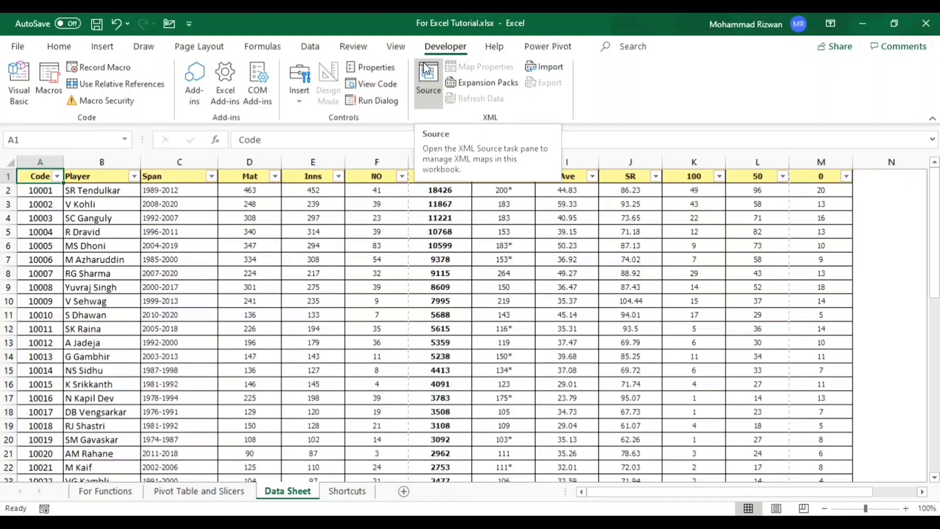
{"action": "left_click", "coordinate": [21, 46]}
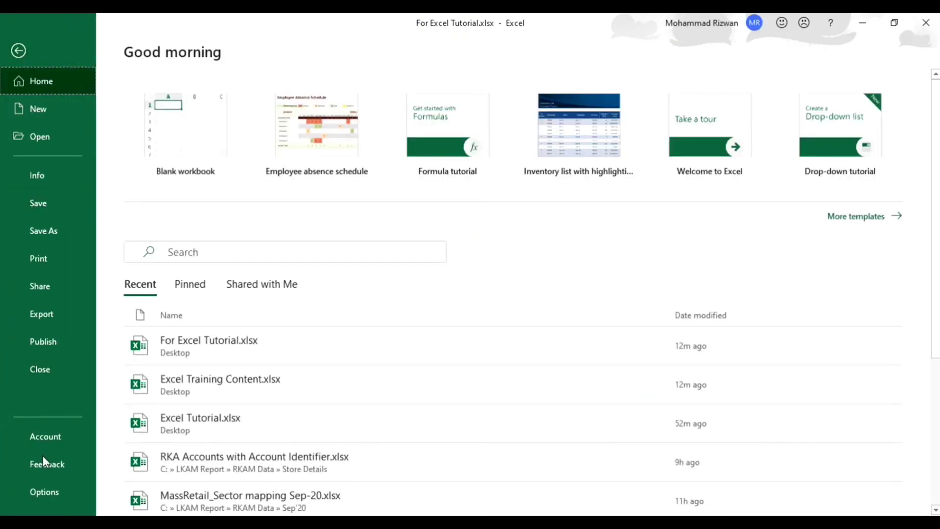
{"action": "left_click", "coordinate": [45, 491]}
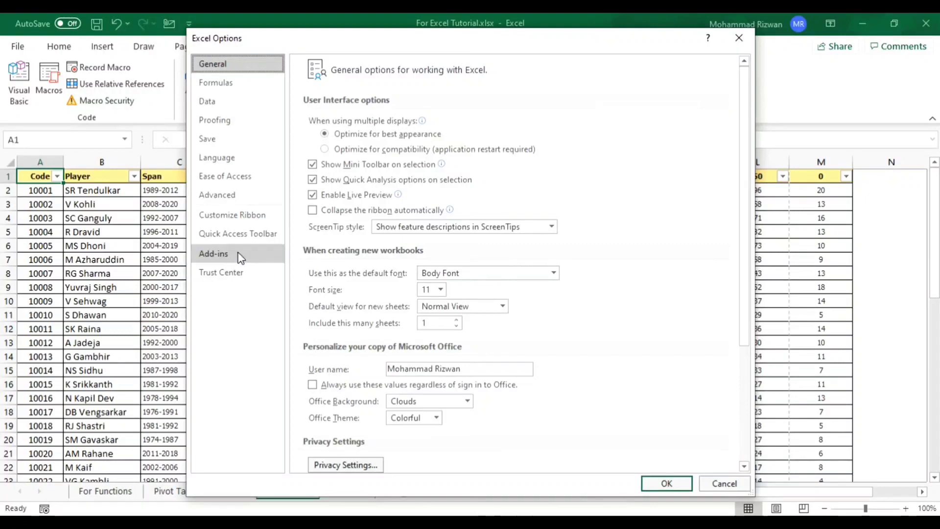
{"action": "left_click", "coordinate": [253, 220]}
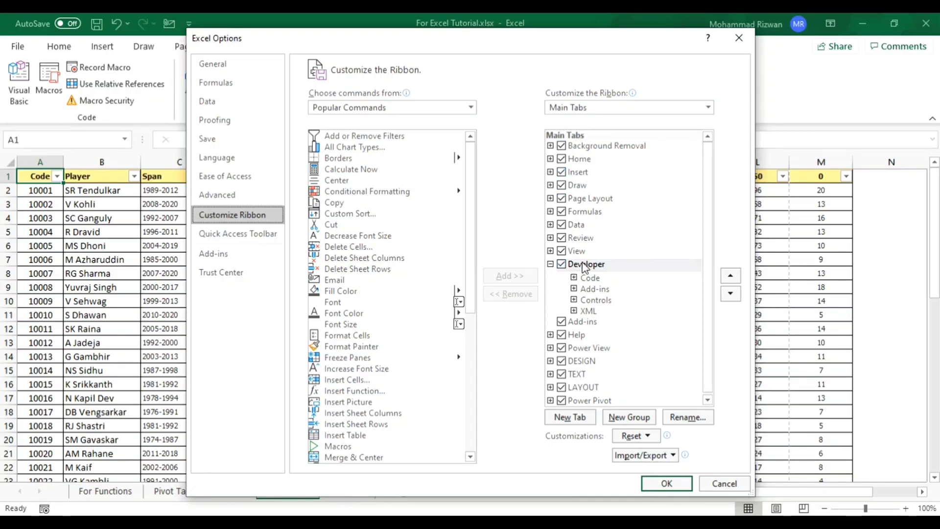
{"action": "left_click", "coordinate": [565, 265]}
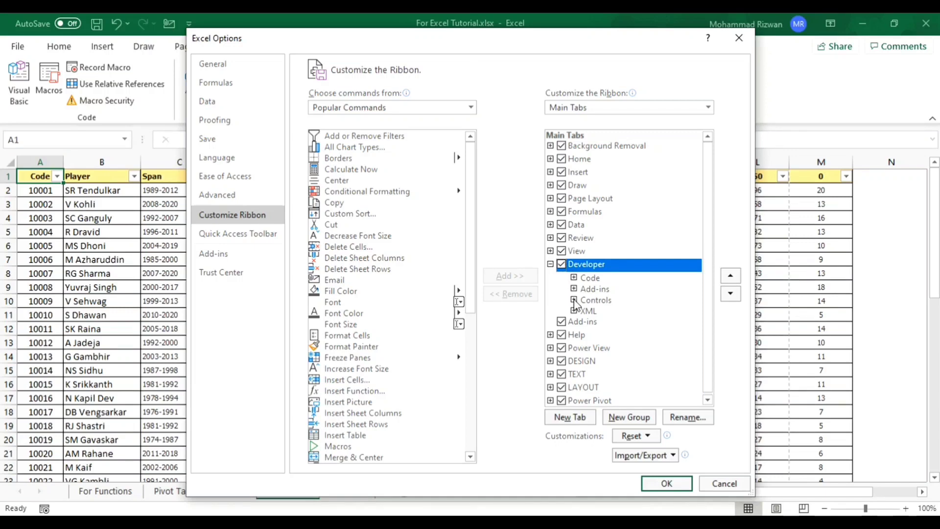
{"action": "scroll", "coordinate": [574, 300], "scroll_direction": "down", "scroll_amount": 1}
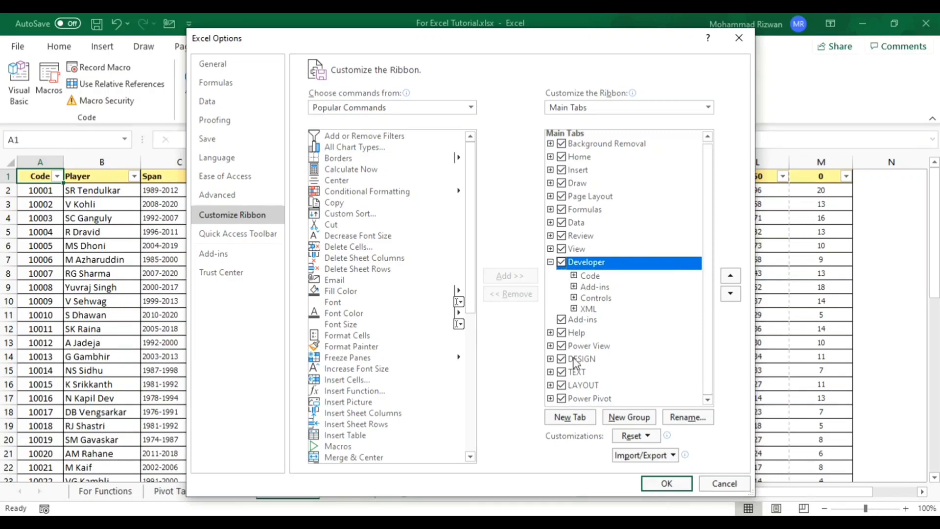
{"action": "left_click", "coordinate": [562, 399]}
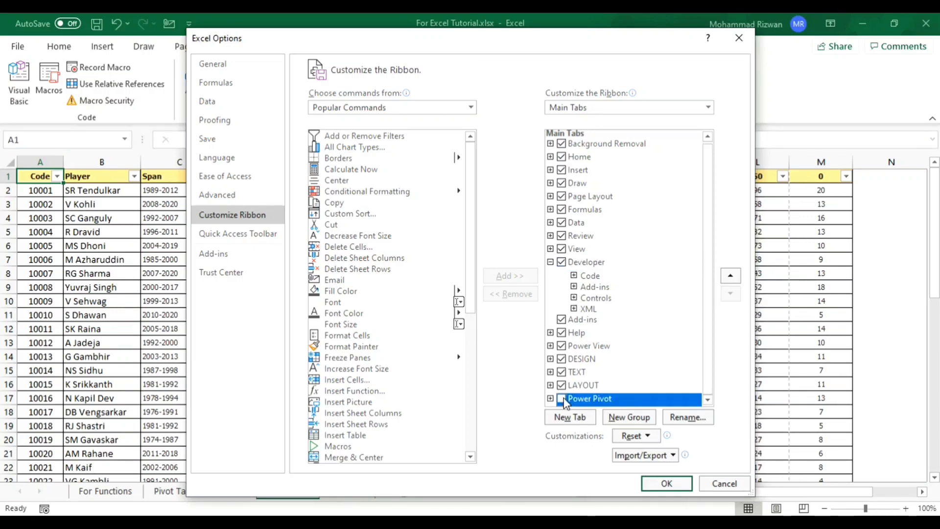
{"action": "left_click", "coordinate": [664, 483]}
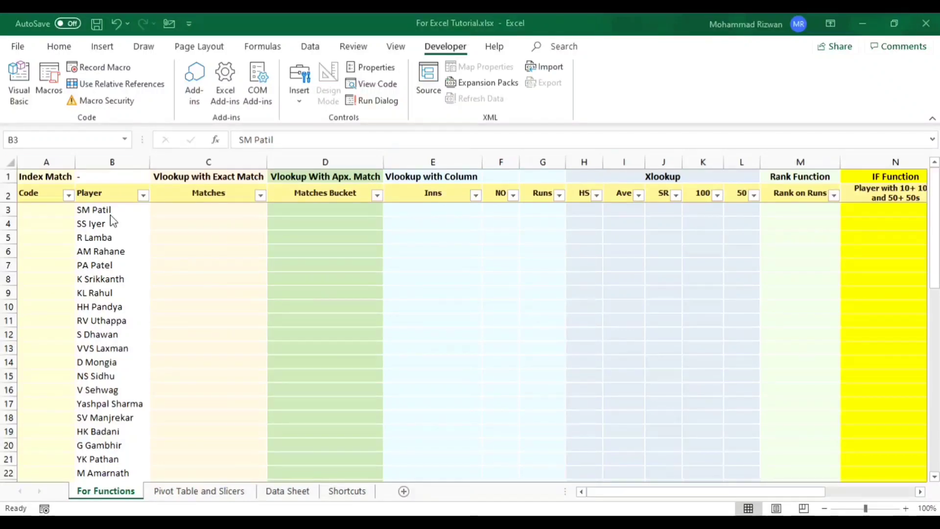
- With relative references on, start recording a macro named TestMacro from cell A3 of For Functions, with shortcut Ctrl+Shift+L, stored in this workbook
{"action": "left_click", "coordinate": [84, 117]}
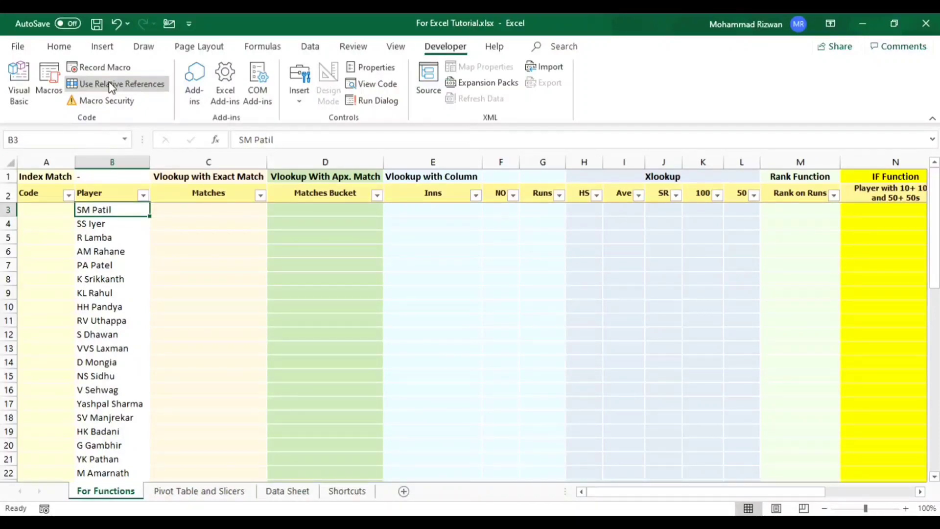
{"action": "left_click", "coordinate": [41, 212]}
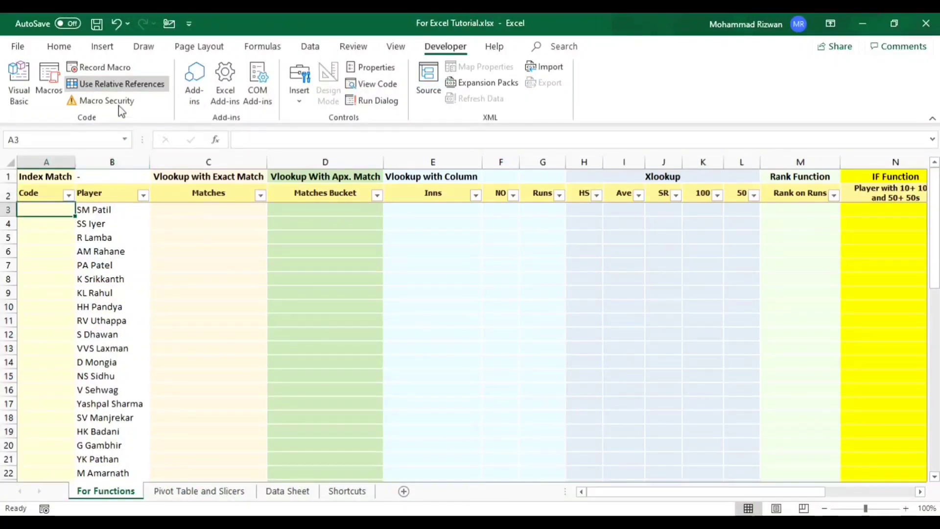
{"action": "left_click", "coordinate": [104, 69]}
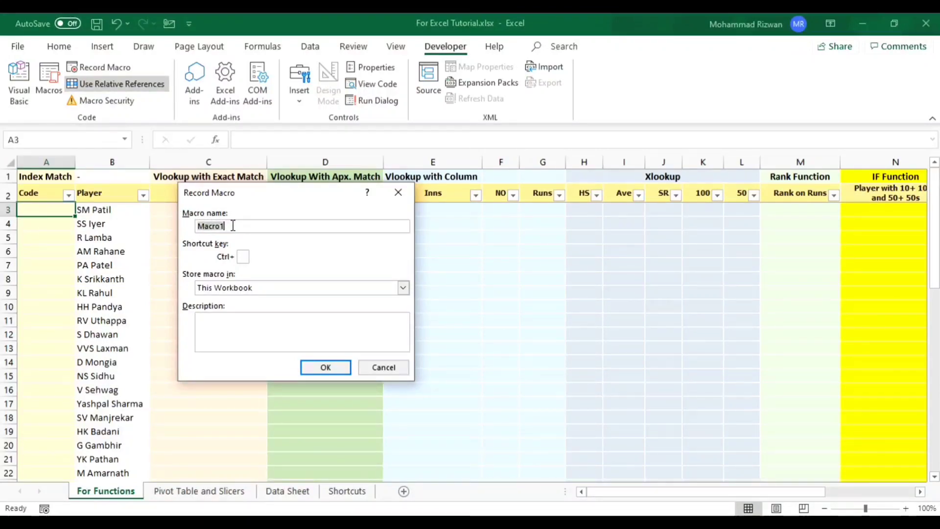
{"action": "type", "text": "TestMac"}
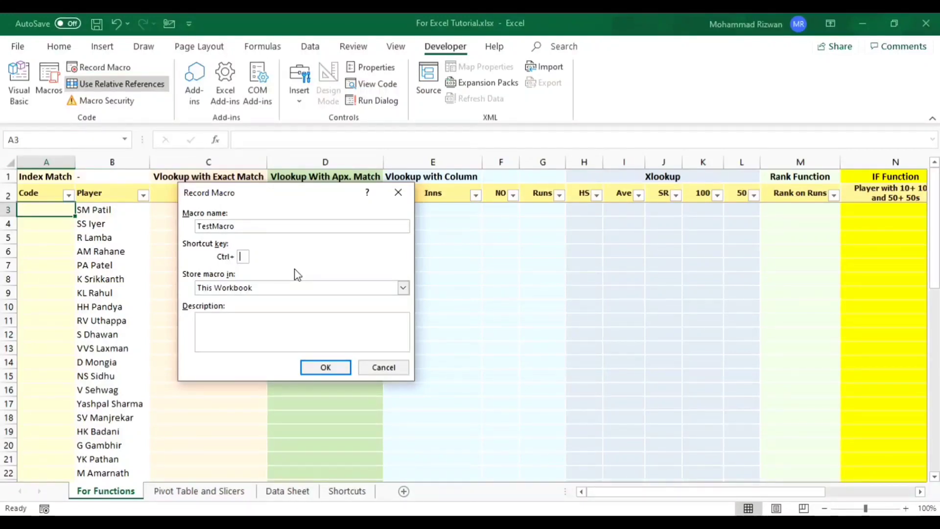
{"action": "type", "text": "L"}
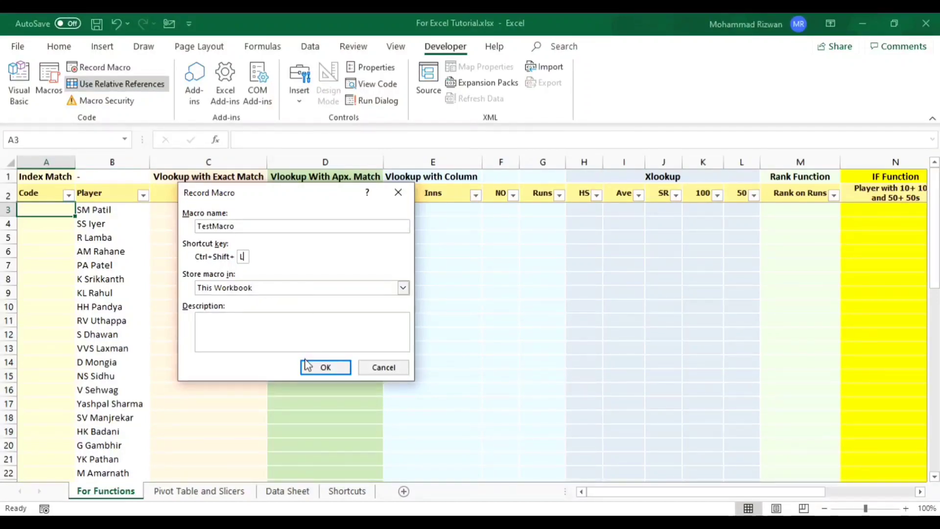
{"action": "left_click", "coordinate": [325, 368]}
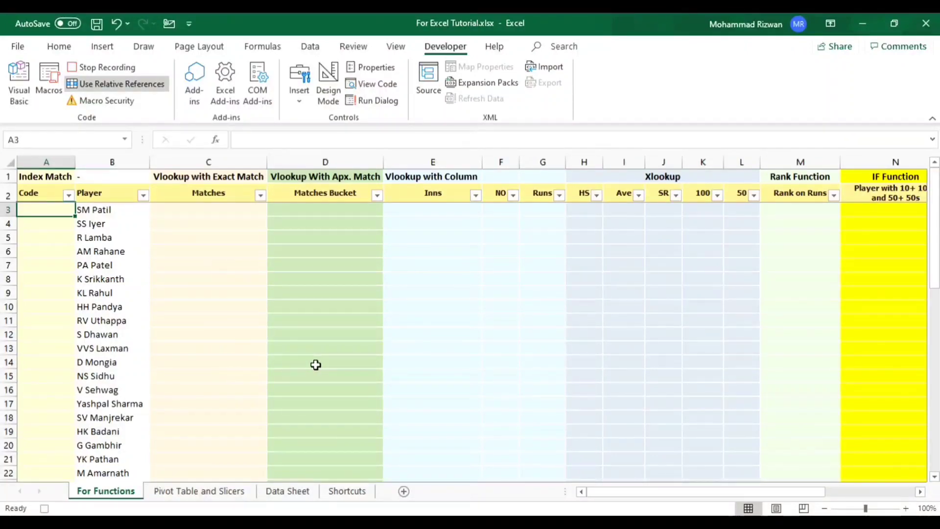
- Compare the positions of the Code and Player columns on For Functions and Data Sheet, and return to For Functions
{"action": "left_click", "coordinate": [105, 162]}
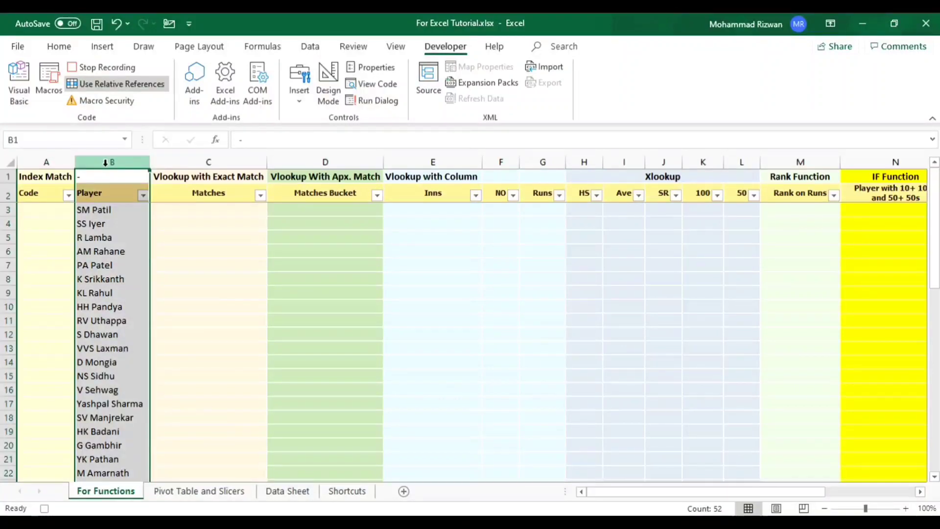
{"action": "left_click", "coordinate": [49, 158]}
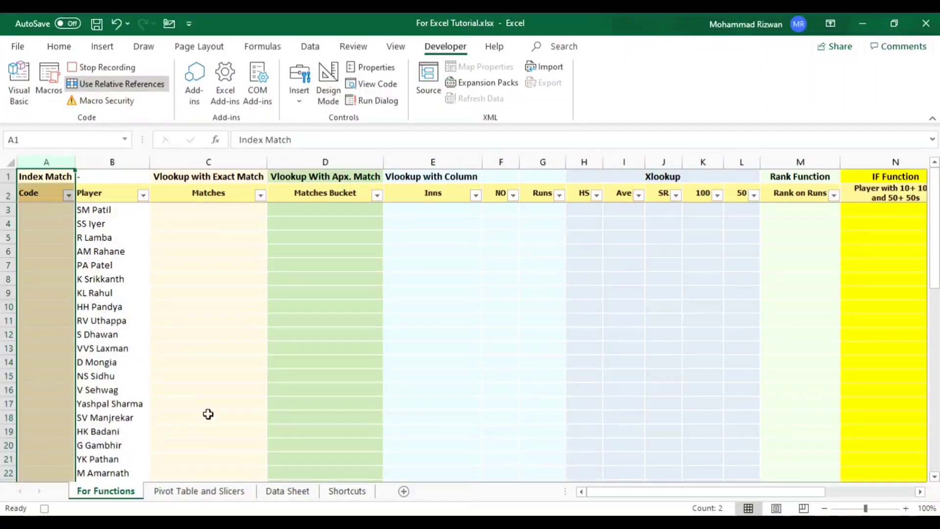
{"action": "left_click", "coordinate": [289, 491]}
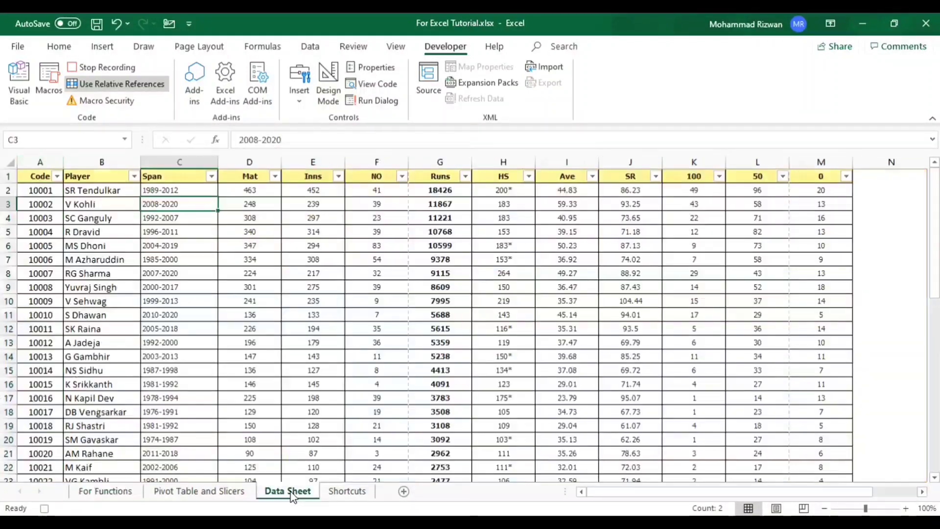
{"action": "left_click", "coordinate": [106, 159]}
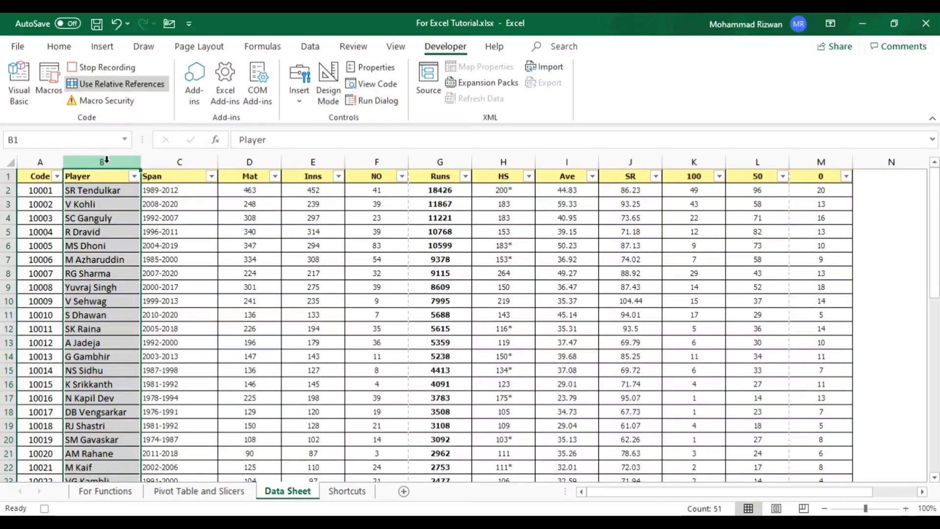
{"action": "left_click", "coordinate": [39, 156]}
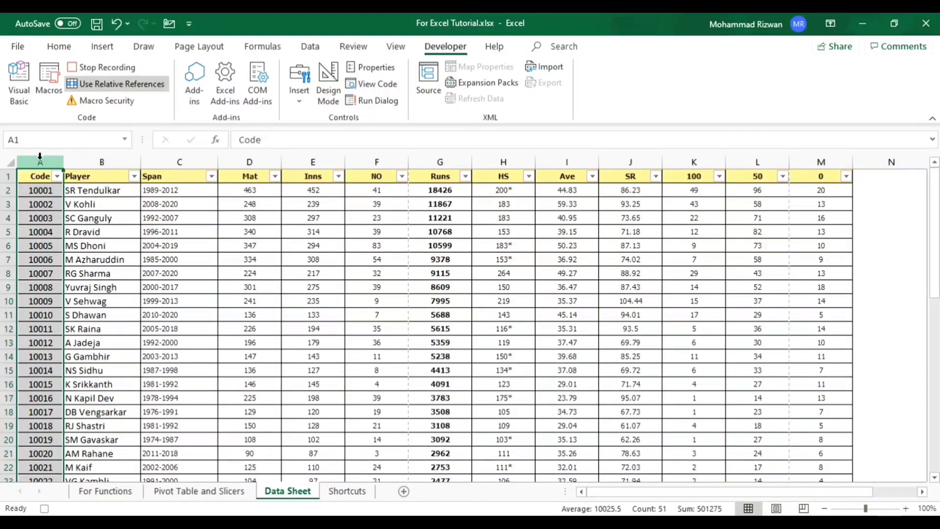
{"action": "left_click_drag", "start_coordinate": [87, 157], "coordinate": [42, 159]}
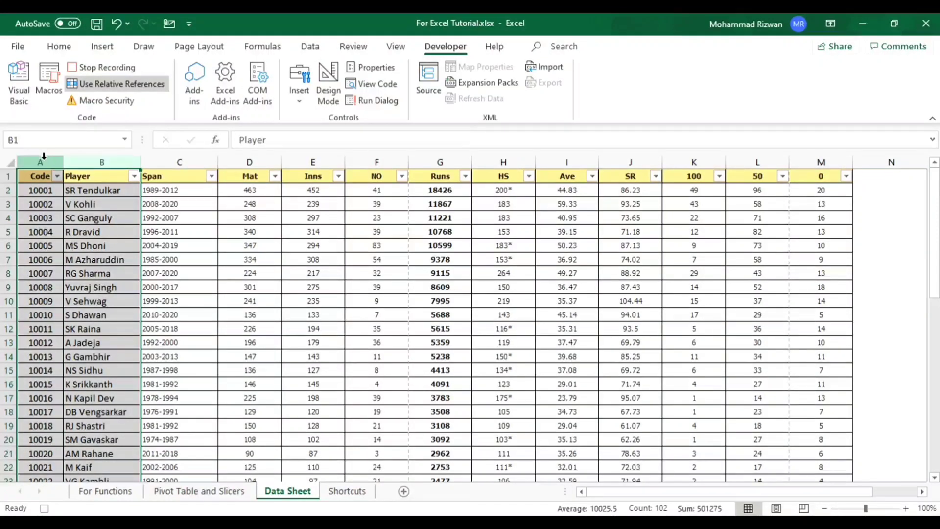
{"action": "left_click", "coordinate": [34, 228]}
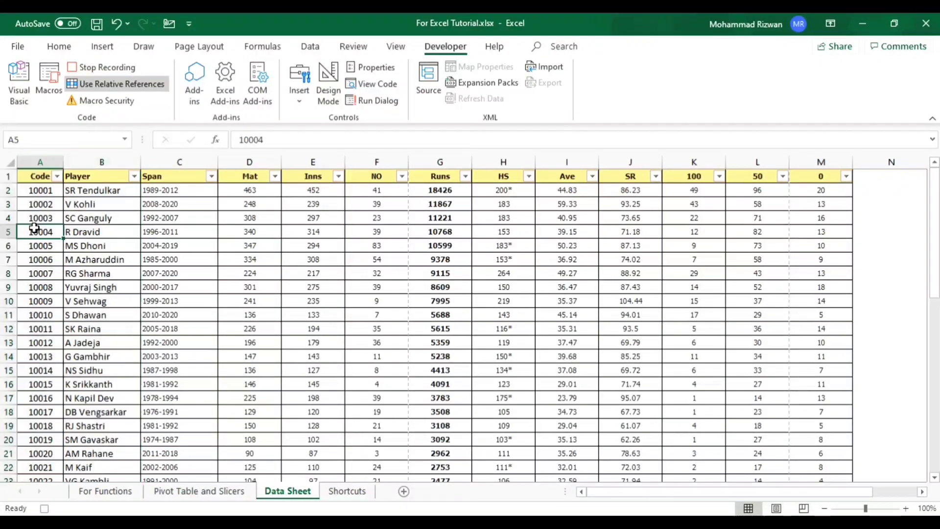
{"action": "left_click", "coordinate": [106, 491]}
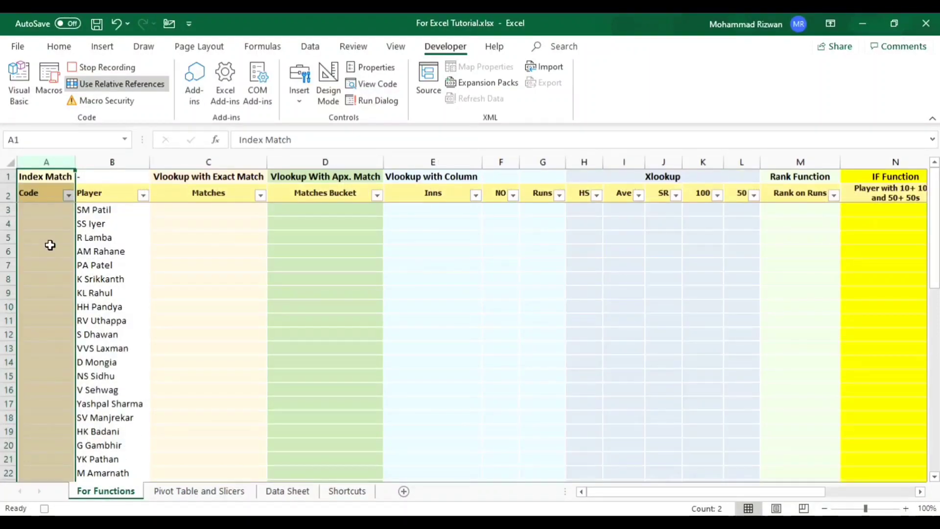
- Start an INDEX formula in cell A3 of For Functions with Data Sheet column A as its array
{"action": "left_click", "coordinate": [39, 212]}
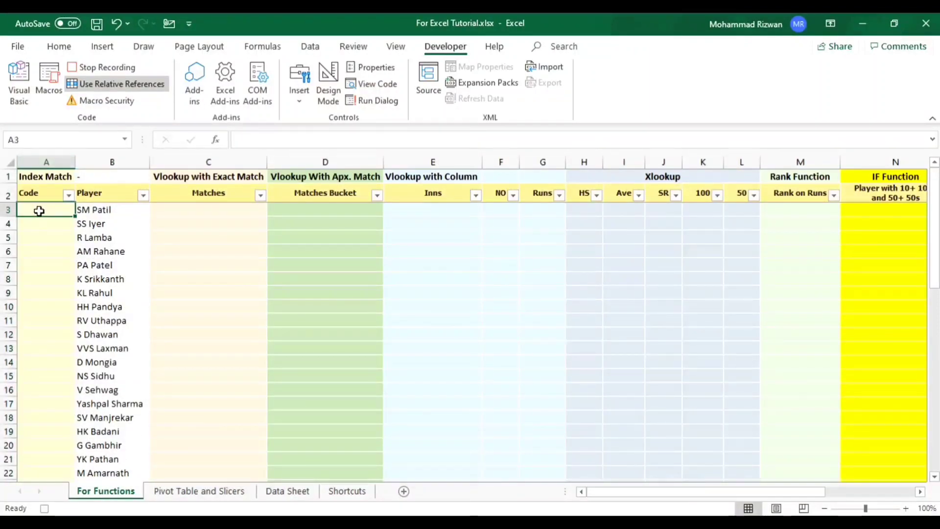
{"action": "type", "text": "=i"}
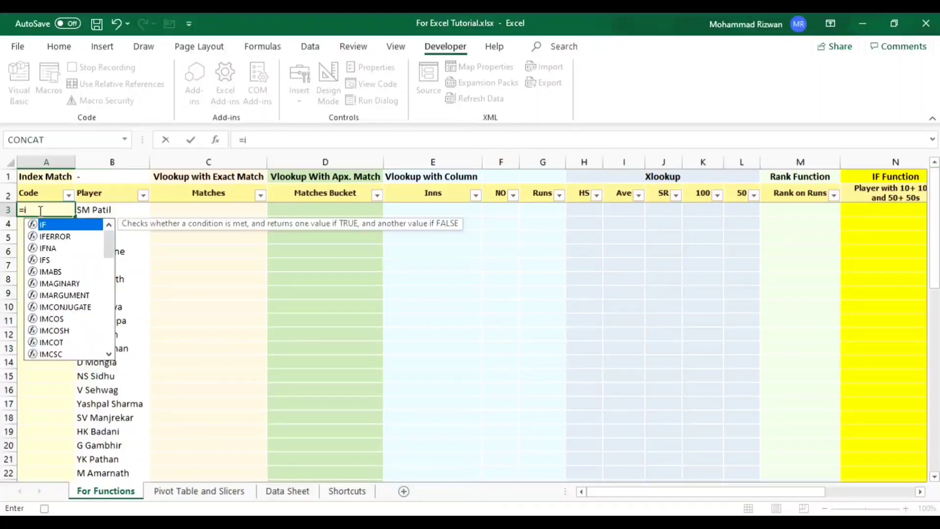
{"action": "type", "text": "ndex"}
{"action": "key", "text": "Tab"}
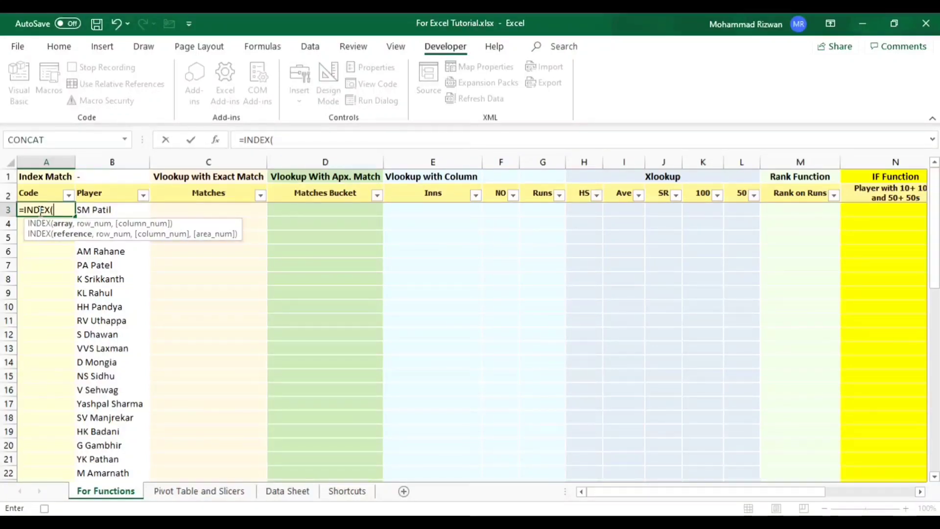
{"action": "left_click", "coordinate": [278, 493]}
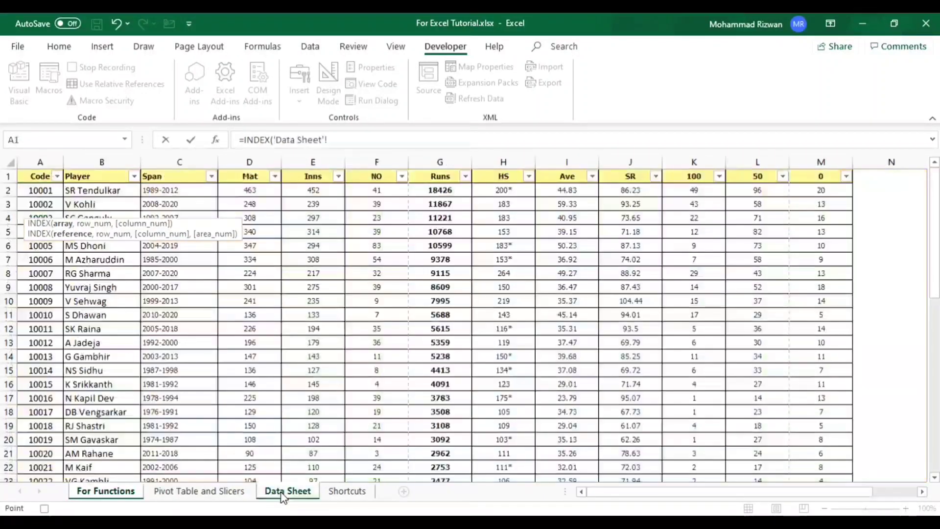
{"action": "left_click", "coordinate": [41, 160]}
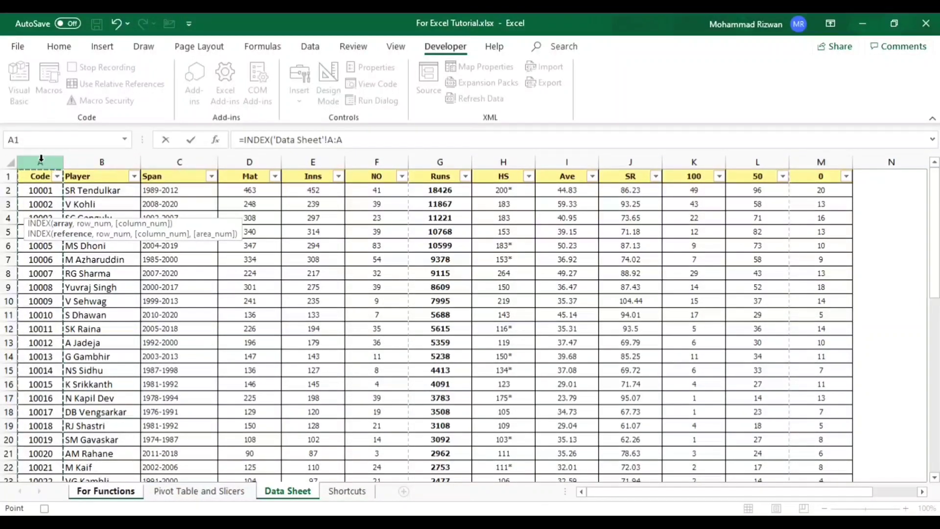
{"action": "type", "text": ","}
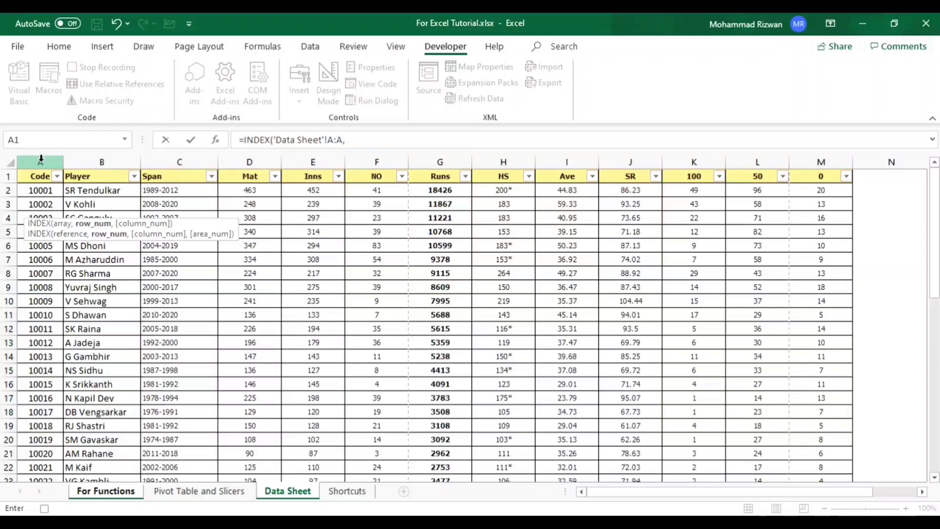
- Nest a MATCH function as the row number, with cell B3 of For Functions as its lookup value
{"action": "type", "text": "mat"}
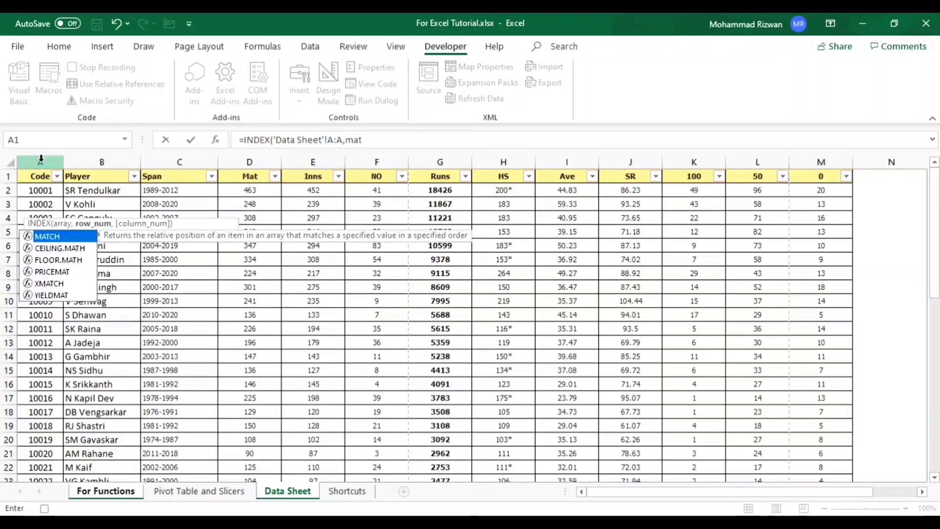
{"action": "type", "text": "ch"}
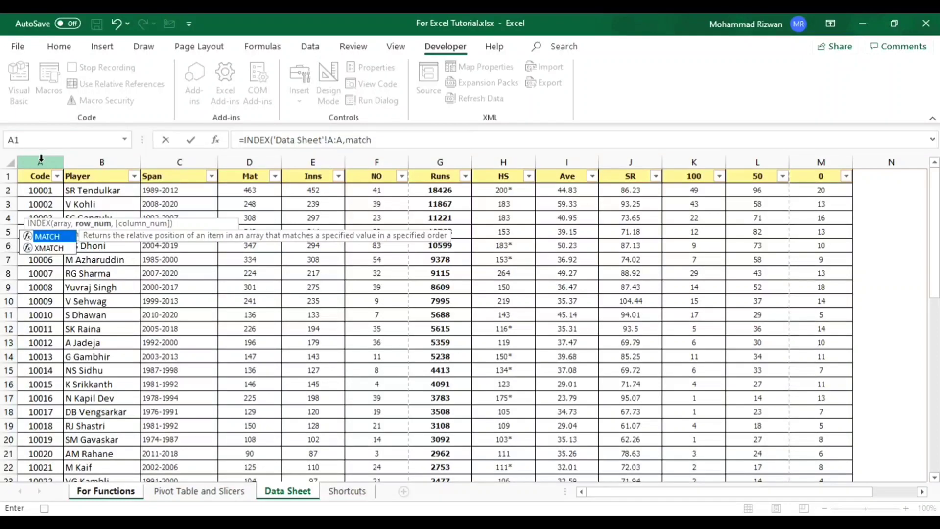
{"action": "type", "text": "("}
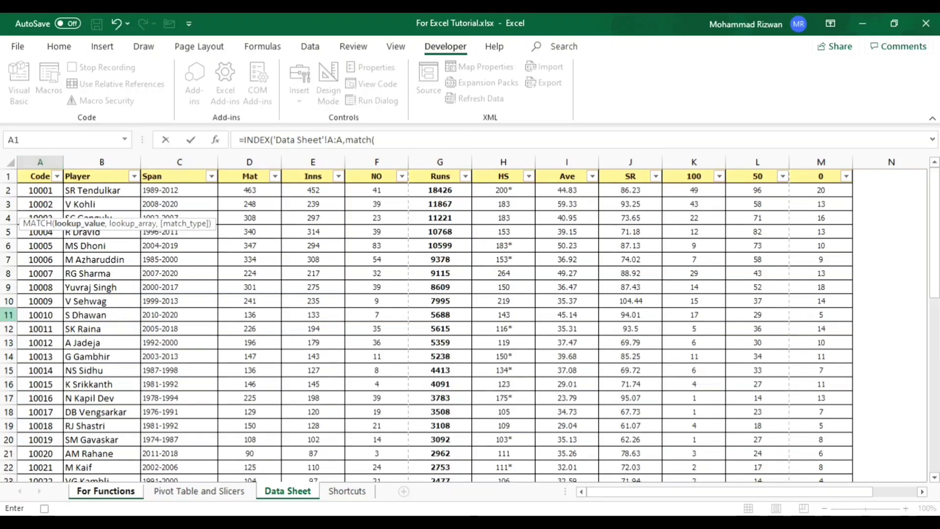
{"action": "left_click", "coordinate": [113, 493]}
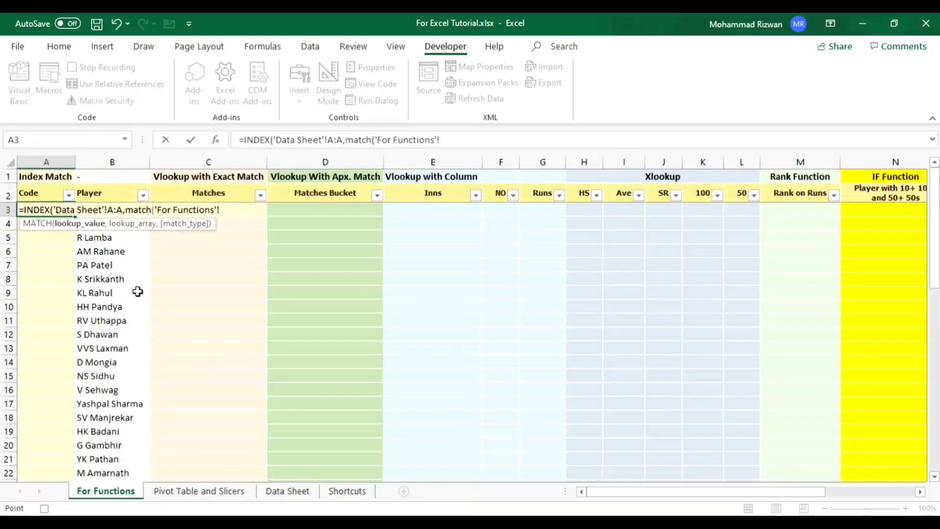
{"action": "left_click", "coordinate": [130, 279]}
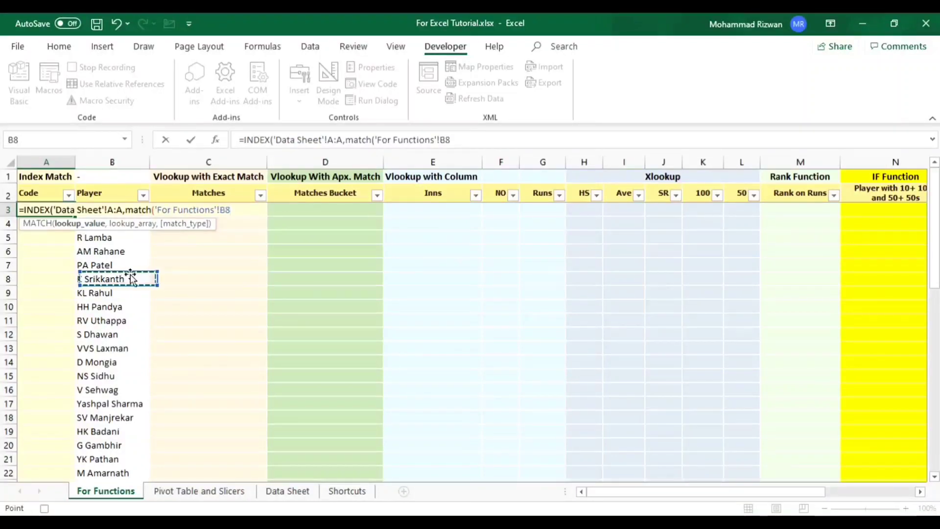
{"action": "key", "text": "Up"}
{"action": "key", "text": "Up"}
{"action": "key", "text": "Up"}
{"action": "key", "text": "Up"}
{"action": "key", "text": "Up"}
{"action": "key", "text": "Up"}
{"action": "key", "text": "Up"}
{"action": "key", "text": "Down"}
{"action": "key", "text": "Down"}
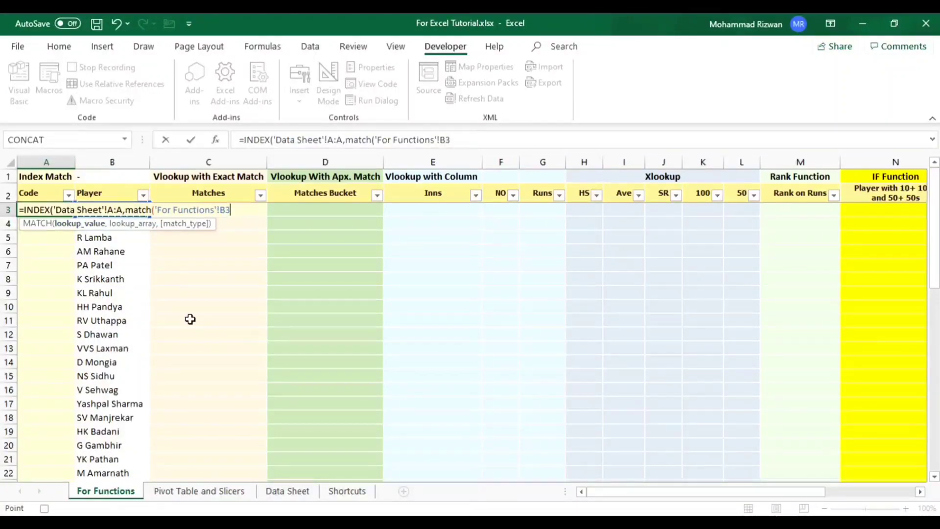
- Keep cell B3 of For Functions as the MATCH lookup value and set Data Sheet column B as its lookup array
{"action": "left_click", "coordinate": [134, 252]}
{"action": "key", "text": "Up"}
{"action": "key", "text": "Up"}
{"action": "key", "text": "Up"}
{"action": "key", "text": "Up"}
{"action": "key", "text": "Up"}
{"action": "key", "text": "Down"}
{"action": "key", "text": "Down"}
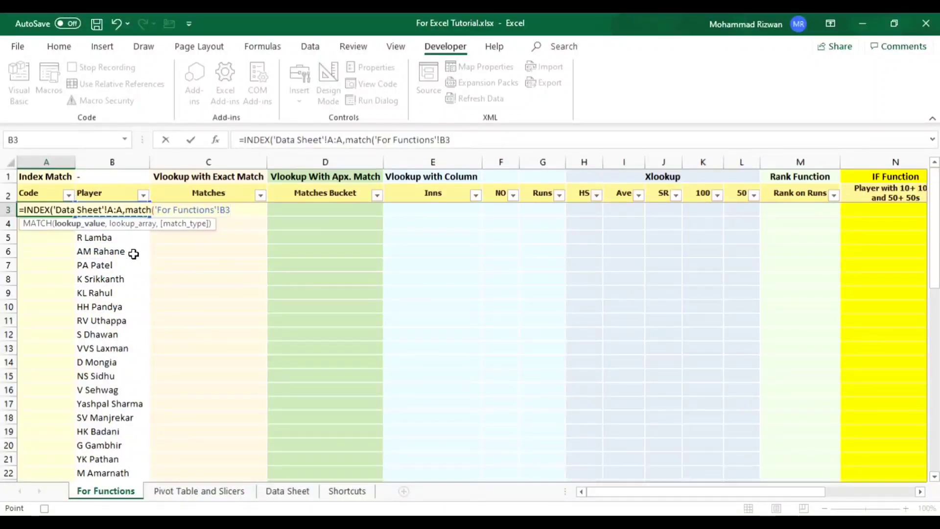
{"action": "type", "text": ","}
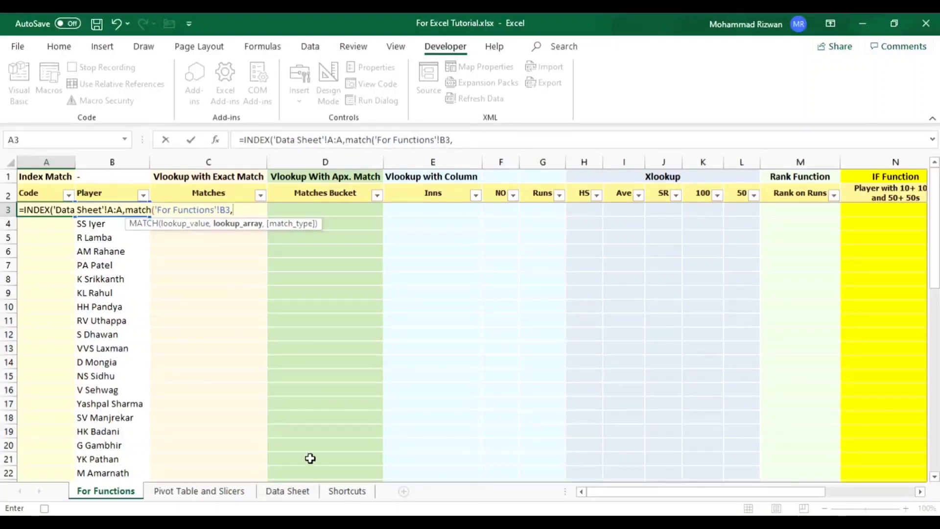
{"action": "left_click", "coordinate": [292, 491]}
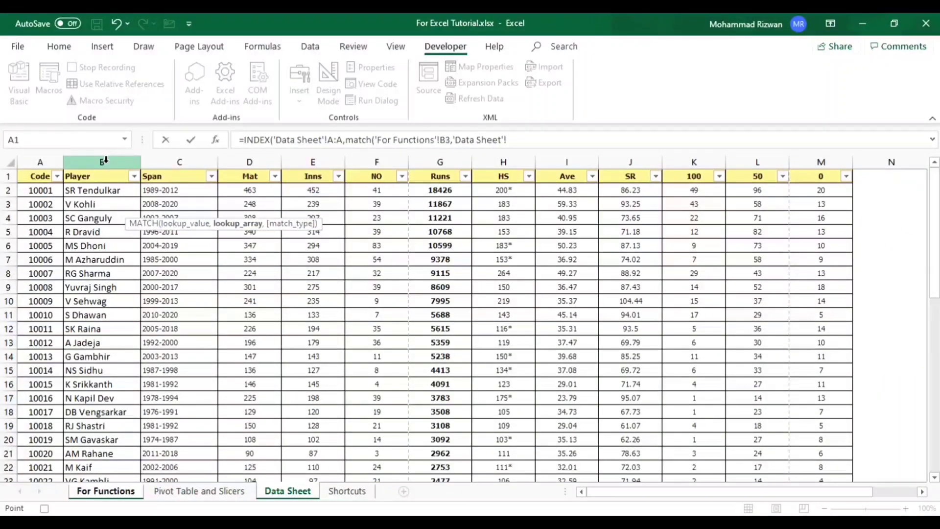
{"action": "left_click", "coordinate": [105, 159]}
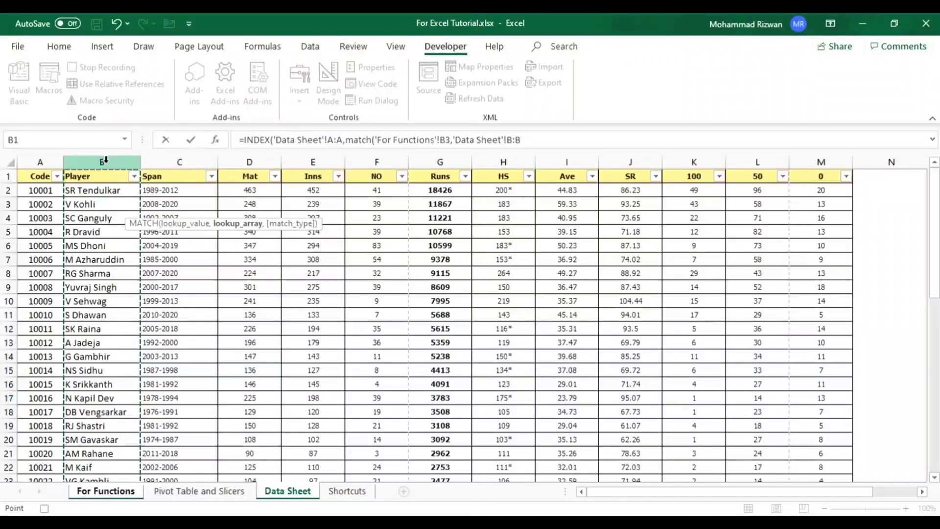
- Set the MATCH type to 0 for an exact match, enter the formula, and accept Excel's proposed closing-parenthesis correction
{"action": "type", "text": ","}
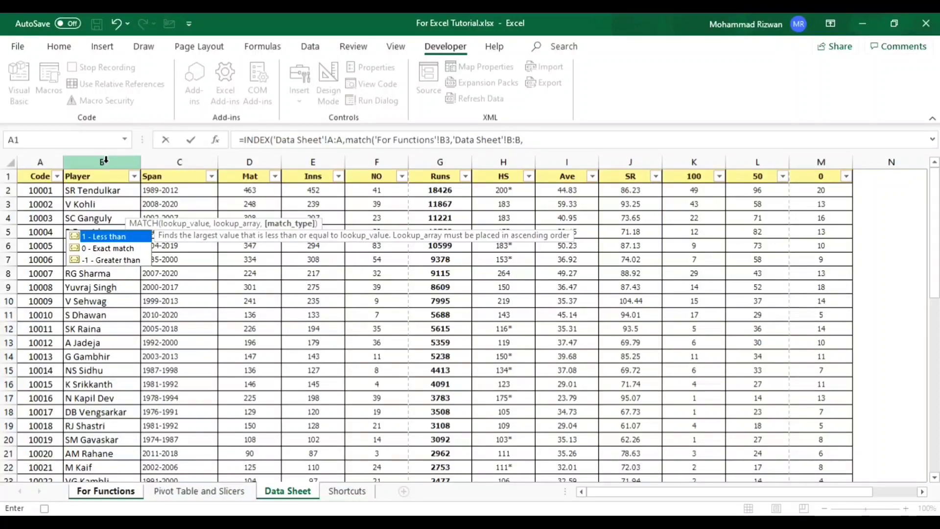
{"action": "type", "text": "0)"}
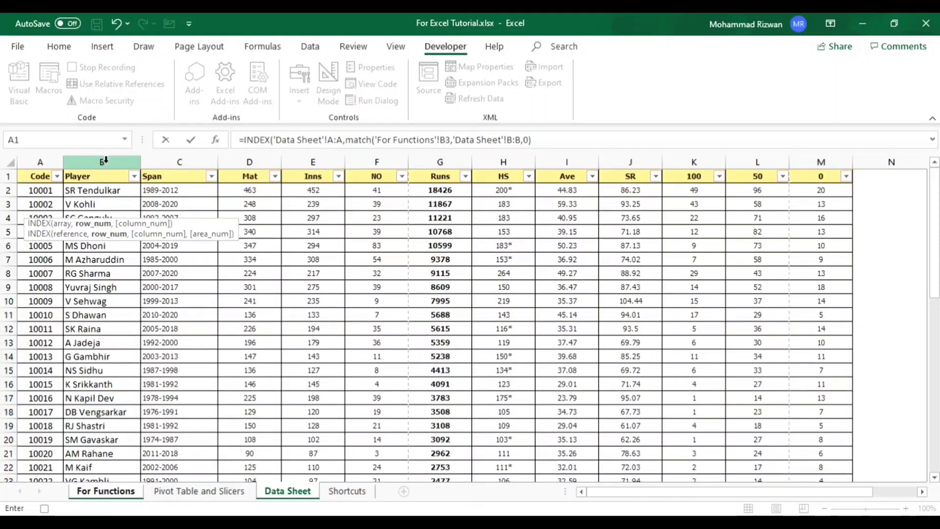
{"action": "key", "text": "Return"}
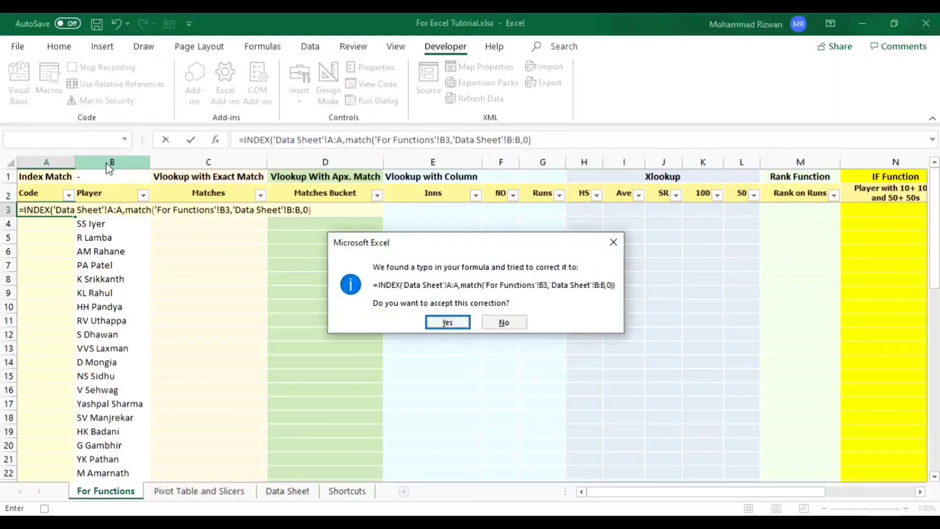
{"action": "key", "text": "Return"}
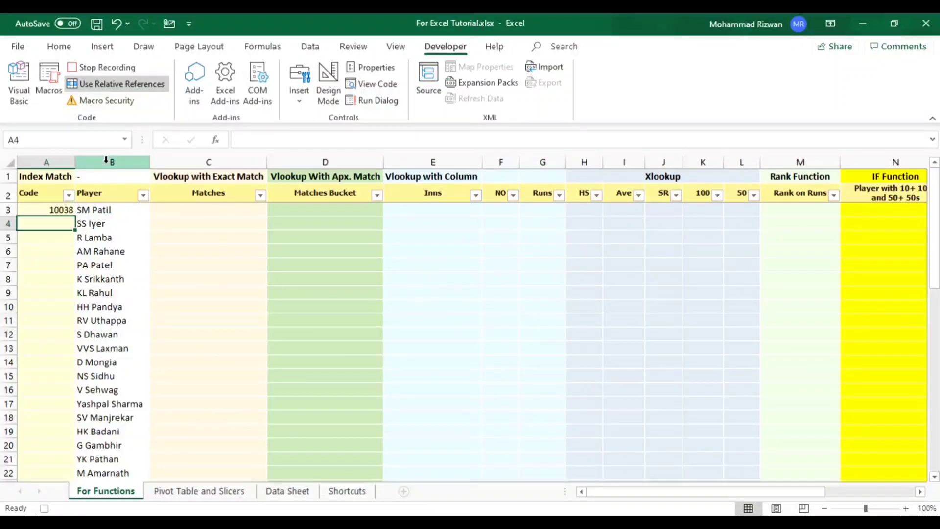
- Copy the INDEX and MATCH formula from cell A3 into cells A4:A52 of For Functions
{"action": "key", "text": "Up"}
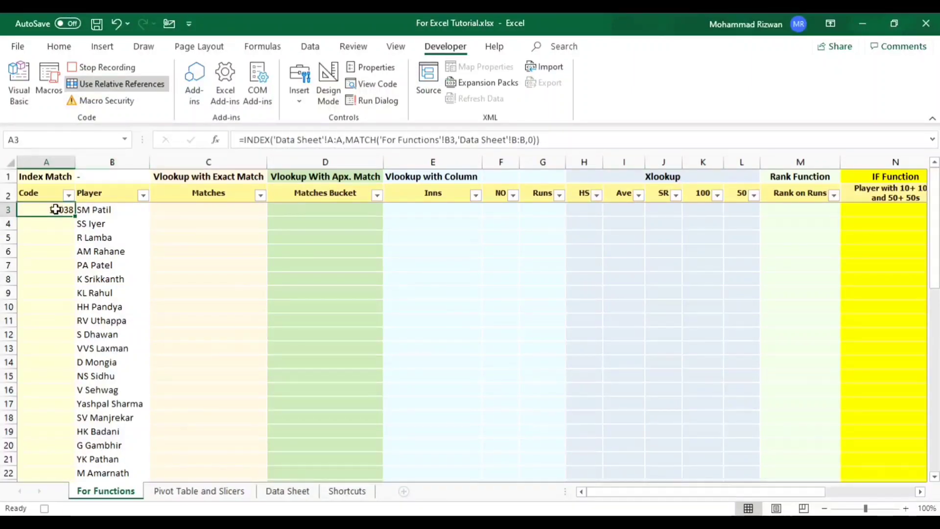
{"action": "right_click", "coordinate": [31, 208]}
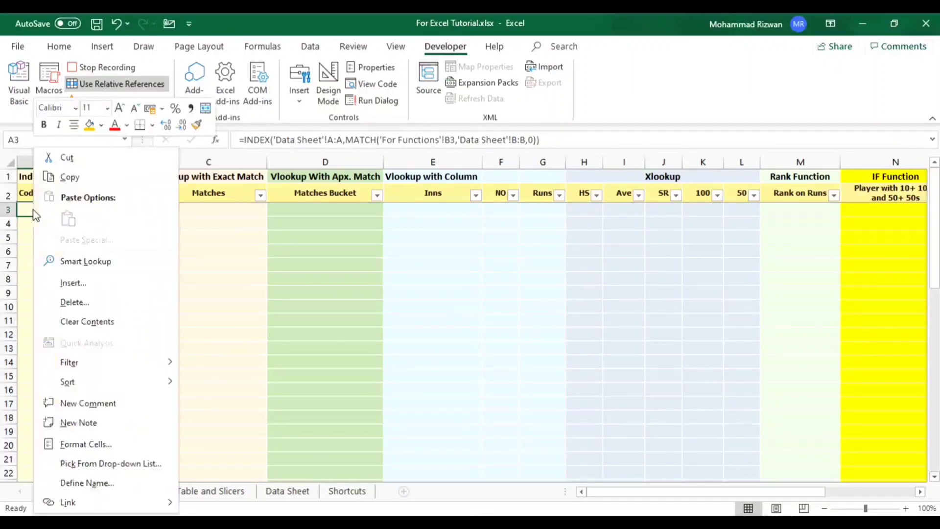
{"action": "left_click", "coordinate": [74, 176]}
{"action": "key", "text": "ctrl+c"}
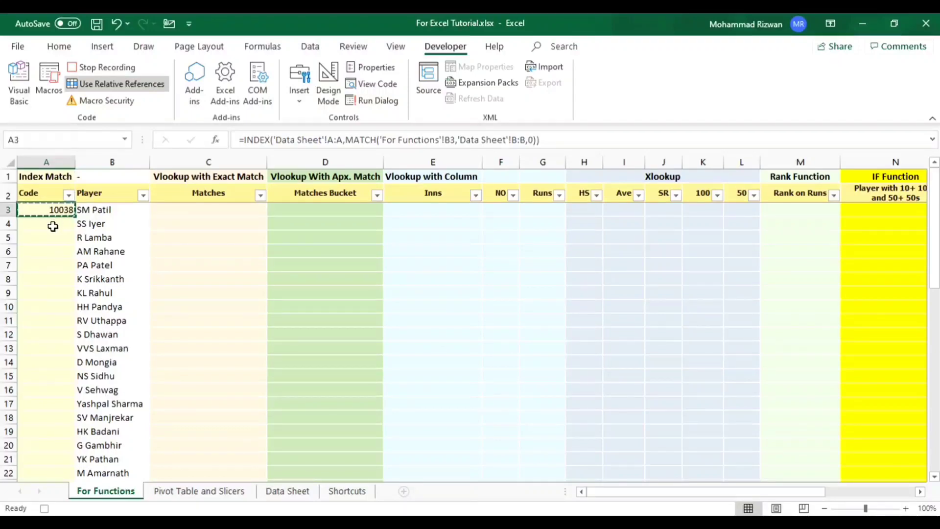
{"action": "left_click_drag", "start_coordinate": [55, 224], "coordinate": [54, 468]}
{"action": "left_click_drag", "start_coordinate": [54, 507], "coordinate": [57, 444]}
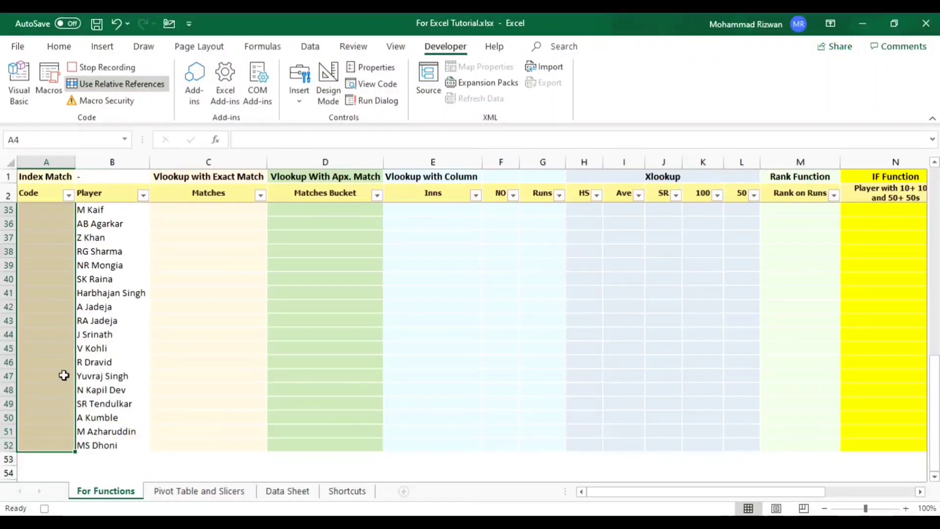
{"action": "right_click", "coordinate": [62, 287]}
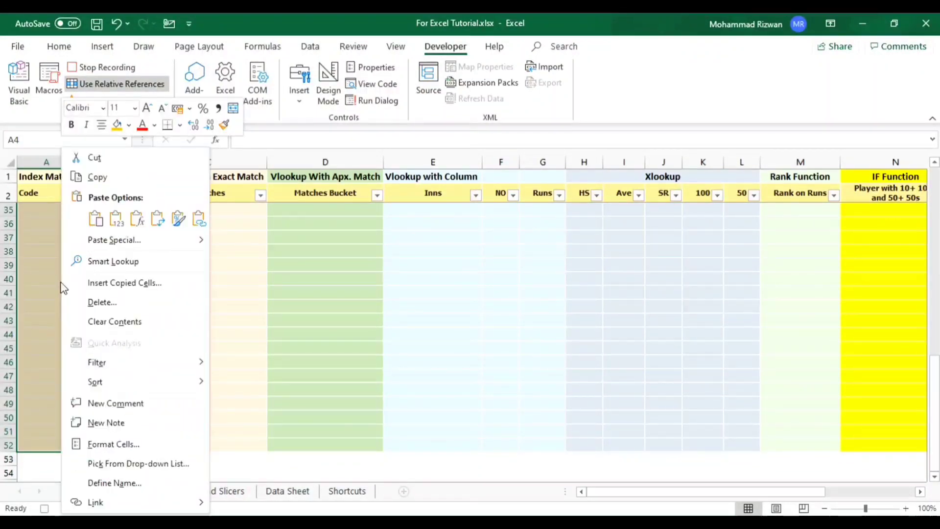
{"action": "left_click", "coordinate": [96, 219]}
{"action": "key", "text": "ctrl+Up"}
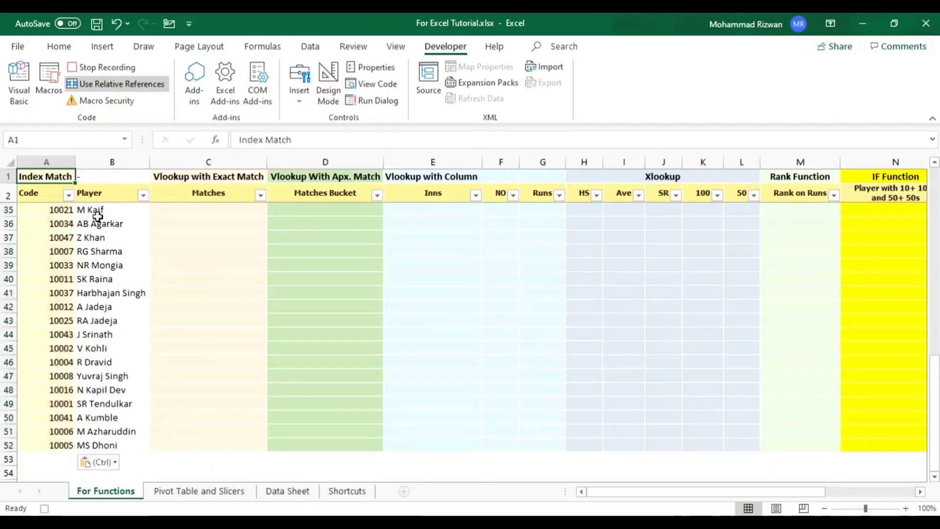
{"action": "key", "text": "Down"}
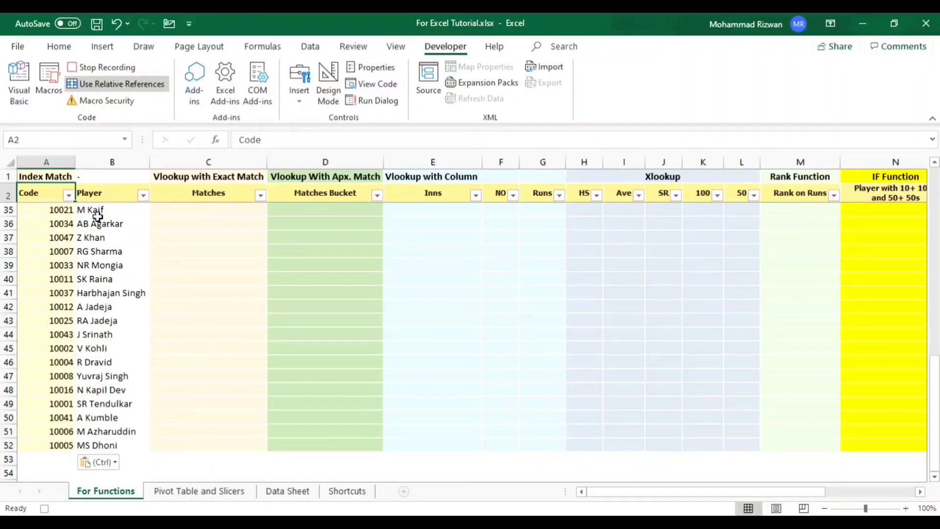
{"action": "scroll", "coordinate": [98, 216], "scroll_direction": "up", "scroll_amount": 11}
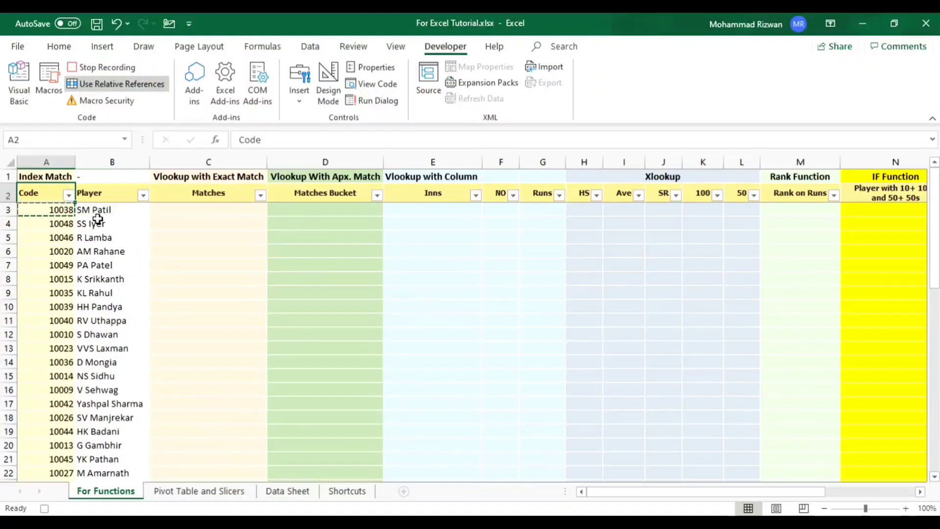
{"action": "left_click", "coordinate": [65, 209]}
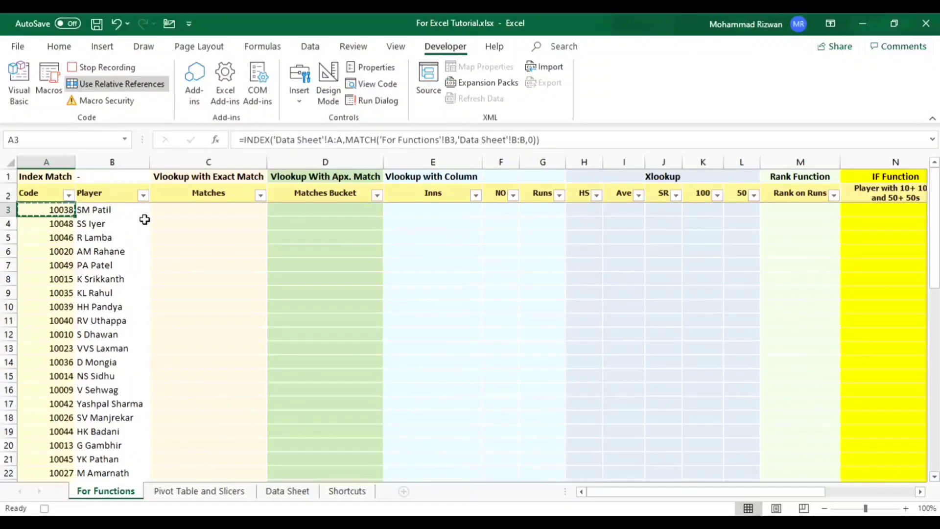
{"action": "key", "text": "Escape"}
- Compare the Player and Matches columns on For Functions with Player and Mat on Data Sheet, and return to For Functions
{"action": "key", "text": "Right"}
{"action": "key", "text": "Right"}
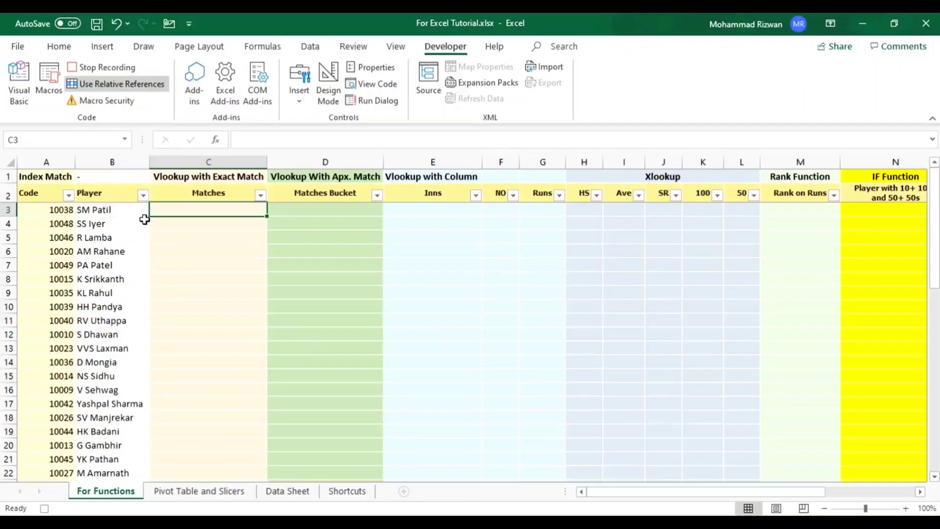
{"action": "key", "text": "Left"}
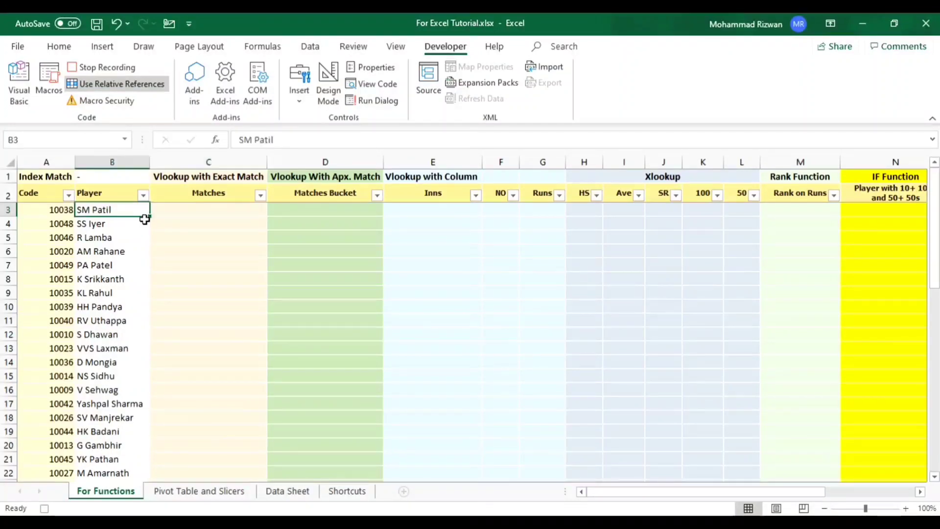
{"action": "left_click", "coordinate": [111, 160]}
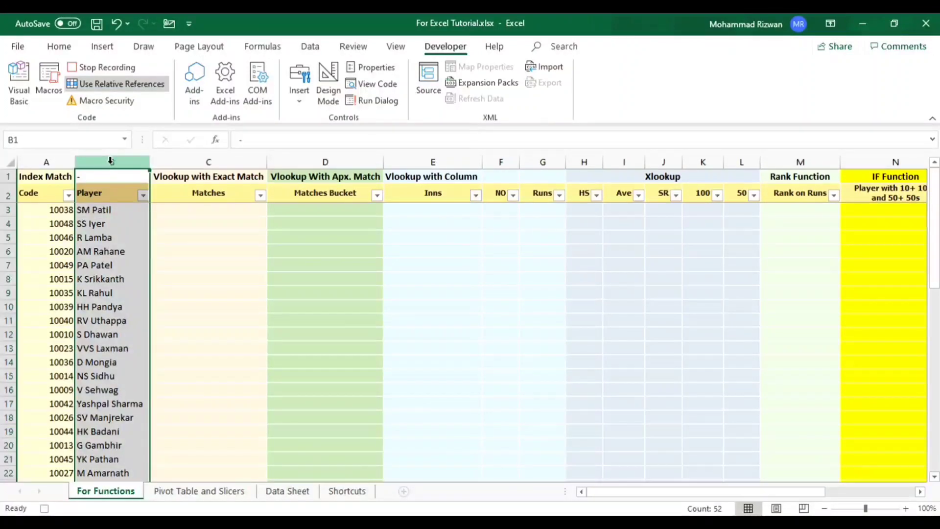
{"action": "left_click", "coordinate": [195, 158]}
{"action": "left_click", "coordinate": [289, 491]}
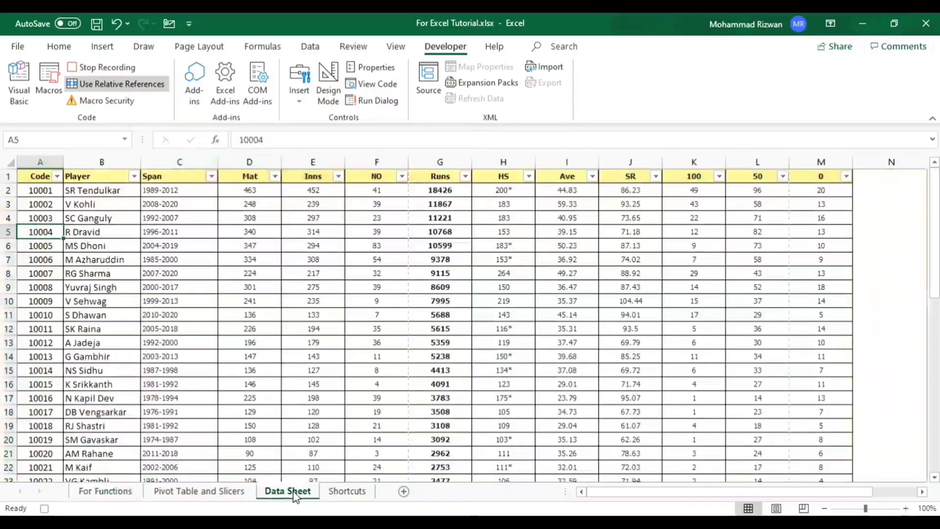
{"action": "left_click_drag", "start_coordinate": [114, 156], "coordinate": [230, 174]}
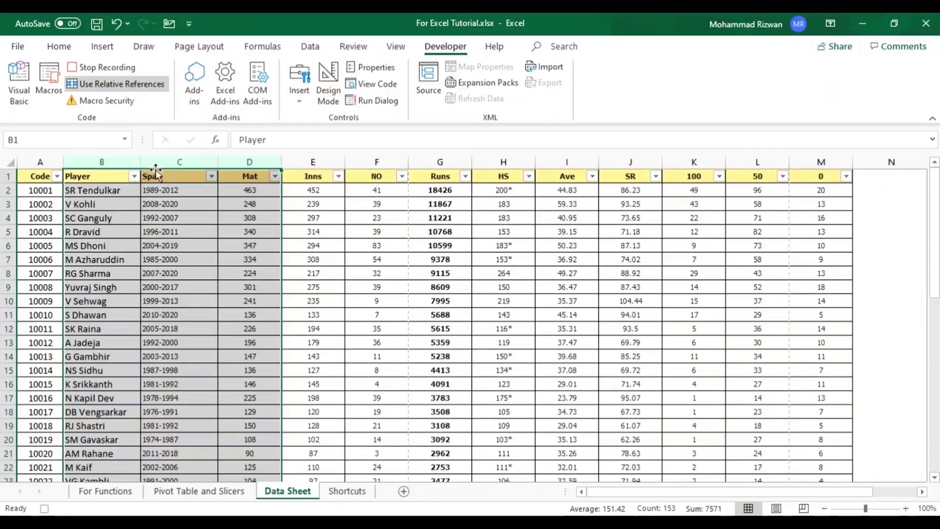
{"action": "left_click", "coordinate": [100, 157]}
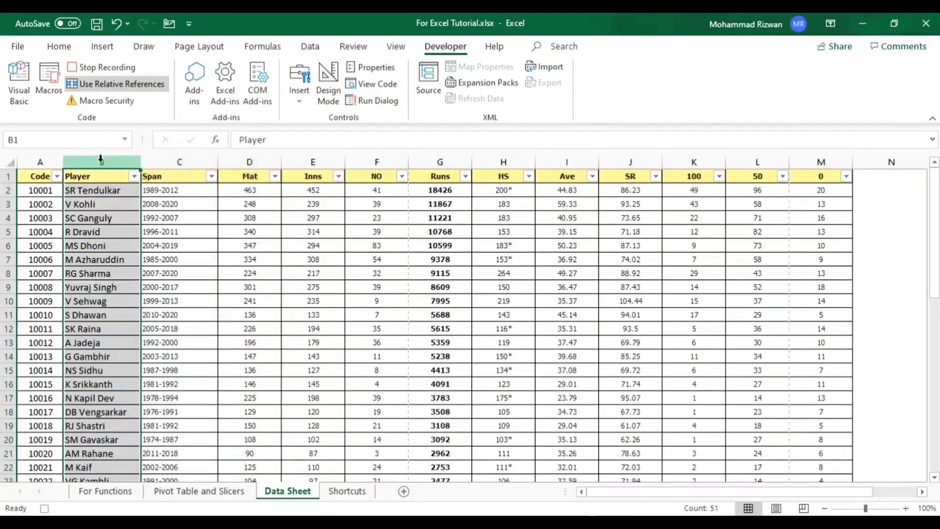
{"action": "left_click", "coordinate": [242, 163]}
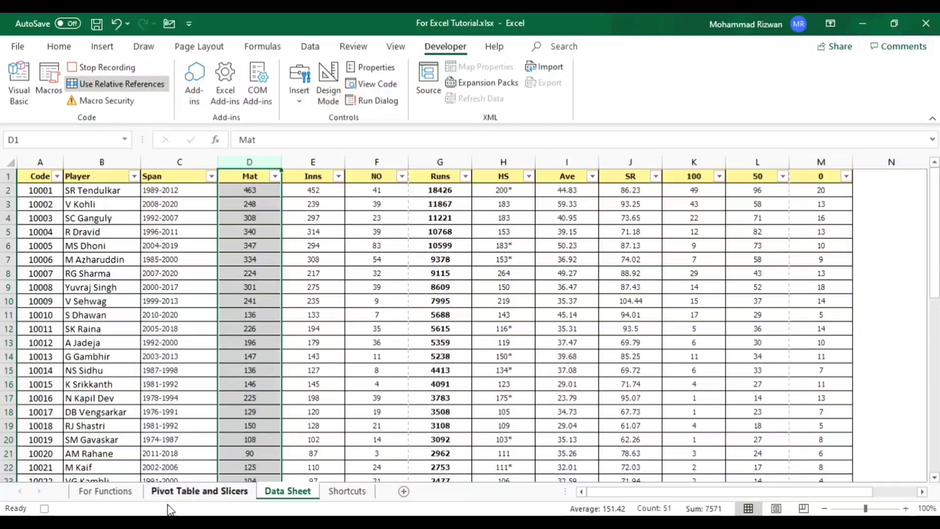
{"action": "left_click", "coordinate": [129, 496]}
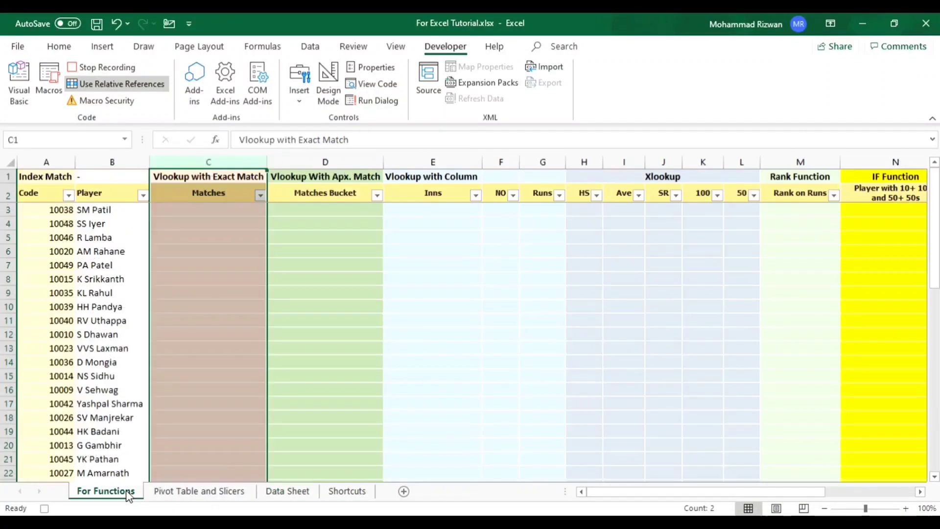
- Start a VLOOKUP formula in cell C3 of the Matches column on For Functions
{"action": "left_click", "coordinate": [210, 380]}
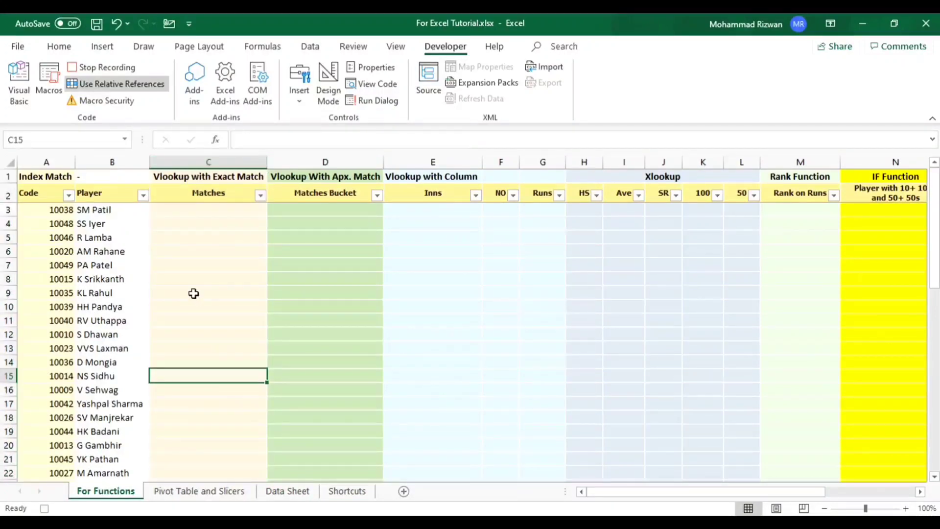
{"action": "left_click", "coordinate": [209, 210]}
{"action": "type", "text": "="}
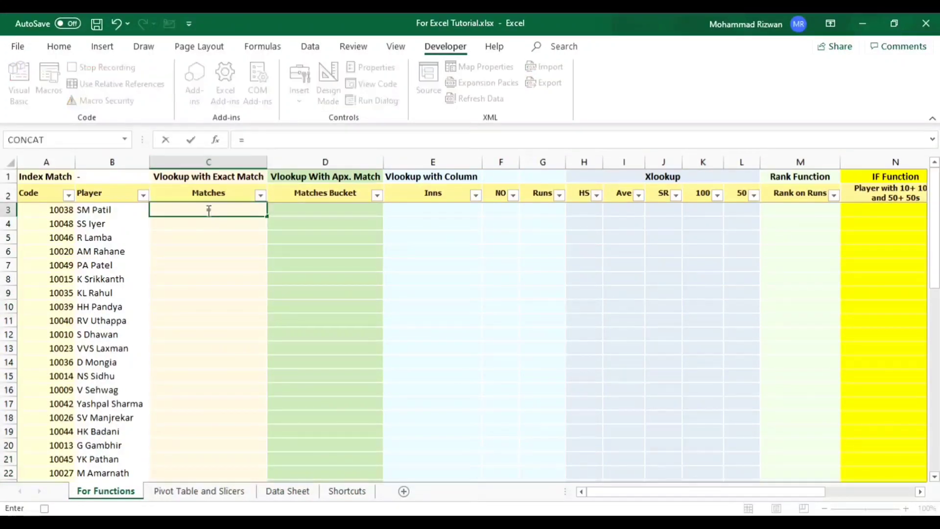
{"action": "type", "text": "vl"}
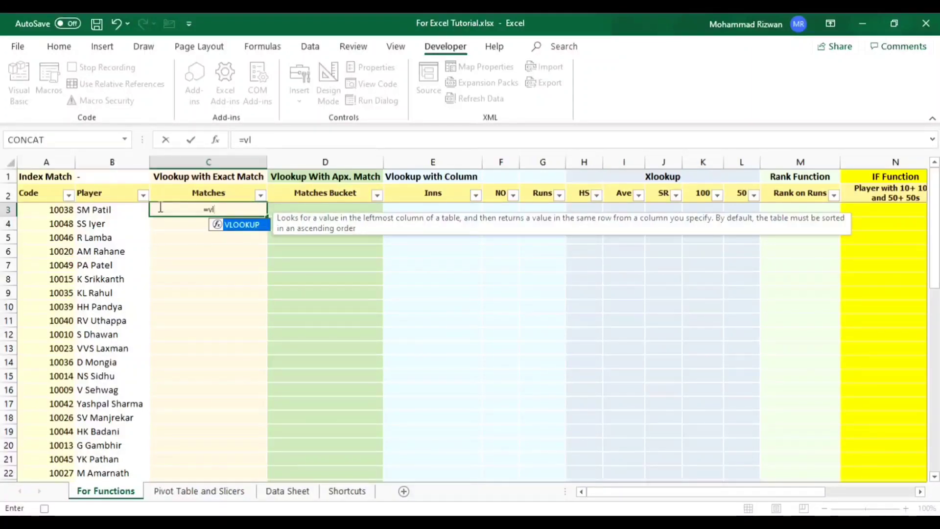
{"action": "key", "text": "Tab"}
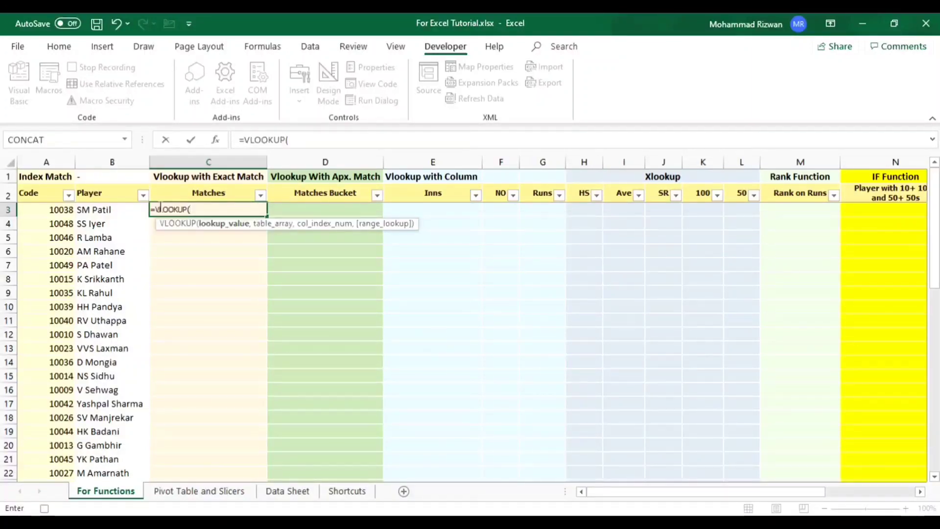
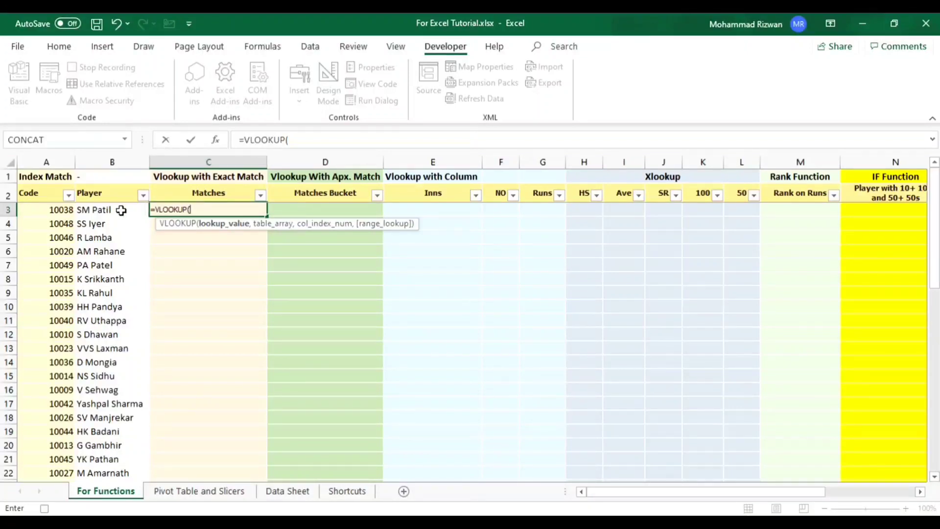
- Use B3 as the VLOOKUP lookup value and columns B:D of Data Sheet as the table array
{"action": "left_click", "coordinate": [104, 211]}
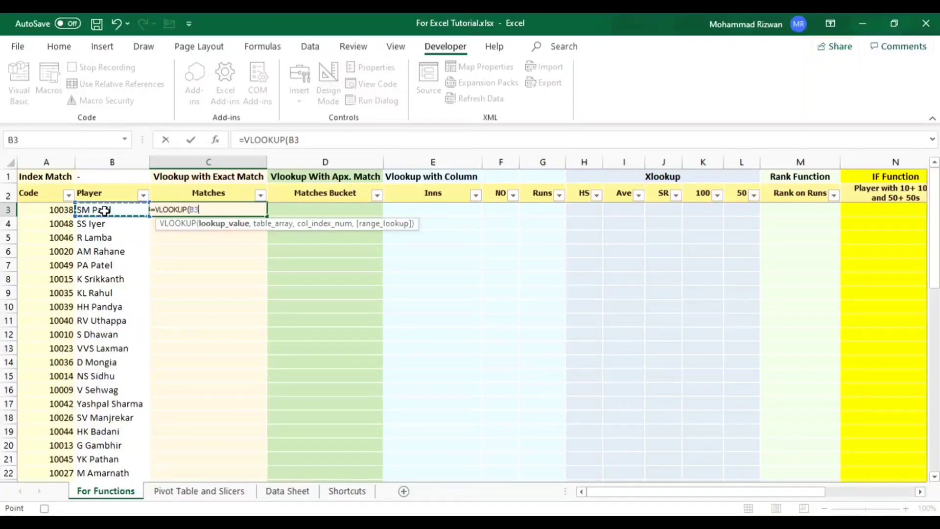
{"action": "type", "text": ","}
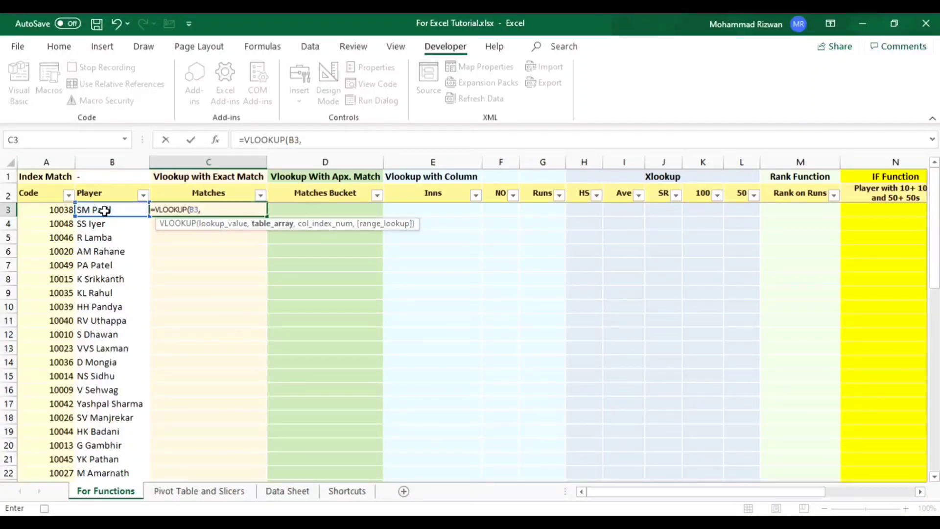
{"action": "left_click", "coordinate": [300, 493]}
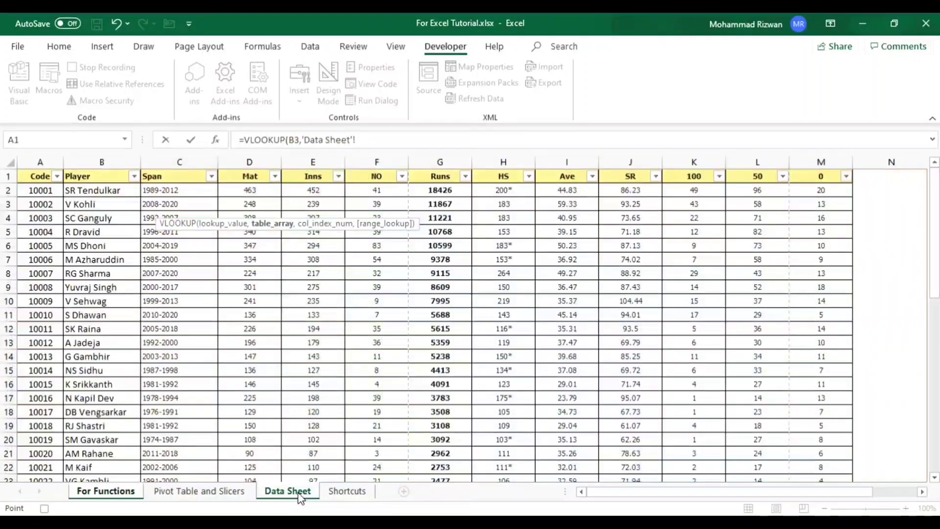
{"action": "left_click", "coordinate": [106, 160]}
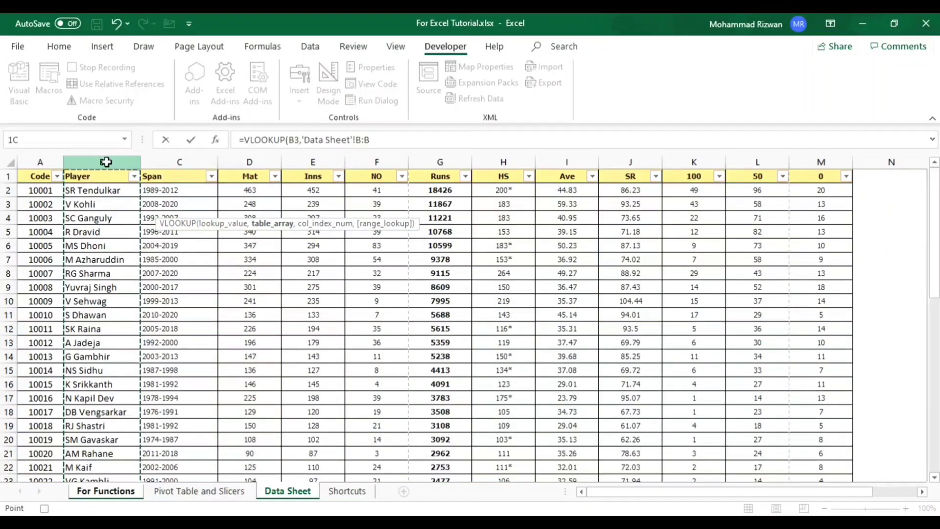
{"action": "left_click_drag", "start_coordinate": [107, 161], "coordinate": [242, 156]}
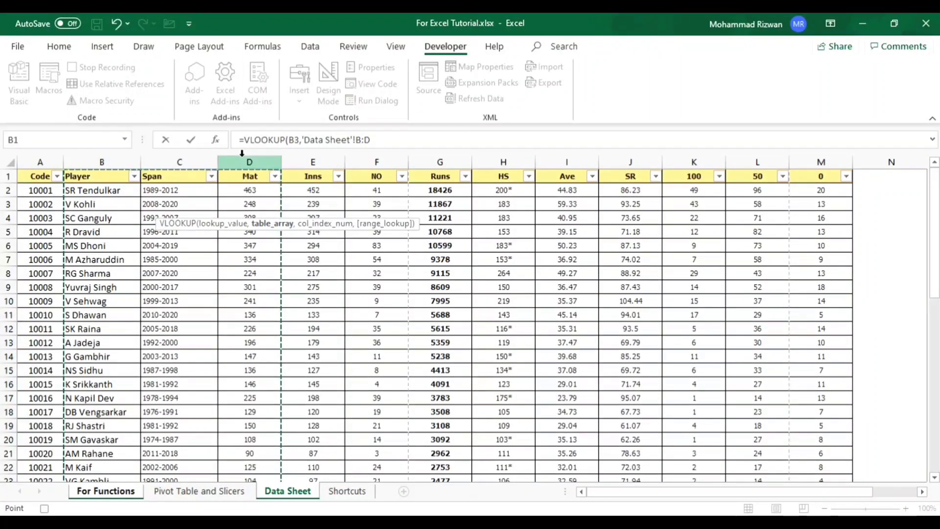
- Set the VLOOKUP column index to 3 and range lookup to 0 for an exact match, and enter the formula
{"action": "type", "text": ","}
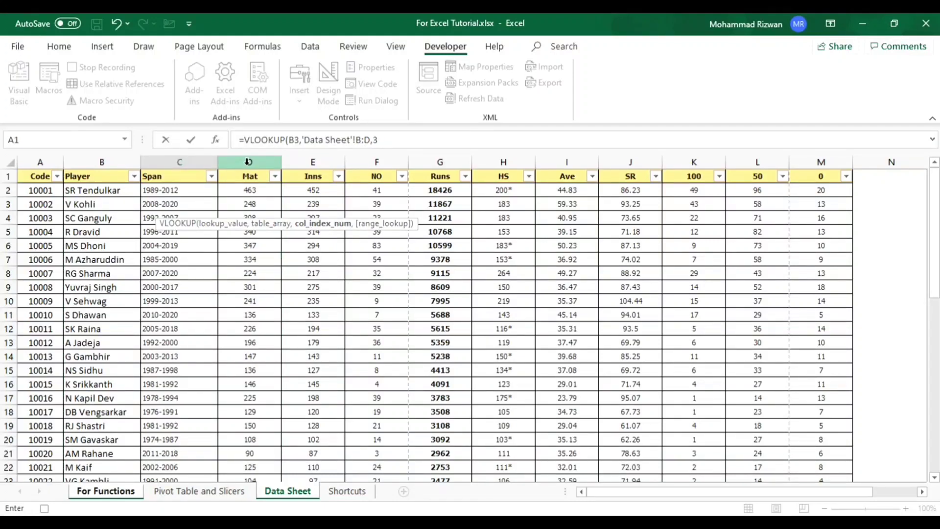
{"action": "type", "text": "3,"}
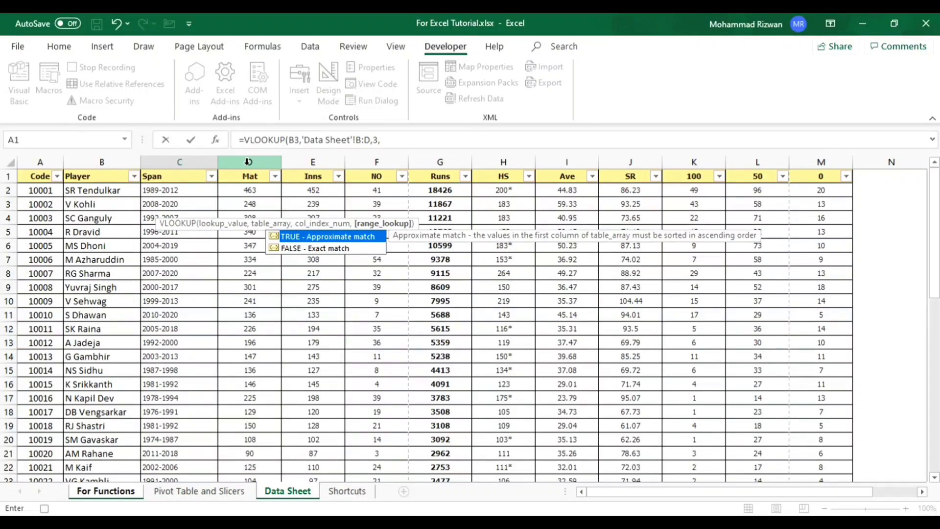
{"action": "type", "text": "0"}
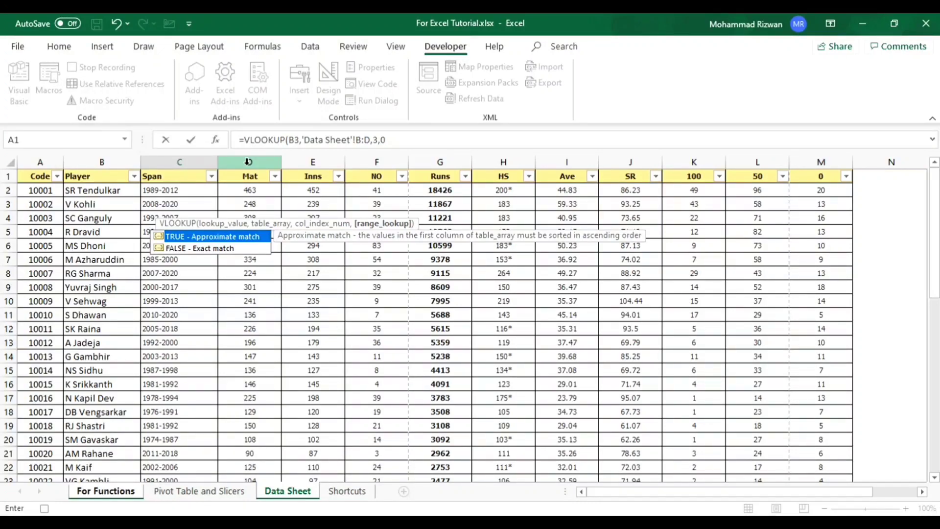
{"action": "type", "text": ")"}
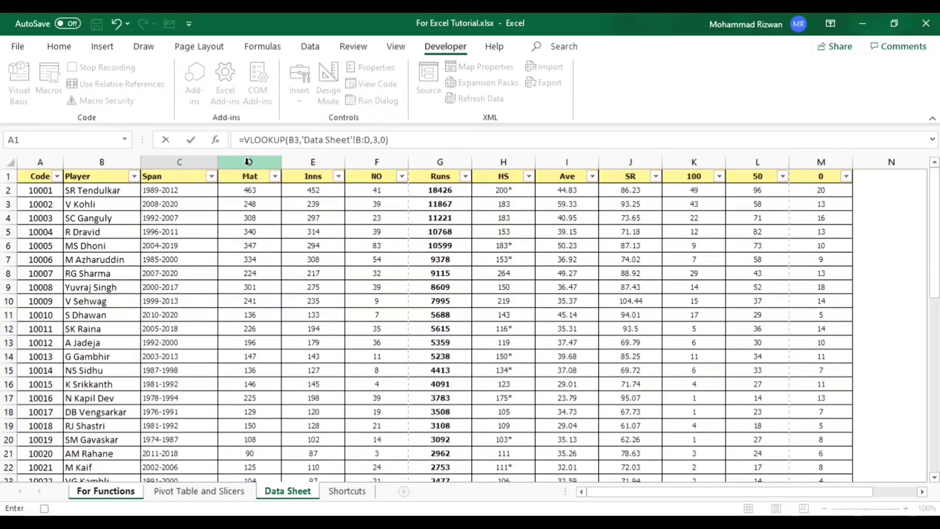
{"action": "key", "text": "Return"}
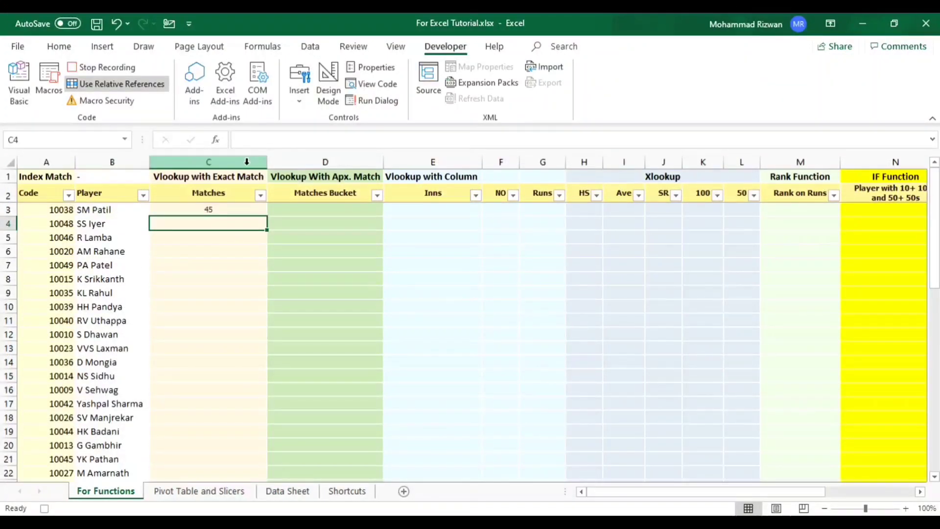
- Copy the VLOOKUP formula from cell C3 down the Matches column through C52
{"action": "key", "text": "Up"}
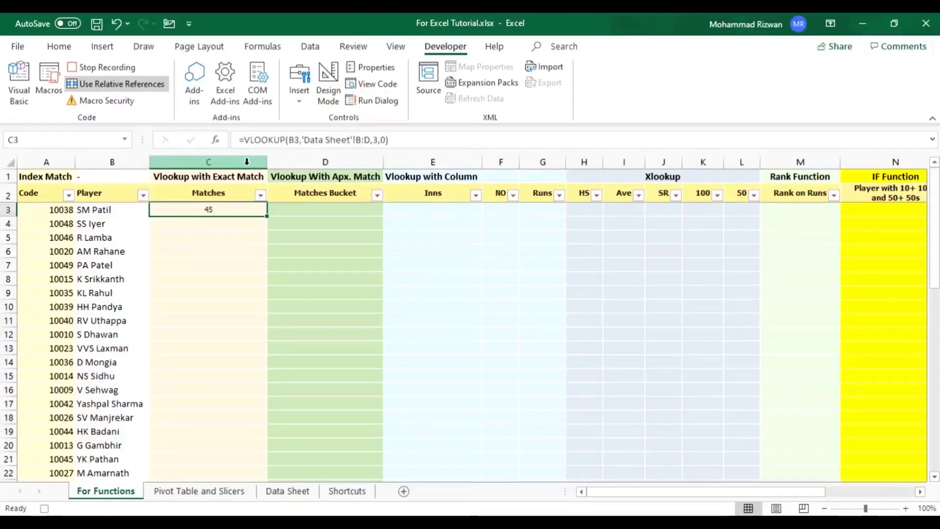
{"action": "key", "text": "ctrl+c"}
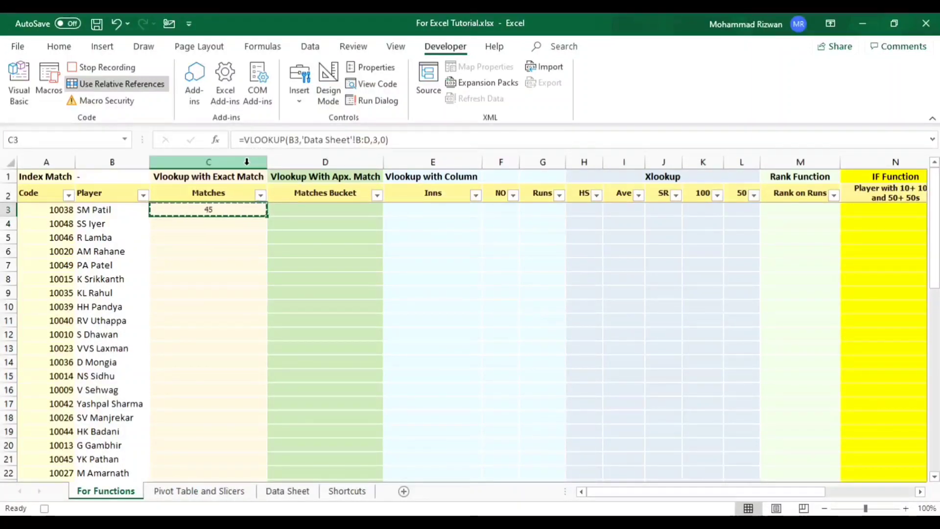
{"action": "key", "text": "shift+Down"}
{"action": "key", "text": "shift+Down"}
{"action": "key", "text": "shift+Down"}
{"action": "key", "text": "shift+Down"}
{"action": "key", "text": "shift+Down"}
{"action": "key", "text": "shift+Down"}
{"action": "key", "text": "shift+Down"}
{"action": "key", "text": "shift+Down"}
{"action": "key", "text": "shift+Down"}
{"action": "key", "text": "shift+Down"}
{"action": "key", "text": "shift+Down"}
{"action": "key", "text": "shift+Down"}
{"action": "key", "text": "shift+Down"}
{"action": "key", "text": "shift+Down"}
{"action": "key", "text": "shift+Down"}
{"action": "key", "text": "shift+Down"}
{"action": "key", "text": "shift+Down"}
{"action": "key", "text": "shift+Down"}
{"action": "key", "text": "shift+Down"}
{"action": "key", "text": "shift+Down"}
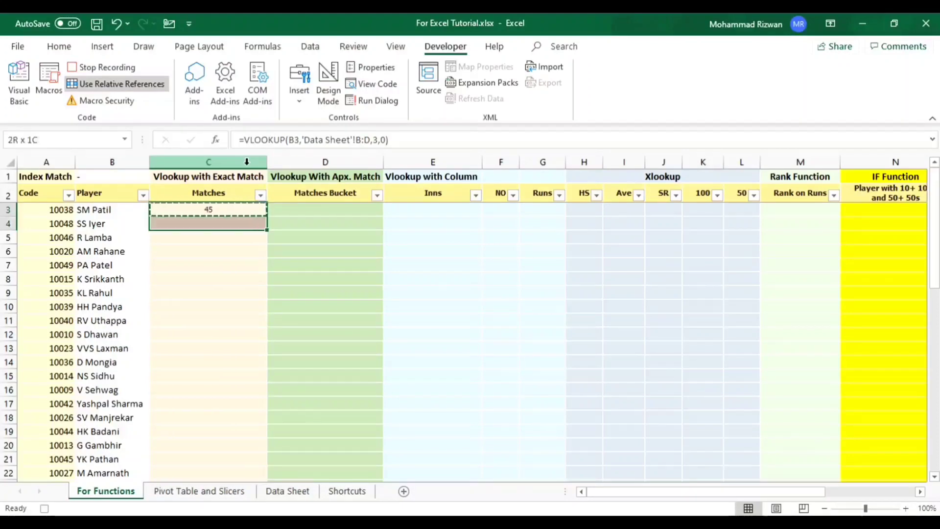
{"action": "key", "text": "ctrl+shift+Up"}
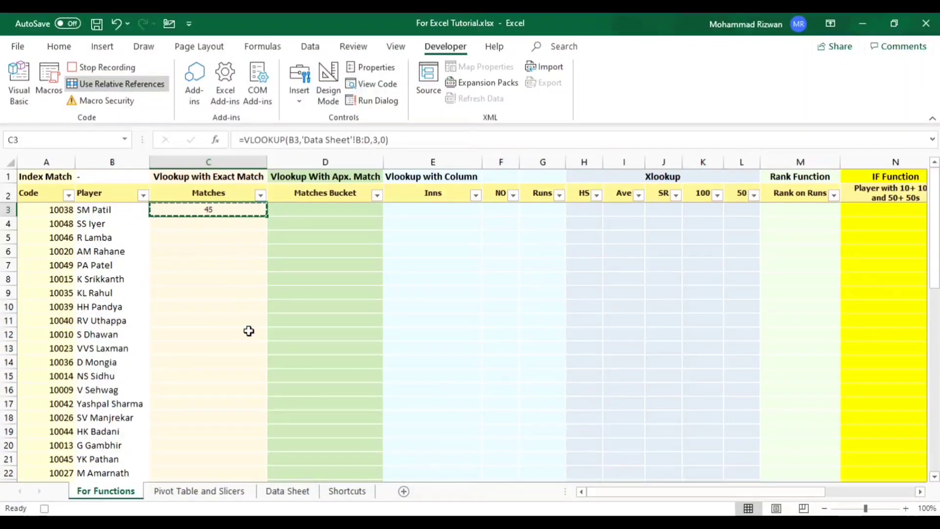
{"action": "key", "text": "shift+Down"}
{"action": "key", "text": "shift+Down"}
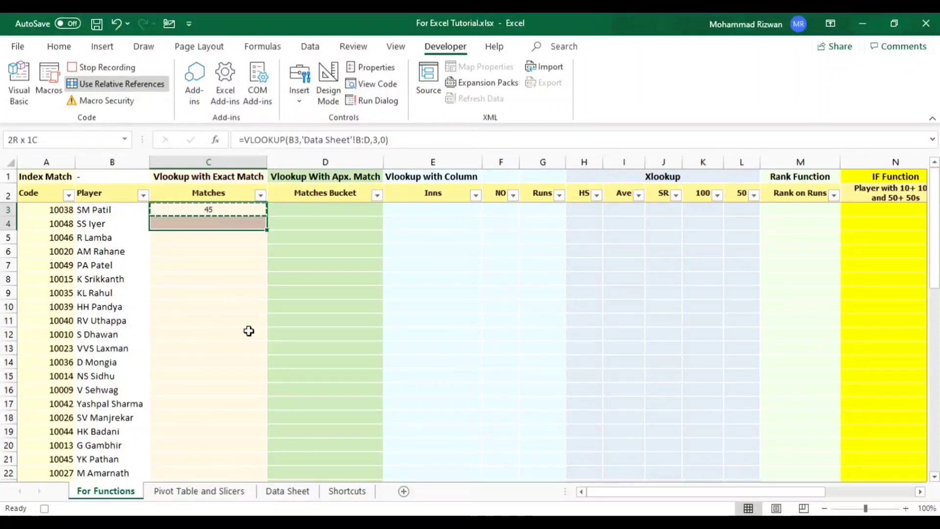
{"action": "key", "text": "shift+Down"}
{"action": "key", "text": "shift+Down"}
{"action": "key", "text": "shift+Down"}
{"action": "key", "text": "shift+Down"}
{"action": "key", "text": "shift+Down"}
{"action": "key", "text": "shift+Down"}
{"action": "key", "text": "shift+Down"}
{"action": "key", "text": "shift+Down"}
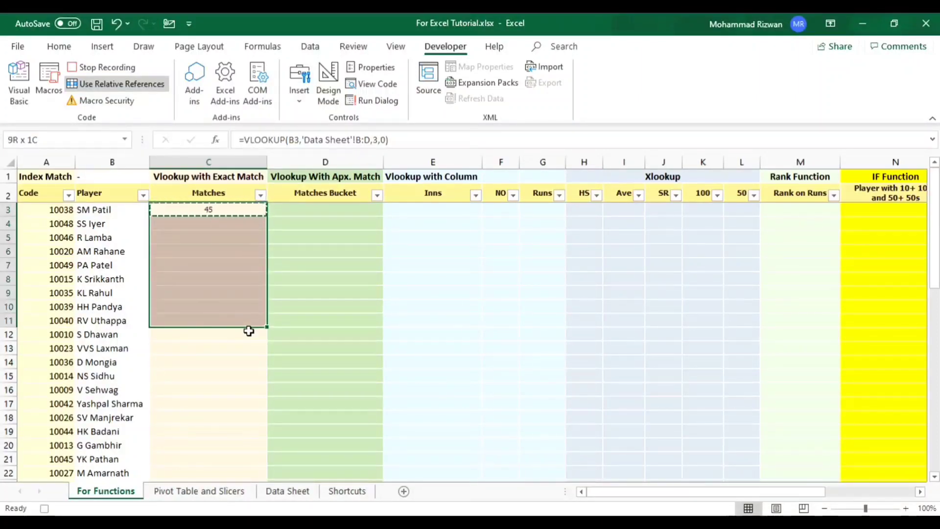
{"action": "key", "text": "shift+Down"}
{"action": "key", "text": "shift+Down"}
{"action": "key", "text": "shift+Down"}
{"action": "key", "text": "shift+Down"}
{"action": "key", "text": "shift+Down"}
{"action": "key", "text": "shift+Down"}
{"action": "key", "text": "shift+Down"}
{"action": "key", "text": "shift+Down"}
{"action": "key", "text": "shift+Down"}
{"action": "key", "text": "shift+Down"}
{"action": "key", "text": "shift+Down"}
{"action": "key", "text": "shift+Down"}
{"action": "key", "text": "shift+Down"}
{"action": "key", "text": "shift+Down"}
{"action": "key", "text": "shift+Down"}
{"action": "key", "text": "shift+Down"}
{"action": "key", "text": "shift+Down"}
{"action": "key", "text": "shift+Down"}
{"action": "key", "text": "shift+Down"}
{"action": "key", "text": "shift+Down"}
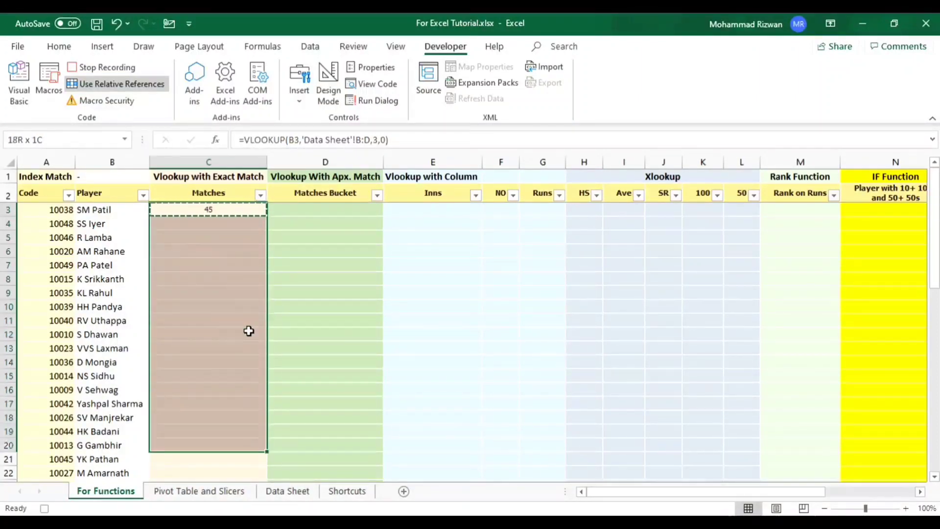
{"action": "key", "text": "shift+Down"}
{"action": "key", "text": "shift+Down"}
{"action": "key", "text": "shift+Down"}
{"action": "key", "text": "shift+Down"}
{"action": "key", "text": "shift+Down"}
{"action": "key", "text": "shift+Down"}
{"action": "key", "text": "shift+Down"}
{"action": "key", "text": "shift+Down"}
{"action": "key", "text": "shift+Down"}
{"action": "key", "text": "shift+Down"}
{"action": "key", "text": "shift+Down"}
{"action": "key", "text": "shift+Down"}
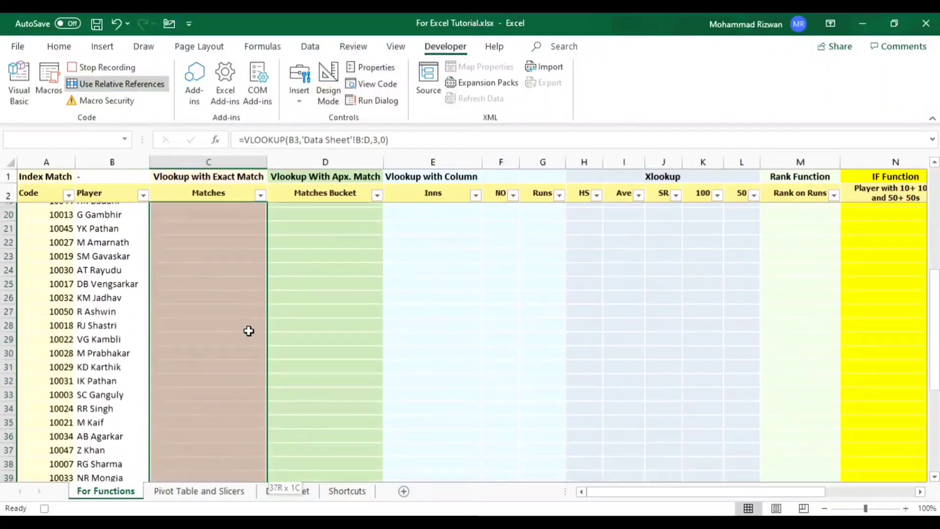
{"action": "key", "text": "shift+Down"}
{"action": "key", "text": "shift+Down"}
{"action": "key", "text": "shift+Down"}
{"action": "key", "text": "shift+Down"}
{"action": "key", "text": "shift+Down"}
{"action": "key", "text": "shift+Down"}
{"action": "key", "text": "shift+Down"}
{"action": "key", "text": "shift+Down"}
{"action": "key", "text": "shift+Down"}
{"action": "key", "text": "shift+Down"}
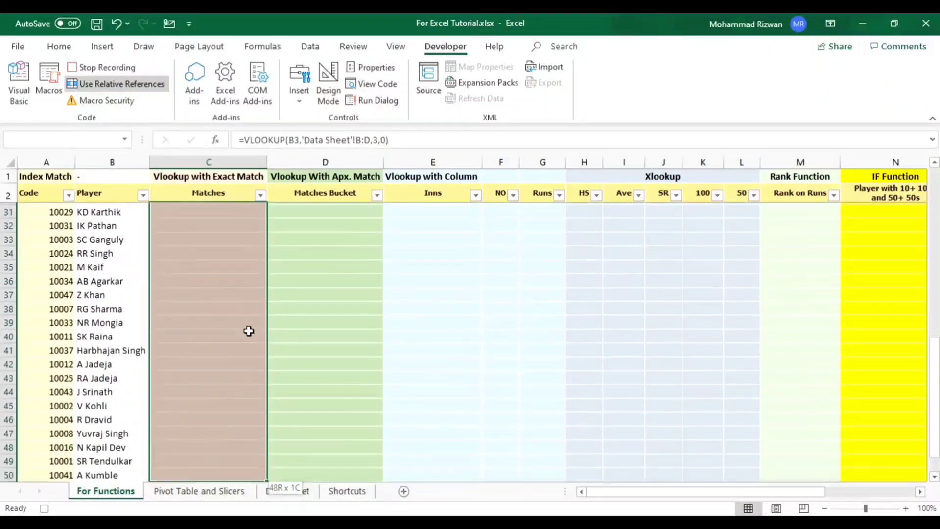
{"action": "left_click_drag", "start_coordinate": [249, 331], "coordinate": [248, 331]}
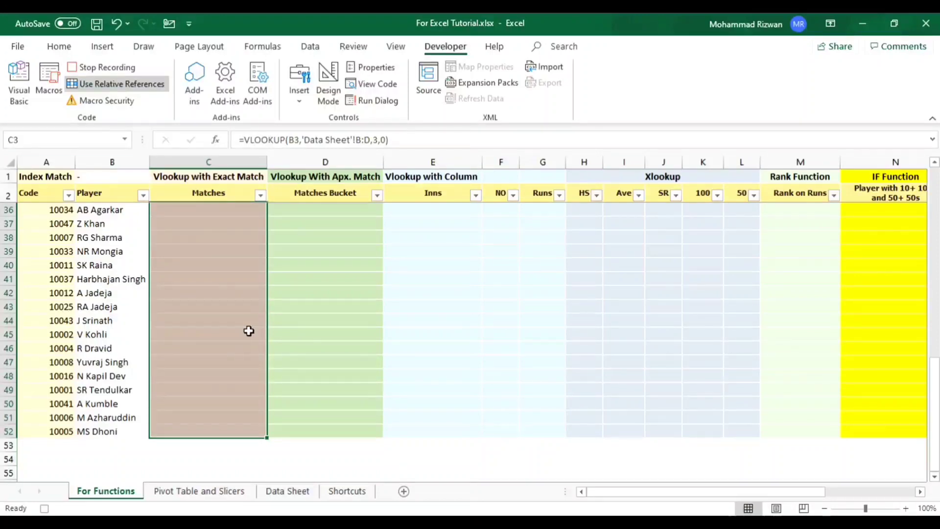
{"action": "key", "text": "ctrl+v"}
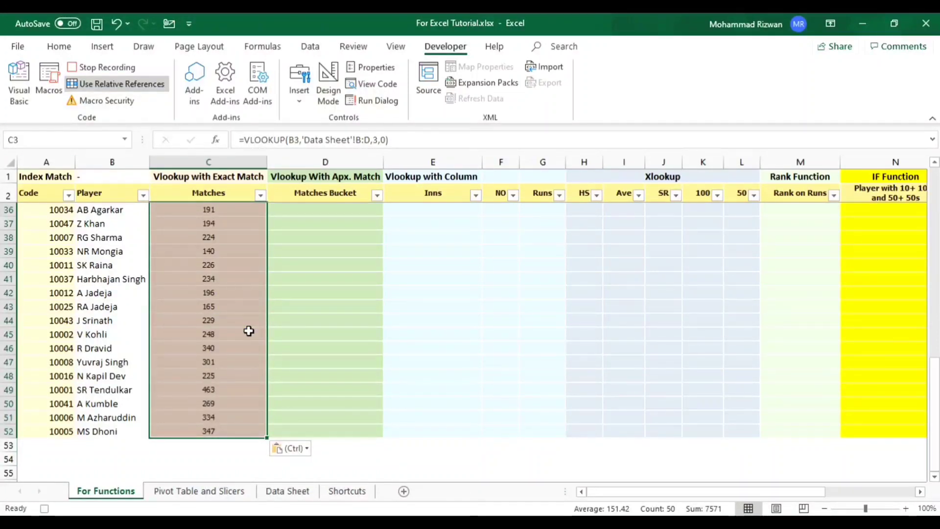
- Review the filled Matches column from C3 down to its last row, C52, and return to the first row
{"action": "key", "text": "Up"}
{"action": "key", "text": "Down"}
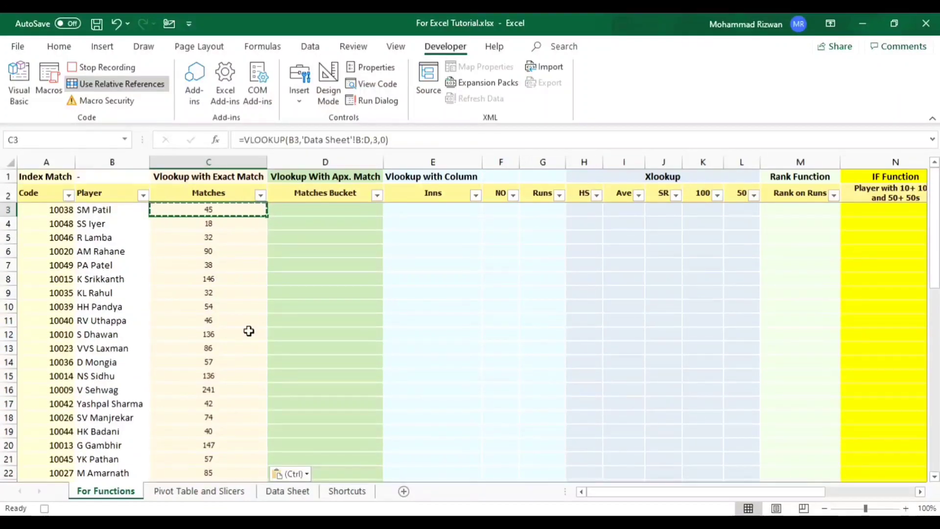
{"action": "key", "text": "Down"}
{"action": "key", "text": "Down"}
{"action": "key", "text": "Down"}
{"action": "key", "text": "Down"}
{"action": "key", "text": "ctrl+Down"}
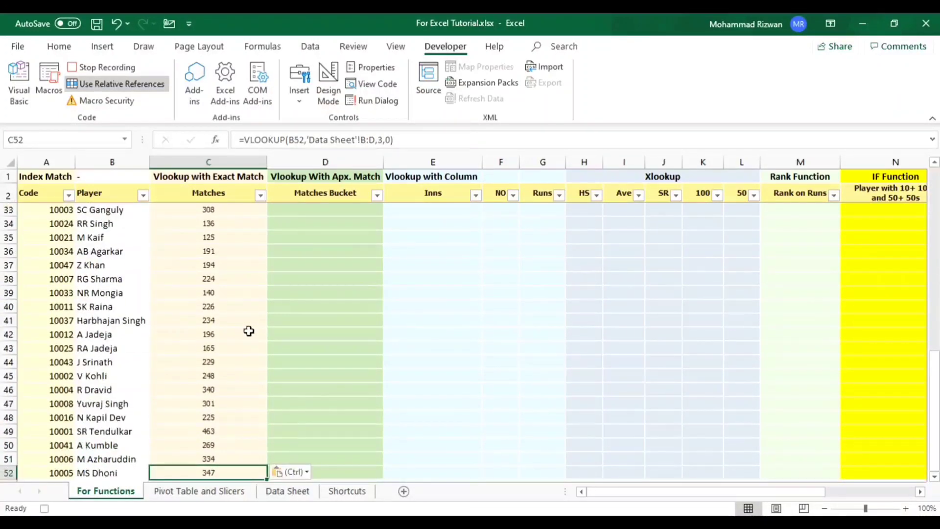
{"action": "key", "text": "Down"}
{"action": "key", "text": "Up"}
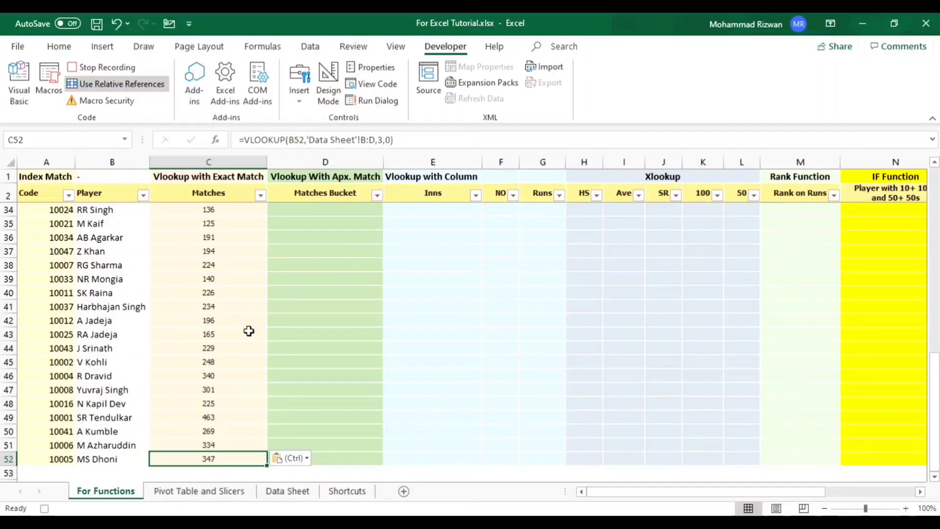
{"action": "key", "text": "ctrl+Up"}
{"action": "key", "text": "Down"}
{"action": "key", "text": "Down"}
- Hide the Xlookup columns H:L on For Functions
{"action": "key", "text": "Right"}
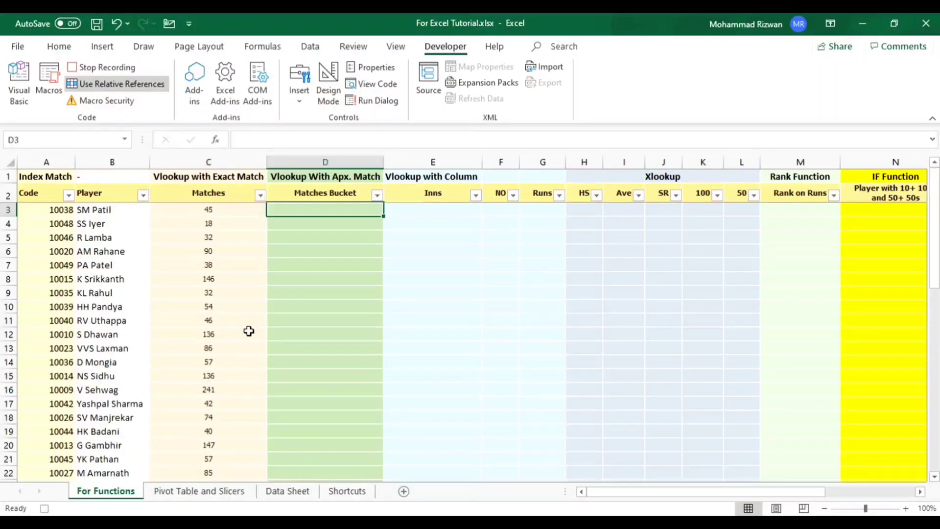
{"action": "key", "text": "Right"}
{"action": "key", "text": "Right"}
{"action": "key", "text": "Right"}
{"action": "key", "text": "Right"}
{"action": "key", "text": "Right"}
{"action": "key", "text": "Right"}
{"action": "key", "text": "Right"}
{"action": "key", "text": "Right"}
{"action": "key", "text": "Right"}
{"action": "key", "text": "Right"}
{"action": "key", "text": "Right"}
{"action": "key", "text": "Left"}
{"action": "key", "text": "Left"}
{"action": "key", "text": "Left"}
{"action": "key", "text": "Left"}
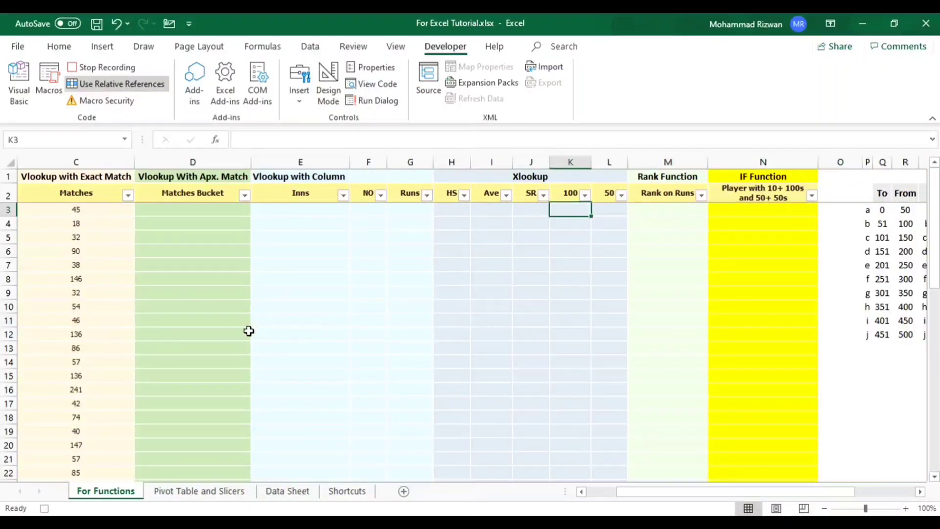
{"action": "key", "text": "ctrl+a"}
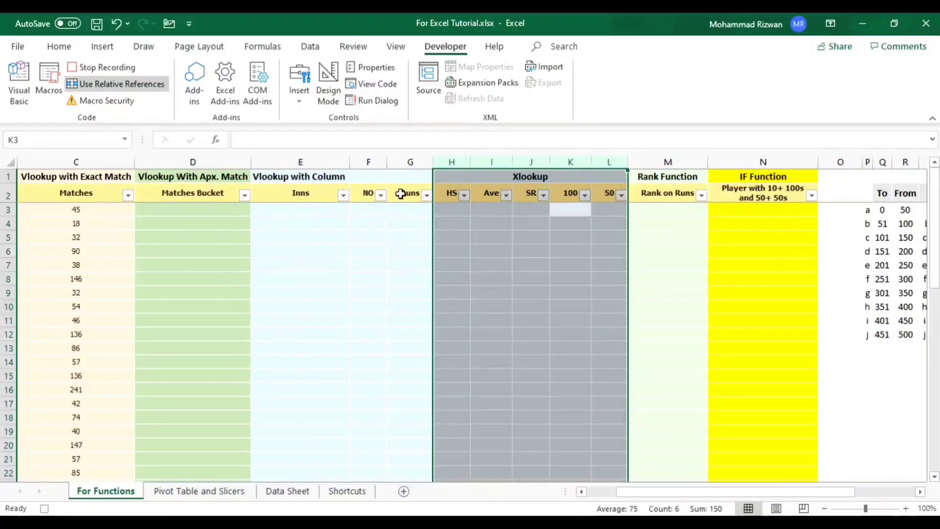
{"action": "right_click", "coordinate": [451, 166]}
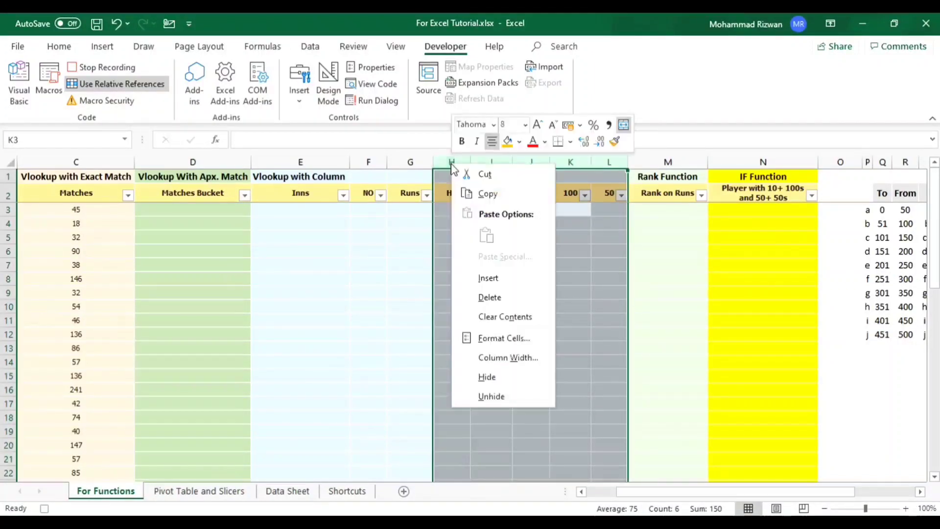
{"action": "left_click", "coordinate": [487, 376]}
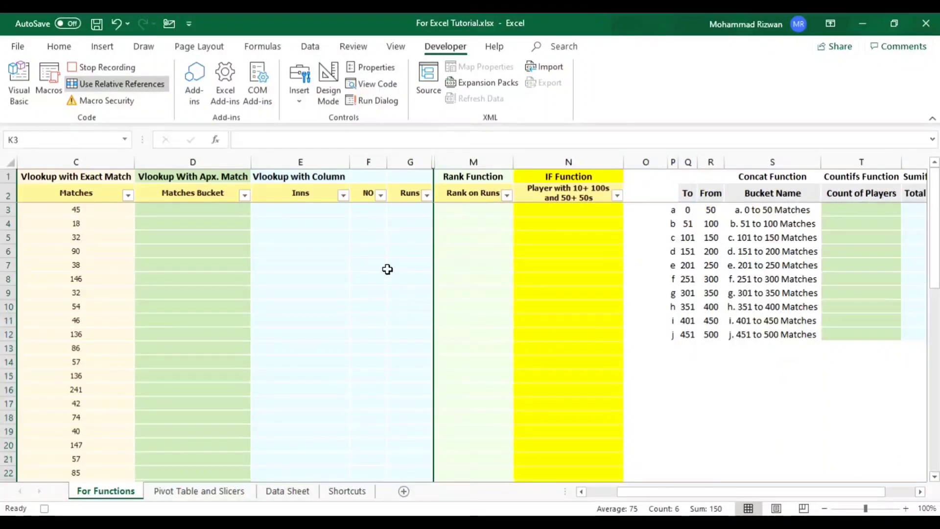
- Examine the Matches Bucket column and the bucket table of To, From and Bucket Name, selecting Q2:S12
{"action": "left_click", "coordinate": [345, 215]}
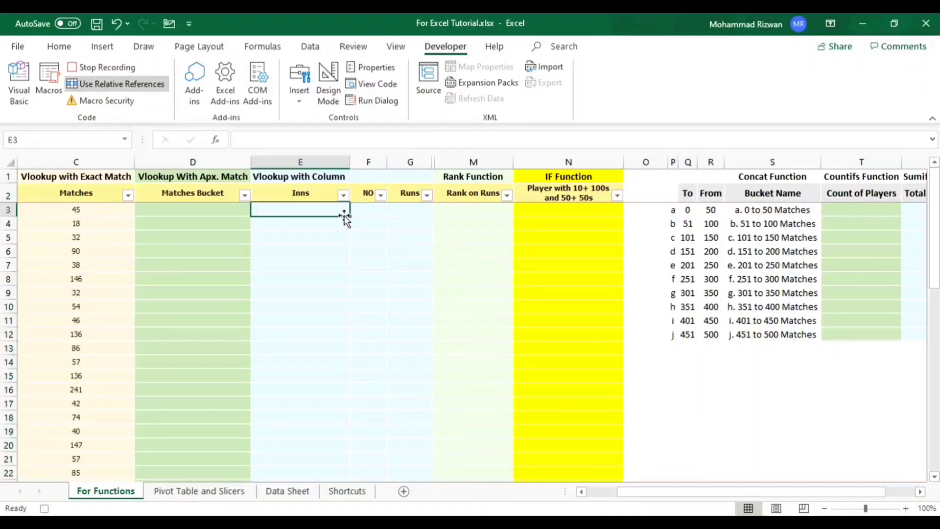
{"action": "key", "text": "Left"}
{"action": "key", "text": "Left"}
{"action": "key", "text": "Right"}
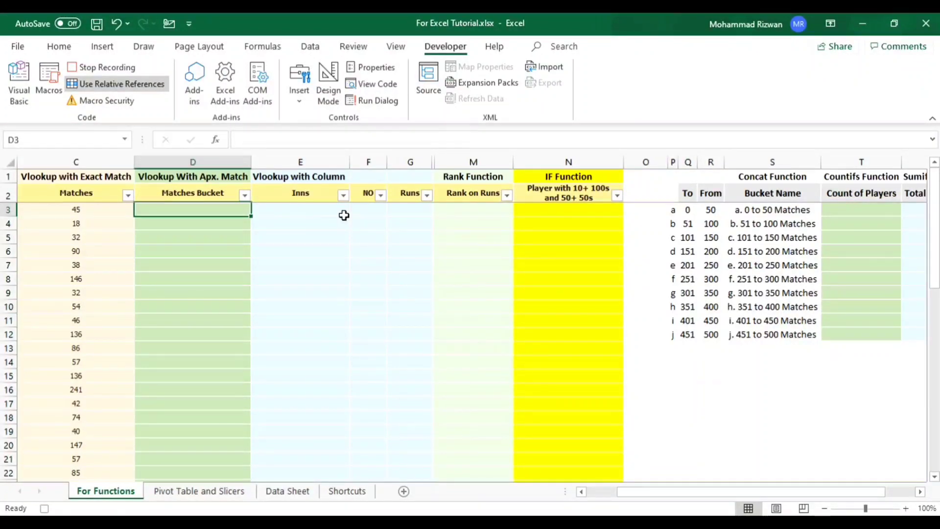
{"action": "key", "text": "Right"}
{"action": "key", "text": "Right"}
{"action": "key", "text": "Right"}
{"action": "key", "text": "Right"}
{"action": "key", "text": "Right"}
{"action": "key", "text": "Right"}
{"action": "key", "text": "Right"}
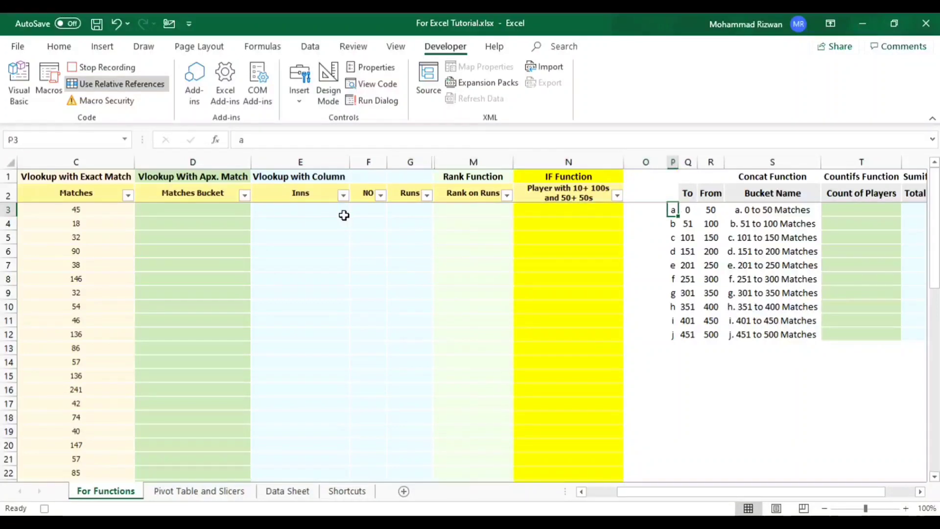
{"action": "key", "text": "Right"}
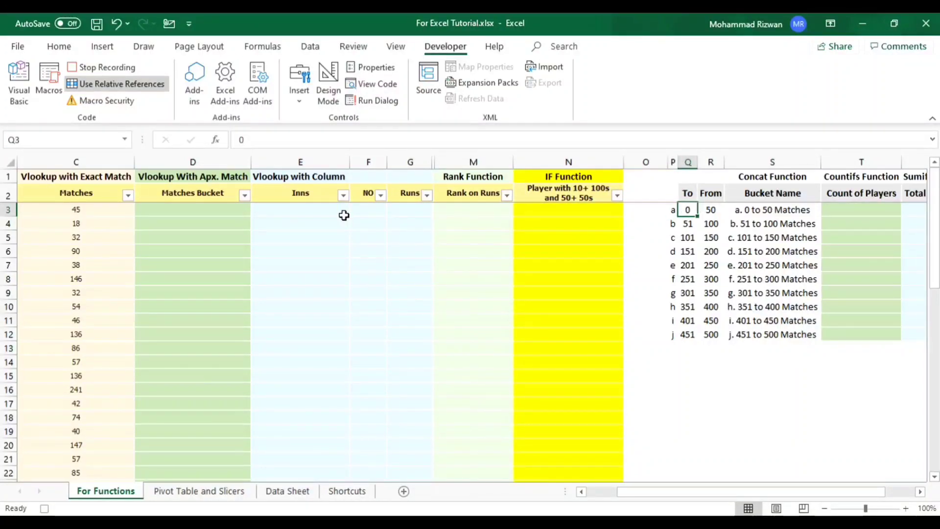
{"action": "key", "text": "shift+Up"}
{"action": "key", "text": "shift+Right"}
{"action": "key", "text": "shift+Right"}
{"action": "key", "text": "shift+Down"}
{"action": "key", "text": "shift+Down"}
{"action": "key", "text": "shift+Down"}
{"action": "key", "text": "shift+Down"}
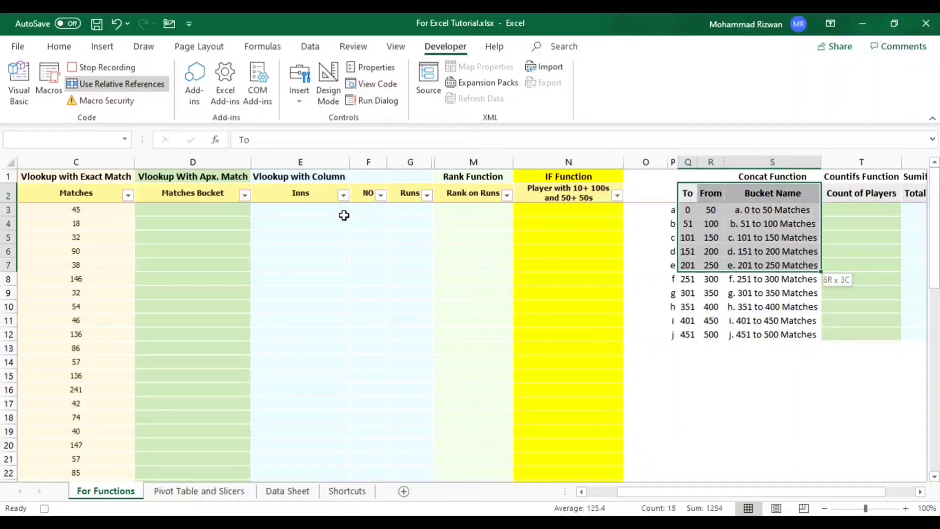
{"action": "key", "text": "shift+Down"}
{"action": "key", "text": "shift+Down"}
{"action": "key", "text": "shift+Down"}
{"action": "key", "text": "shift+Down"}
{"action": "key", "text": "shift+Down"}
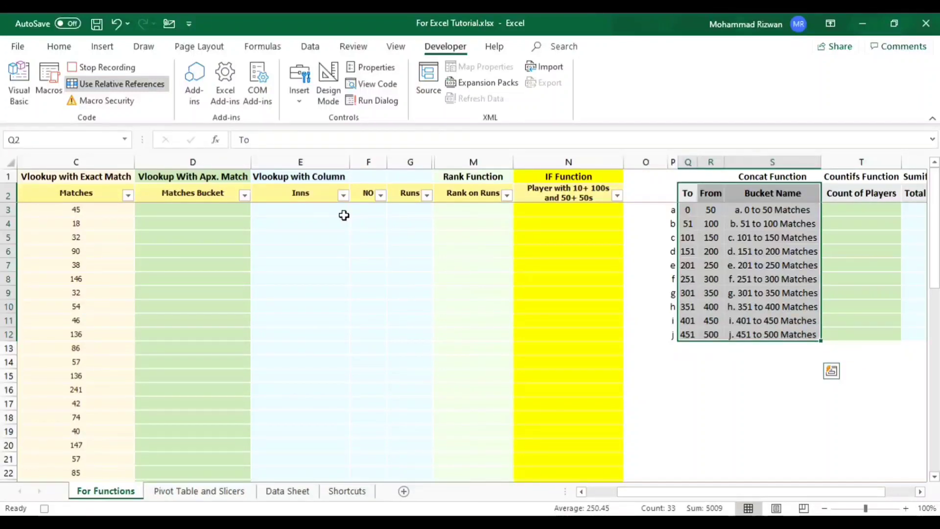
- Examine the first To and From limits and the CONCAT formulas behind the bucket names in S3:S6
{"action": "key", "text": "Down"}
{"action": "key", "text": "Down"}
{"action": "key", "text": "Up"}
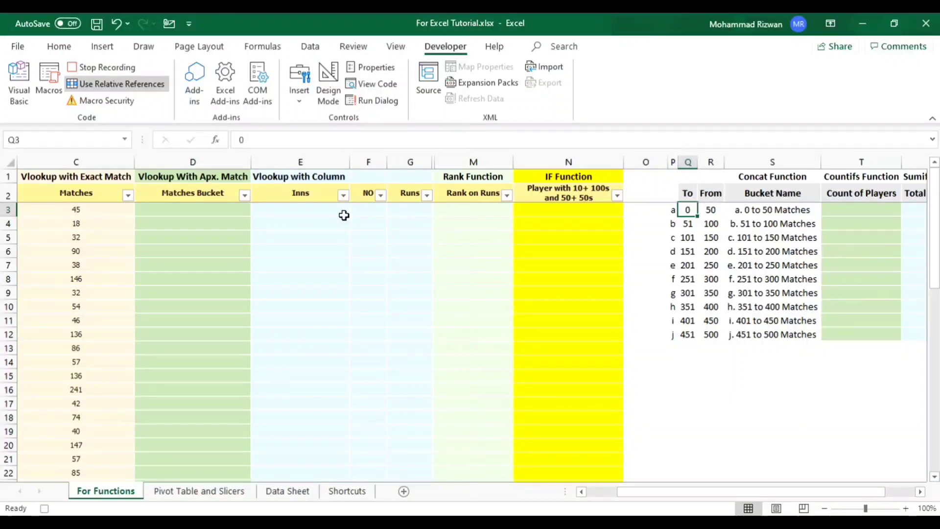
{"action": "key", "text": "Right"}
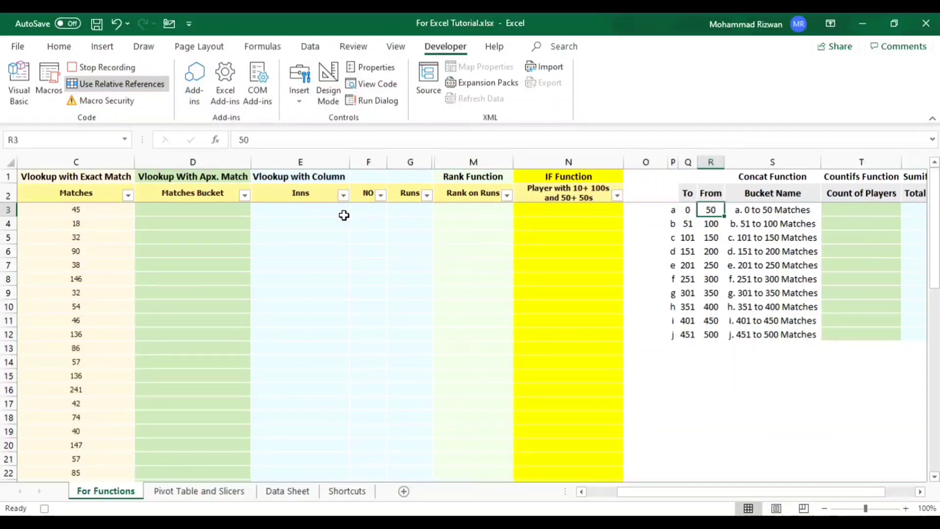
{"action": "key", "text": "Right"}
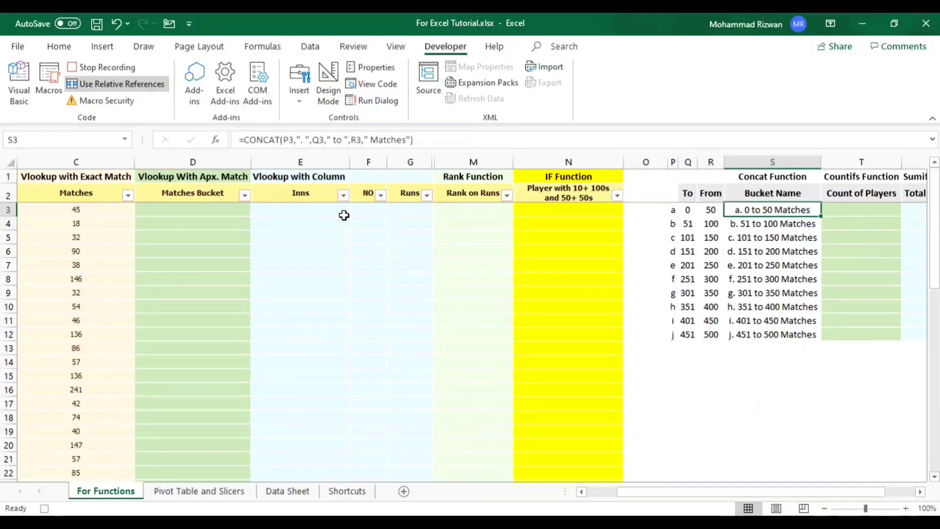
{"action": "key", "text": "Down"}
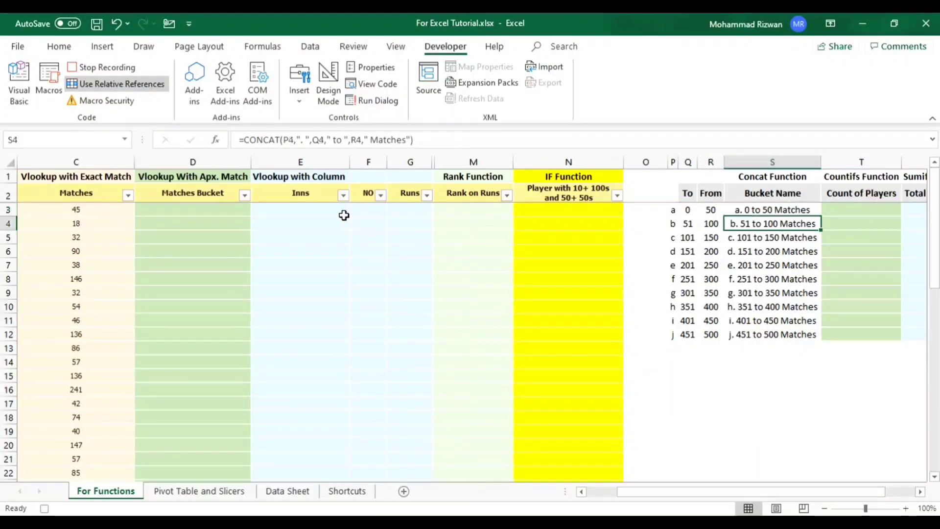
{"action": "key", "text": "Down"}
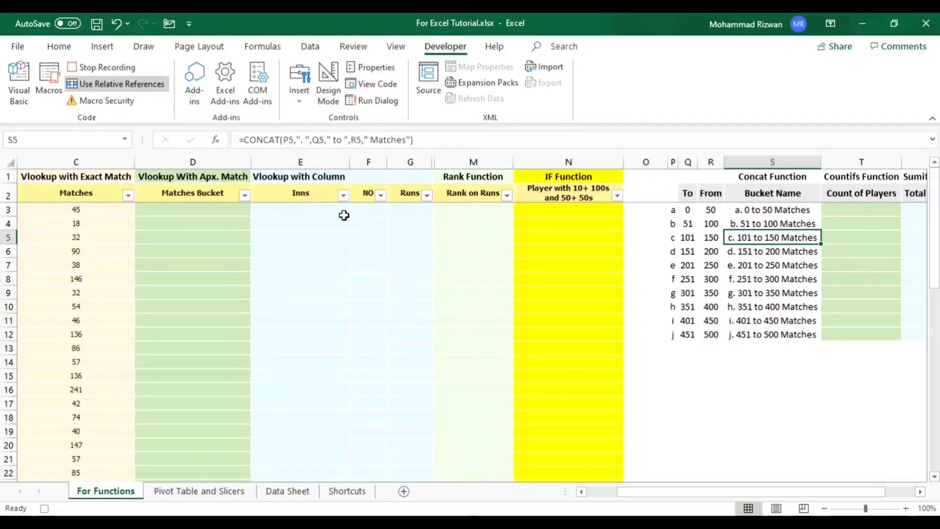
{"action": "key", "text": "Down"}
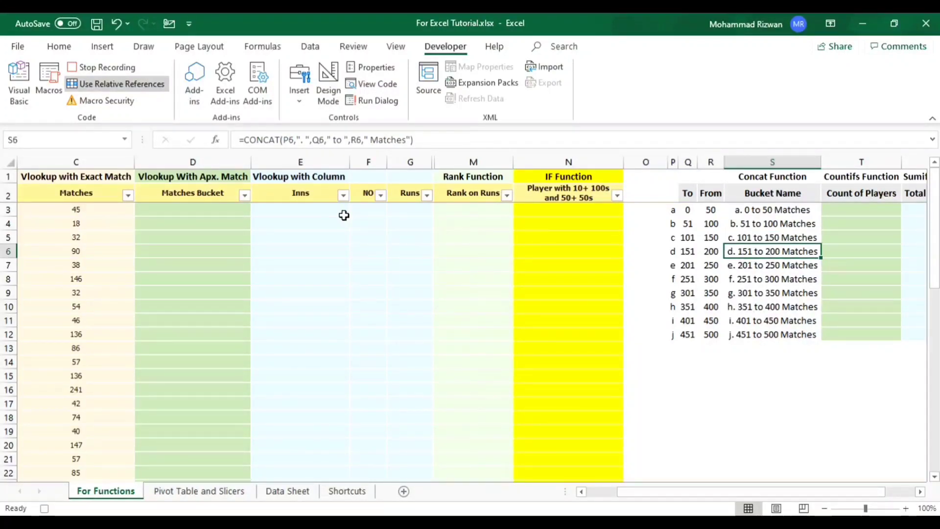
{"action": "key", "text": "Up"}
{"action": "key", "text": "Up"}
{"action": "key", "text": "Up"}
{"action": "key", "text": "Left"}
{"action": "key", "text": "Left"}
{"action": "key", "text": "Left"}
{"action": "key", "text": "ctrl+Left"}
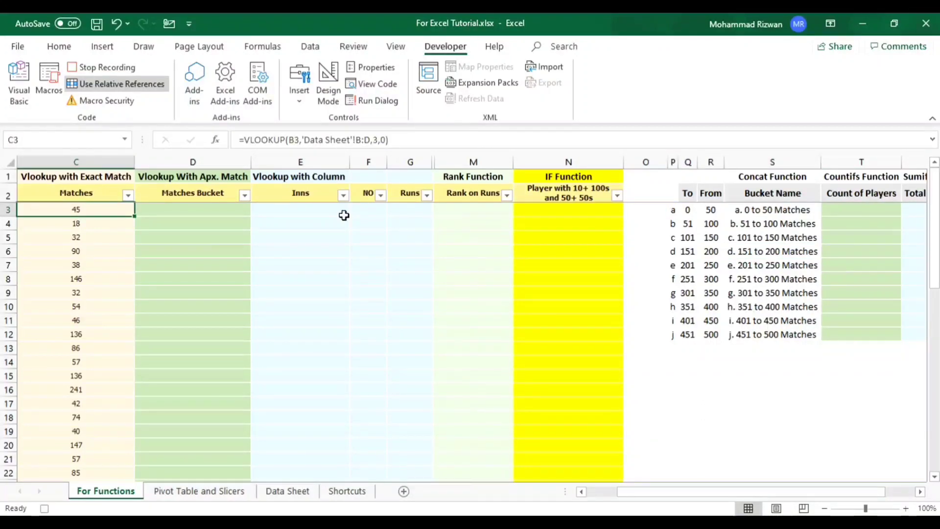
- Begin a VLOOKUP formula in D3 of the Matches Bucket column with C3 as the lookup value
{"action": "key", "text": "Right"}
{"action": "key", "text": "Up"}
{"action": "key", "text": "Down"}
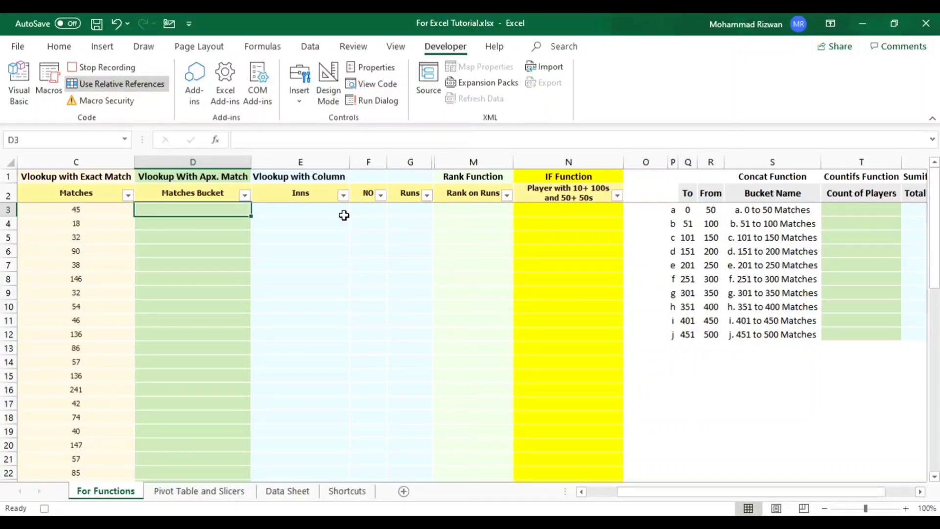
{"action": "left_click", "coordinate": [101, 160]}
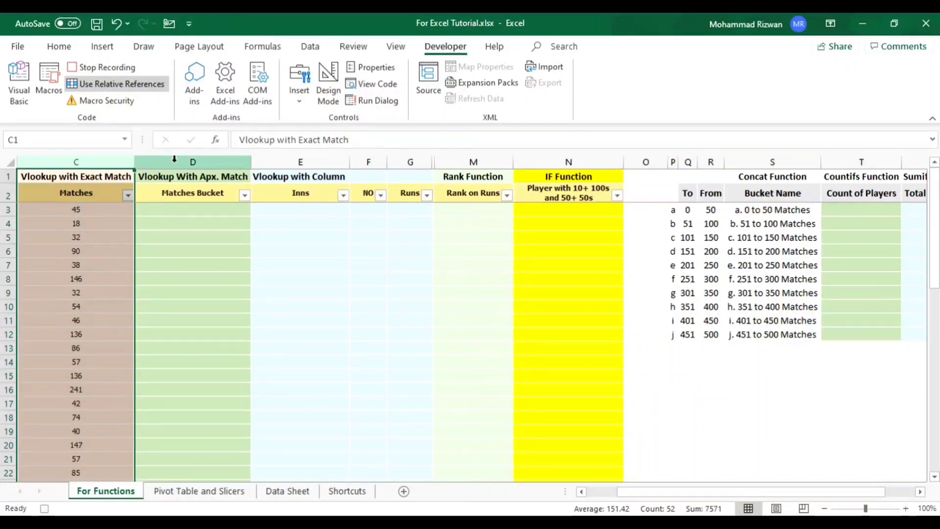
{"action": "left_click", "coordinate": [181, 208]}
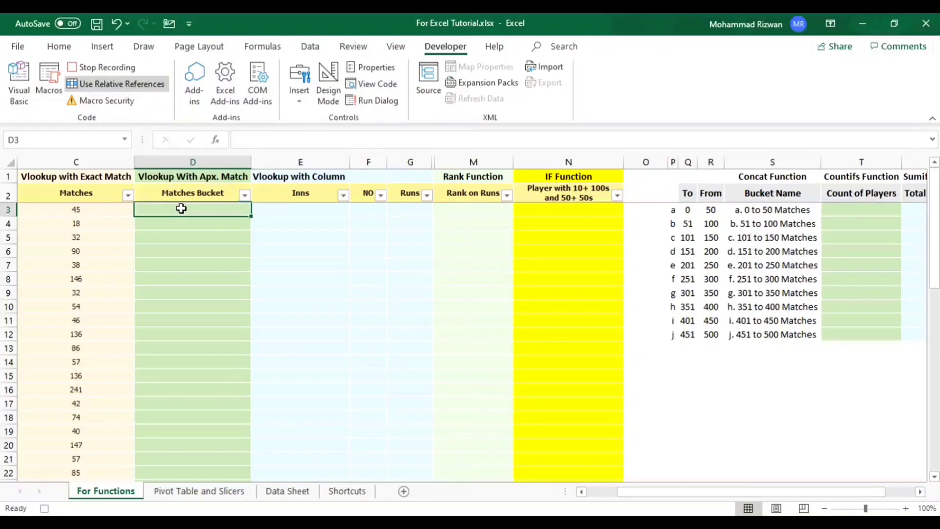
{"action": "type", "text": "=vloo"}
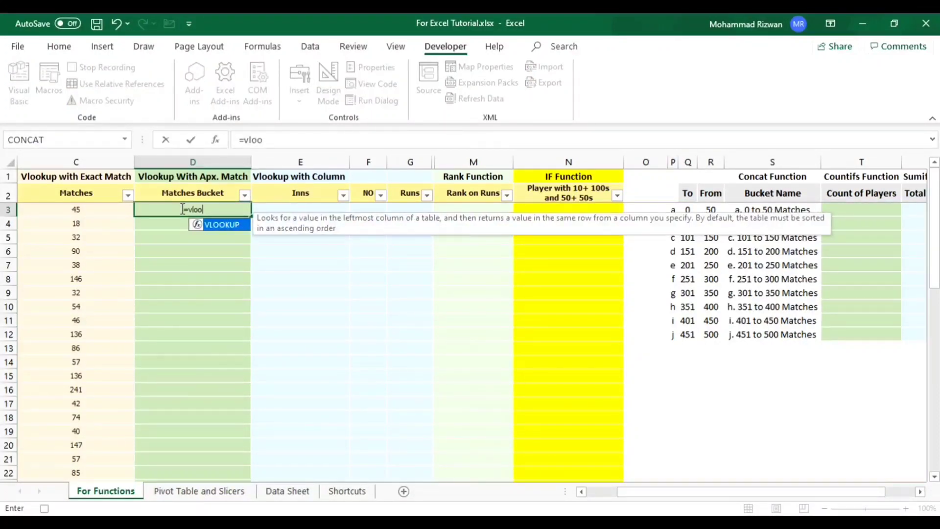
{"action": "key", "text": "Tab"}
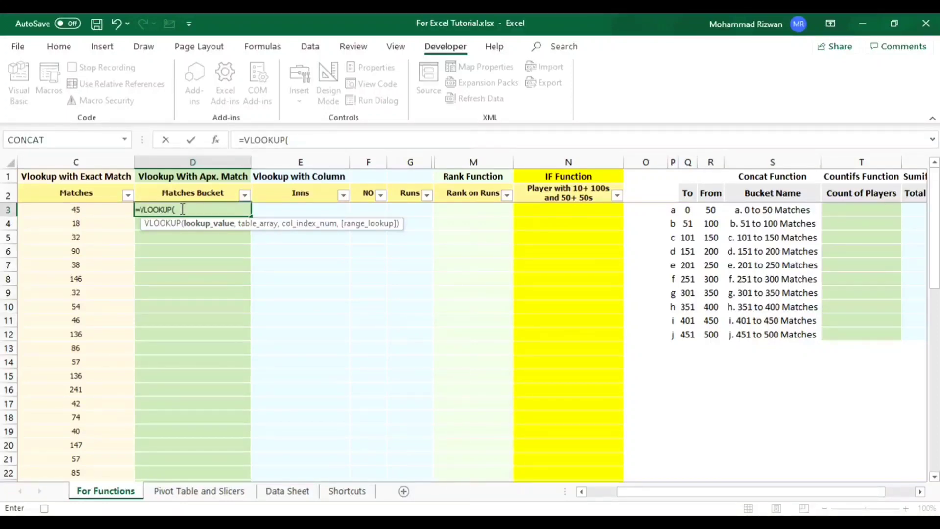
{"action": "left_click", "coordinate": [85, 209]}
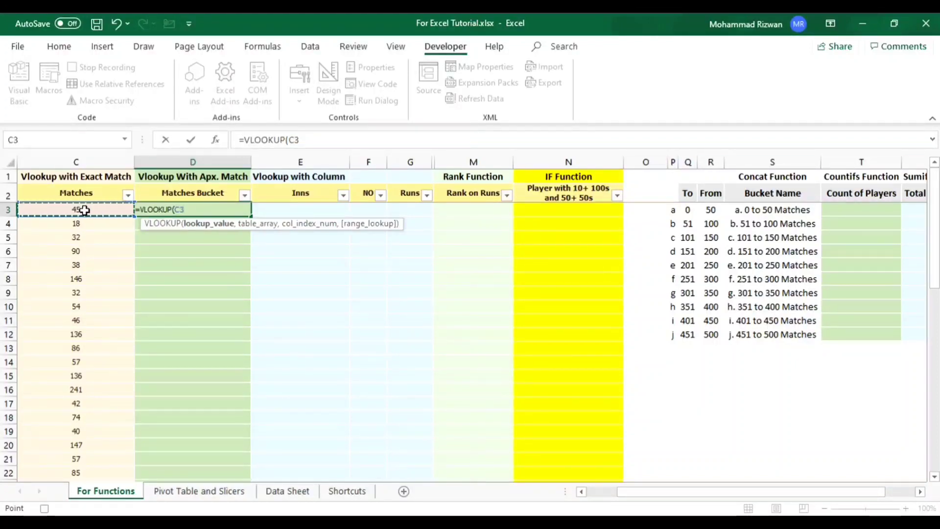
{"action": "type", "text": ","}
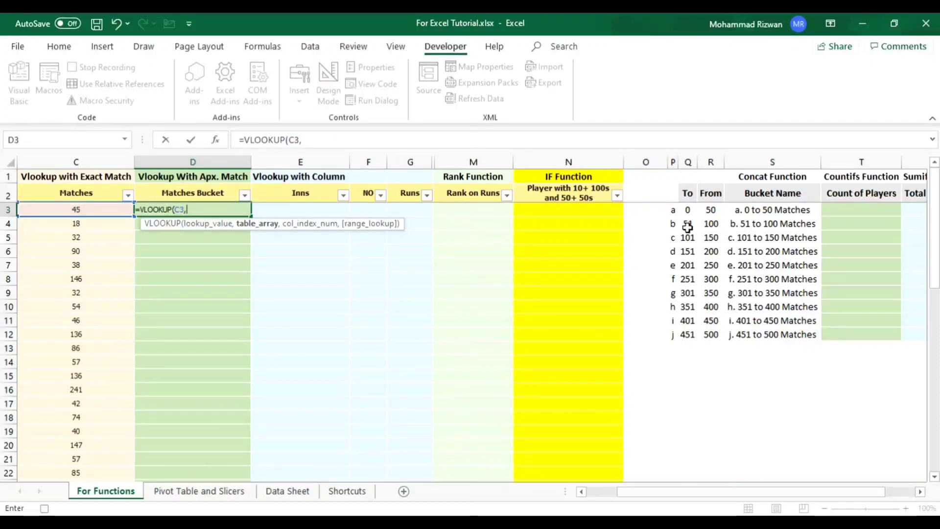
- Complete the D3 formula with table range Q3:S12, column index 3 and approximate match 1
{"action": "left_click_drag", "start_coordinate": [689, 210], "coordinate": [766, 333]}
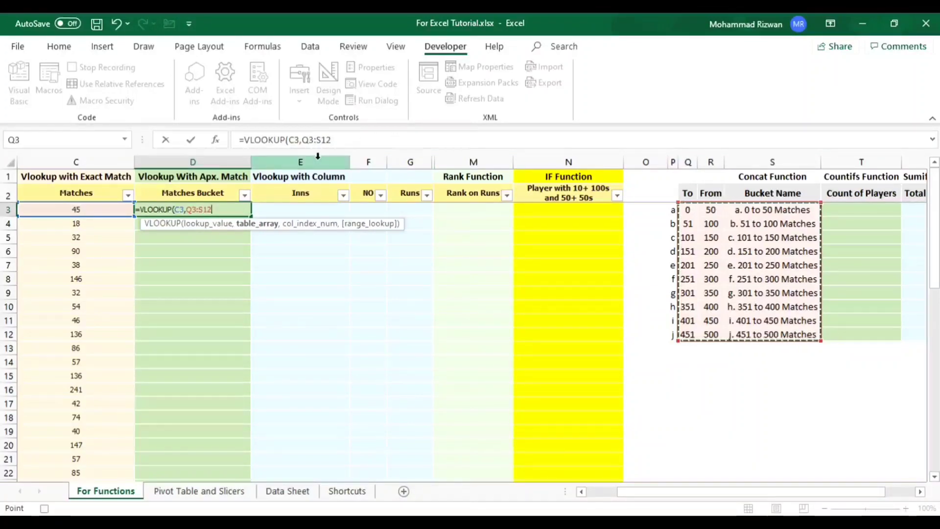
{"action": "left_click", "coordinate": [352, 141]}
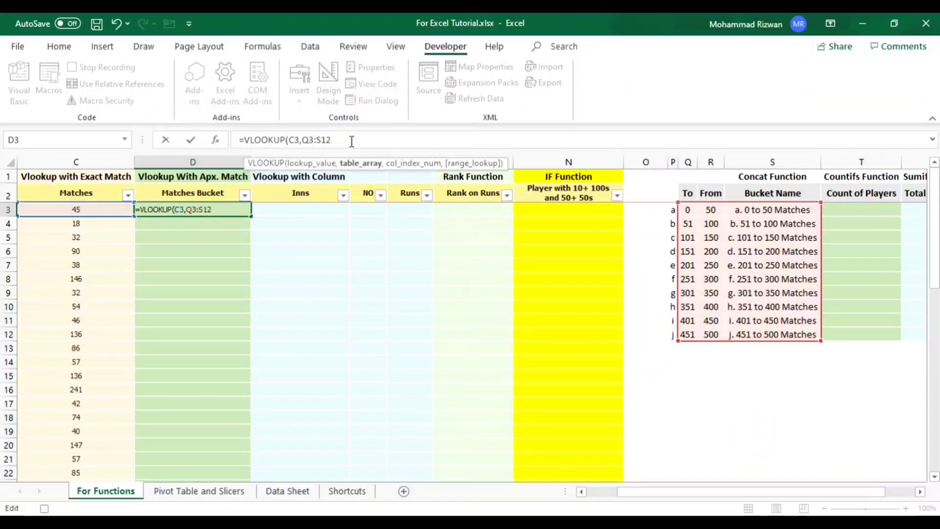
{"action": "type", "text": ",3"}
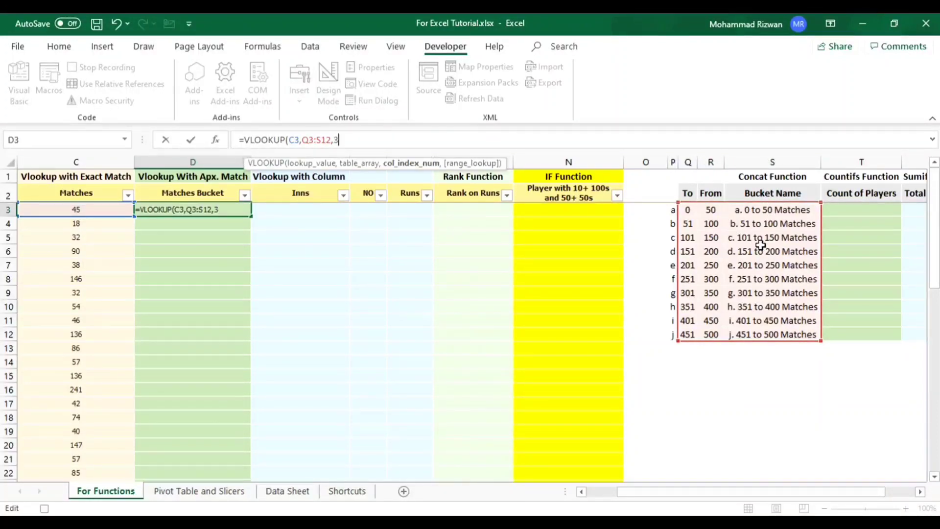
{"action": "type", "text": ",1"}
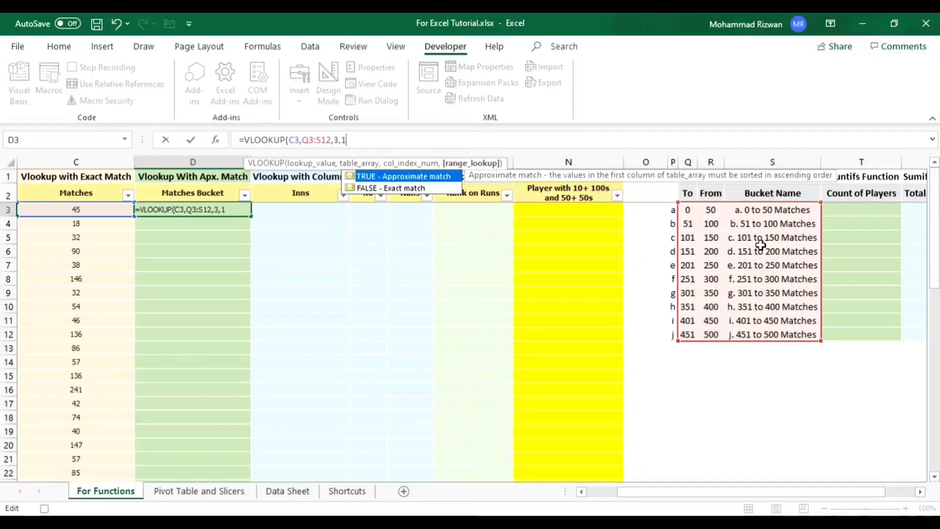
{"action": "type", "text": ")"}
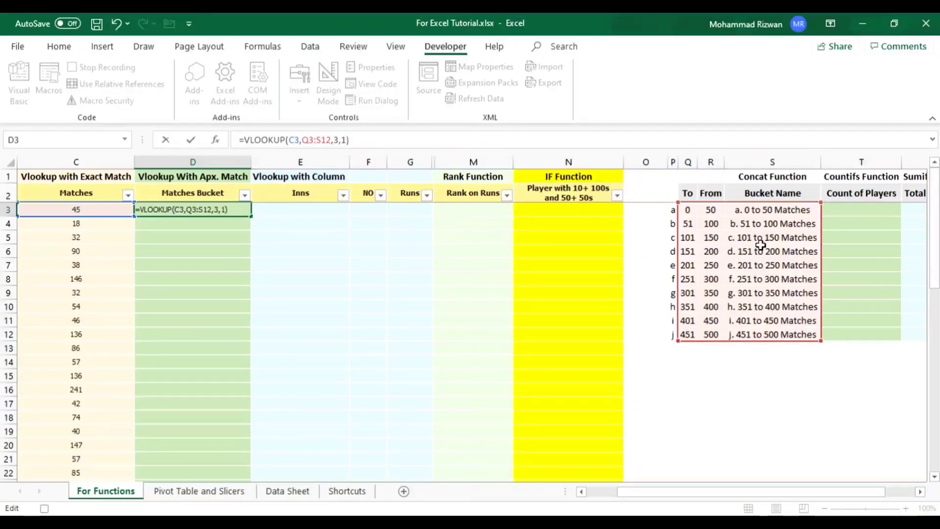
{"action": "key", "text": "Return"}
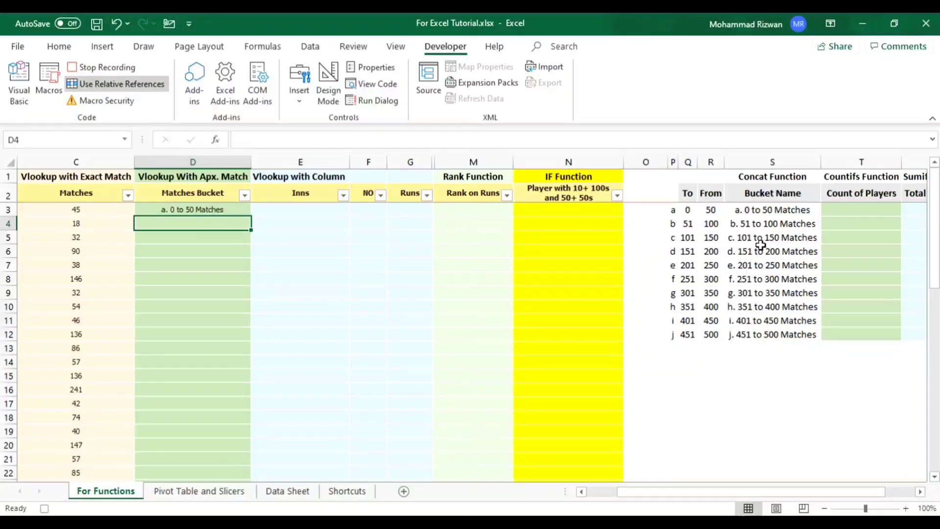
- Copy the VLOOKUP formula from D3 down the Matches Bucket column through D52, and return to D3
{"action": "key", "text": "Up"}
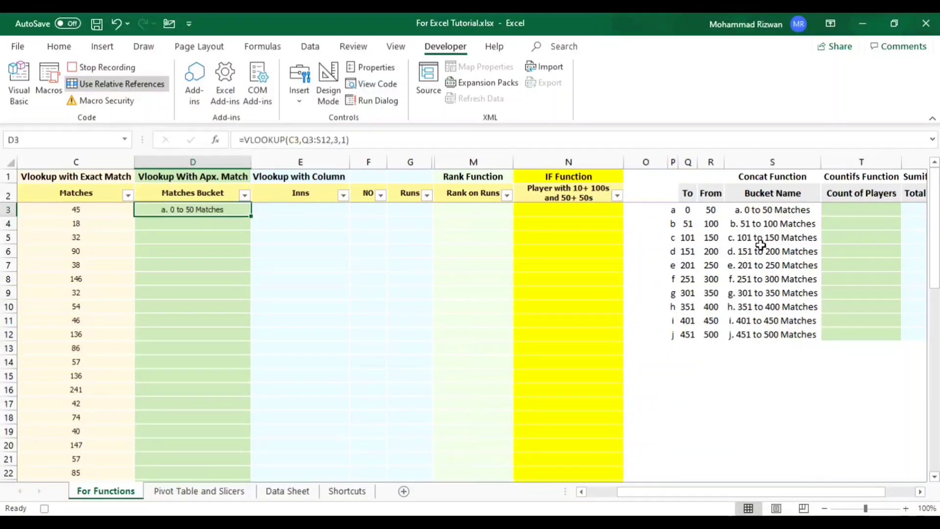
{"action": "key", "text": "ctrl+c"}
{"action": "key", "text": "shift+Down"}
{"action": "key", "text": "shift+Down"}
{"action": "key", "text": "shift+Down"}
{"action": "key", "text": "shift+Down"}
{"action": "key", "text": "shift+Down"}
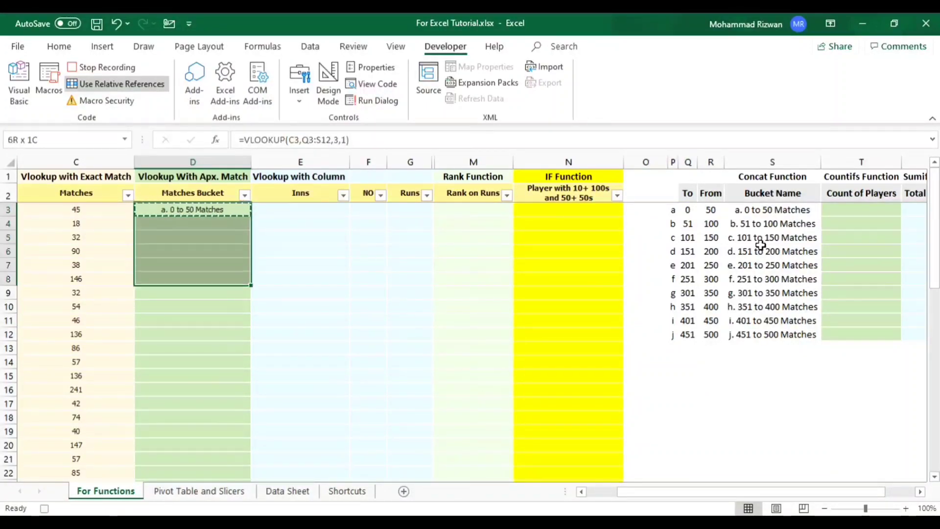
{"action": "key", "text": "shift+Down"}
{"action": "key", "text": "shift+Down"}
{"action": "key", "text": "shift+Down"}
{"action": "key", "text": "shift+Down"}
{"action": "key", "text": "shift+Down"}
{"action": "key", "text": "shift+Down"}
{"action": "key", "text": "shift+Down"}
{"action": "key", "text": "shift+Down"}
{"action": "key", "text": "shift+Down"}
{"action": "key", "text": "shift+Down"}
{"action": "key", "text": "shift+Down"}
{"action": "key", "text": "shift+Down"}
{"action": "key", "text": "shift+Down"}
{"action": "key", "text": "shift+Down"}
{"action": "key", "text": "shift+Down"}
{"action": "key", "text": "shift+Down"}
{"action": "key", "text": "shift+Down"}
{"action": "key", "text": "shift+Down"}
{"action": "key", "text": "shift+Down"}
{"action": "key", "text": "shift+Down"}
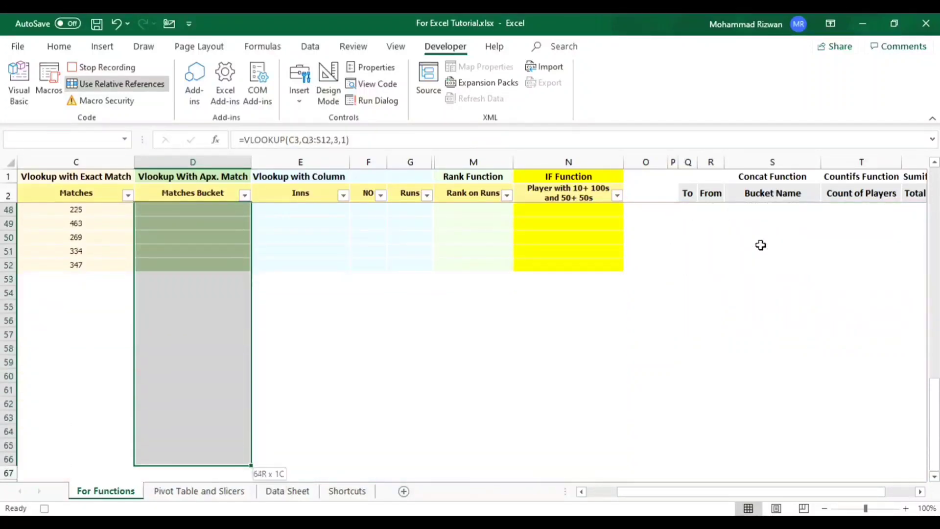
{"action": "key", "text": "shift+Up"}
{"action": "key", "text": "shift+Up"}
{"action": "key", "text": "shift+Up"}
{"action": "key", "text": "shift+Up"}
{"action": "key", "text": "shift+Up"}
{"action": "key", "text": "shift+Up"}
{"action": "key", "text": "shift+Up"}
{"action": "key", "text": "shift+Up"}
{"action": "key", "text": "shift+Up"}
{"action": "key", "text": "shift+Up"}
{"action": "key", "text": "shift+Up"}
{"action": "key", "text": "shift+Up"}
{"action": "key", "text": "shift+Up"}
{"action": "key", "text": "shift+Up"}
{"action": "key", "text": "ctrl+v"}
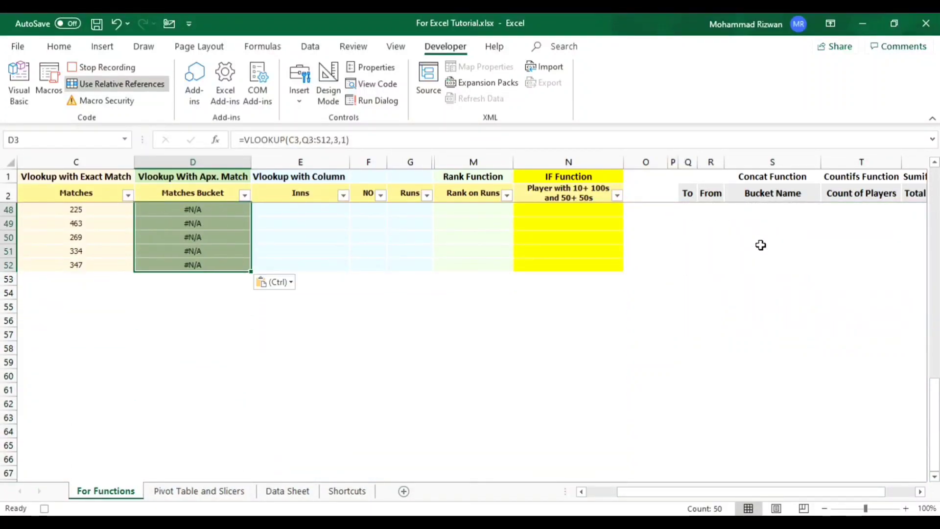
{"action": "key", "text": "ctrl+Up"}
{"action": "key", "text": "Down"}
{"action": "key", "text": "Down"}
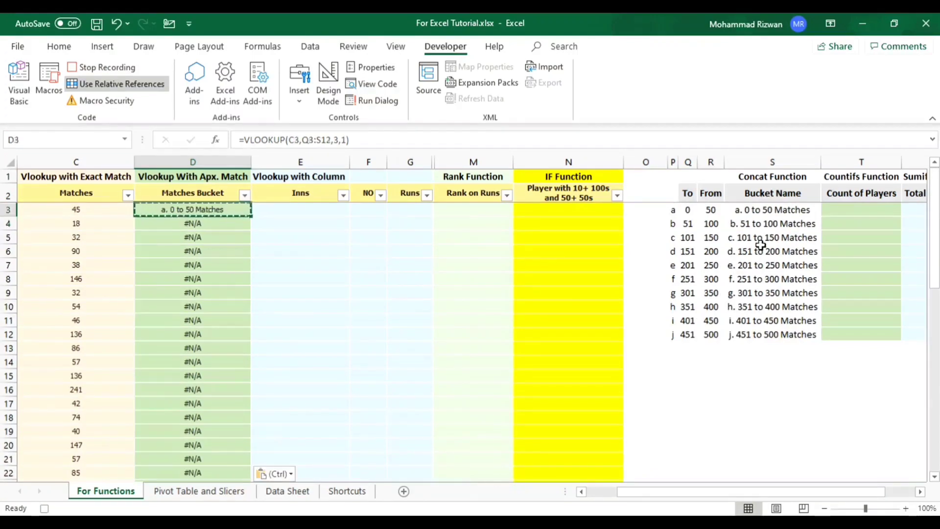
{"action": "key", "text": "Escape"}
- Compare the VLOOKUP formulas in D3 and D4 of the Matches Bucket column
{"action": "key", "text": "Up"}
{"action": "key", "text": "Down"}
{"action": "key", "text": "Down"}
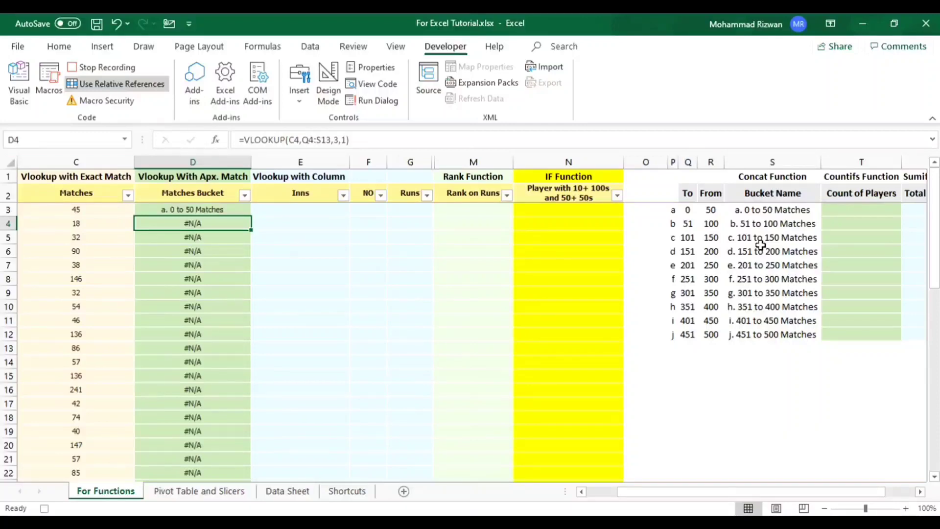
{"action": "key", "text": "Up"}
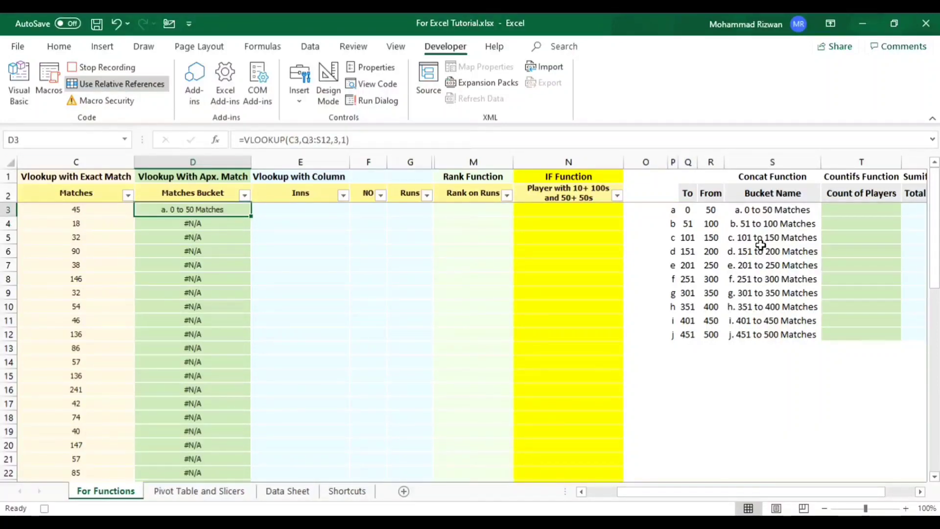
{"action": "key", "text": "Down"}
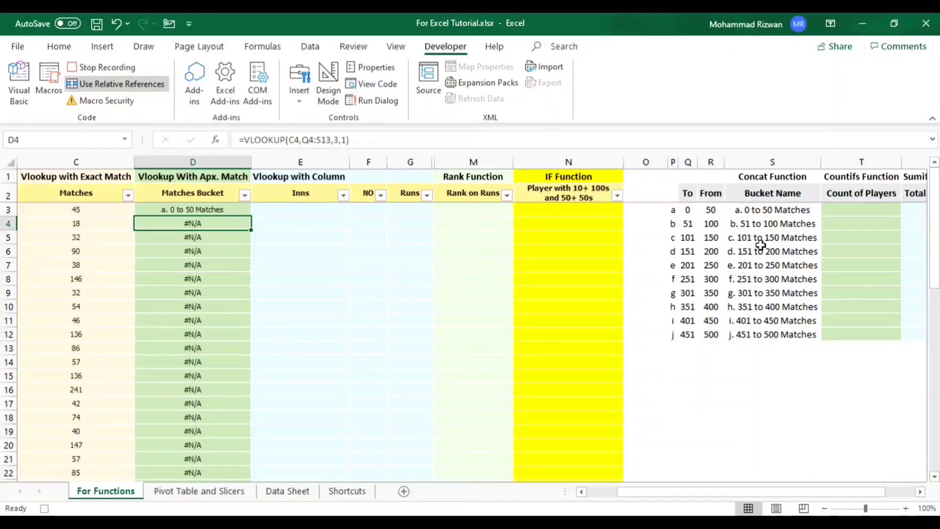
{"action": "key", "text": "F2"}
{"action": "key", "text": "Escape"}
{"action": "key", "text": "Up"}
{"action": "key", "text": "Down"}
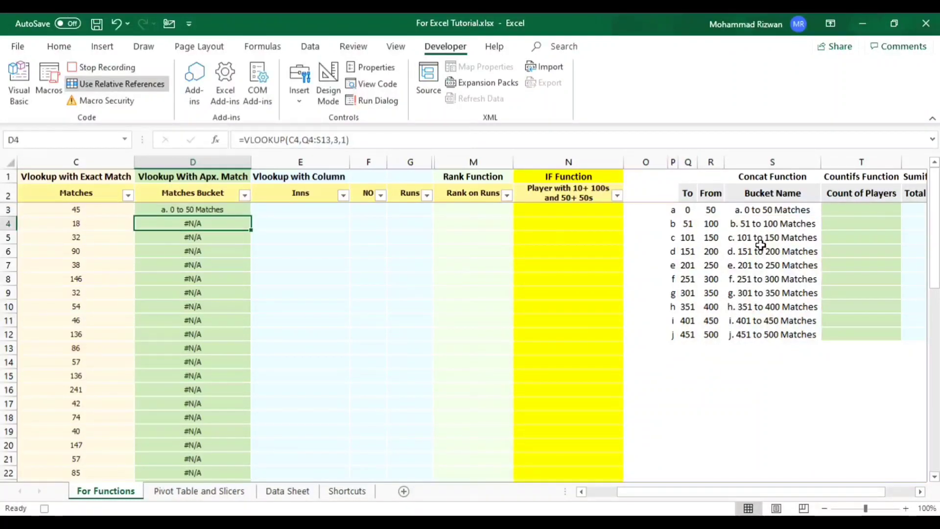
- Inspect the table ranges referenced by the copied VLOOKUP formulas in D4 through D8, and return to D3
{"action": "key", "text": "F2"}
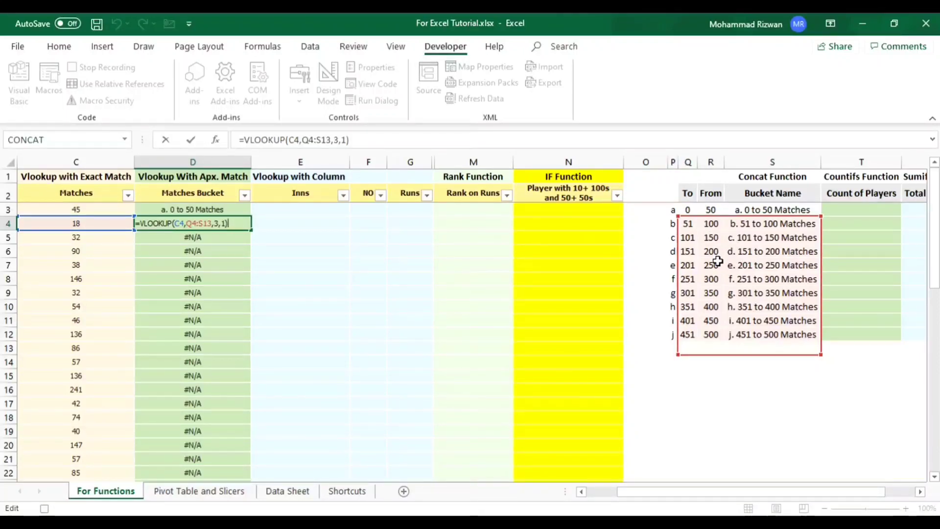
{"action": "key", "text": "Return"}
{"action": "key", "text": "F2"}
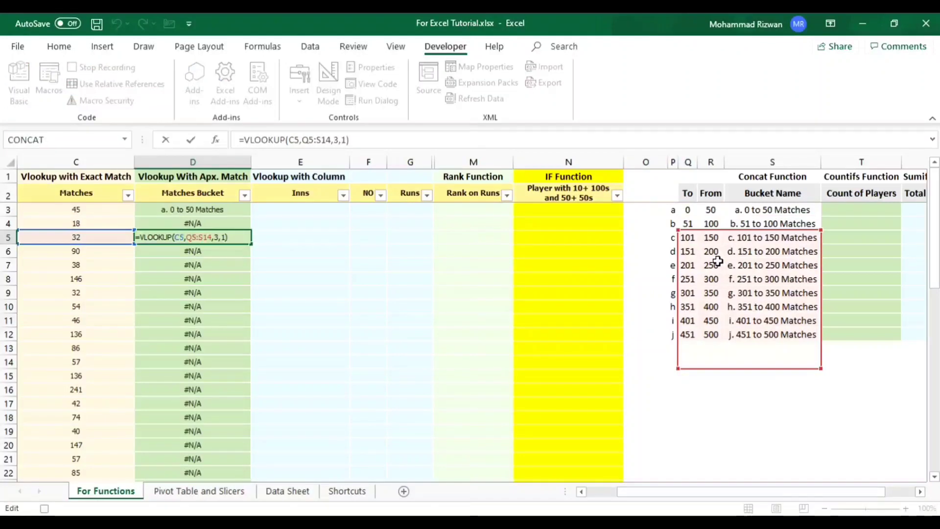
{"action": "key", "text": "Return"}
{"action": "key", "text": "F2"}
{"action": "key", "text": "Return"}
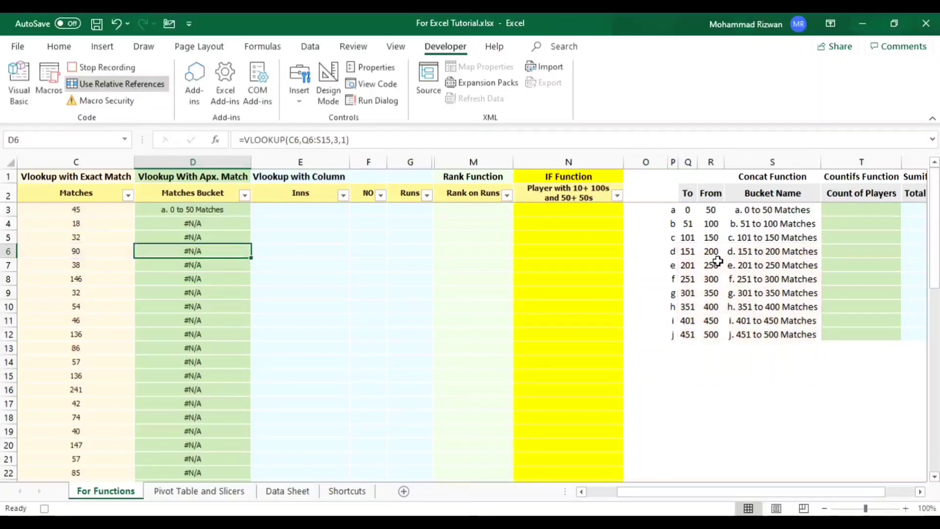
{"action": "key", "text": "F2"}
{"action": "key", "text": "Return"}
{"action": "key", "text": "F2"}
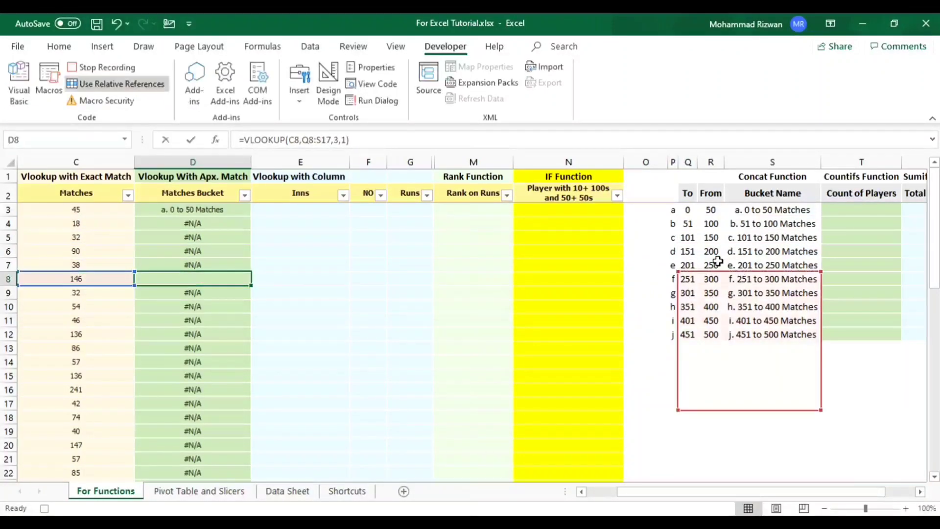
{"action": "key", "text": "Escape"}
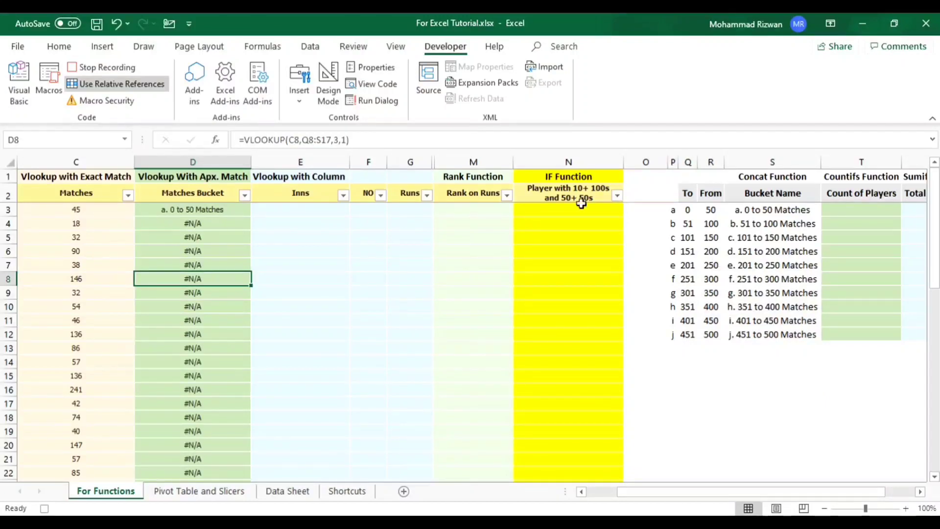
{"action": "left_click", "coordinate": [206, 209]}
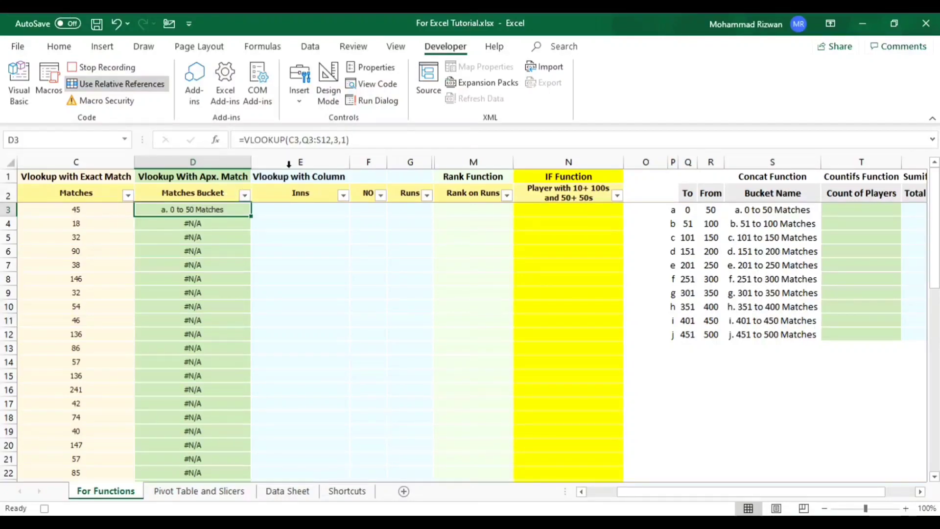
- Make the start of the table range absolute as $Q$3 in the D3 VLOOKUP formula
{"action": "left_click", "coordinate": [311, 141]}
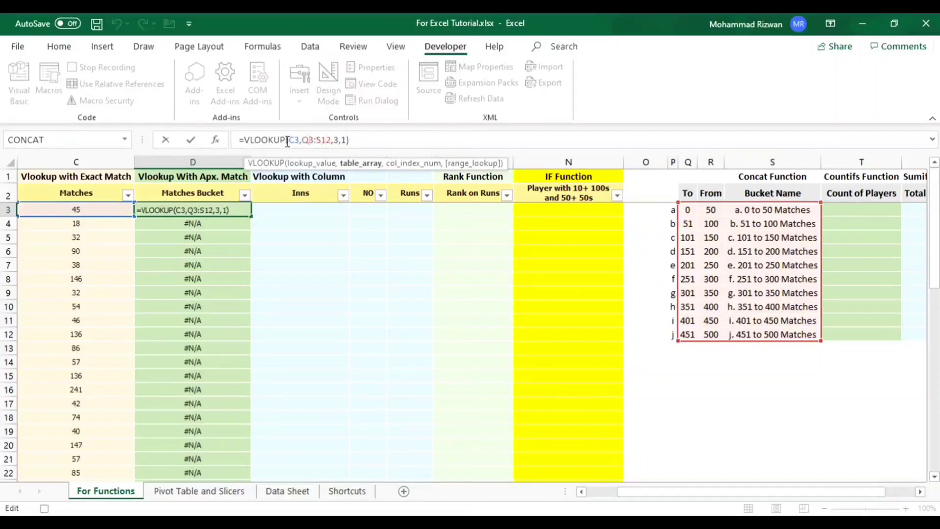
{"action": "key", "text": "Left"}
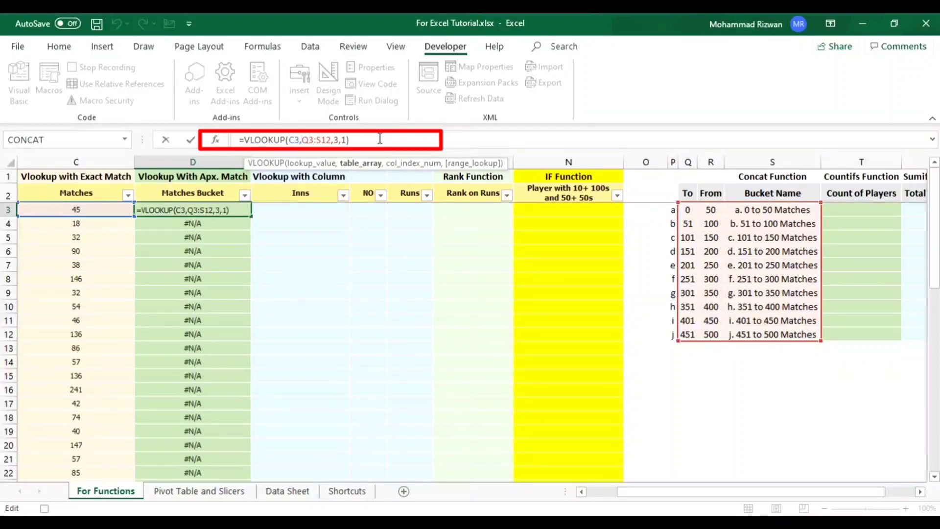
{"action": "type", "text": "$Q"}
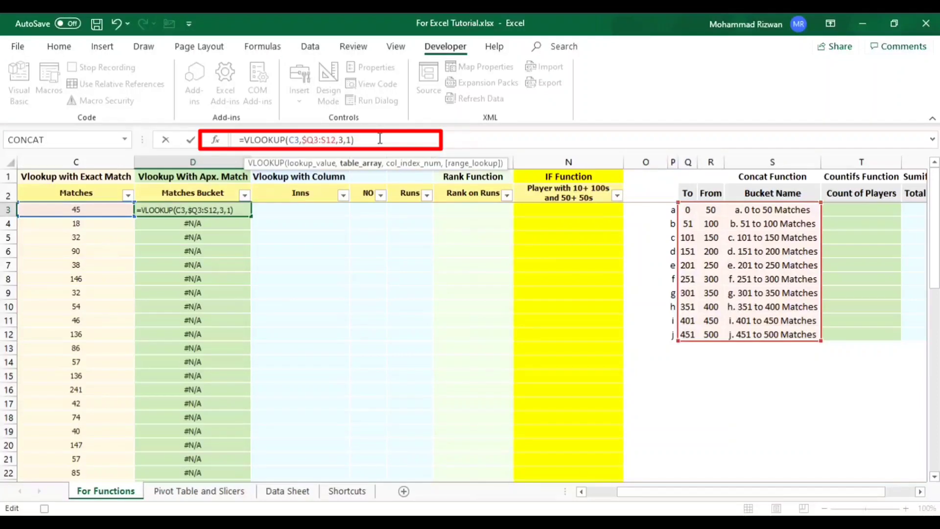
{"action": "type", "text": "$"}
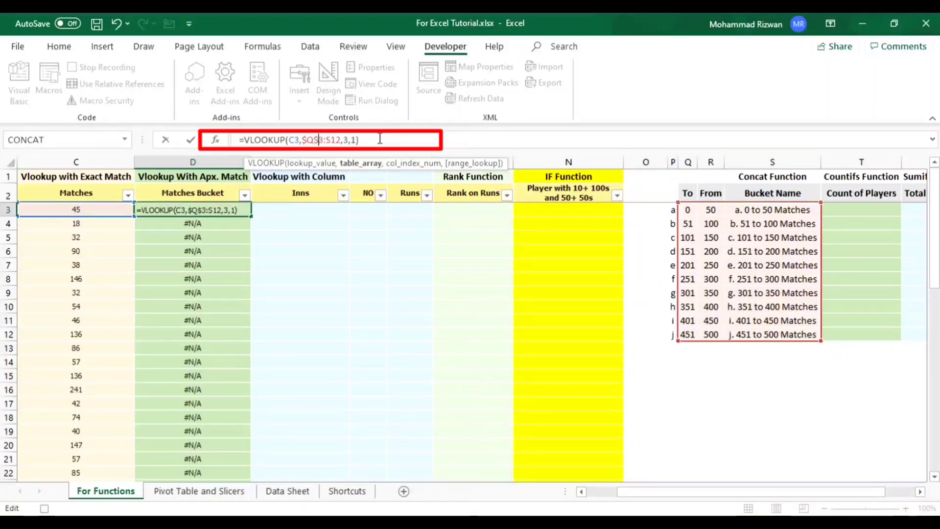
- Examine the column and row parts of the $Q$3 reference and their dollar signs in the D3 formula
{"action": "key", "text": "Left"}
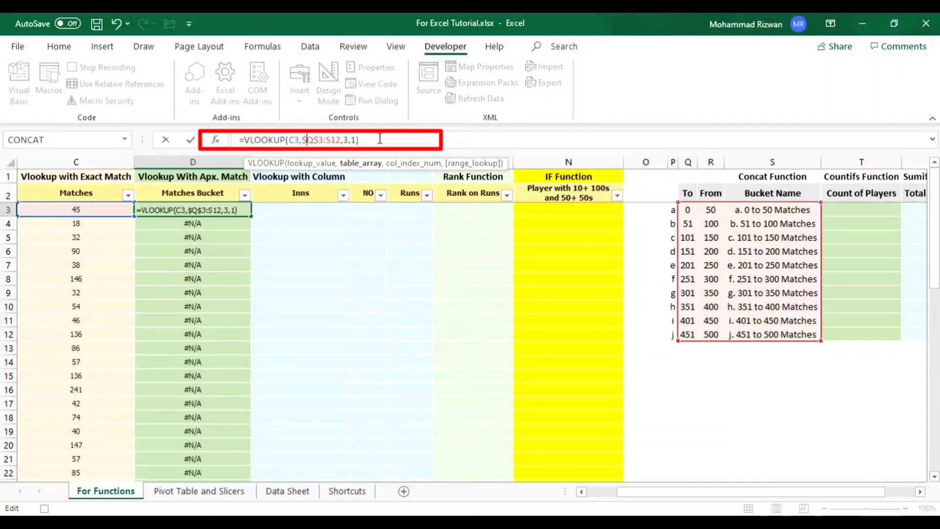
{"action": "key", "text": "shift+Right"}
{"action": "key", "text": "Right"}
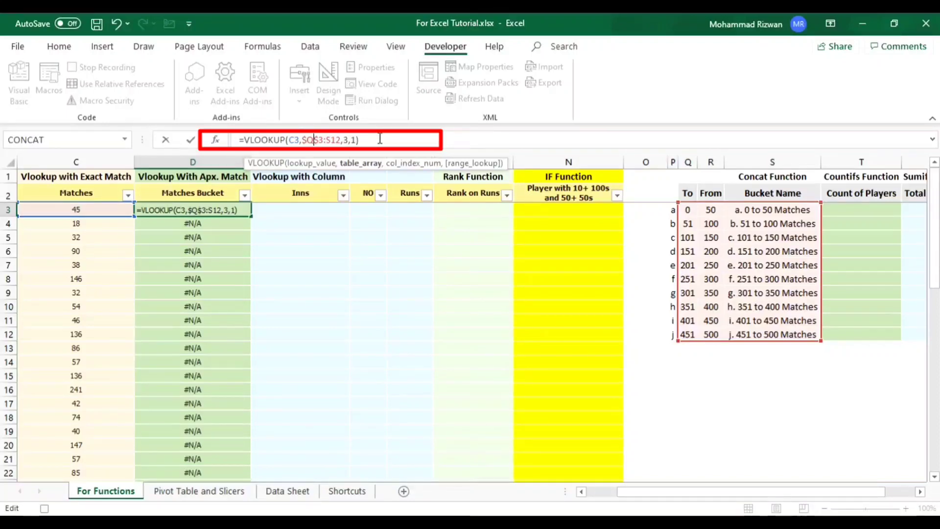
{"action": "key", "text": "Right"}
{"action": "key", "text": "shift+Right"}
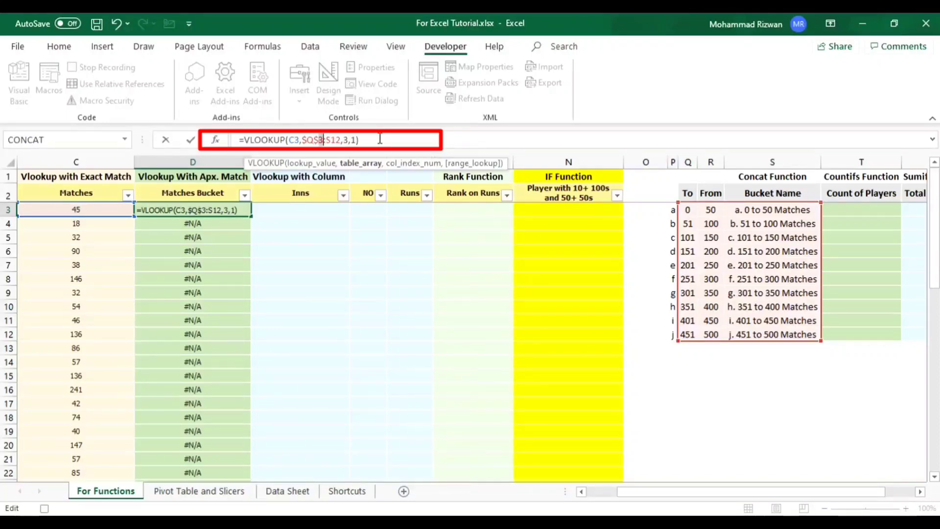
{"action": "key", "text": "Left"}
{"action": "key", "text": "Left"}
{"action": "key", "text": "Left"}
{"action": "key", "text": "Left"}
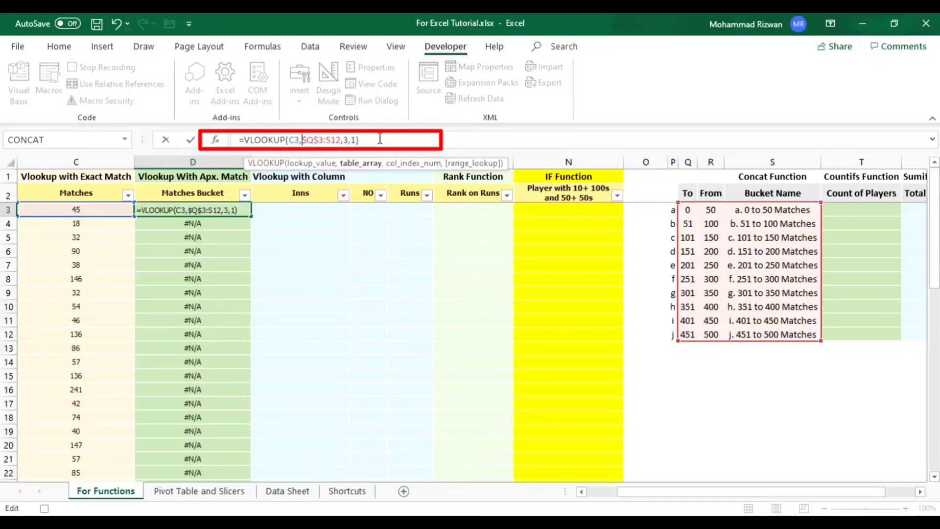
{"action": "key", "text": "shift+Right"}
{"action": "key", "text": "shift+Right"}
{"action": "key", "text": "shift+Right"}
{"action": "key", "text": "Right"}
{"action": "key", "text": "Right"}
{"action": "key", "text": "Right"}
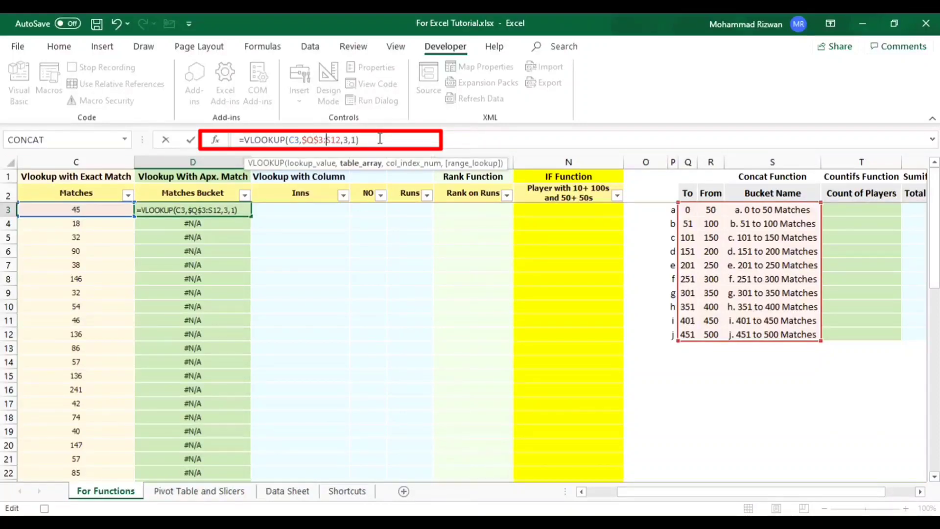
{"action": "key", "text": "Right"}
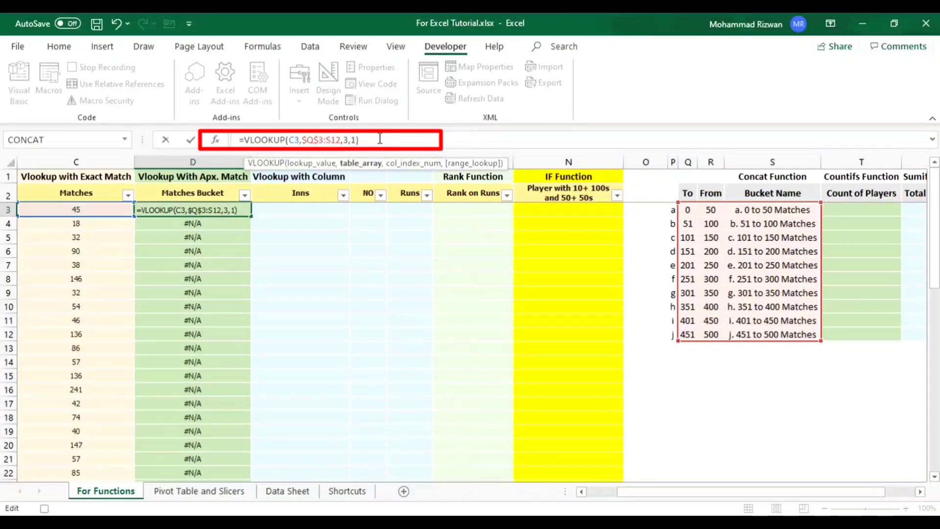
{"action": "type", "text": "$"}
{"action": "key", "text": "Right"}
{"action": "type", "text": "$"}
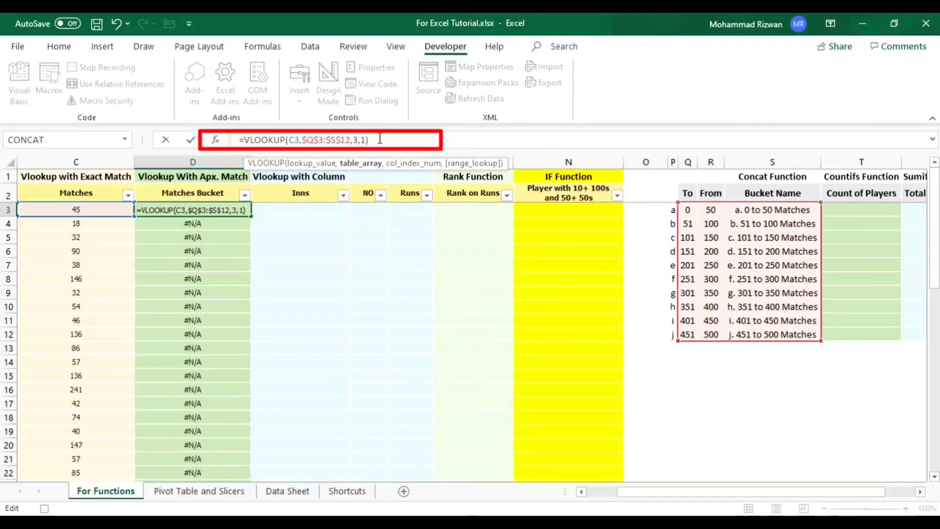
{"action": "key", "text": "BackSpace"}
{"action": "key", "text": "Left"}
{"action": "key", "text": "BackSpace"}
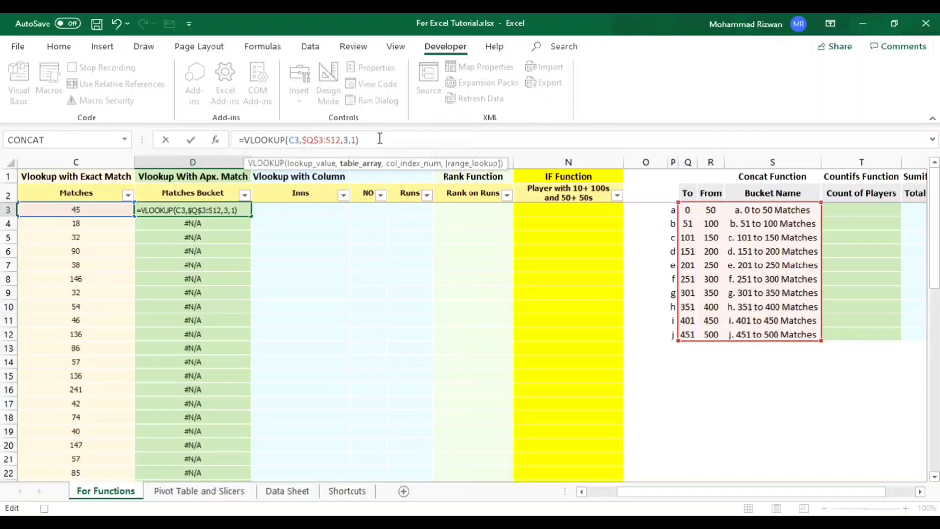
- Make the end of the D3 table range absolute as $S$12 and commit the formula
{"action": "key", "text": "F4"}
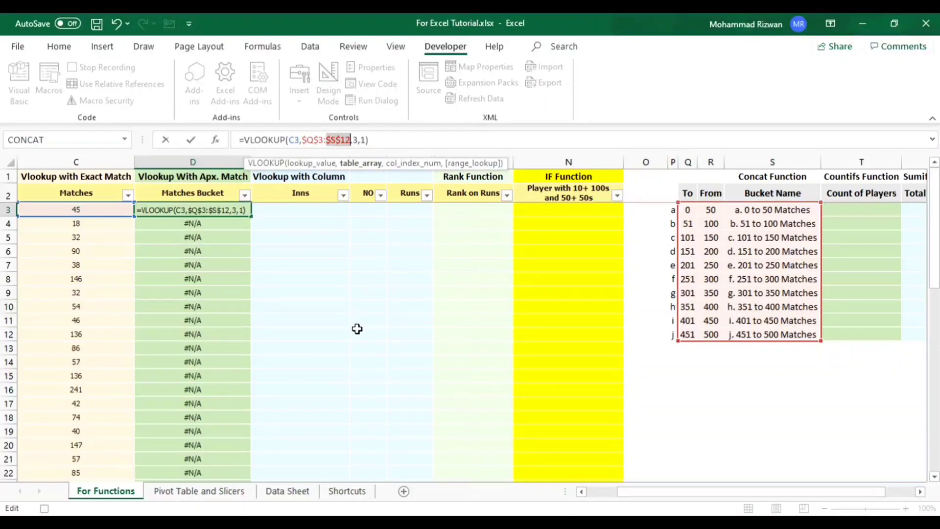
{"action": "key", "text": "ctrl+Return"}
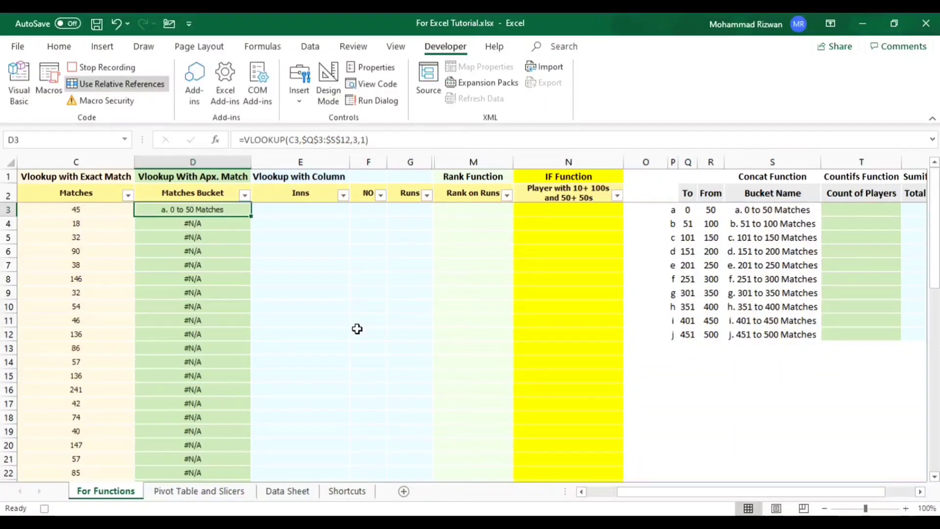
- Copy the D3 formula with the locked range $Q$3:$S$12 down the Matches Bucket column through D52
{"action": "key", "text": "ctrl+c"}
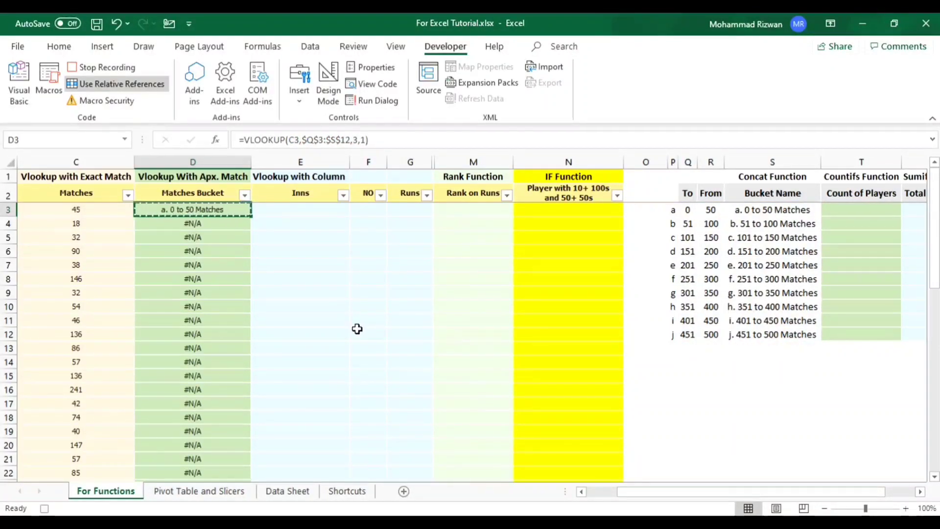
{"action": "key", "text": "ctrl+shift+Down"}
{"action": "key", "text": "ctrl+v"}
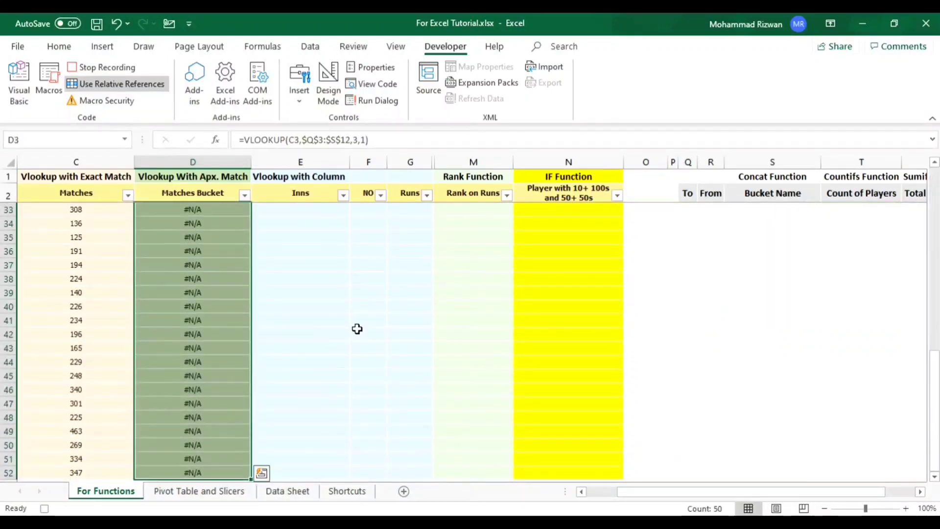
{"action": "key", "text": "ctrl+v"}
{"action": "key", "text": "Up"}
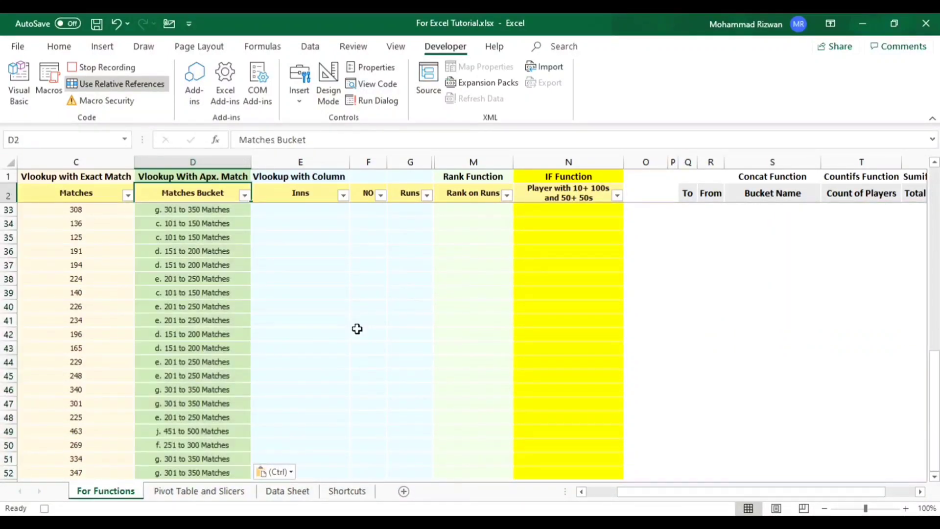
{"action": "key", "text": "Down"}
{"action": "key", "text": "Down"}
{"action": "key", "text": "Escape"}
- Inspect the table range in the copied Matches Bucket formulas just below D3, and return to D3
{"action": "key", "text": "Down"}
{"action": "key", "text": "Down"}
{"action": "key", "text": "Down"}
{"action": "key", "text": "Down"}
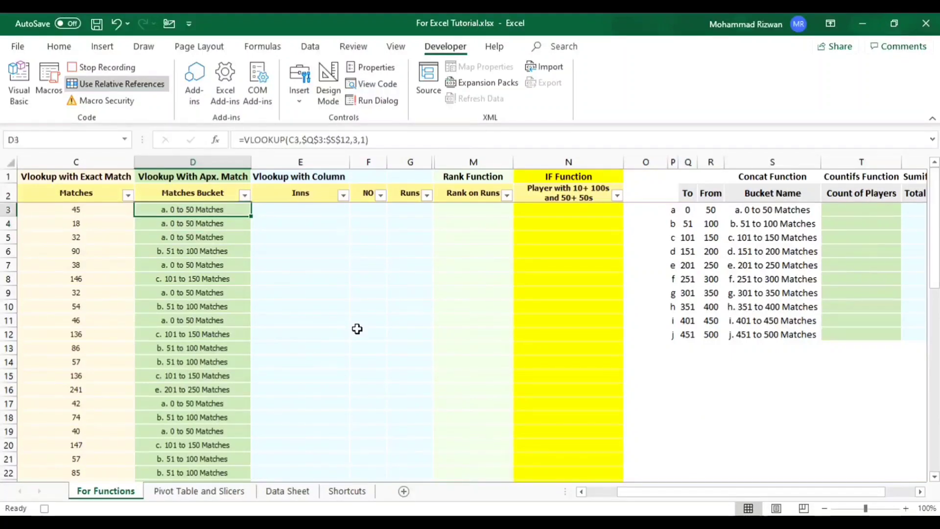
{"action": "key", "text": "Up"}
{"action": "key", "text": "Up"}
{"action": "key", "text": "Up"}
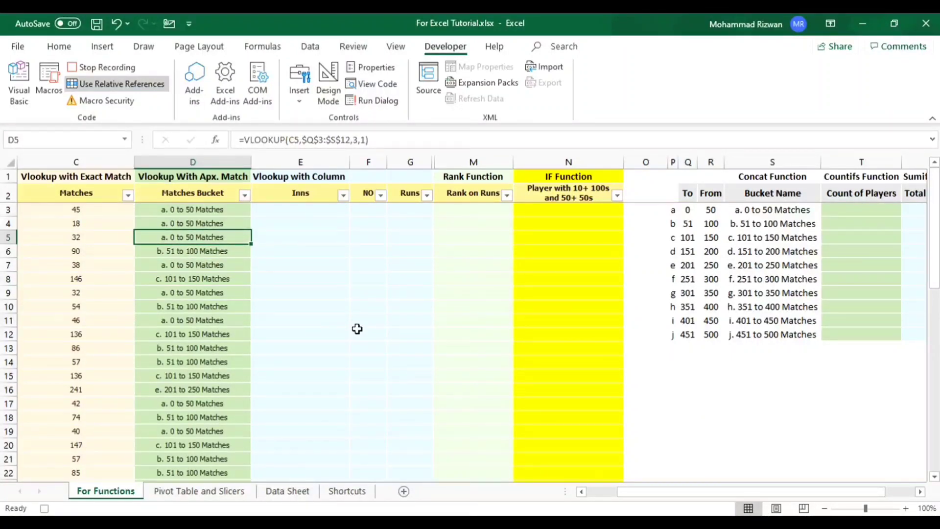
{"action": "key", "text": "Up"}
{"action": "key", "text": "Up"}
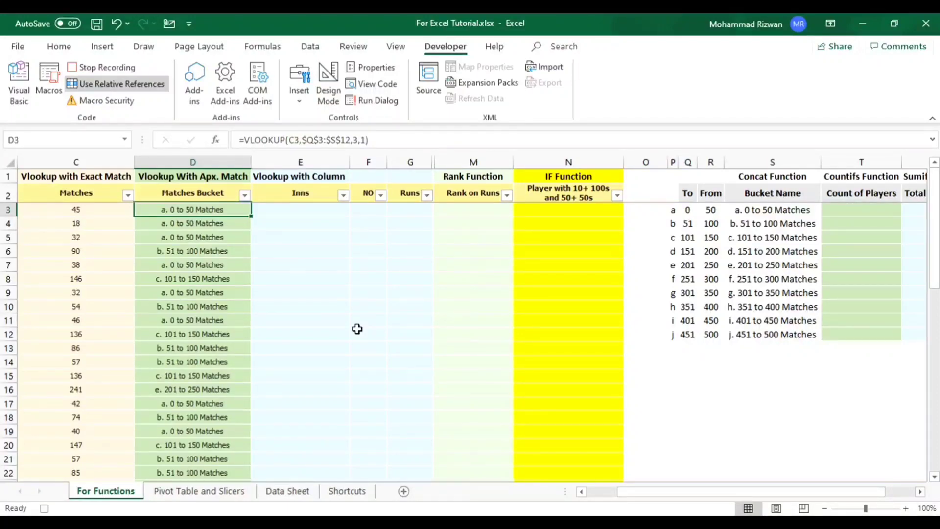
- Compare the Inns, NO and Runs headers in E2:G2 with columns E to G of Data Sheet, and return to For Functions
{"action": "key", "text": "Right"}
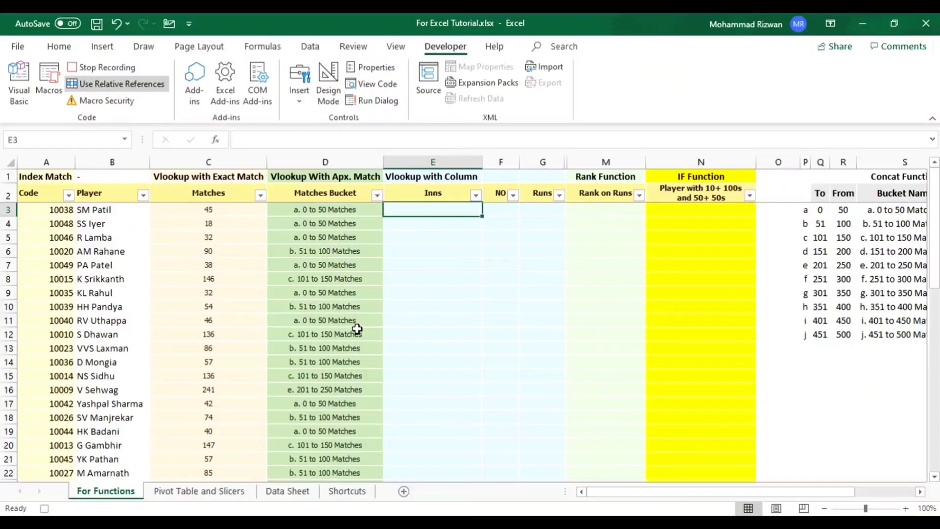
{"action": "key", "text": "Up"}
{"action": "key", "text": "shift+Right"}
{"action": "key", "text": "shift+Right"}
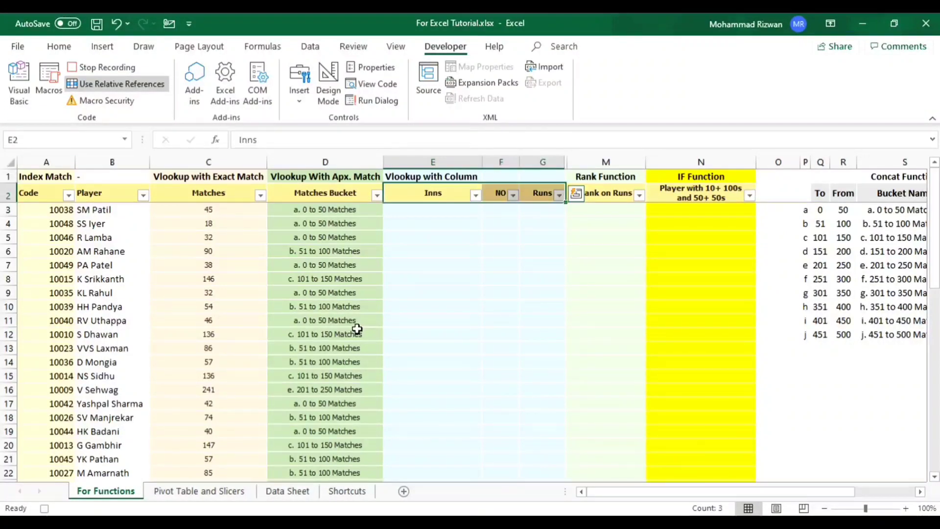
{"action": "left_click", "coordinate": [288, 491]}
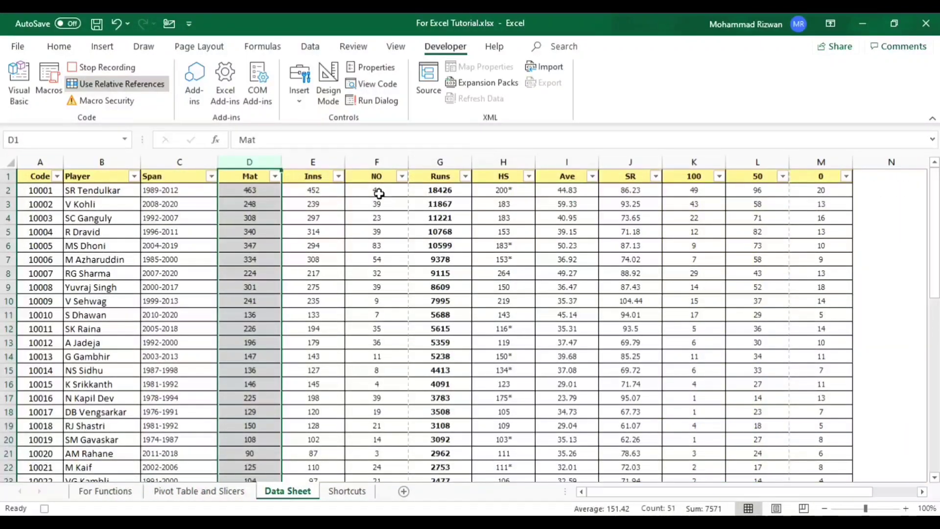
{"action": "left_click_drag", "start_coordinate": [319, 158], "coordinate": [424, 174]}
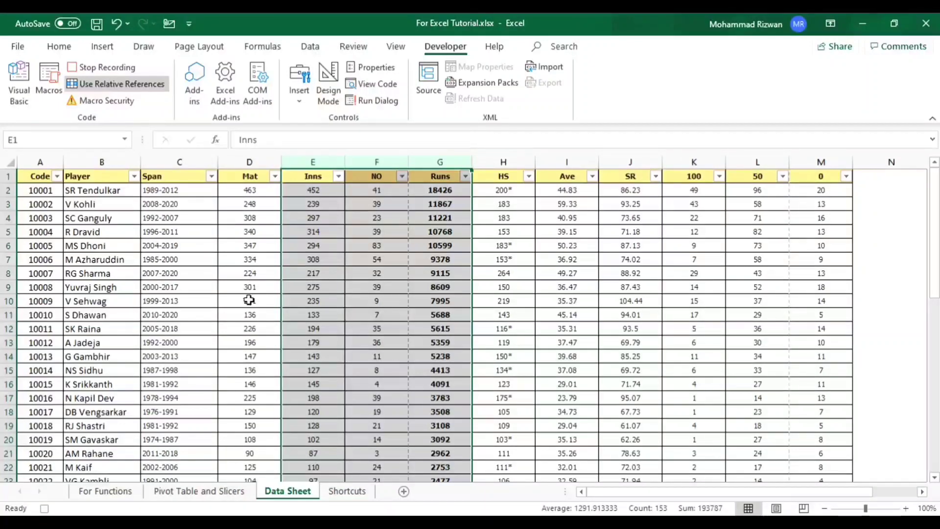
{"action": "left_click", "coordinate": [111, 491]}
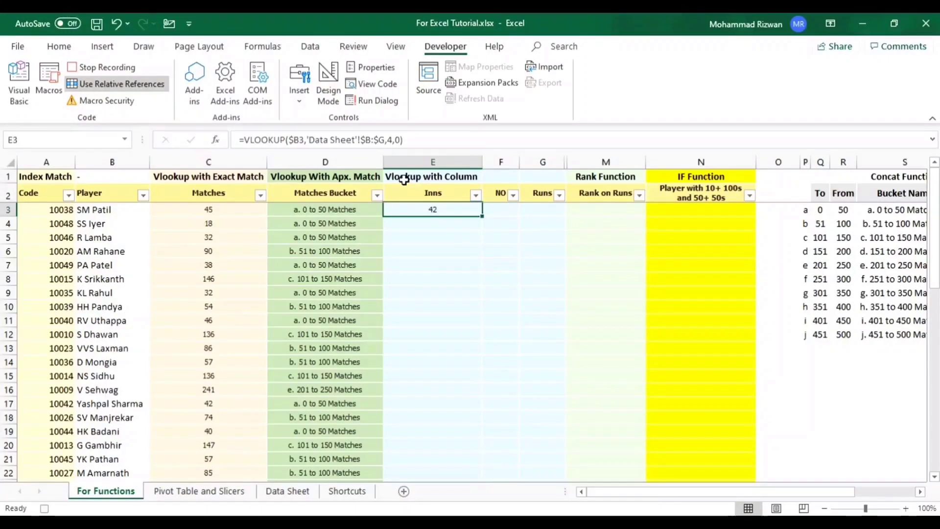
- Replace the column index in the E3 Inns VLOOKUP formula with column(d:D)
{"action": "left_click", "coordinate": [394, 139]}
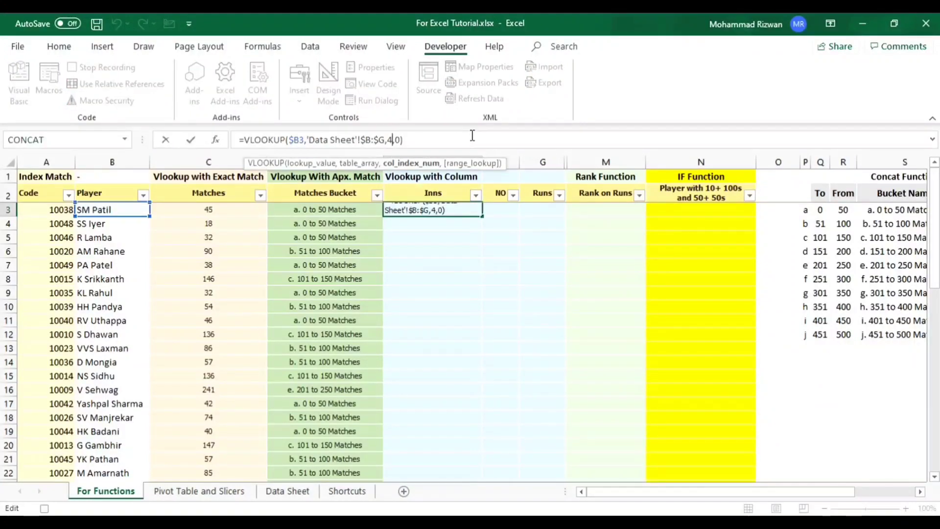
{"action": "key", "text": "BackSpace"}
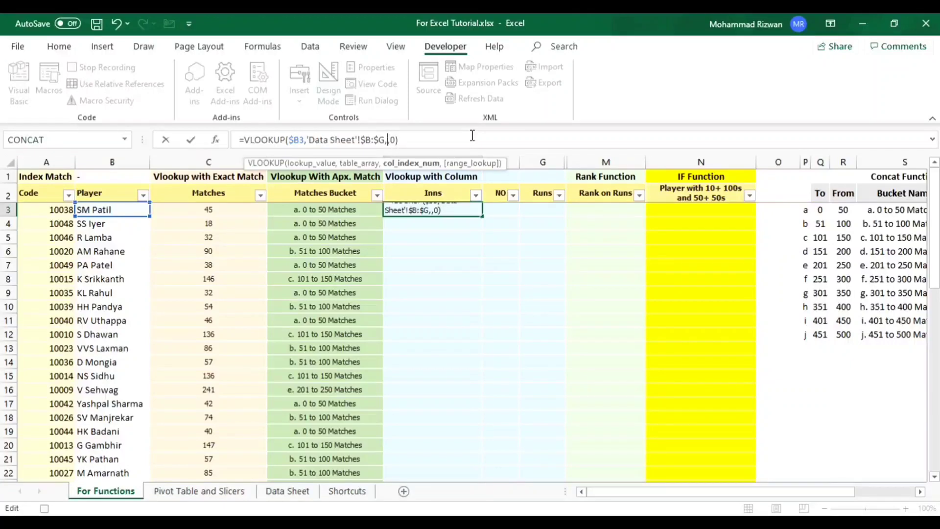
{"action": "type", "text": "colum"}
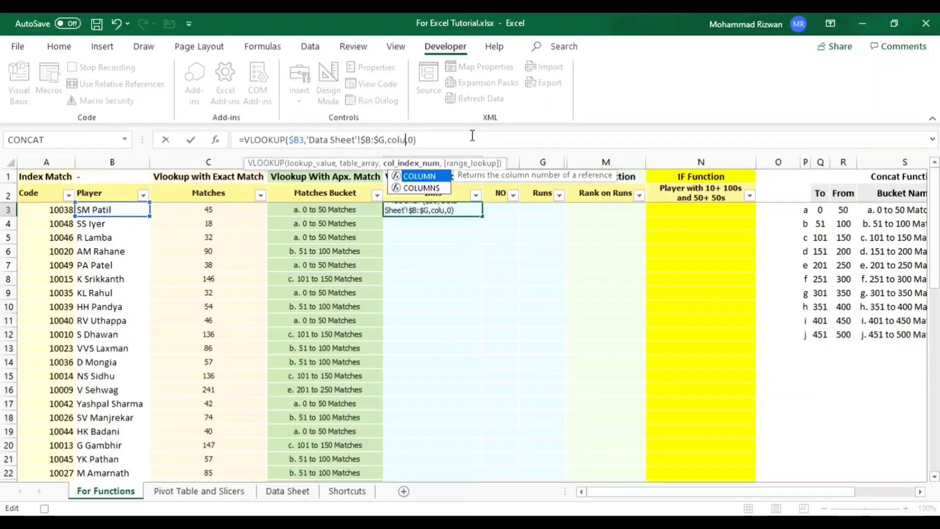
{"action": "type", "text": "n"}
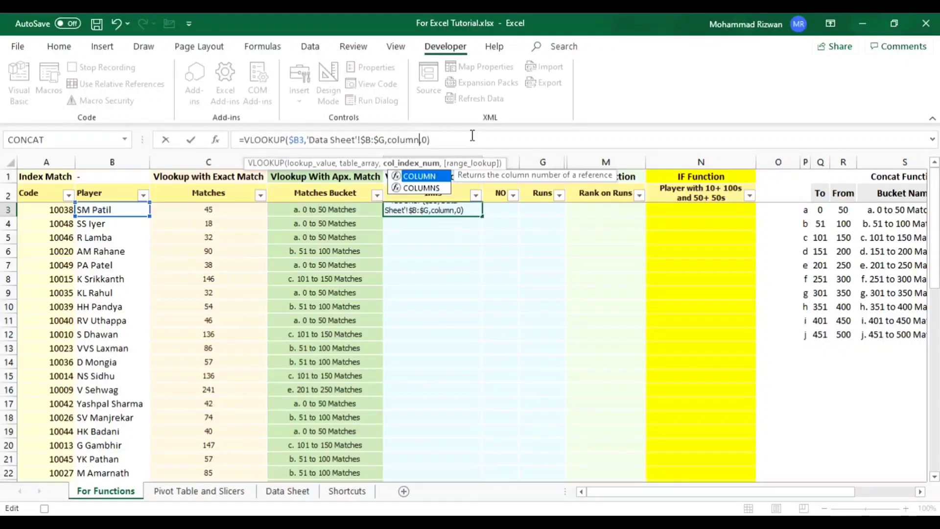
{"action": "type", "text": "("}
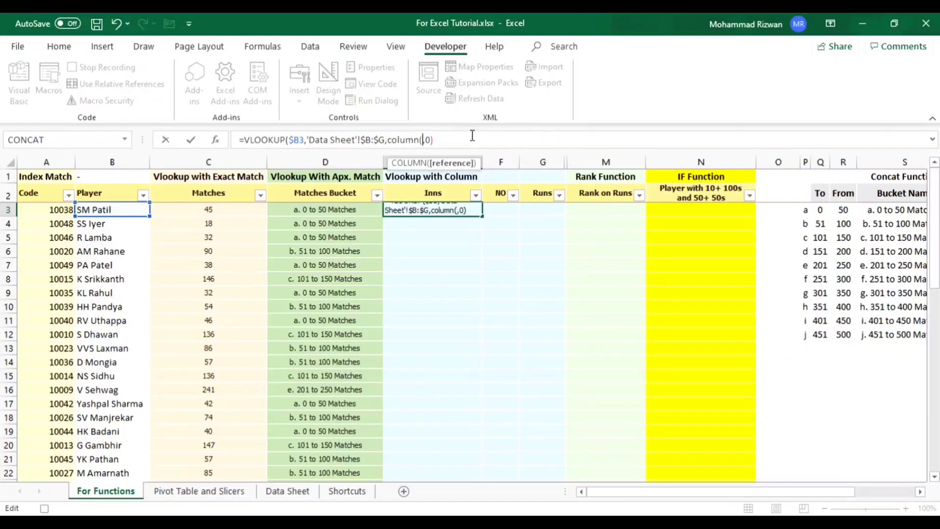
{"action": "type", "text": "d"}
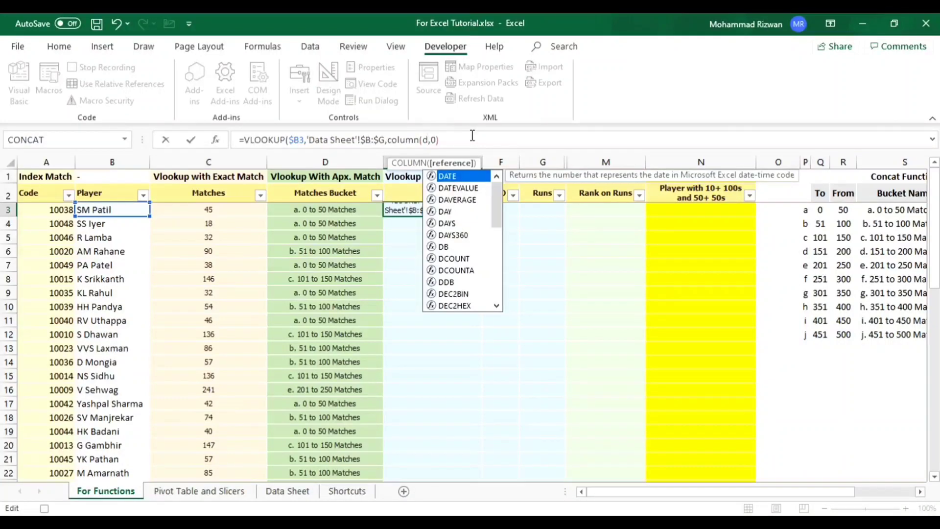
{"action": "type", "text": ":D"}
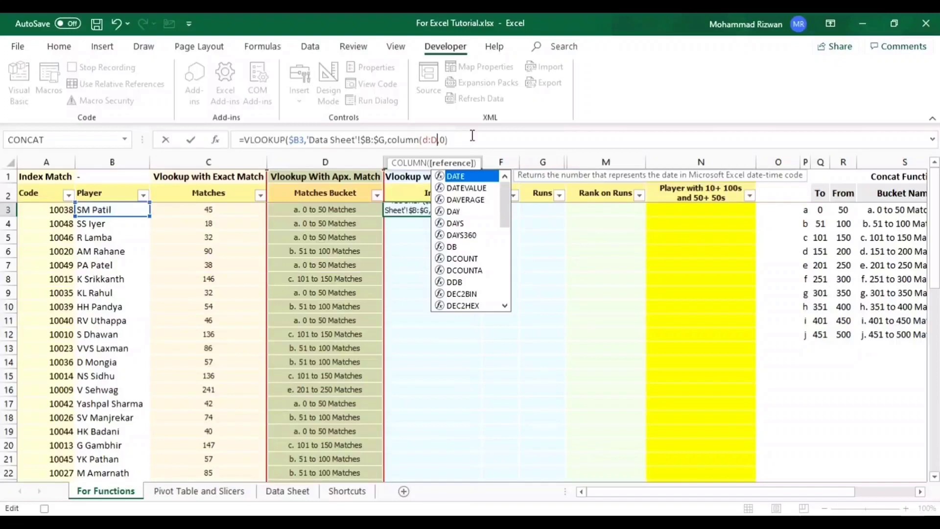
{"action": "type", "text": ")"}
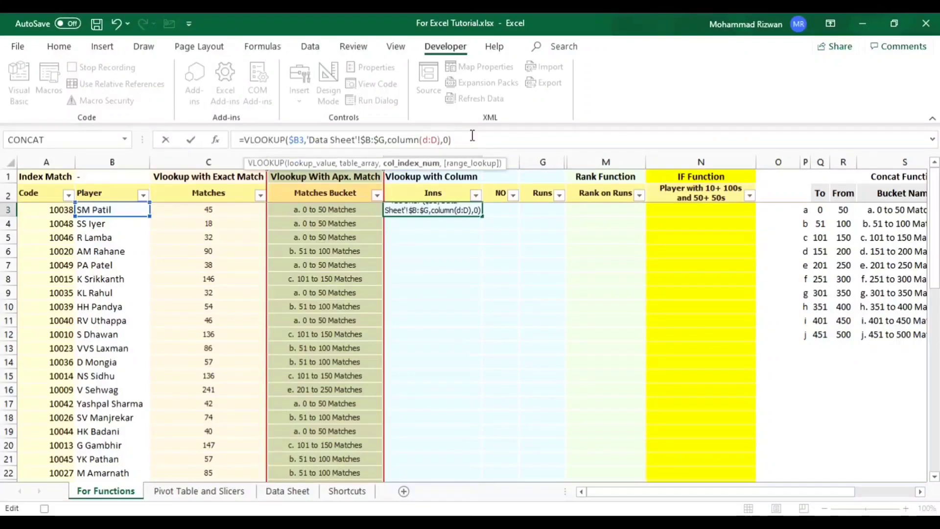
{"action": "key", "text": "Return"}
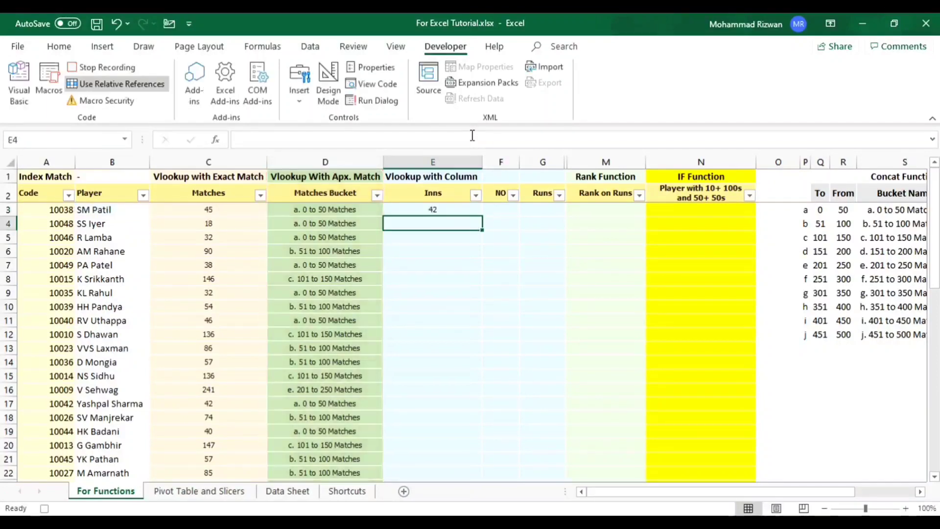
- Copy the E3 VLOOKUP formula into F3 and G3 for the NO and Runs columns
{"action": "key", "text": "Up"}
{"action": "key", "text": "ctrl+c"}
{"action": "key", "text": "Right"}
{"action": "key", "text": "ctrl+v"}
{"action": "key", "text": "Right"}
{"action": "key", "text": "ctrl+v"}
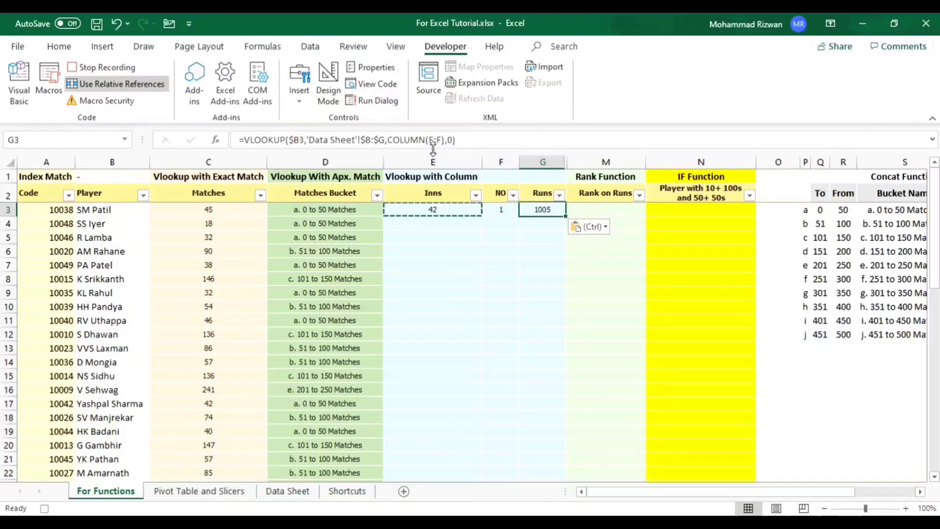
- Copy the VLOOKUP formulas in E3:G3 down to row 52 for the Inns, NO and Runs columns, and return to E3
{"action": "key", "text": "Escape"}
{"action": "key", "text": "Left"}
{"action": "key", "text": "Right"}
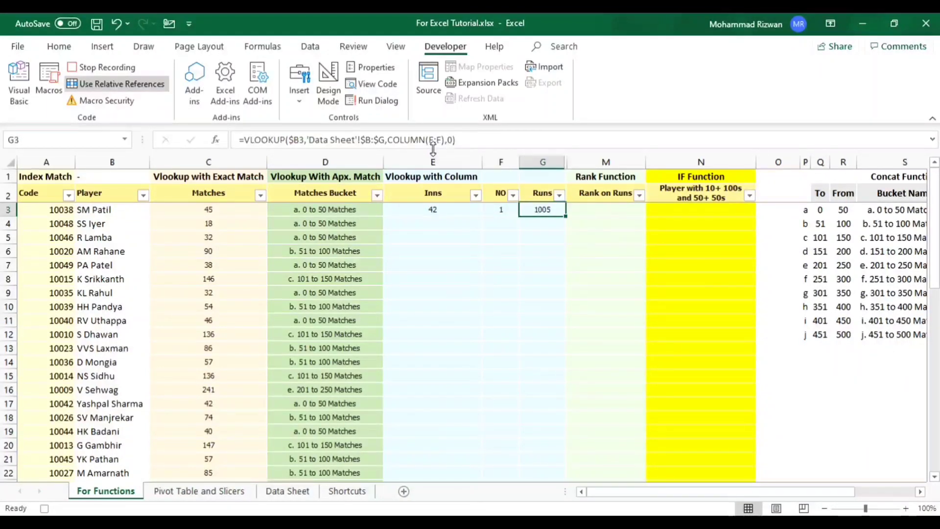
{"action": "key", "text": "Left"}
{"action": "key", "text": "Left"}
{"action": "key", "text": "shift+Right"}
{"action": "key", "text": "shift+Right"}
{"action": "key", "text": "ctrl+c"}
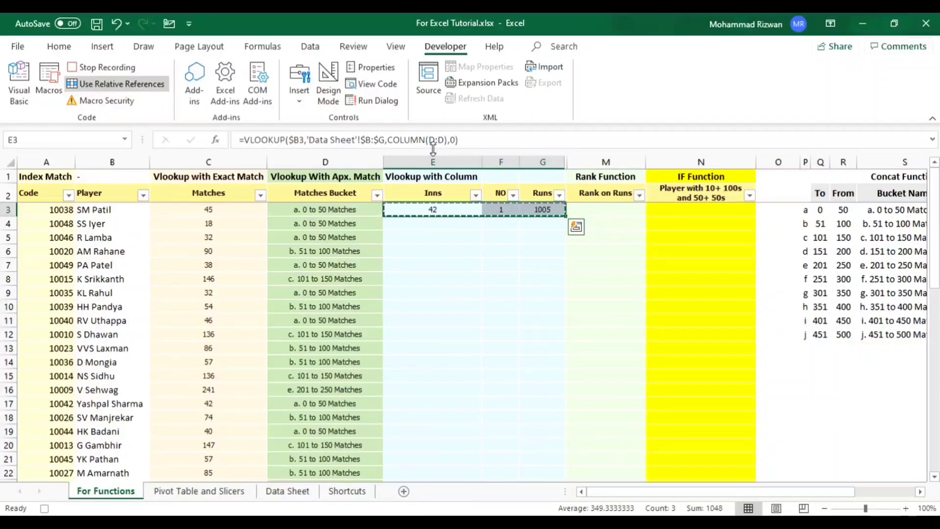
{"action": "key", "text": "shift+Down"}
{"action": "key", "text": "shift+Down"}
{"action": "key", "text": "shift+Down"}
{"action": "key", "text": "shift+Down"}
{"action": "key", "text": "shift+Down"}
{"action": "key", "text": "shift+Down"}
{"action": "key", "text": "shift+Down"}
{"action": "key", "text": "shift+Down"}
{"action": "key", "text": "shift+Down"}
{"action": "key", "text": "shift+Down"}
{"action": "key", "text": "shift+Down"}
{"action": "key", "text": "shift+Down"}
{"action": "key", "text": "shift+Down"}
{"action": "key", "text": "shift+Down"}
{"action": "key", "text": "shift+Down"}
{"action": "key", "text": "shift+Down"}
{"action": "key", "text": "shift+Down"}
{"action": "key", "text": "shift+Down"}
{"action": "key", "text": "shift+Down"}
{"action": "key", "text": "shift+Down"}
{"action": "key", "text": "shift+Down"}
{"action": "key", "text": "shift+Down"}
{"action": "key", "text": "shift+Down"}
{"action": "key", "text": "shift+Down"}
{"action": "key", "text": "shift+Down"}
{"action": "key", "text": "shift+Down"}
{"action": "key", "text": "shift+Down"}
{"action": "key", "text": "shift+Down"}
{"action": "key", "text": "shift+Down"}
{"action": "key", "text": "shift+Down"}
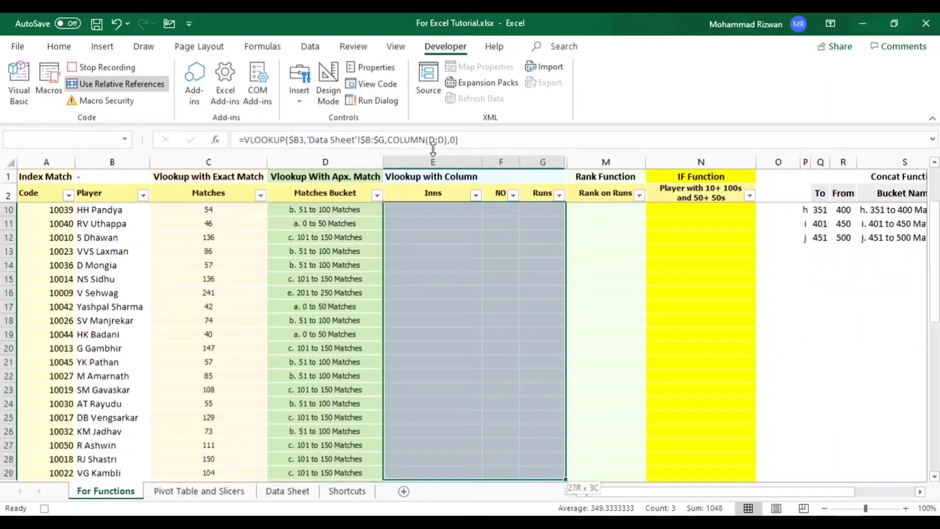
{"action": "key", "text": "shift+Up"}
{"action": "key", "text": "shift+Up"}
{"action": "key", "text": "shift+Up"}
{"action": "key", "text": "shift+Up"}
{"action": "key", "text": "shift+Up"}
{"action": "key", "text": "shift+Up"}
{"action": "key", "text": "shift+Up"}
{"action": "key", "text": "shift+Up"}
{"action": "key", "text": "shift+Up"}
{"action": "key", "text": "shift+Up"}
{"action": "key", "text": "shift+Up"}
{"action": "key", "text": "shift+Up"}
{"action": "key", "text": "shift+Up"}
{"action": "key", "text": "shift+Up"}
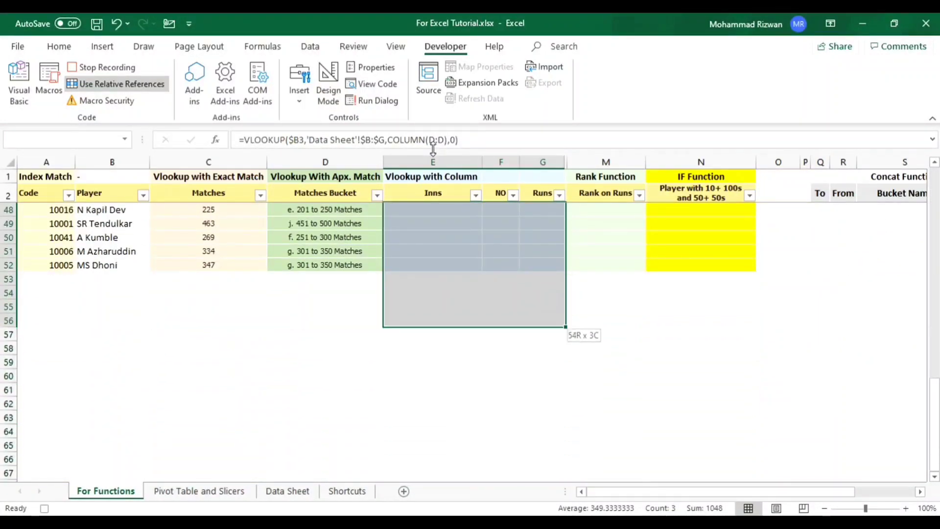
{"action": "key", "text": "ctrl+v"}
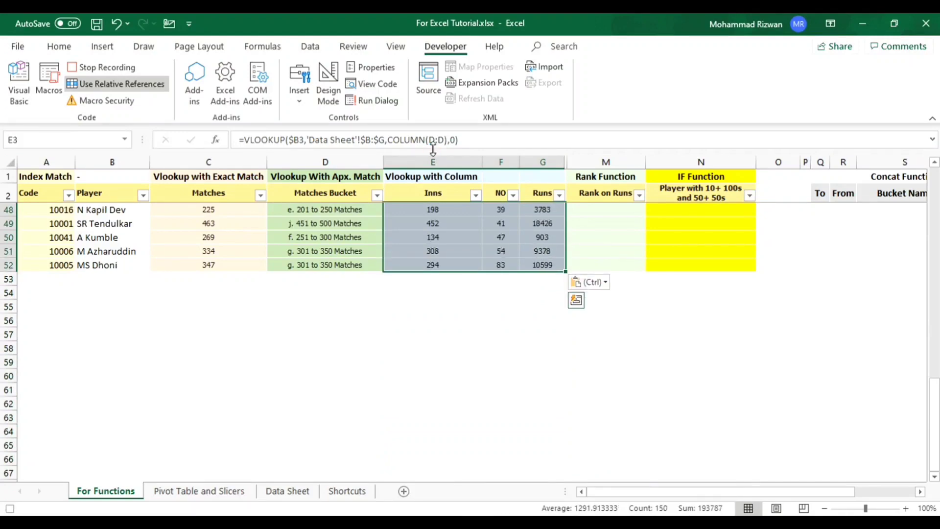
{"action": "key", "text": "ctrl+Up"}
{"action": "key", "text": "Down"}
{"action": "key", "text": "Down"}
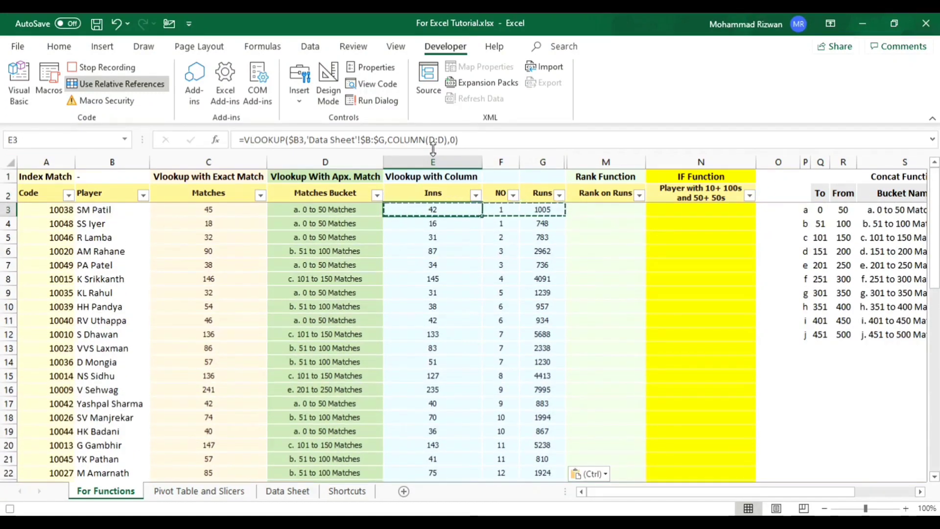
{"action": "key", "text": "Escape"}
- Start a RANK formula in M3 under Rank on Runs, with G3 as the number to rank
{"action": "key", "text": "Right"}
{"action": "key", "text": "Right"}
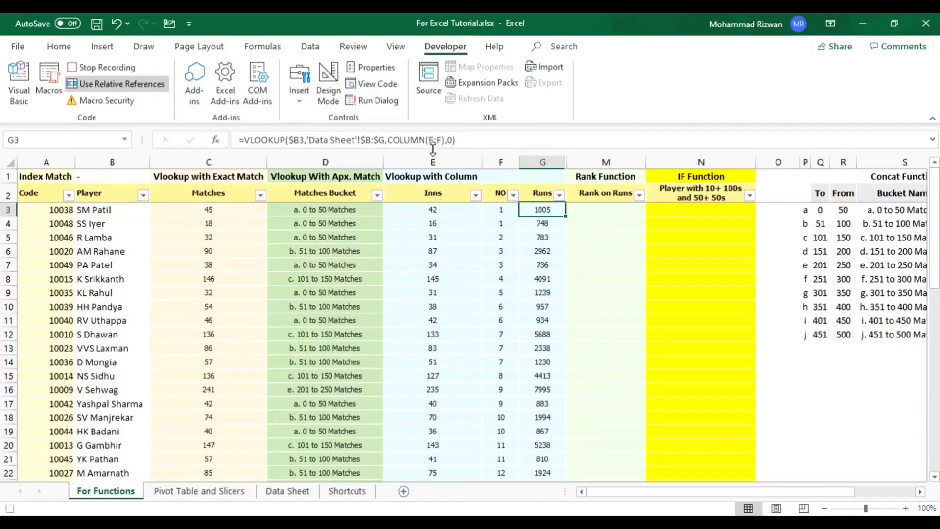
{"action": "key", "text": "Right"}
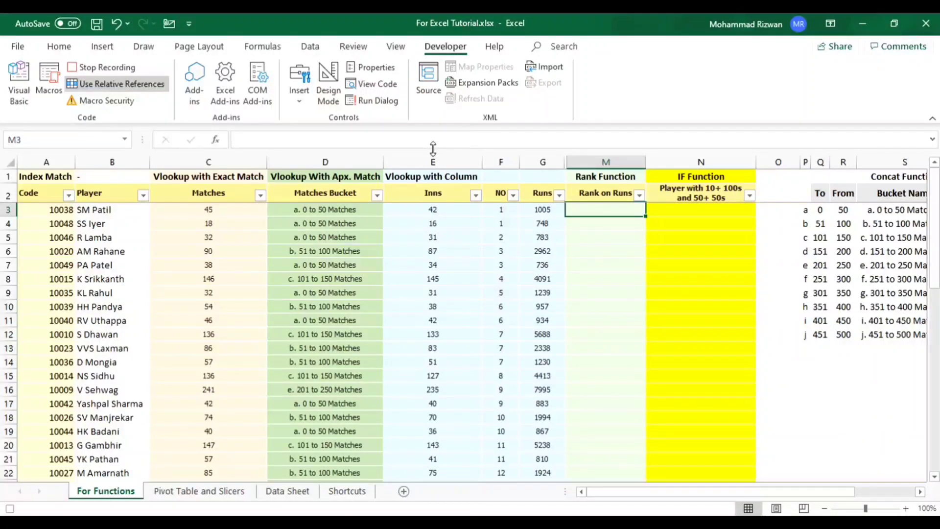
{"action": "type", "text": "=rank"}
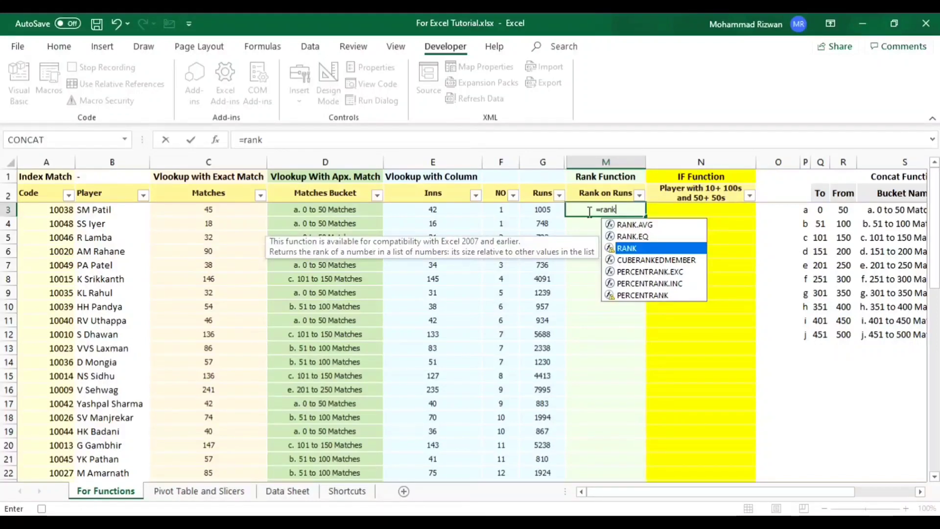
{"action": "key", "text": "Tab"}
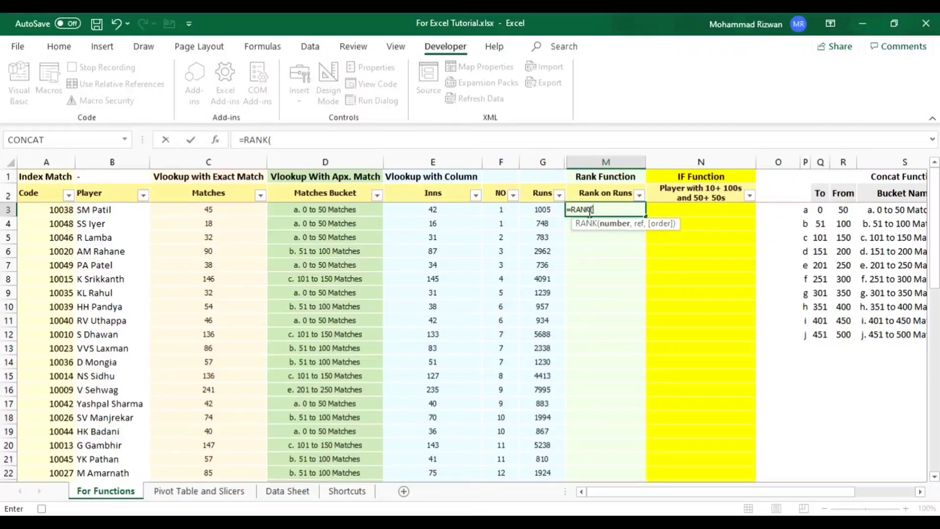
{"action": "key", "text": "Left"}
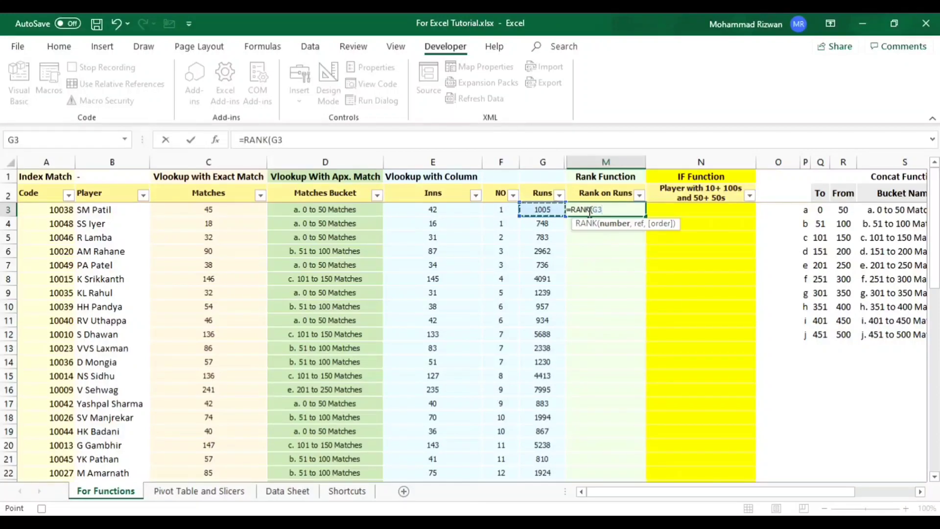
{"action": "type", "text": ","}
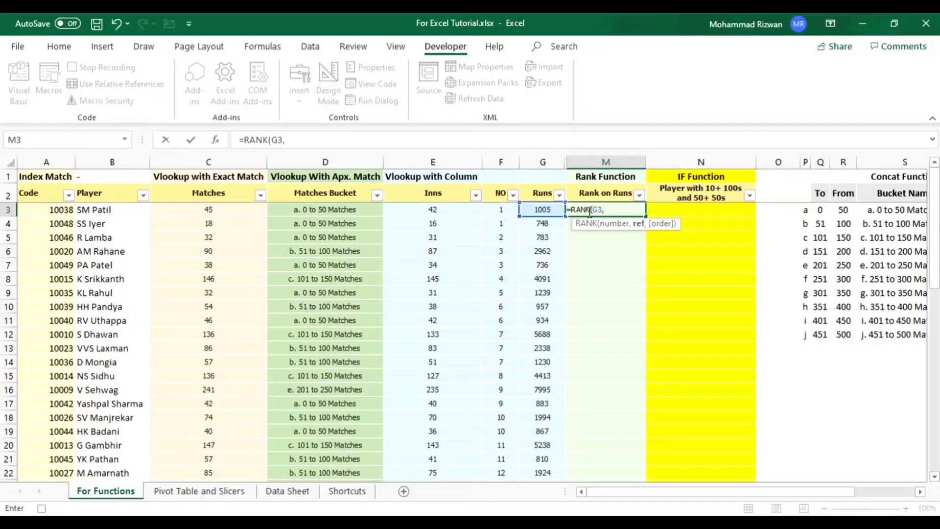
- Complete the M3 RANK formula with the locked reference range $G$3:$G$52 and no order argument
{"action": "key", "text": "Left"}
{"action": "key", "text": "Left"}
{"action": "key", "text": "Right"}
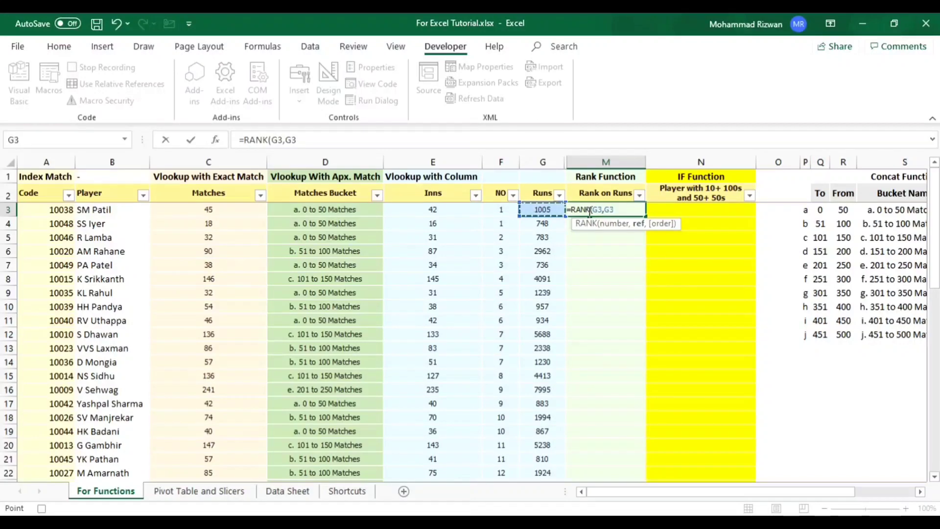
{"action": "key", "text": "shift+Down"}
{"action": "key", "text": "shift+Down"}
{"action": "key", "text": "shift+Down"}
{"action": "key", "text": "shift+Down"}
{"action": "key", "text": "shift+Down"}
{"action": "key", "text": "shift+Down"}
{"action": "key", "text": "shift+Down"}
{"action": "key", "text": "shift+Down"}
{"action": "key", "text": "shift+Down"}
{"action": "key", "text": "shift+Down"}
{"action": "key", "text": "shift+Down"}
{"action": "key", "text": "shift+Down"}
{"action": "key", "text": "shift+Down"}
{"action": "key", "text": "shift+Down"}
{"action": "key", "text": "shift+Down"}
{"action": "key", "text": "shift+Down"}
{"action": "key", "text": "shift+Down"}
{"action": "key", "text": "shift+Down"}
{"action": "key", "text": "shift+Down"}
{"action": "key", "text": "shift+Down"}
{"action": "key", "text": "shift+Down"}
{"action": "key", "text": "shift+Down"}
{"action": "key", "text": "shift+Down"}
{"action": "key", "text": "shift+Down"}
{"action": "key", "text": "shift+Down"}
{"action": "key", "text": "shift+Down"}
{"action": "key", "text": "shift+Down"}
{"action": "key", "text": "shift+Down"}
{"action": "key", "text": "shift+Down"}
{"action": "key", "text": "shift+Down"}
{"action": "key", "text": "shift+Down"}
{"action": "key", "text": "shift+Down"}
{"action": "key", "text": "shift+Down"}
{"action": "key", "text": "shift+Down"}
{"action": "key", "text": "shift+Down"}
{"action": "key", "text": "shift+Down"}
{"action": "key", "text": "shift+Down"}
{"action": "key", "text": "shift+Down"}
{"action": "key", "text": "shift+Down"}
{"action": "key", "text": "shift+Down"}
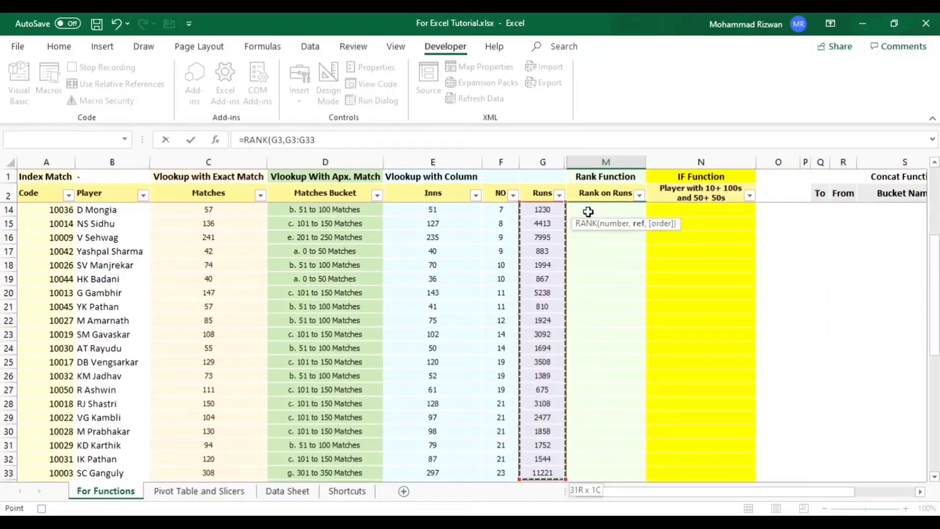
{"action": "key", "text": "shift+Up"}
{"action": "key", "text": "shift+Up"}
{"action": "key", "text": "shift+Up"}
{"action": "key", "text": "shift+Up"}
{"action": "key", "text": "shift+Up"}
{"action": "key", "text": "shift+Up"}
{"action": "key", "text": "shift+Up"}
{"action": "key", "text": "shift+Up"}
{"action": "key", "text": "shift+Up"}
{"action": "key", "text": "shift+Up"}
{"action": "key", "text": "shift+Up"}
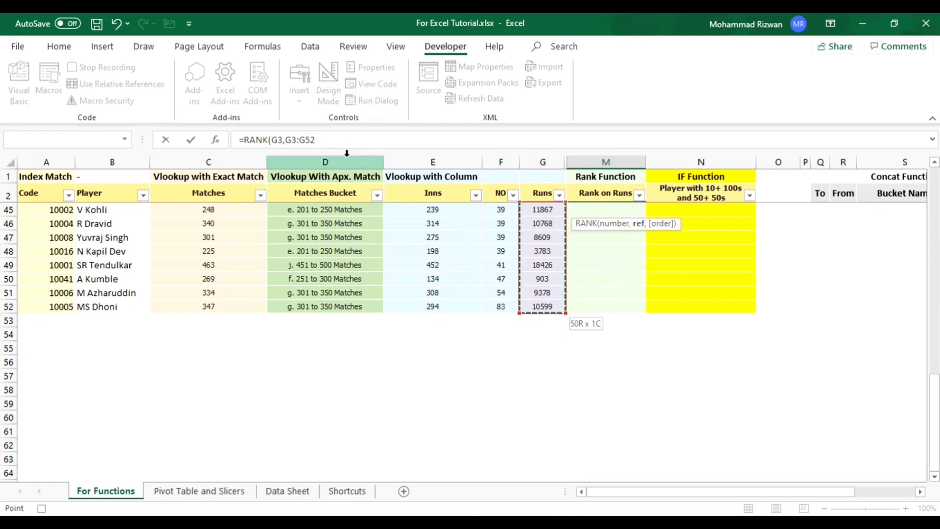
{"action": "key", "text": "F4"}
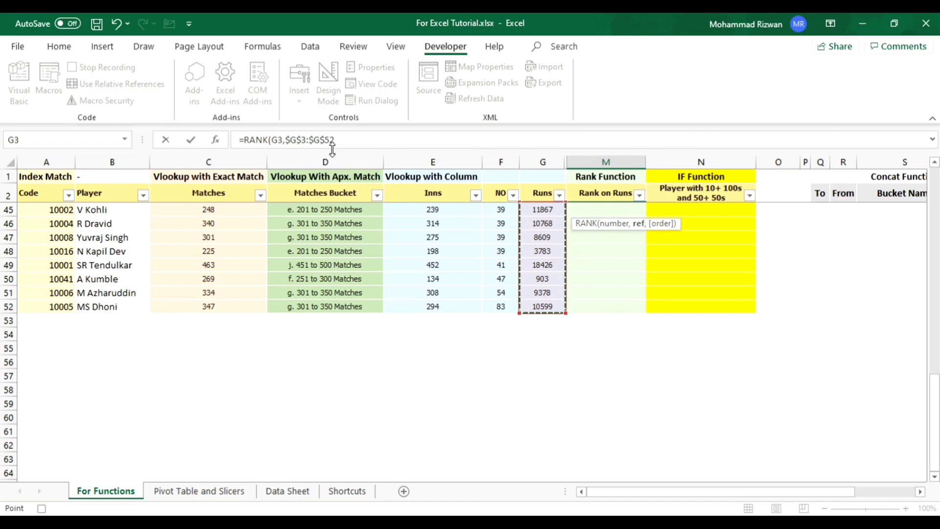
{"action": "type", "text": ","}
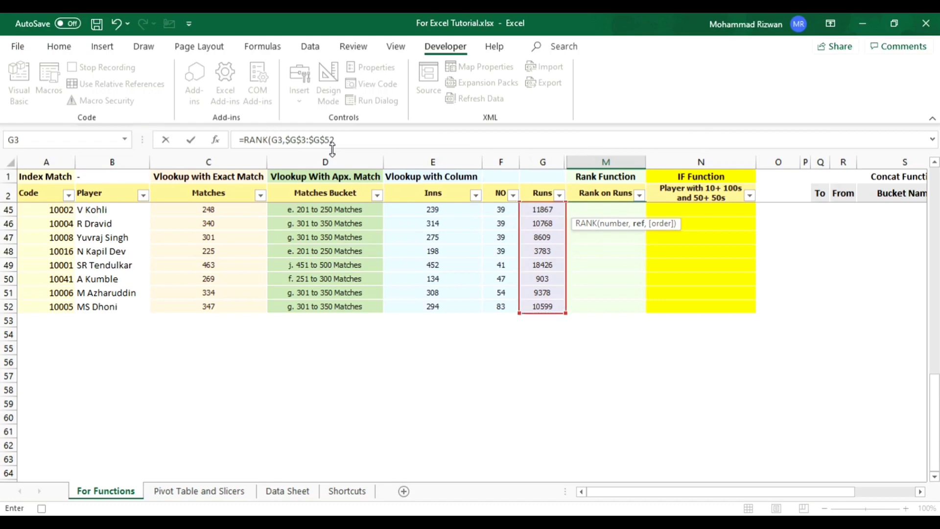
{"action": "type", "text": ","}
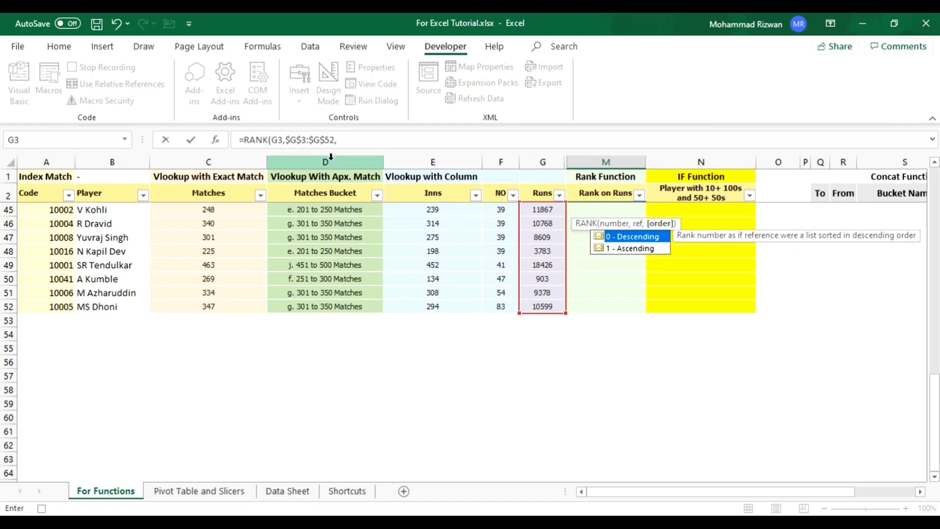
{"action": "key", "text": "BackSpace"}
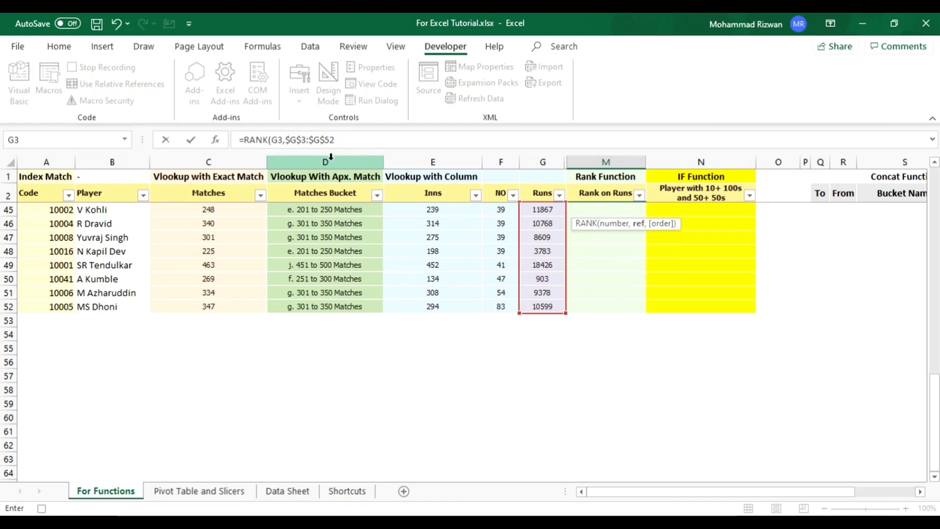
{"action": "type", "text": ")"}
{"action": "key", "text": "Return"}
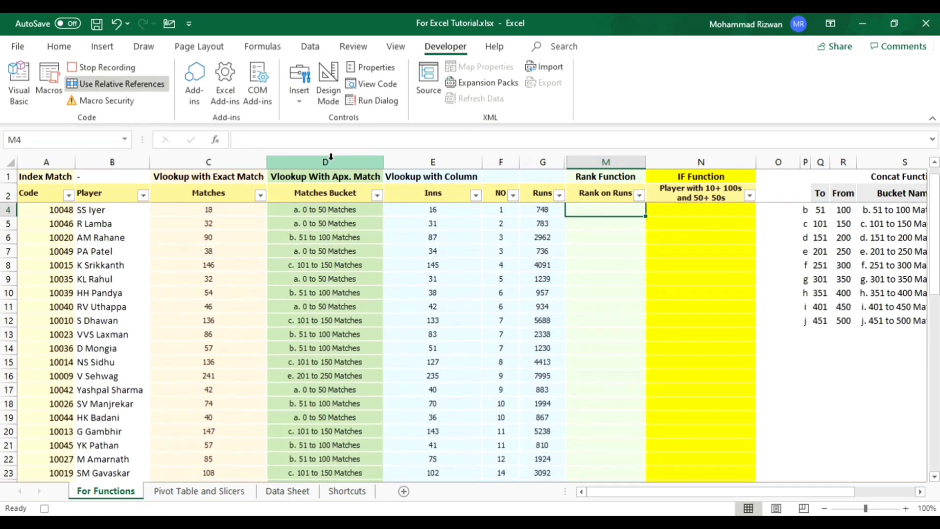
- Copy the M3 RANK formula down the Rank on Runs column to M52, and return to its header
{"action": "key", "text": "Up"}
{"action": "key", "text": "Up"}
{"action": "key", "text": "Down"}
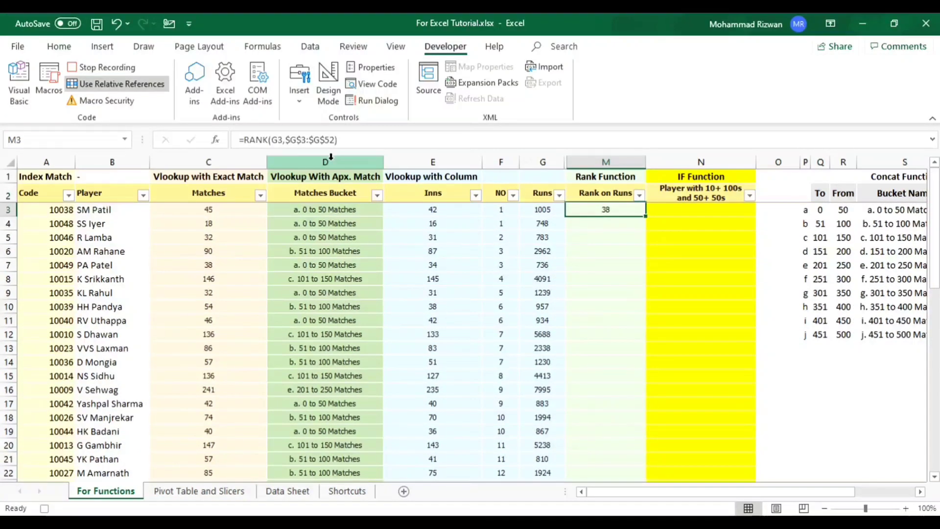
{"action": "key", "text": "ctrl+c"}
{"action": "key", "text": "shift+Down"}
{"action": "key", "text": "shift+Down"}
{"action": "key", "text": "shift+Down"}
{"action": "key", "text": "shift+Down"}
{"action": "key", "text": "shift+Down"}
{"action": "key", "text": "shift+Down"}
{"action": "key", "text": "shift+Down"}
{"action": "key", "text": "shift+Down"}
{"action": "key", "text": "shift+Down"}
{"action": "key", "text": "shift+Down"}
{"action": "key", "text": "shift+Down"}
{"action": "key", "text": "shift+Down"}
{"action": "key", "text": "shift+Down"}
{"action": "key", "text": "shift+Down"}
{"action": "key", "text": "shift+Down"}
{"action": "key", "text": "shift+Down"}
{"action": "key", "text": "shift+Down"}
{"action": "key", "text": "shift+Down"}
{"action": "key", "text": "shift+Down"}
{"action": "key", "text": "shift+Down"}
{"action": "key", "text": "shift+Down"}
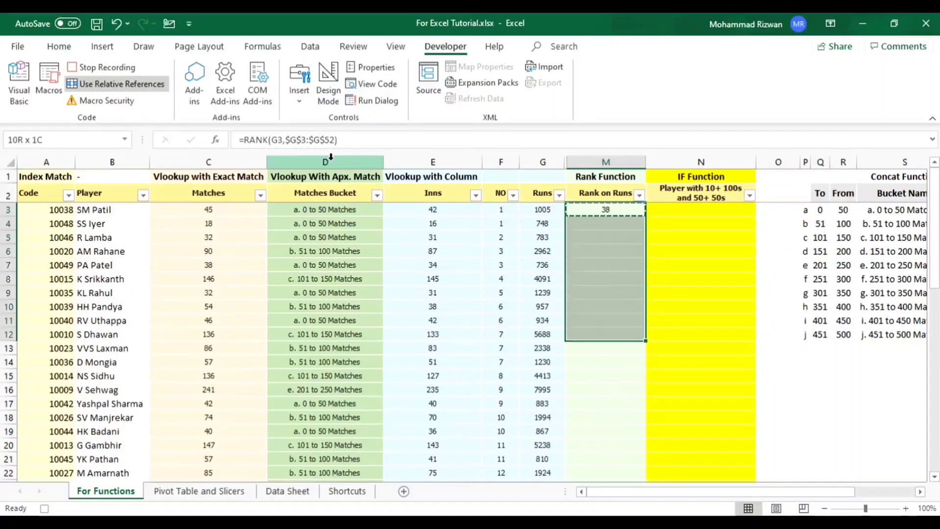
{"action": "key", "text": "shift+Down"}
{"action": "key", "text": "shift+Down"}
{"action": "key", "text": "shift+Down"}
{"action": "key", "text": "shift+Down"}
{"action": "key", "text": "shift+Down"}
{"action": "key", "text": "shift+Down"}
{"action": "key", "text": "shift+Down"}
{"action": "key", "text": "shift+Down"}
{"action": "key", "text": "shift+Down"}
{"action": "key", "text": "shift+Down"}
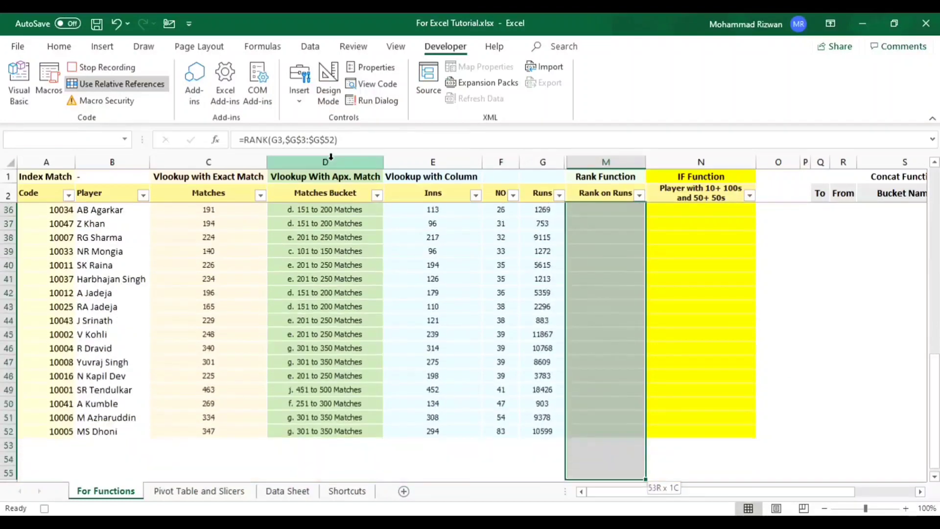
{"action": "key", "text": "shift+Up"}
{"action": "key", "text": "shift+Up"}
{"action": "key", "text": "shift+Up"}
{"action": "key", "text": "shift+Up"}
{"action": "key", "text": "shift+Up"}
{"action": "key", "text": "shift+Up"}
{"action": "key", "text": "shift+Up"}
{"action": "key", "text": "shift+Up"}
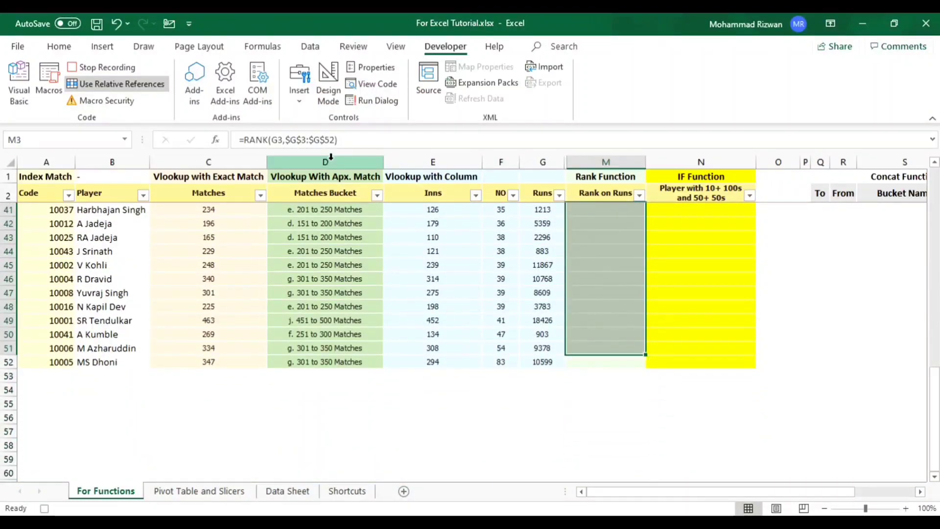
{"action": "key", "text": "ctrl+v"}
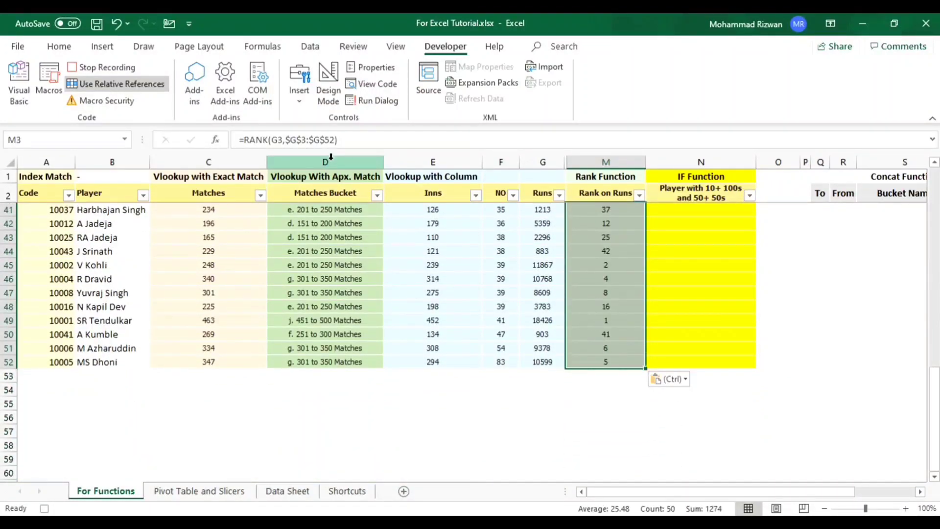
{"action": "key", "text": "ctrl+Up"}
{"action": "key", "text": "Down"}
{"action": "key", "text": "Down"}
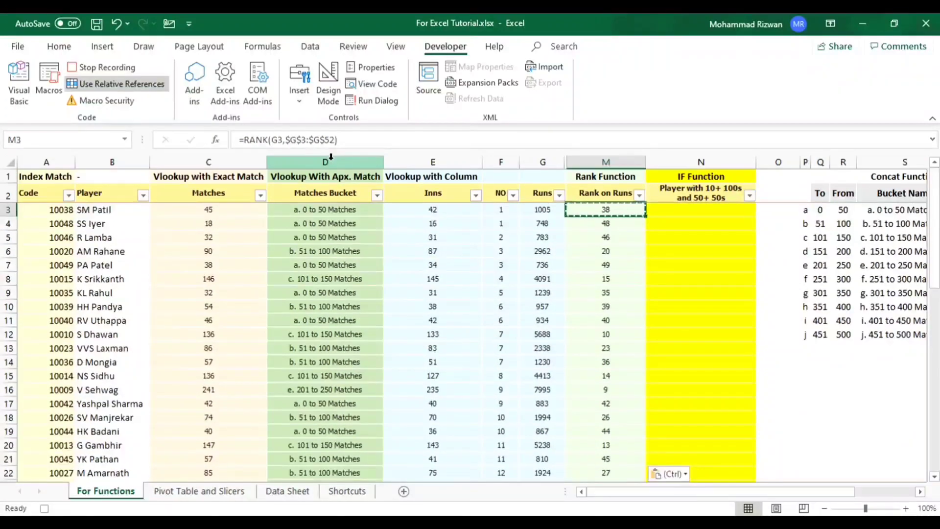
{"action": "key", "text": "Up"}
{"action": "key", "text": "Escape"}
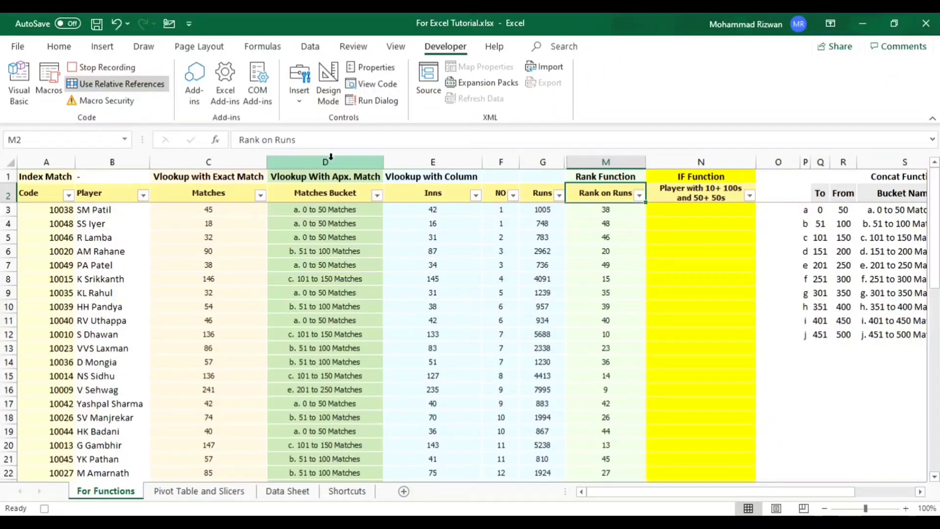
- Filter the Runs column to show only 18426, and check the rank in that row
{"action": "key", "text": "Left"}
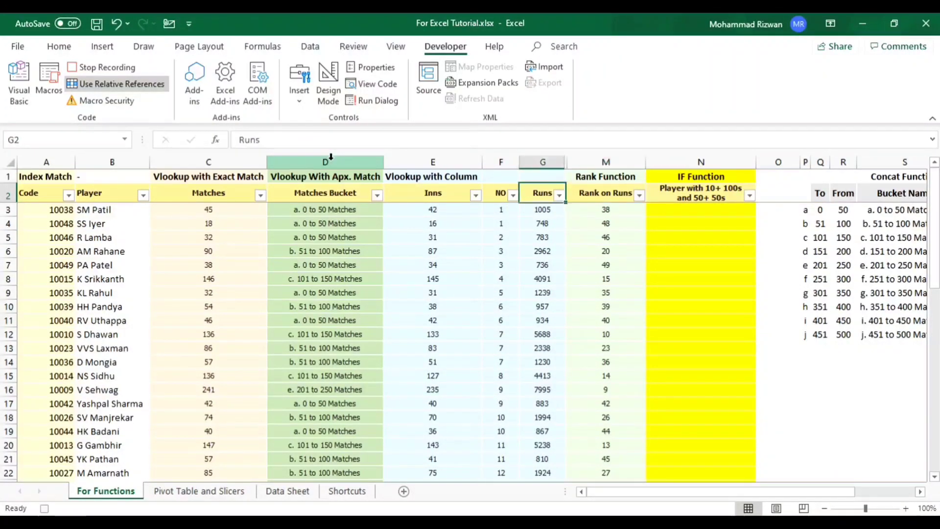
{"action": "key", "text": "alt+Down"}
{"action": "key", "text": "Escape"}
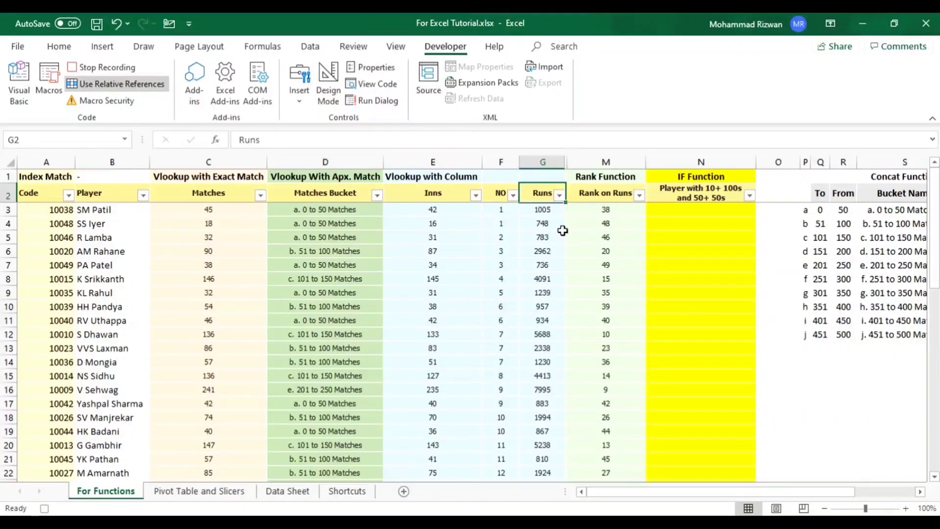
{"action": "left_click", "coordinate": [559, 195]}
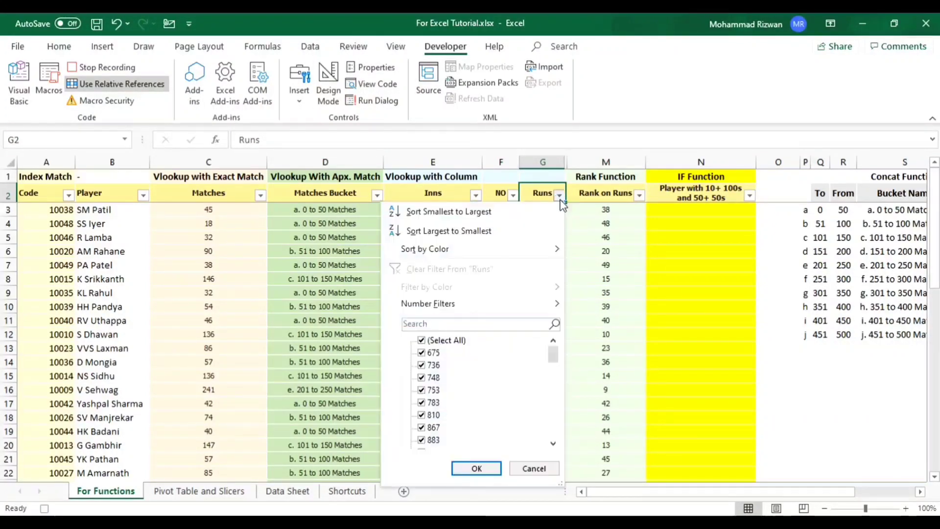
{"action": "left_click", "coordinate": [443, 341]}
{"action": "scroll", "coordinate": [495, 378], "scroll_direction": "down", "scroll_amount": 5}
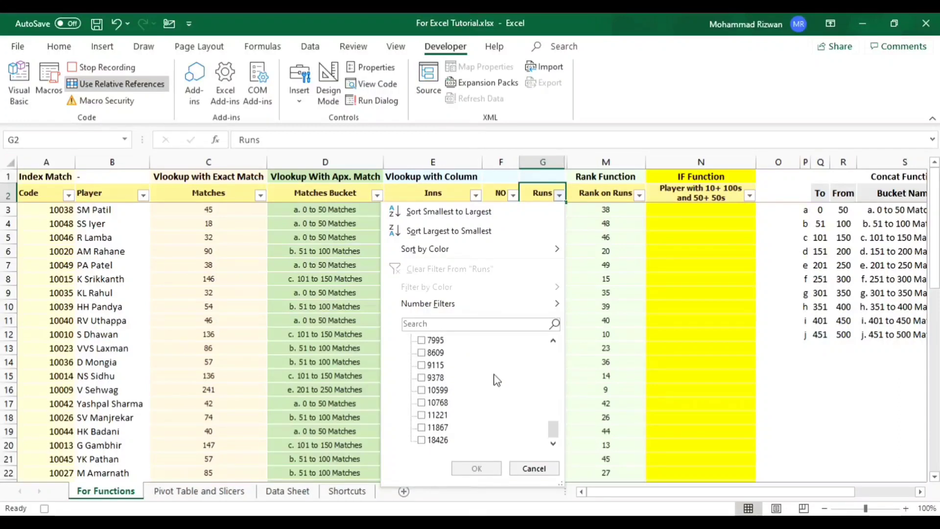
{"action": "left_click", "coordinate": [443, 440]}
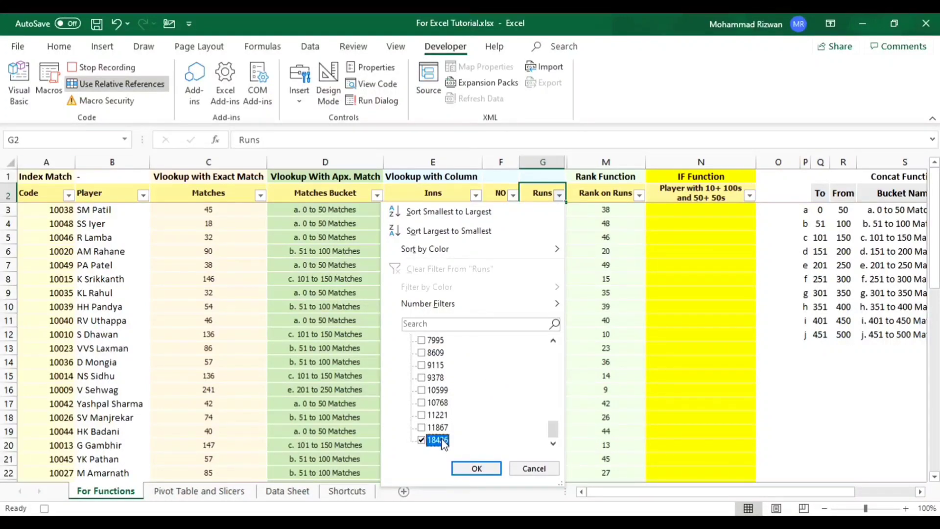
{"action": "left_click", "coordinate": [475, 466]}
{"action": "left_click", "coordinate": [476, 468]}
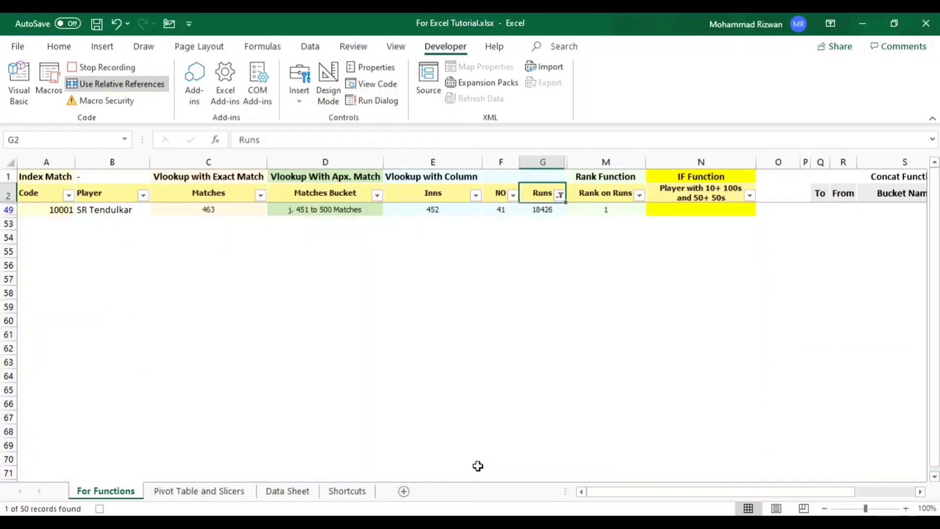
{"action": "key", "text": "Down"}
{"action": "key", "text": "Right"}
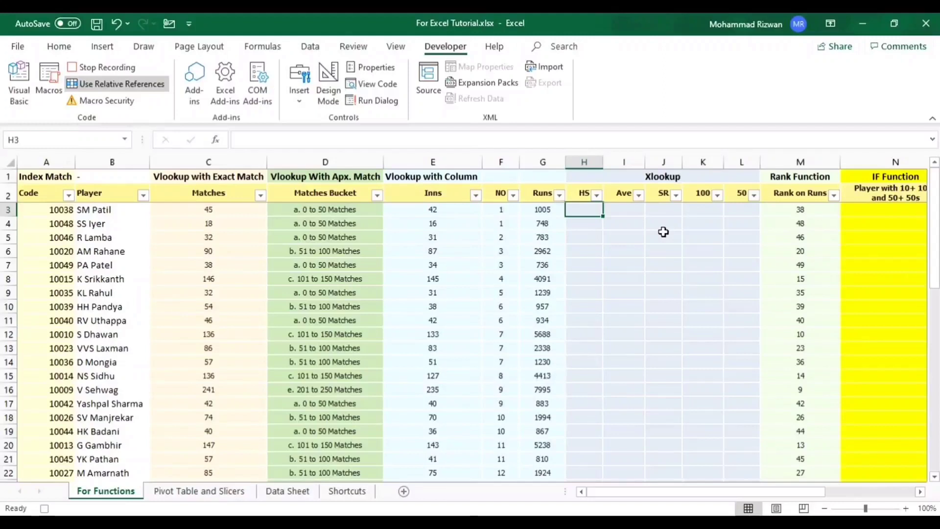
- Start an XLOOKUP formula in H3 under HS, with the player in B3 as the lookup value
{"action": "type", "text": "="}
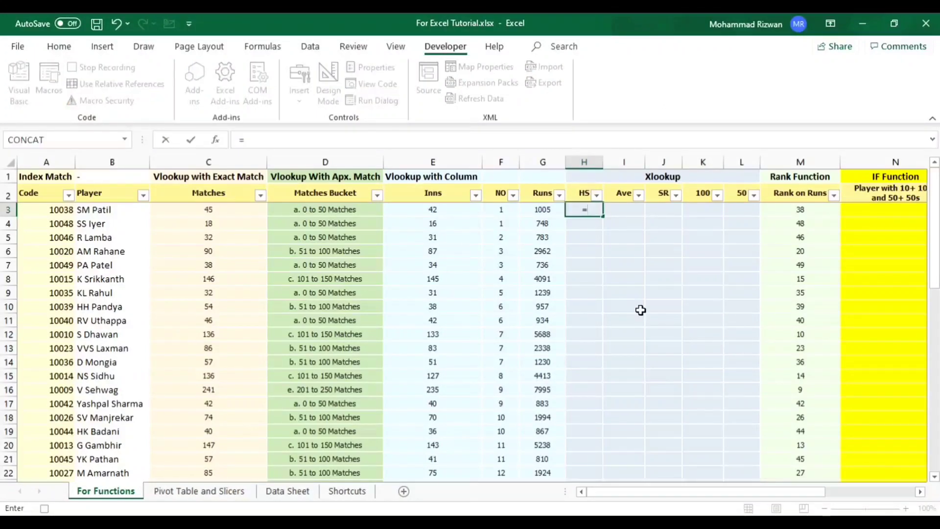
{"action": "type", "text": "xloo"}
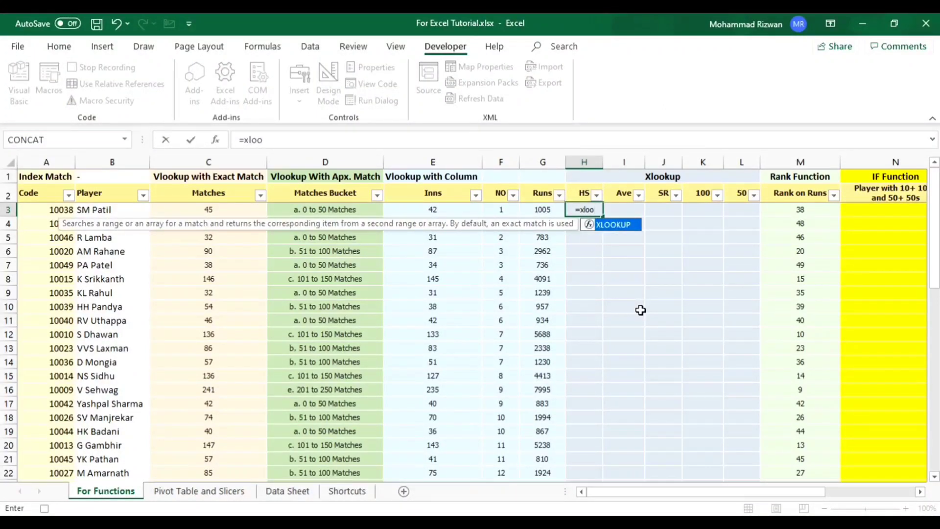
{"action": "key", "text": "Tab"}
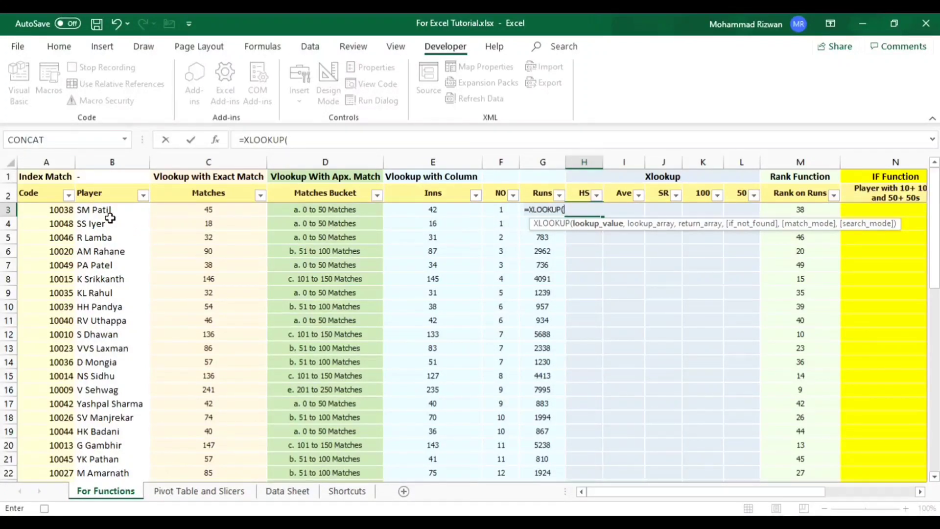
{"action": "left_click", "coordinate": [96, 210]}
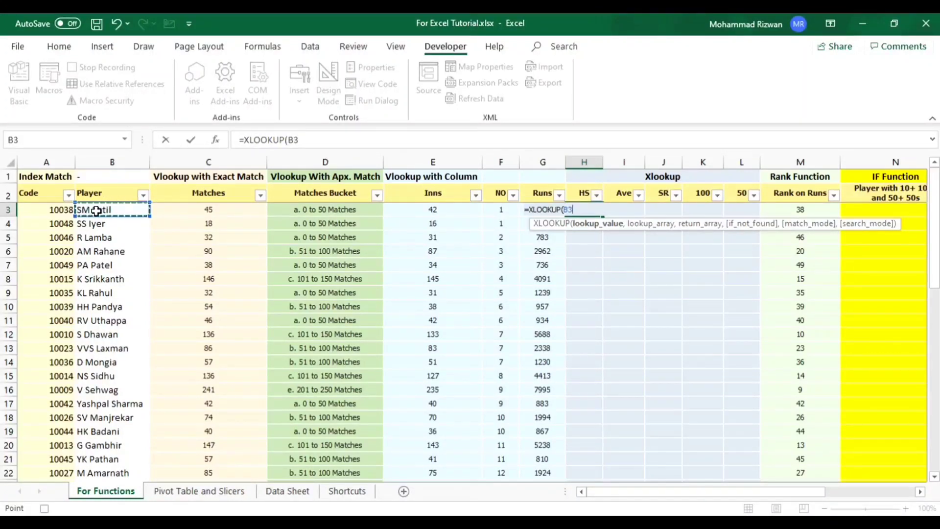
{"action": "type", "text": ","}
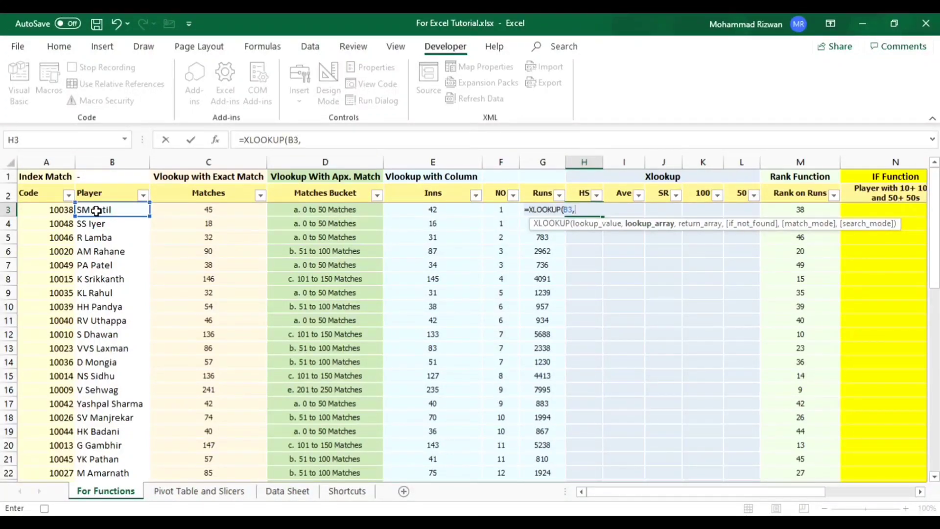
- Complete the H3 XLOOKUP with Data Sheet column B:B as lookup array, H:H as return array, an empty if_not_found argument and match mode 0
{"action": "left_click", "coordinate": [284, 491]}
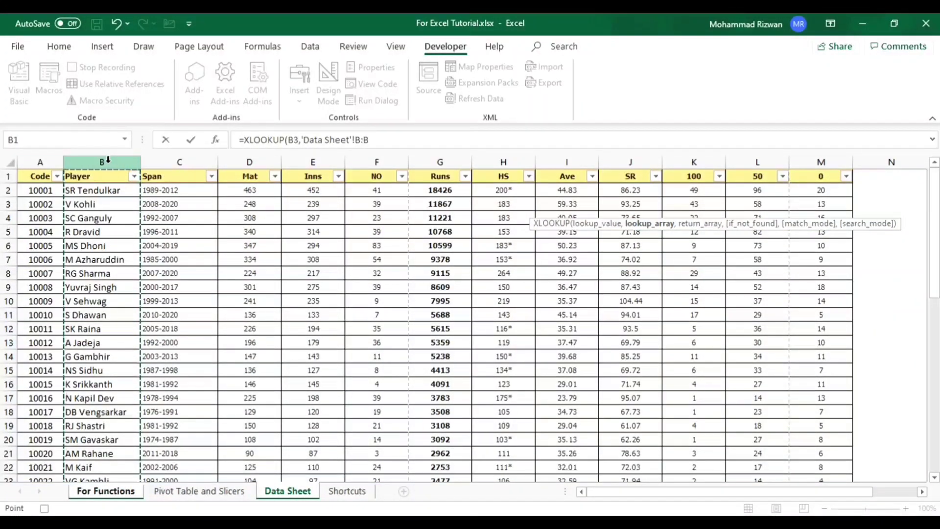
{"action": "type", "text": ","}
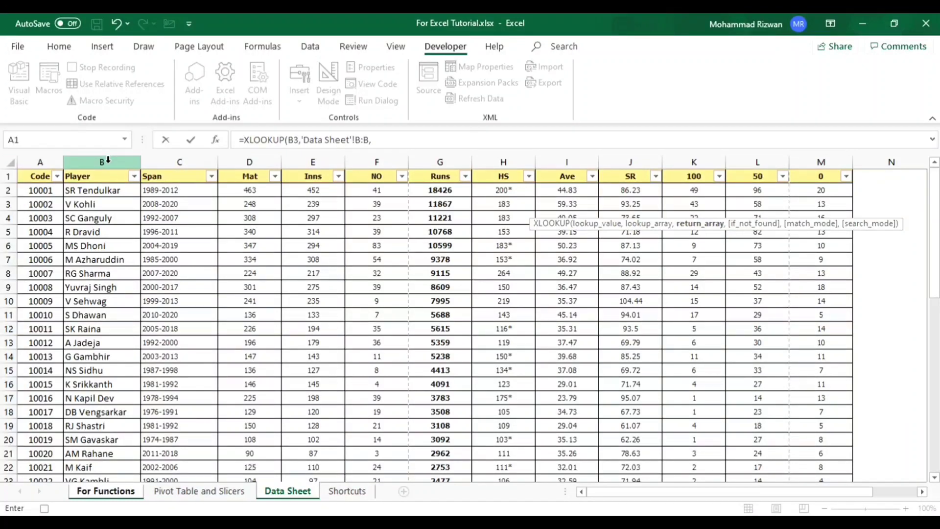
{"action": "left_click", "coordinate": [493, 155]}
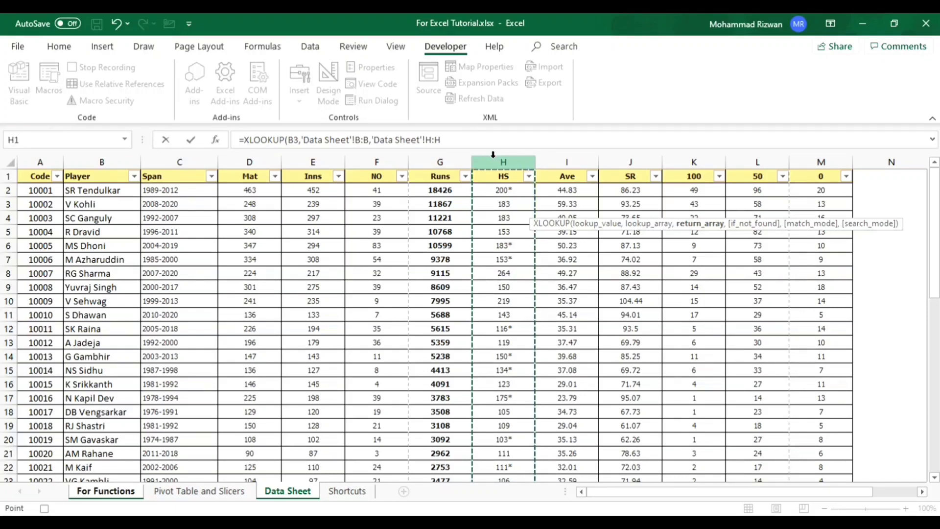
{"action": "type", "text": ","}
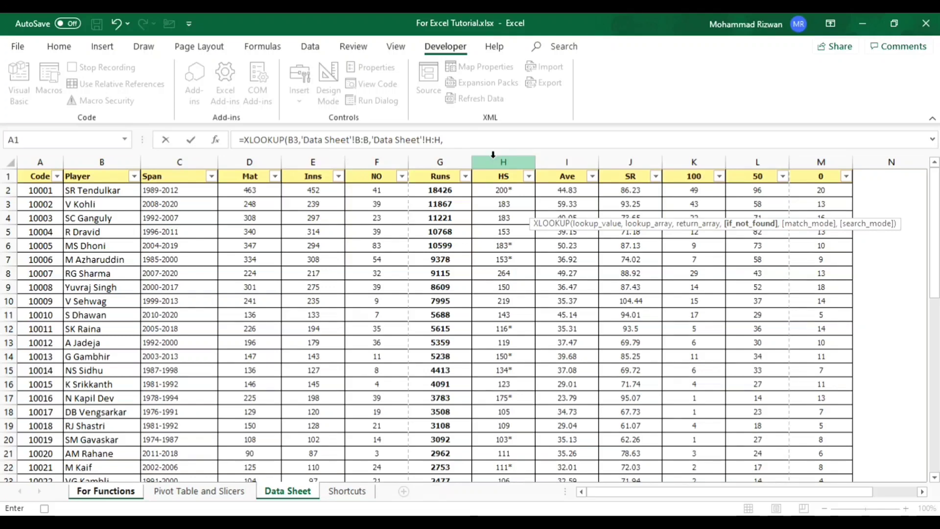
{"action": "type", "text": ",0"}
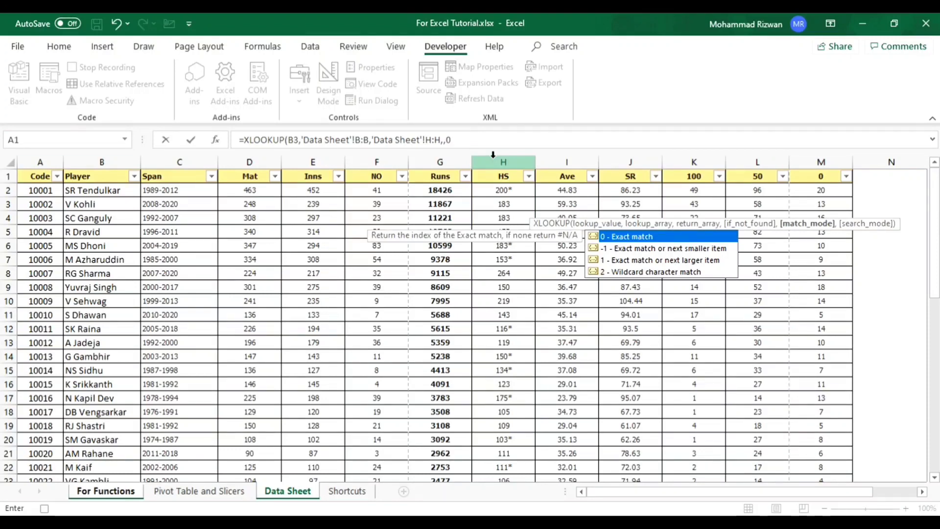
{"action": "type", "text": ")"}
{"action": "key", "text": "Return"}
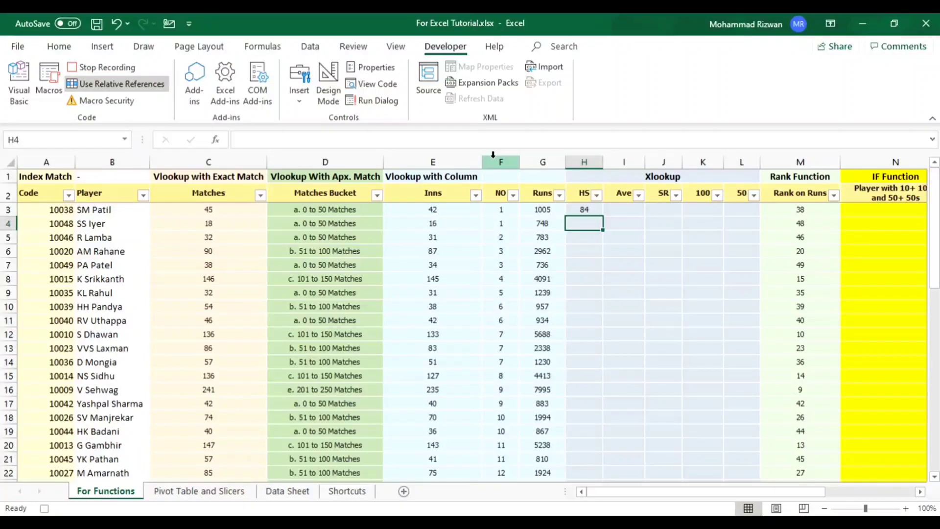
- Fill the H3 XLOOKUP formula down the HS column to H52
{"action": "key", "text": "ctrl+Down"}
{"action": "key", "text": "ctrl+shift+Up"}
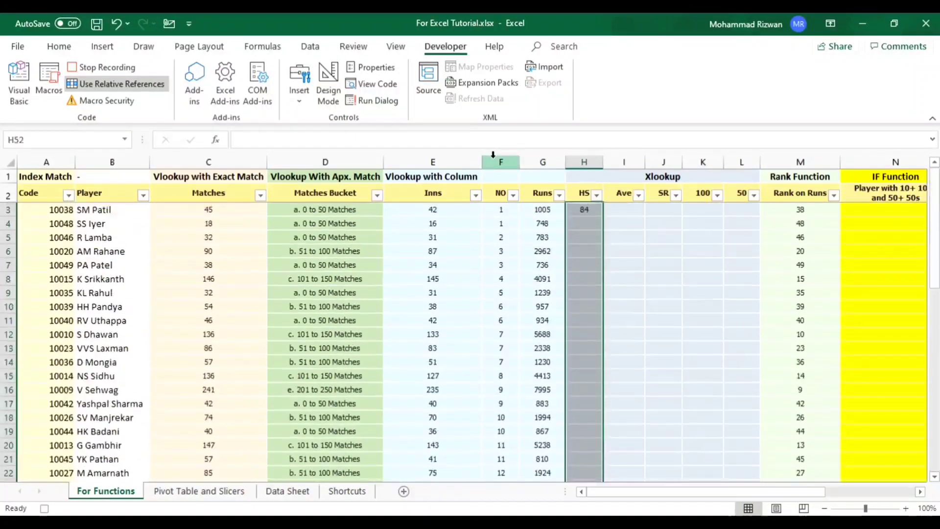
{"action": "key", "text": "ctrl+d"}
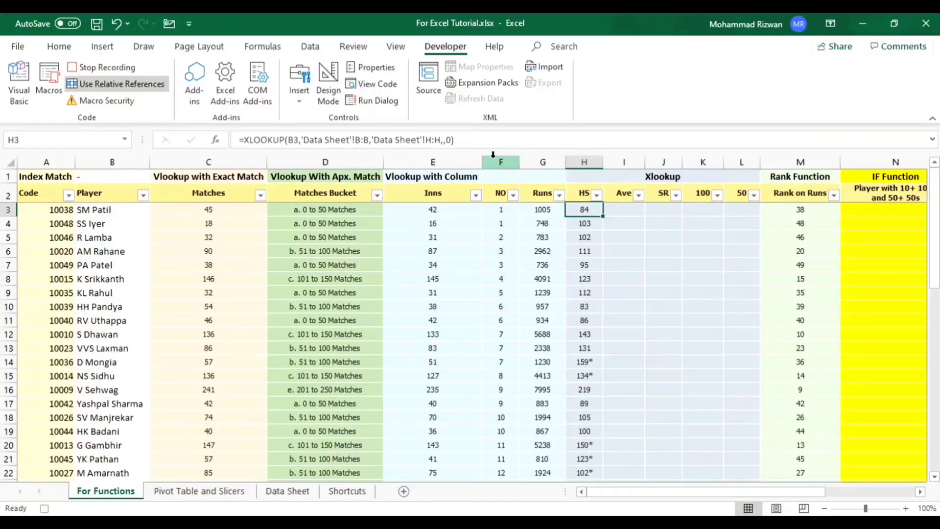
- Change the H3 XLOOKUP references to $B3 and 'Data Sheet'!$B:$B, leaving the return array H:H relative
{"action": "double_click", "coordinate": [294, 139]}
{"action": "key", "text": "F4"}
{"action": "key", "text": "F4"}
{"action": "key", "text": "F4"}
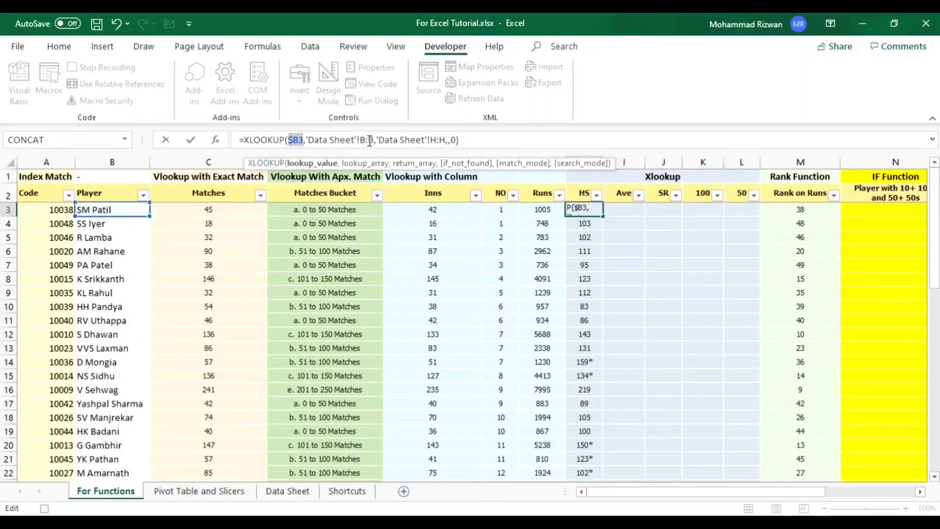
{"action": "left_click", "coordinate": [370, 140]}
{"action": "key", "text": "F4"}
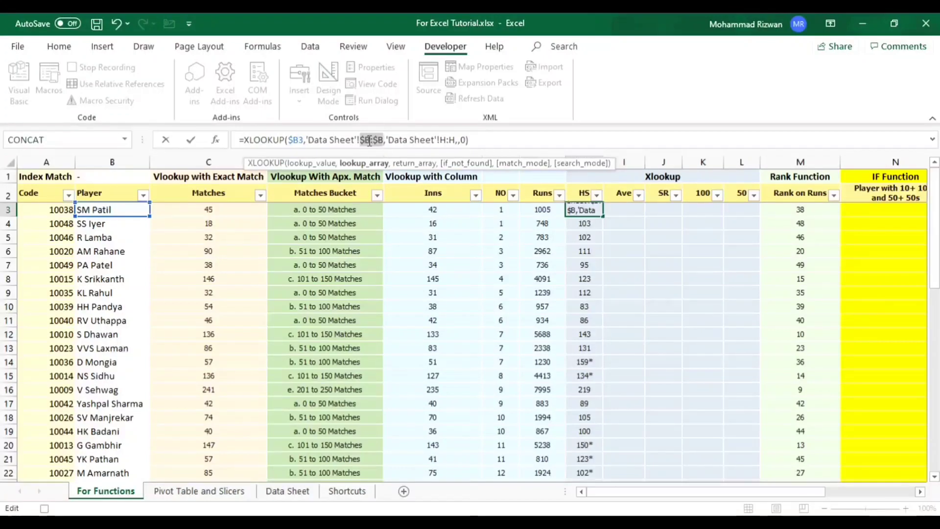
{"action": "left_click", "coordinate": [424, 141]}
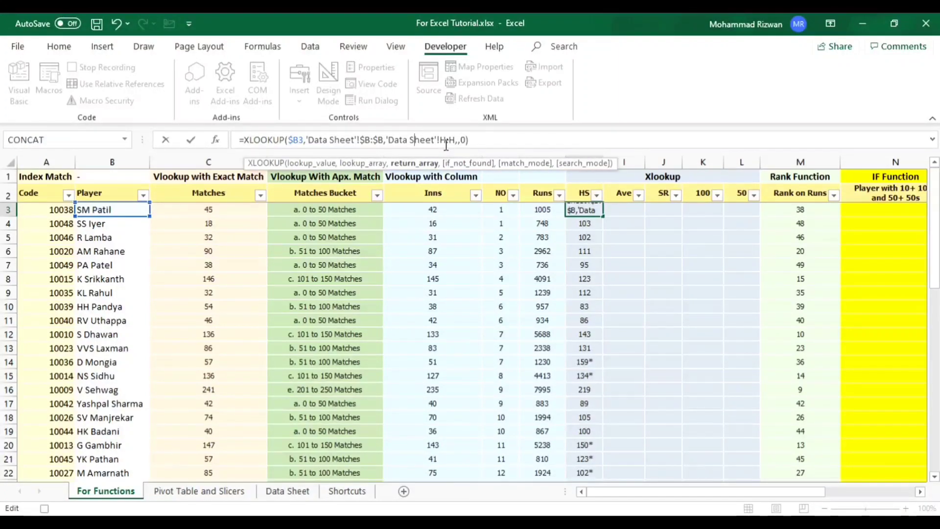
{"action": "key", "text": "ctrl+Return"}
- Copy the H3 XLOOKUP formula across to L3 and down all player rows of the Xlookup columns
{"action": "key", "text": "ctrl+c"}
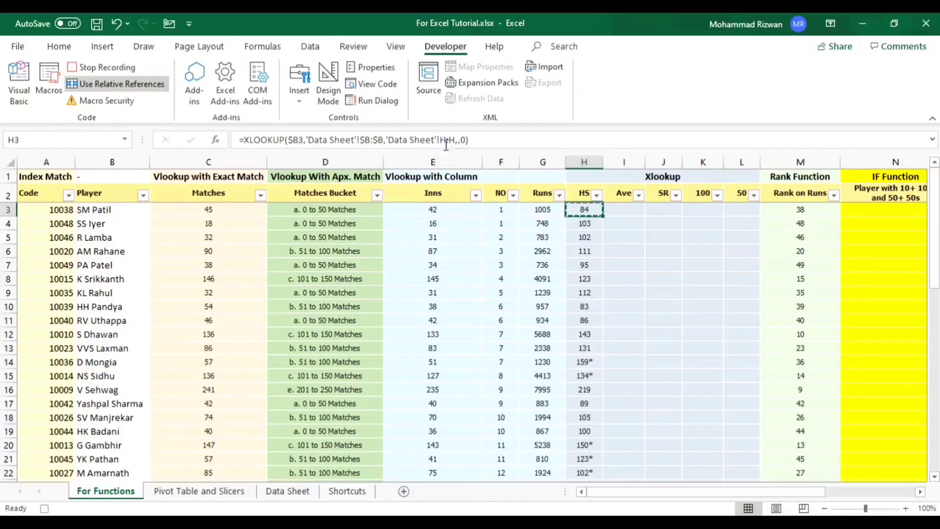
{"action": "key", "text": "shift+Right"}
{"action": "key", "text": "shift+Right"}
{"action": "key", "text": "shift+Right"}
{"action": "key", "text": "shift+Right"}
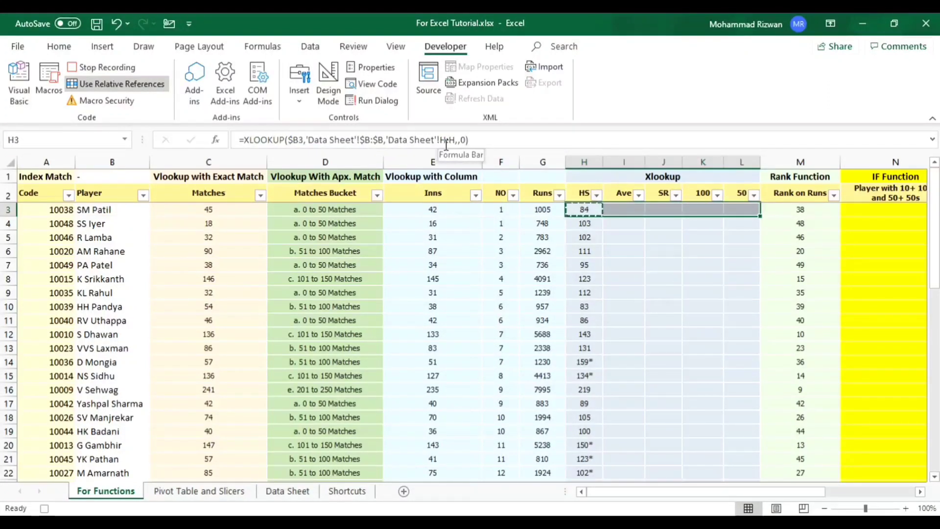
{"action": "key", "text": "ctrl+v"}
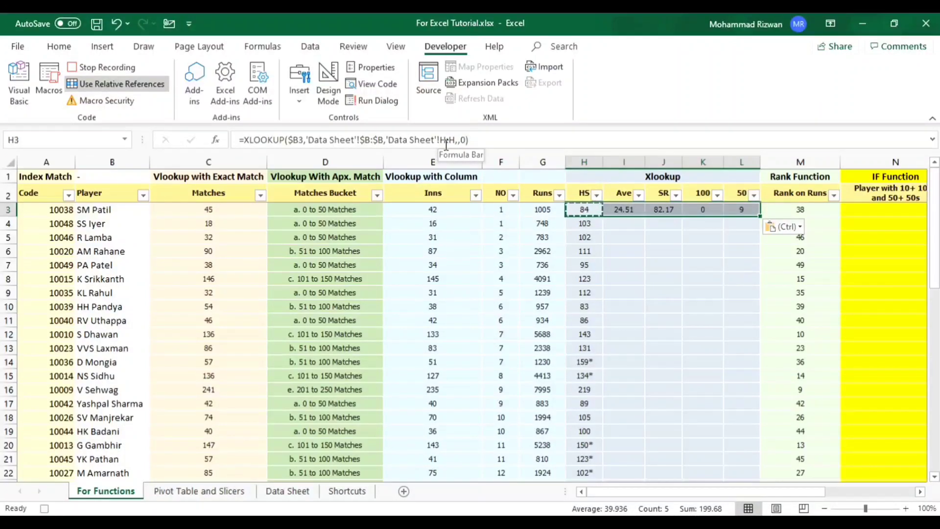
{"action": "key", "text": "ctrl+shift+Down"}
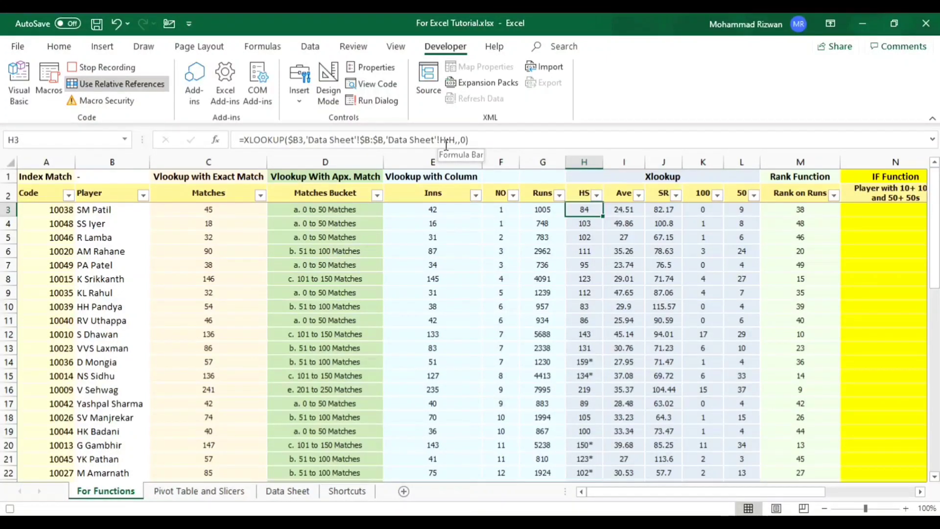
- Start an IF formula with a nested AND as its logical test in N3 under IF Function
{"action": "key", "text": "Right"}
{"action": "key", "text": "Right"}
{"action": "key", "text": "Right"}
{"action": "key", "text": "Right"}
{"action": "key", "text": "Right"}
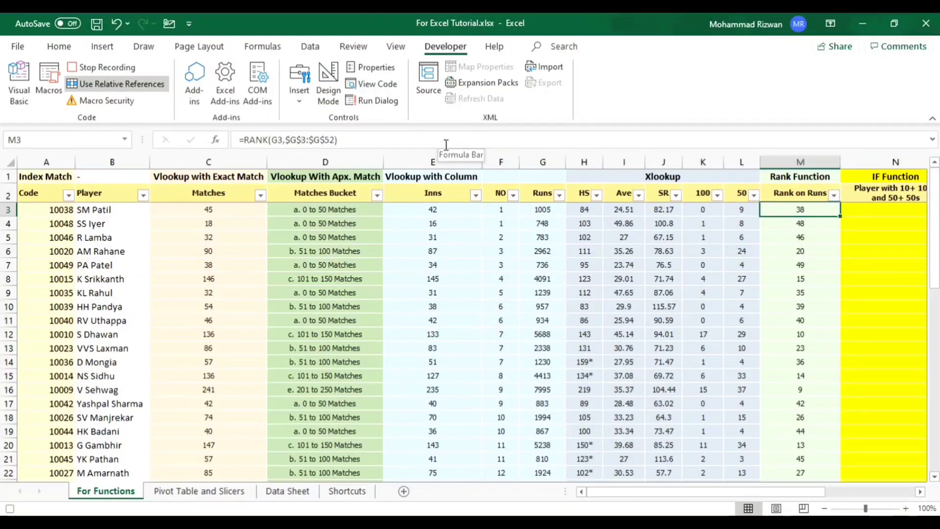
{"action": "key", "text": "Right"}
{"action": "key", "text": "Right"}
{"action": "key", "text": "Right"}
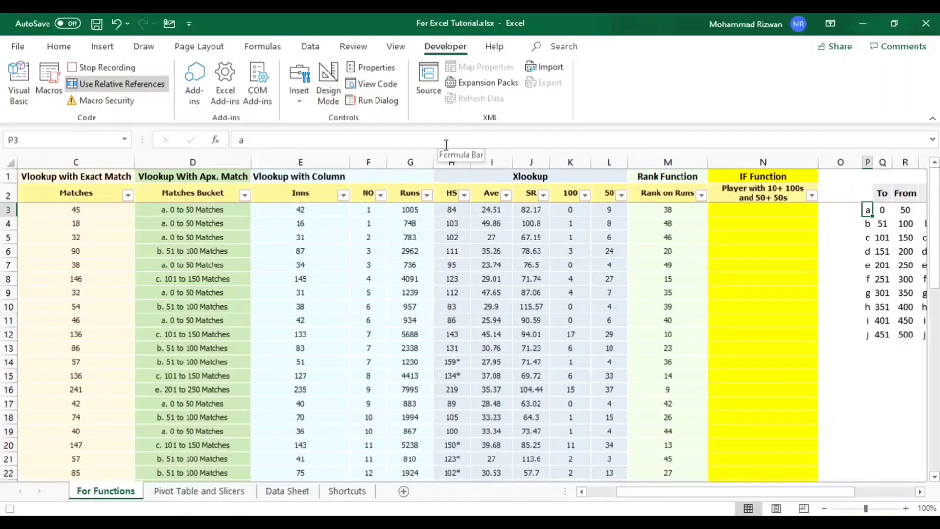
{"action": "key", "text": "Left"}
{"action": "key", "text": "Left"}
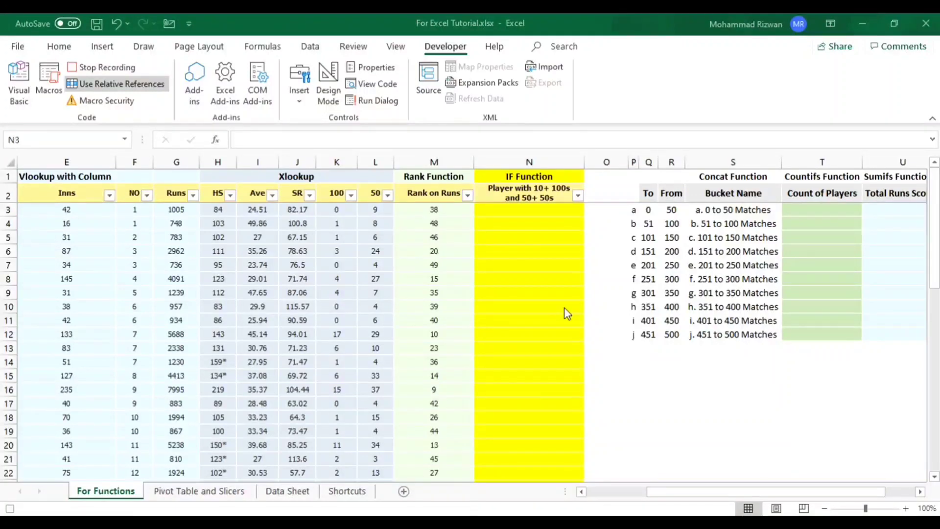
{"action": "left_click", "coordinate": [517, 214]}
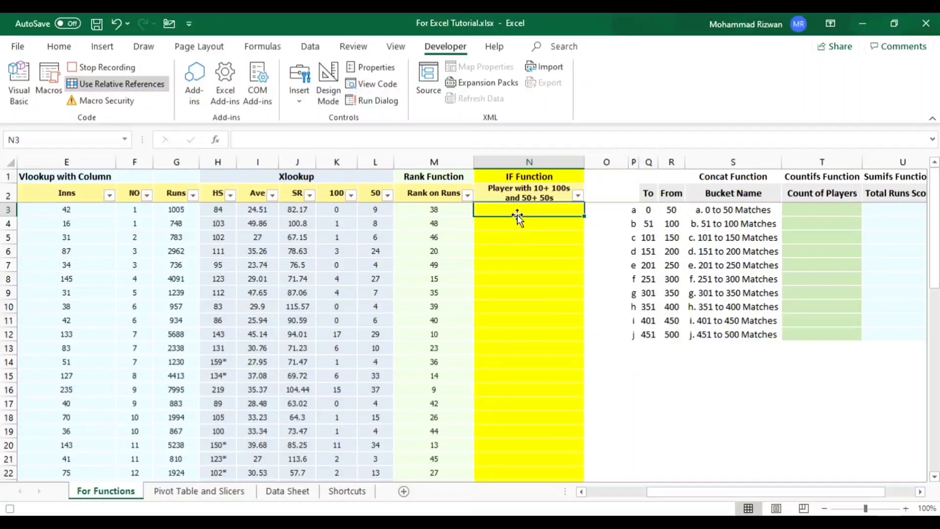
{"action": "type", "text": "="}
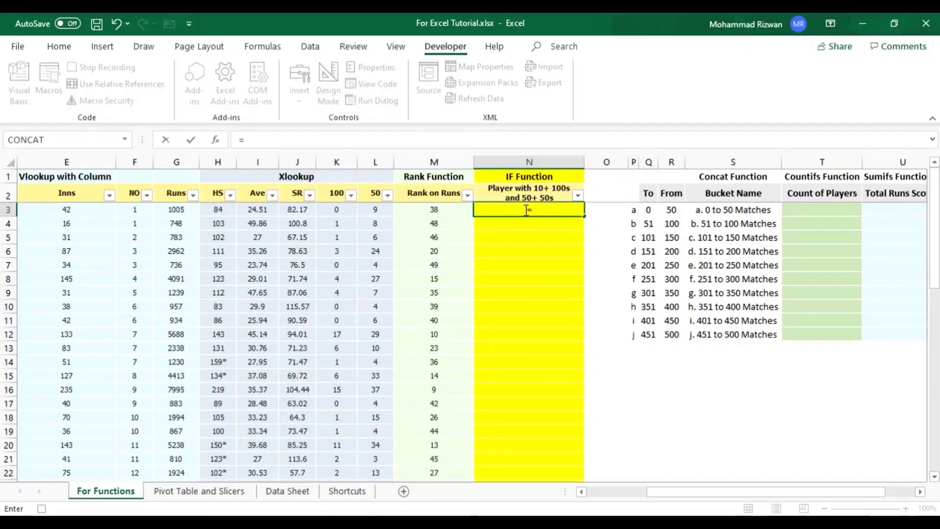
{"action": "type", "text": "if"}
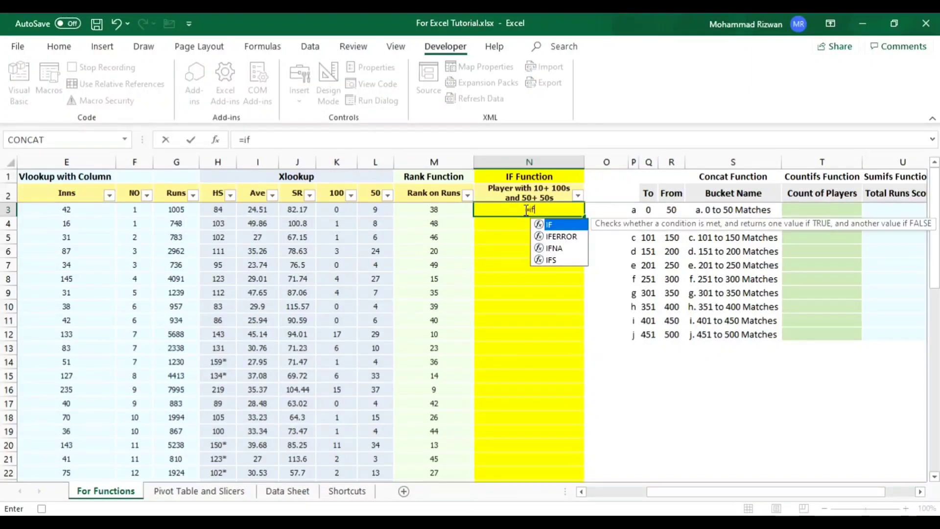
{"action": "type", "text": "("}
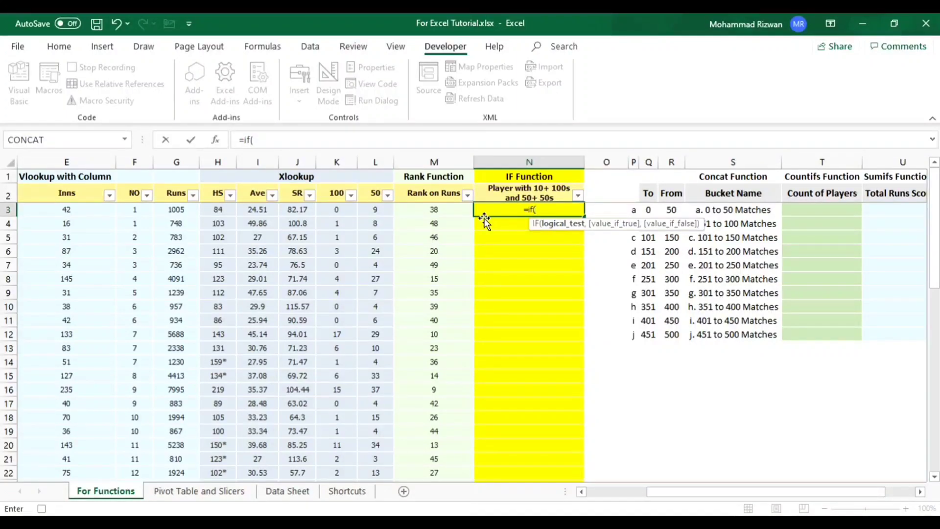
{"action": "type", "text": "and"}
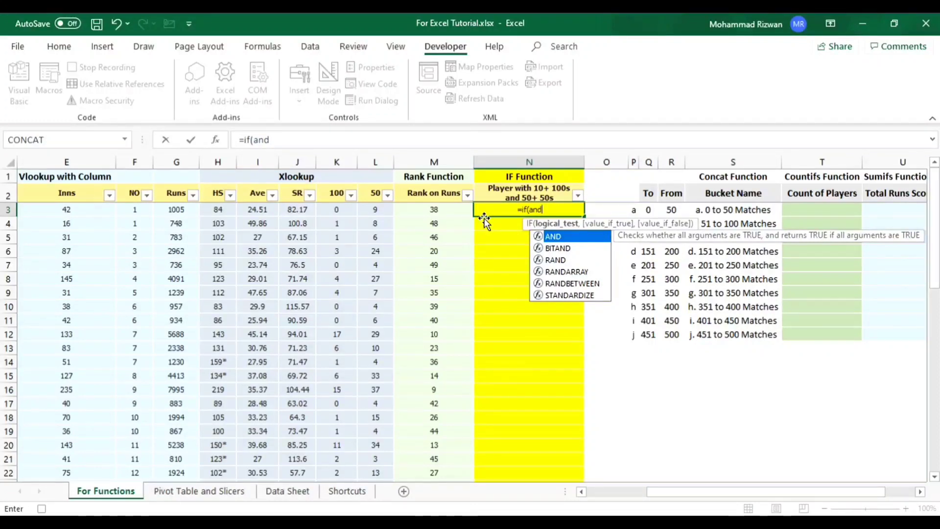
{"action": "type", "text": "("}
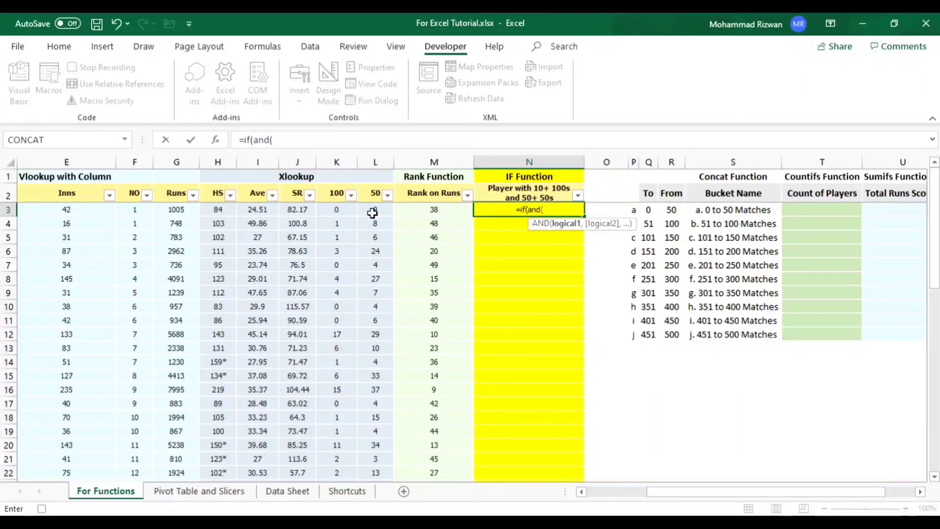
- Enter K3>=10 and L3>=50 as the AND conditions in the N3 formula and close the AND
{"action": "left_click", "coordinate": [340, 210]}
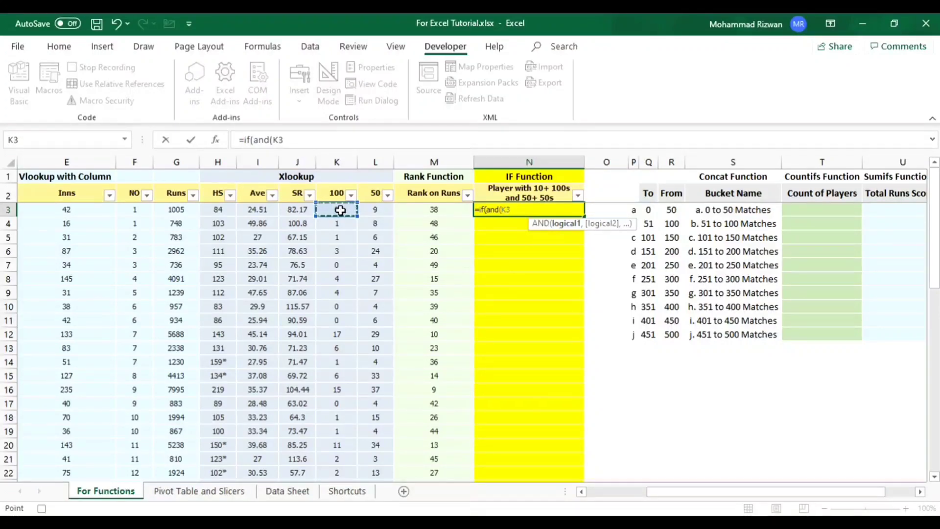
{"action": "type", "text": ">"}
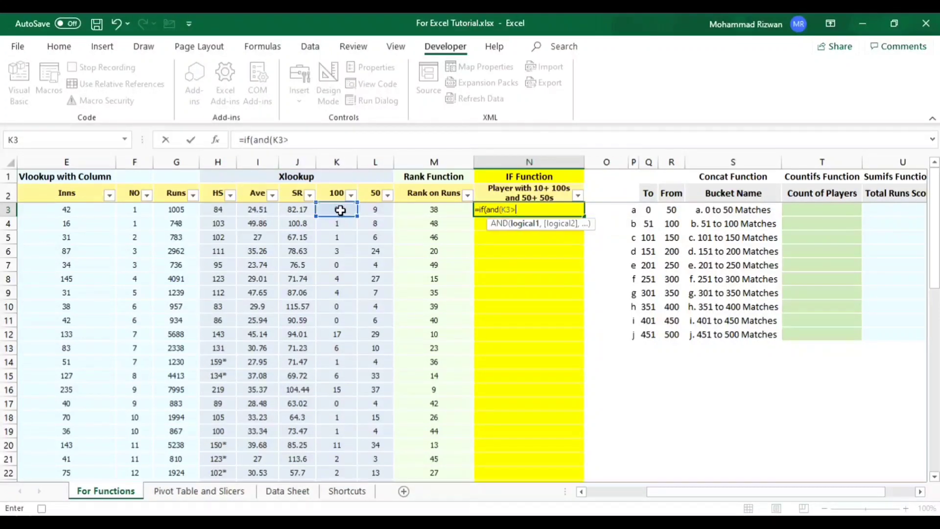
{"action": "type", "text": "=10,"}
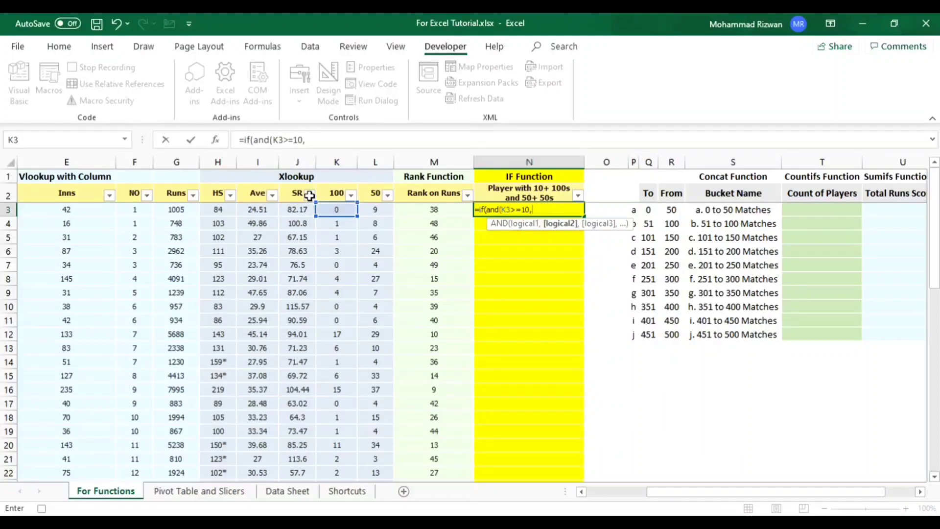
{"action": "left_click", "coordinate": [375, 209]}
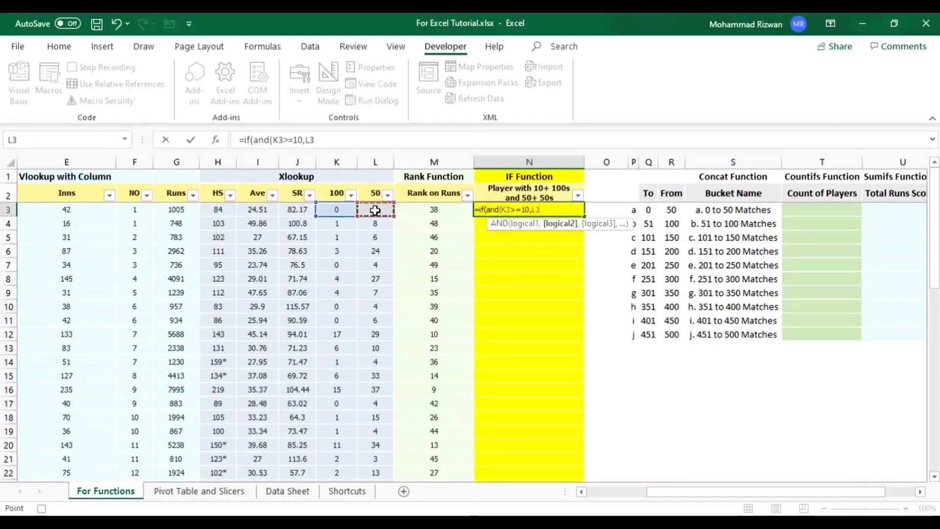
{"action": "type", "text": ">="}
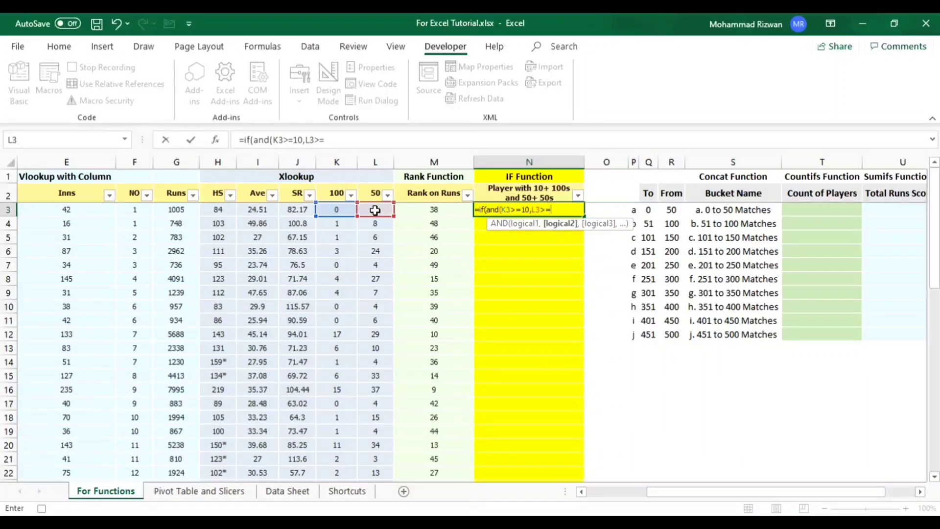
{"action": "type", "text": "50"}
{"action": "type", "text": ")"}
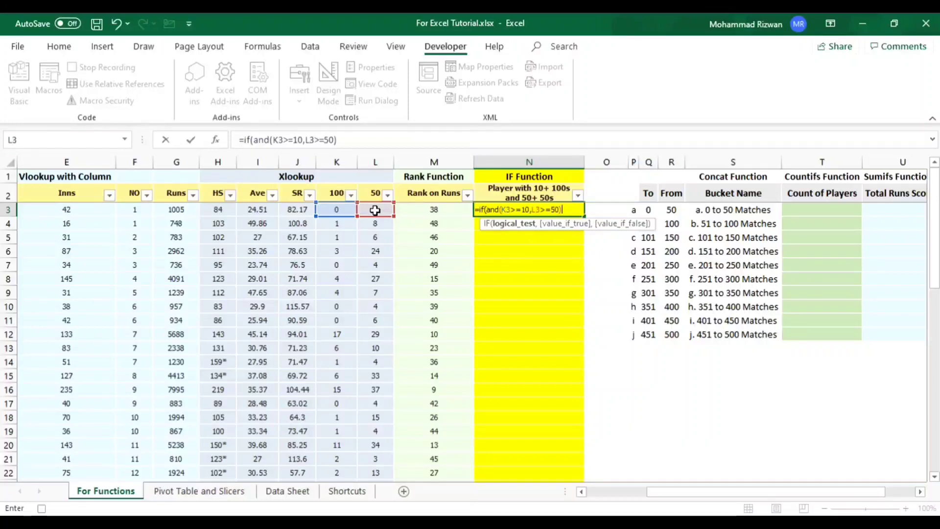
{"action": "type", "text": ","}
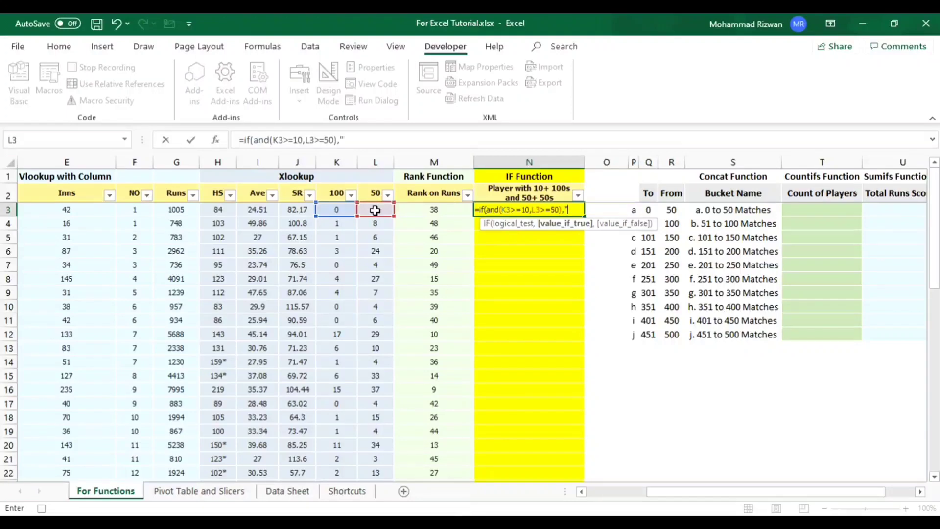
- Complete the N3 IF formula with "Yes" as the true value and "No" as the false value
{"action": "type", "text": "Yes\""}
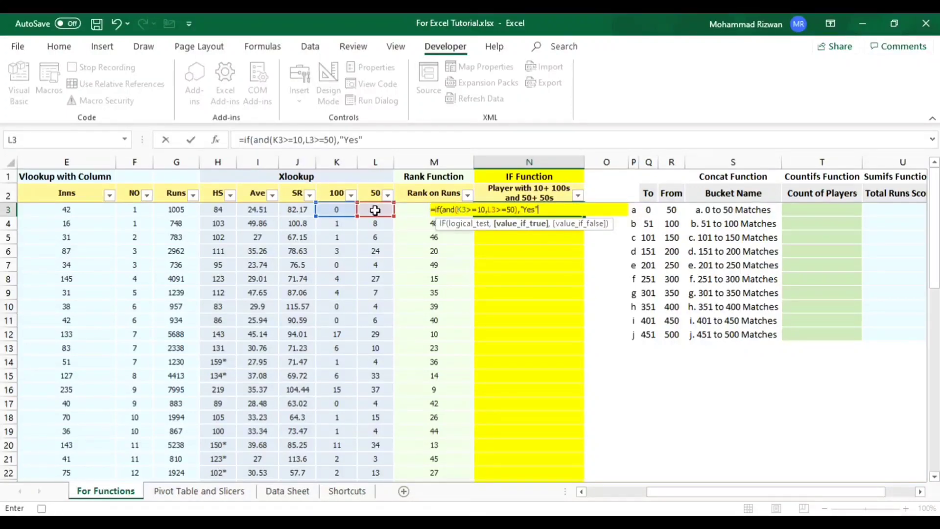
{"action": "type", "text": ","}
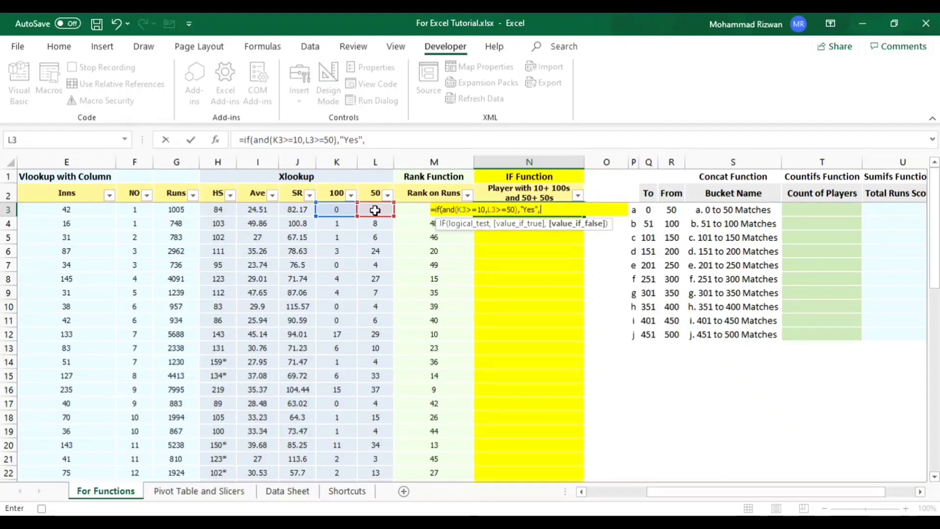
{"action": "type", "text": "\"No\""}
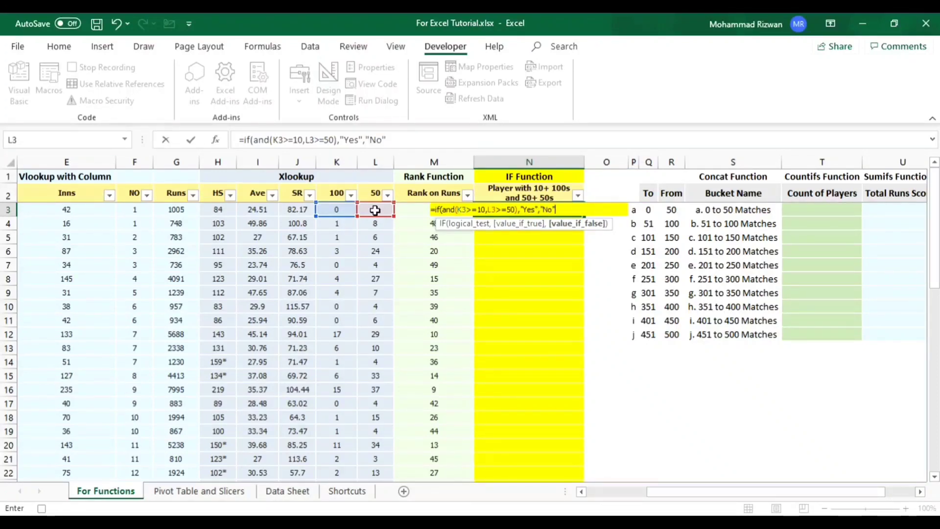
{"action": "type", "text": ")"}
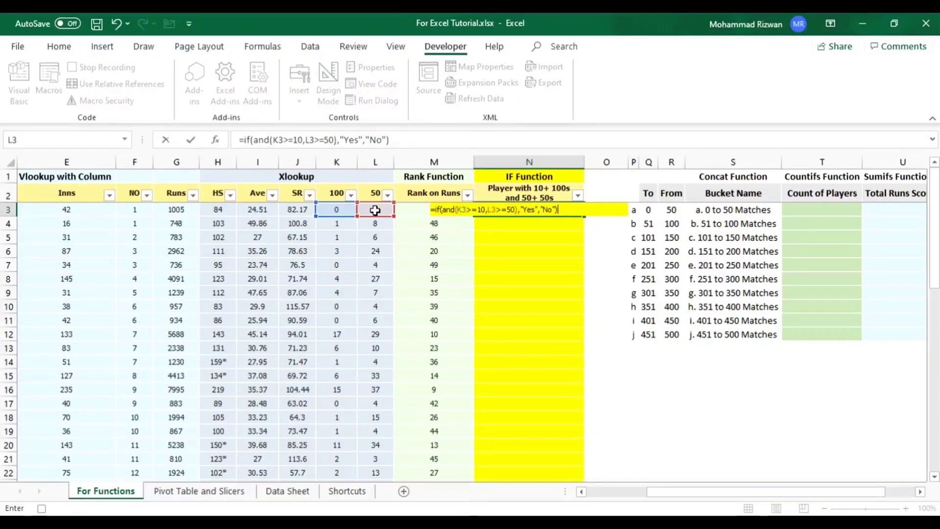
{"action": "key", "text": "Return"}
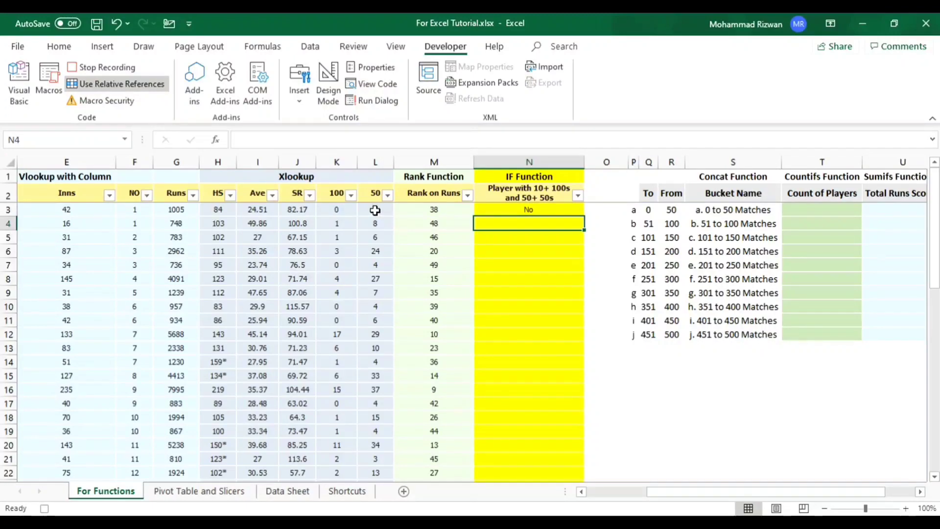
- Copy the N3 IF formula down the IF Function column to N52, covering all player rows
{"action": "key", "text": "Up"}
{"action": "key", "text": "ctrl+c"}
{"action": "key", "text": "Left"}
{"action": "key", "text": "ctrl+Down"}
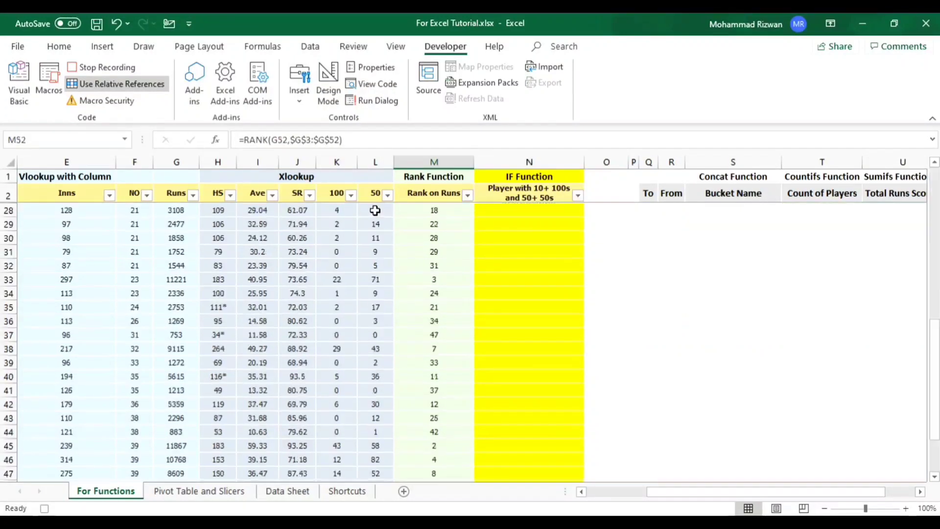
{"action": "key", "text": "Right"}
{"action": "key", "text": "ctrl+shift+Up"}
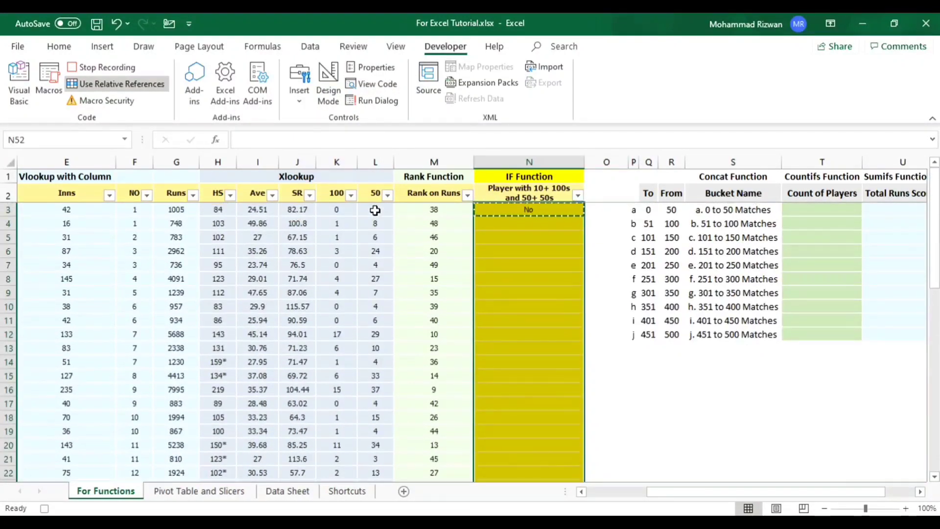
{"action": "key", "text": "ctrl+v"}
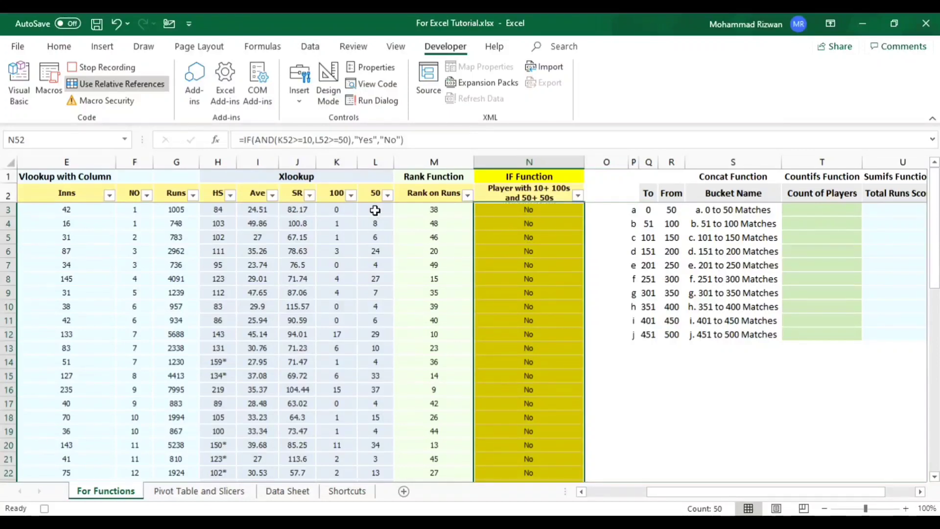
{"action": "key", "text": "ctrl+Up"}
{"action": "key", "text": "Down"}
{"action": "key", "text": "Down"}
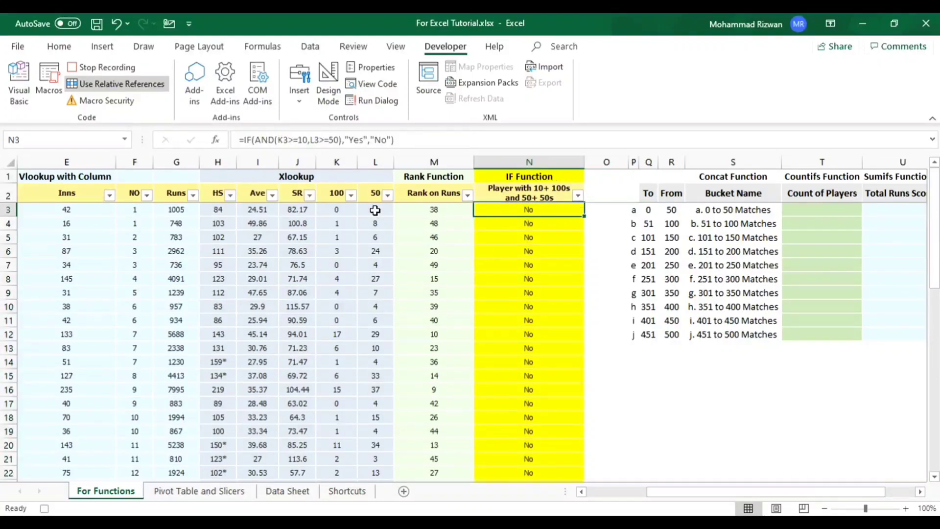
- Filter the 100 column to show only the values from 11 to 49
{"action": "left_click", "coordinate": [351, 196]}
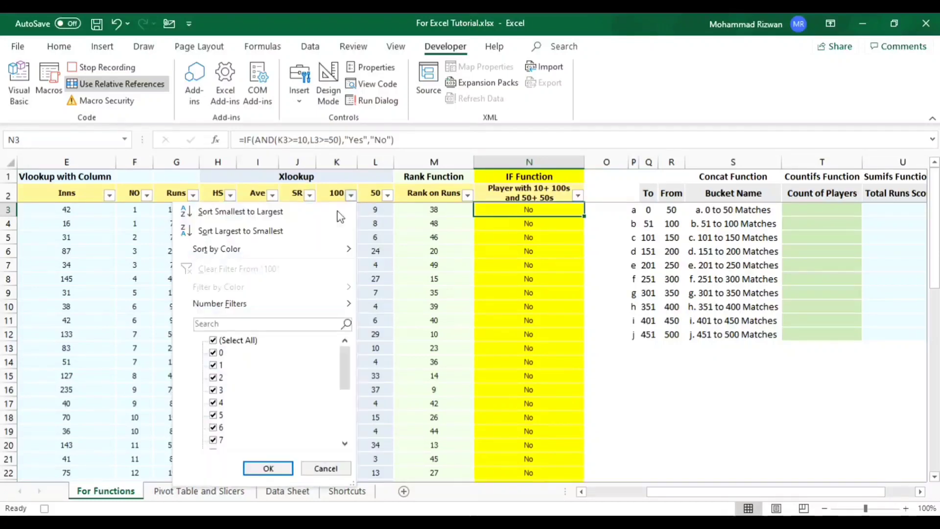
{"action": "left_click", "coordinate": [213, 340]}
{"action": "scroll", "coordinate": [312, 396], "scroll_direction": "down", "scroll_amount": 5}
{"action": "left_click", "coordinate": [217, 439]}
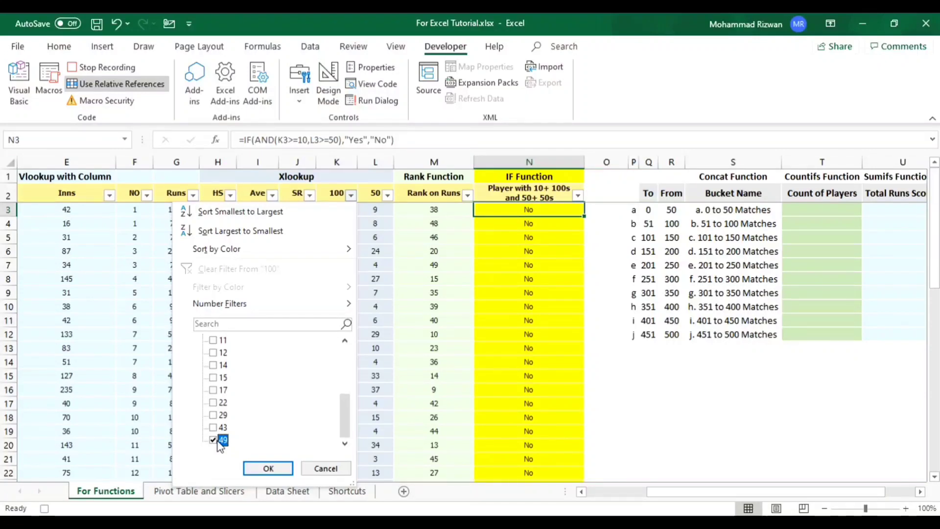
{"action": "key", "text": "Up"}
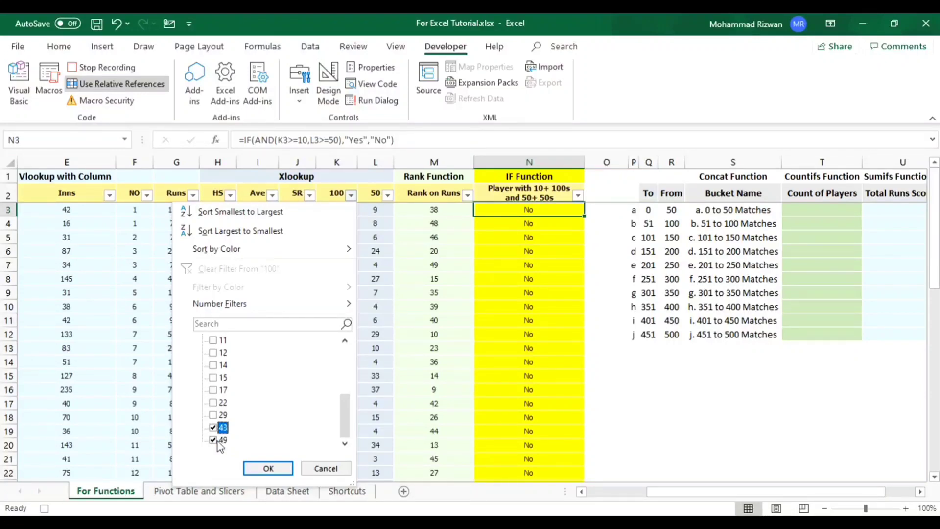
{"action": "key", "text": "Up"}
{"action": "key", "text": "space"}
{"action": "key", "text": "Up"}
{"action": "key", "text": "space"}
{"action": "key", "text": "Up"}
{"action": "key", "text": "space"}
{"action": "key", "text": "Up"}
{"action": "key", "text": "space"}
{"action": "key", "text": "Up"}
{"action": "key", "text": "space"}
{"action": "key", "text": "Up"}
{"action": "key", "text": "space"}
{"action": "key", "text": "Up"}
{"action": "key", "text": "space"}
{"action": "key", "text": "Up"}
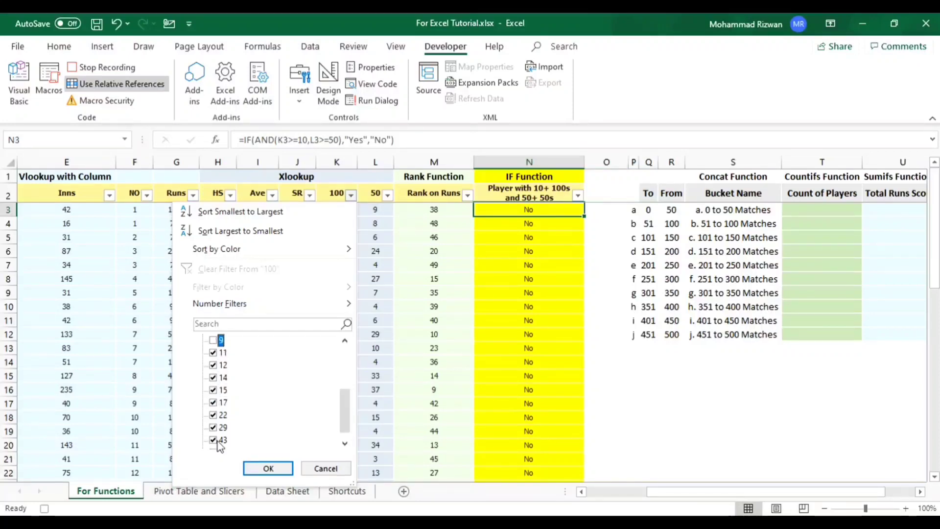
{"action": "key", "text": "Down"}
{"action": "key", "text": "Down"}
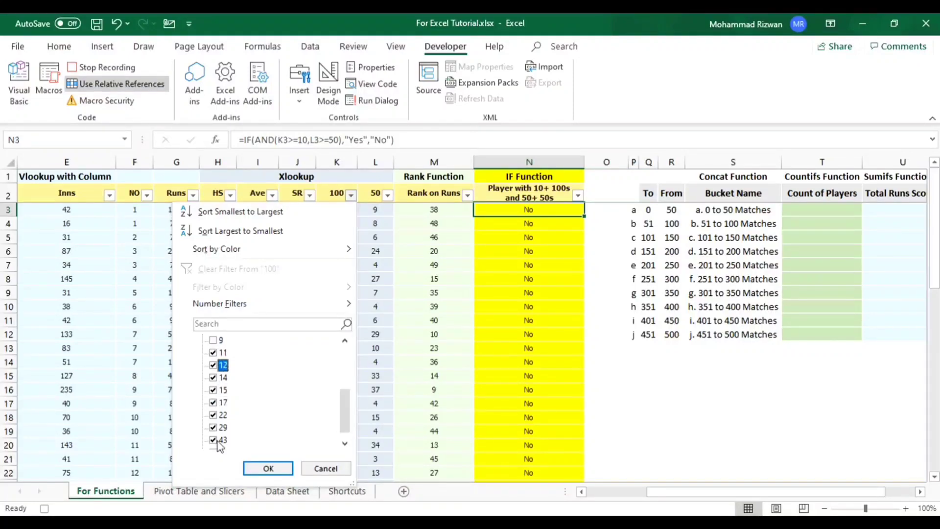
{"action": "key", "text": "Return"}
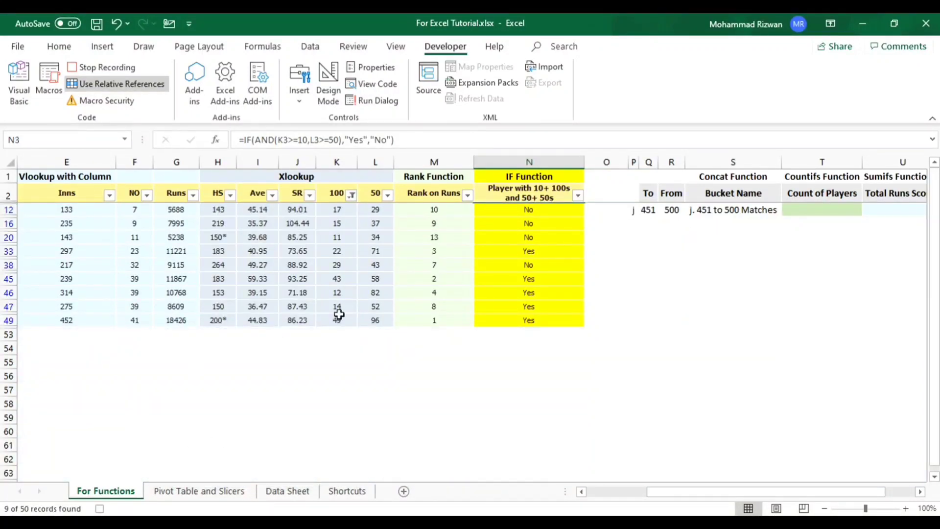
- Filter the 50 column to show only 52, 58, 71, 82 and 96
{"action": "left_click", "coordinate": [387, 195]}
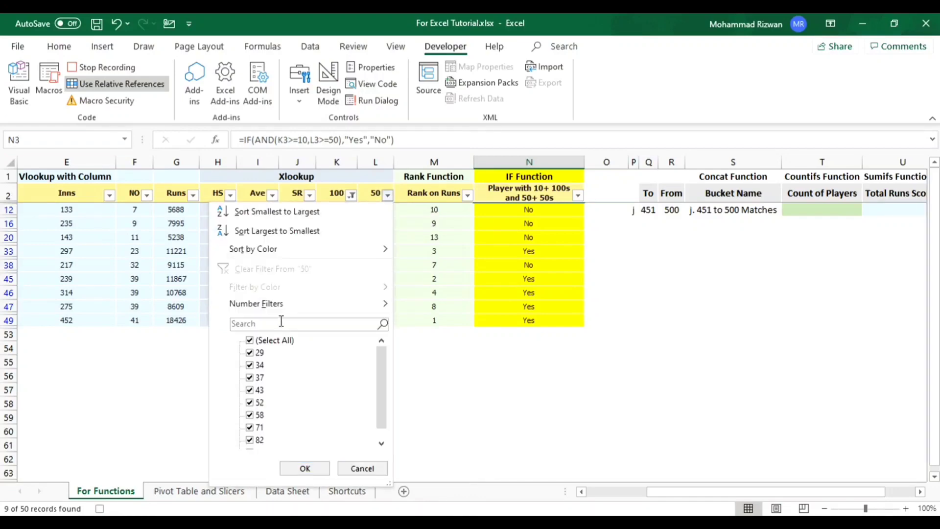
{"action": "left_click", "coordinate": [260, 340]}
{"action": "scroll", "coordinate": [320, 393], "scroll_direction": "down", "scroll_amount": 1}
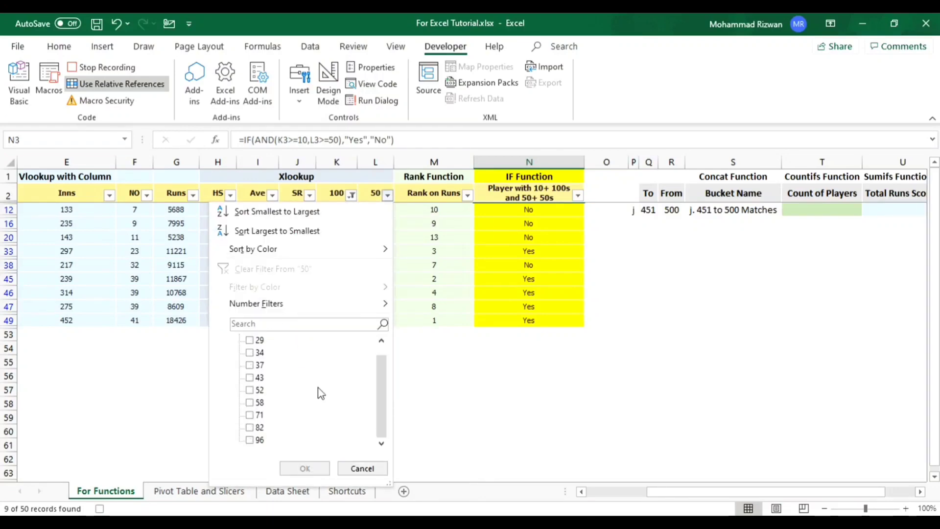
{"action": "left_click", "coordinate": [257, 440]}
{"action": "key", "text": "Up"}
{"action": "key", "text": "space"}
{"action": "key", "text": "Up"}
{"action": "key", "text": "space"}
{"action": "key", "text": "Up"}
{"action": "key", "text": "space"}
{"action": "key", "text": "Up"}
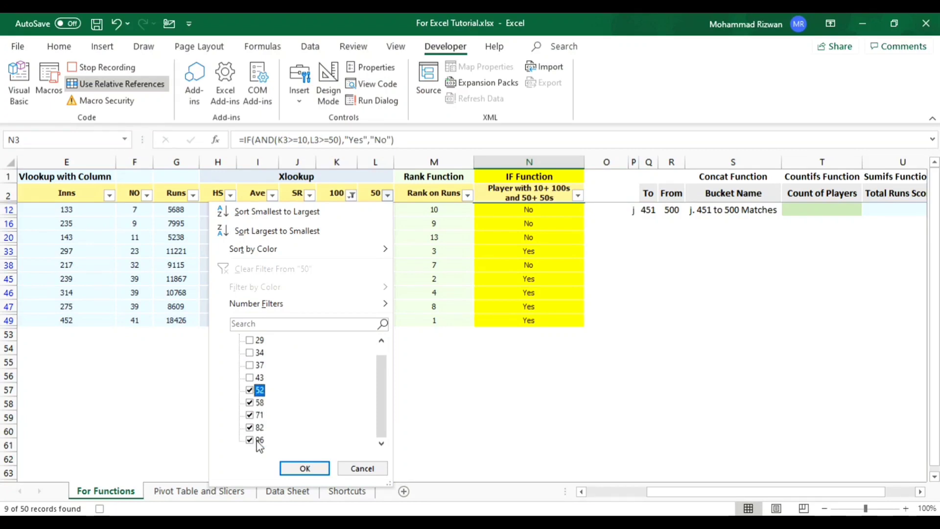
{"action": "key", "text": "Return"}
{"action": "key", "text": "Down"}
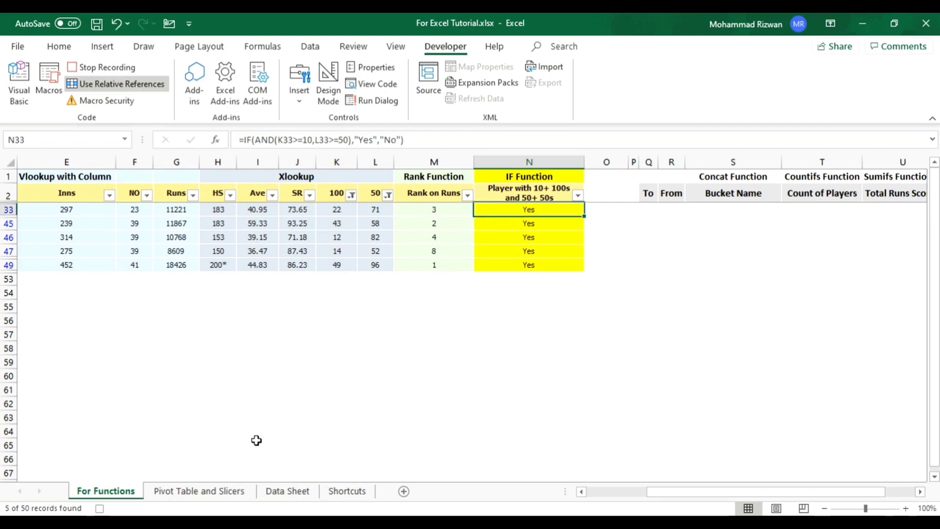
- Review the filtered players' IF Function results and clear the filters from the 100 and 50 columns
{"action": "key", "text": "ctrl+shift+Down"}
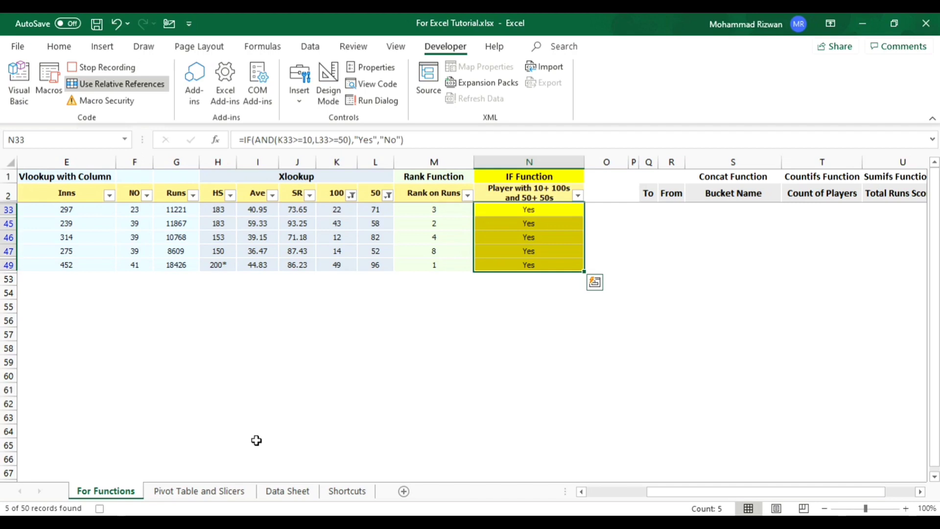
{"action": "key", "text": "ctrl+Left"}
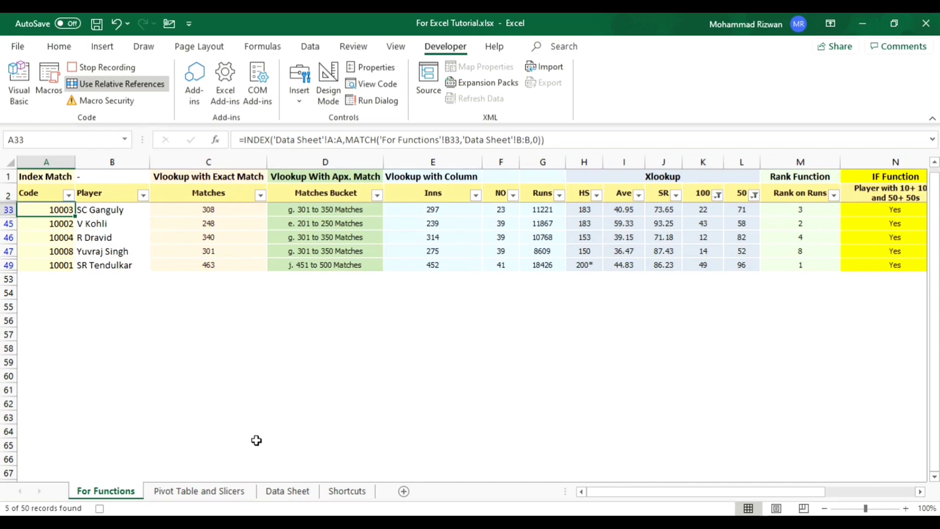
{"action": "key", "text": "ctrl+Right"}
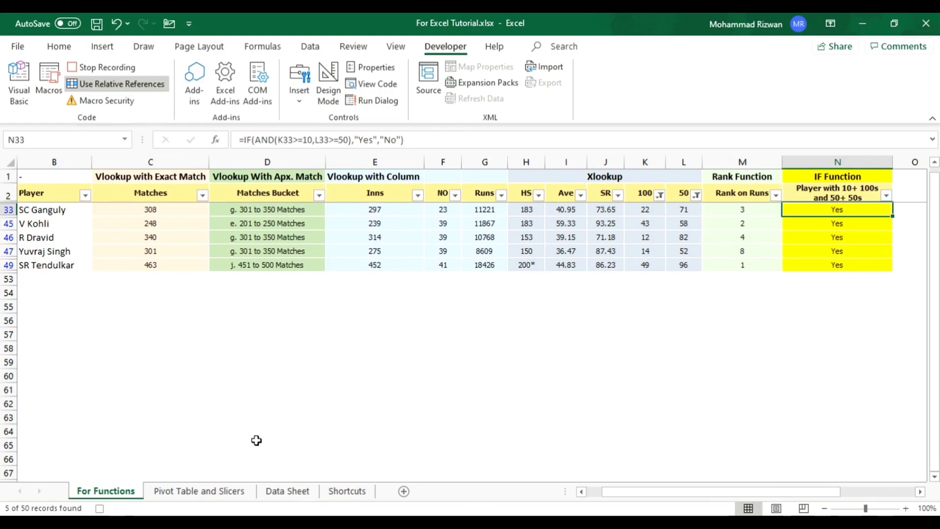
{"action": "key", "text": "Left"}
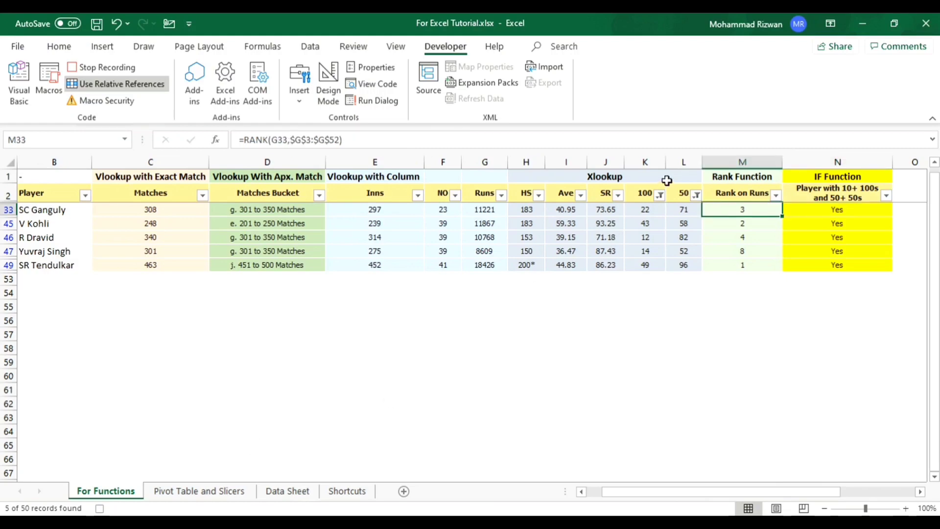
{"action": "left_click", "coordinate": [660, 193]}
{"action": "left_click", "coordinate": [535, 268]}
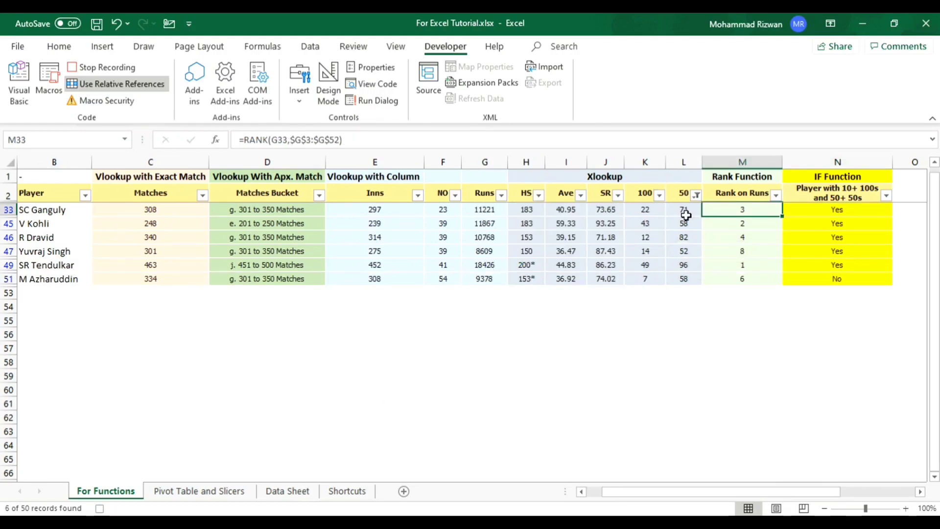
{"action": "left_click", "coordinate": [697, 196]}
{"action": "left_click", "coordinate": [601, 271]}
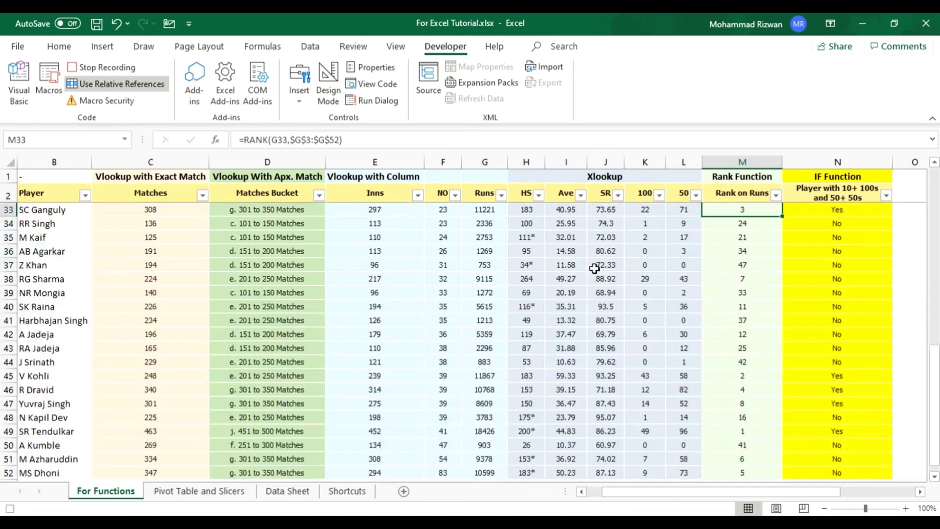
- Filter the IF Function column to Yes, review the matching rows, and clear that filter again
{"action": "left_click", "coordinate": [886, 196]}
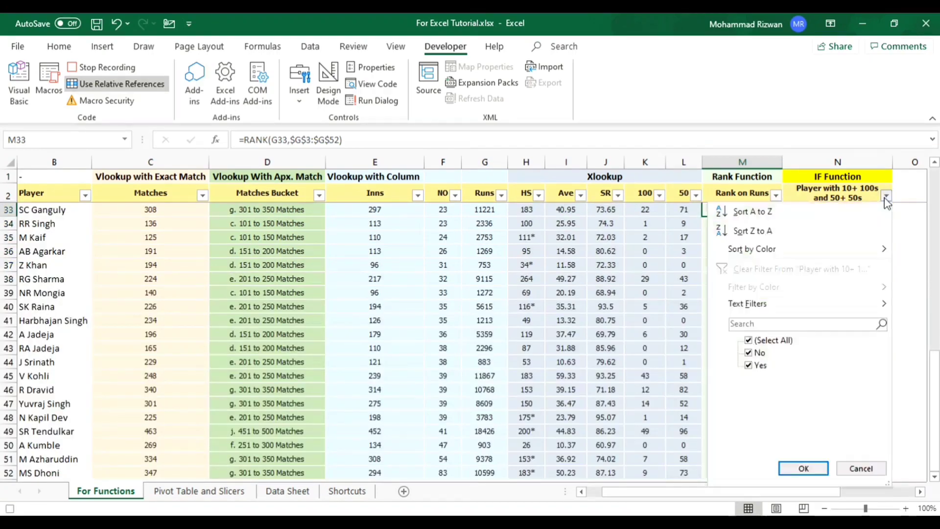
{"action": "left_click", "coordinate": [760, 342]}
{"action": "left_click", "coordinate": [758, 365]}
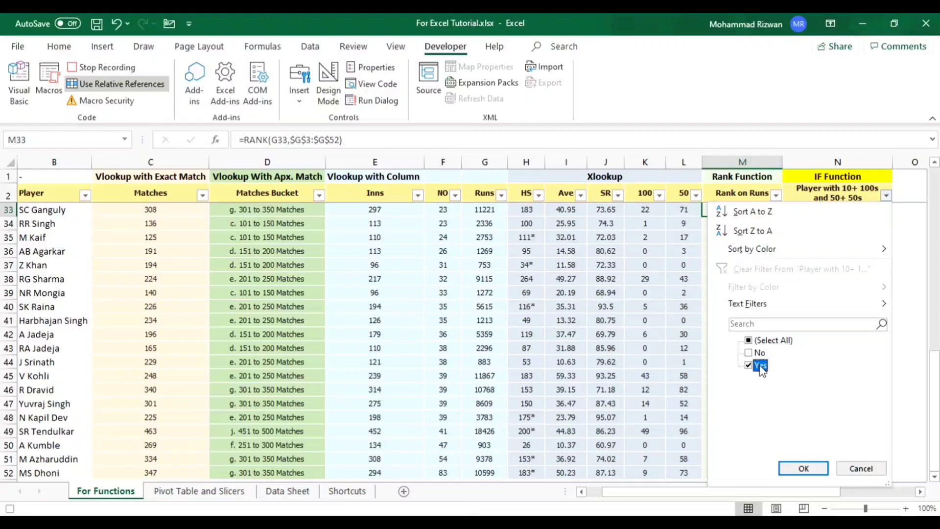
{"action": "left_click", "coordinate": [801, 470]}
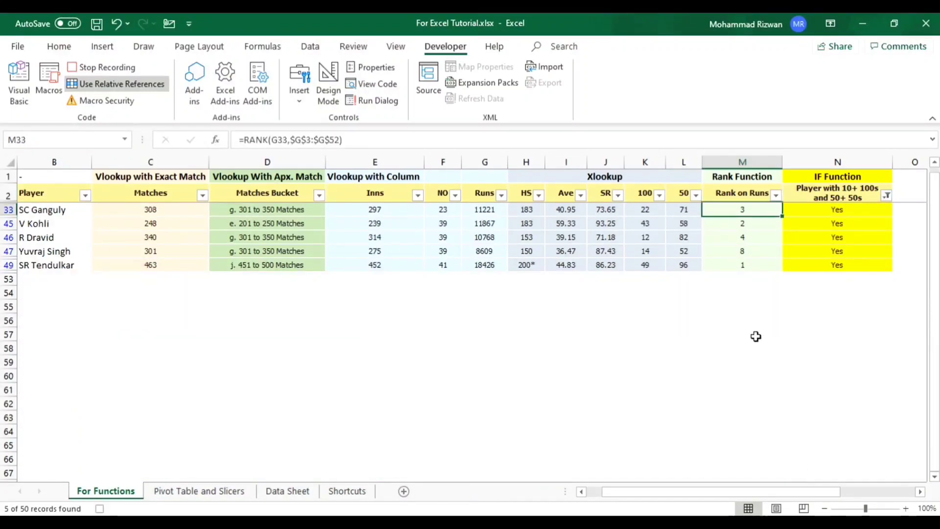
{"action": "key", "text": "ctrl+shift+Down"}
{"action": "key", "text": "Right"}
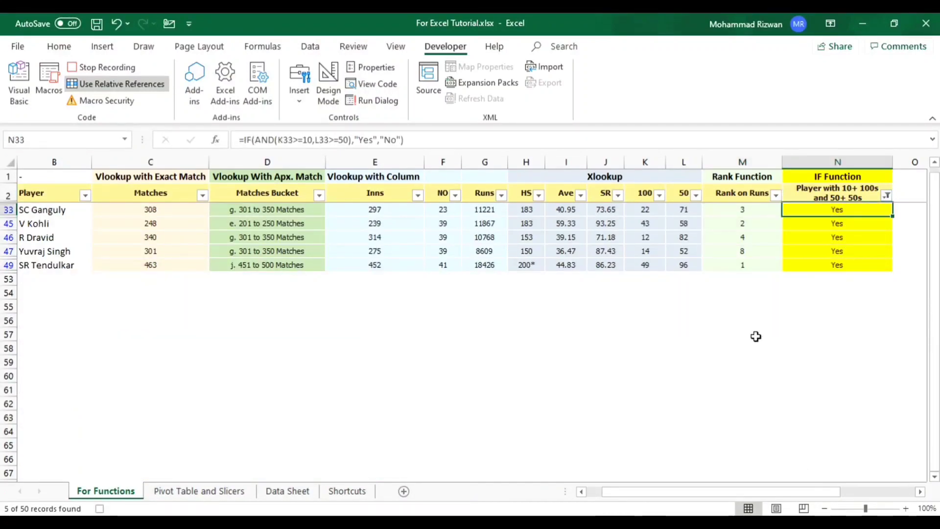
{"action": "left_click", "coordinate": [886, 195]}
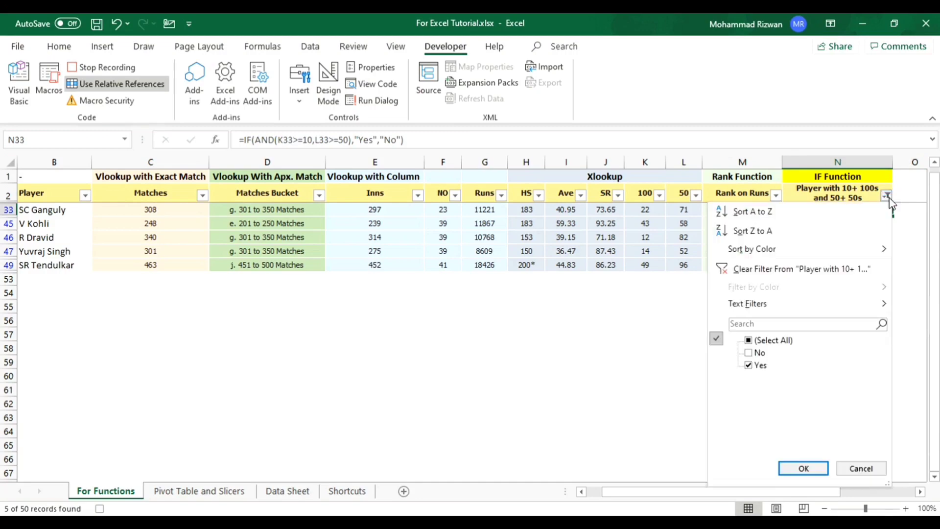
{"action": "left_click", "coordinate": [766, 270]}
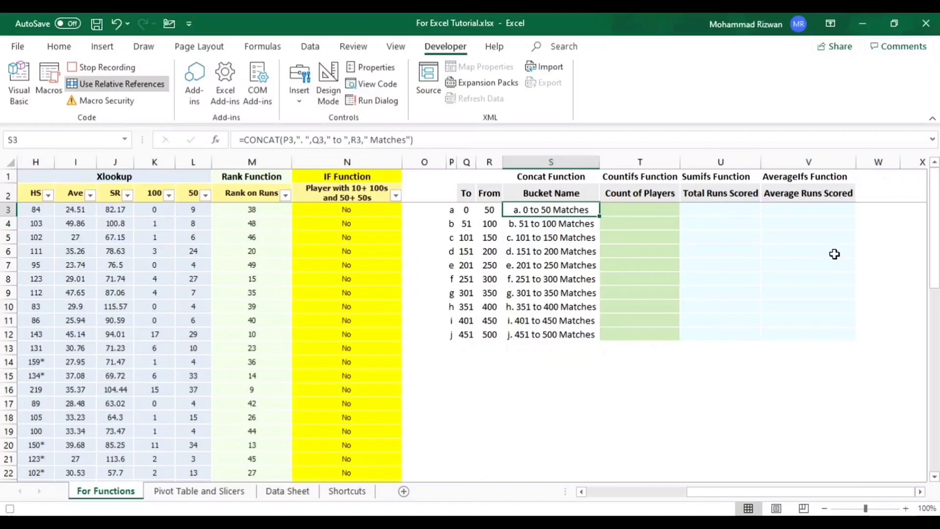
{"action": "key", "text": "Right"}
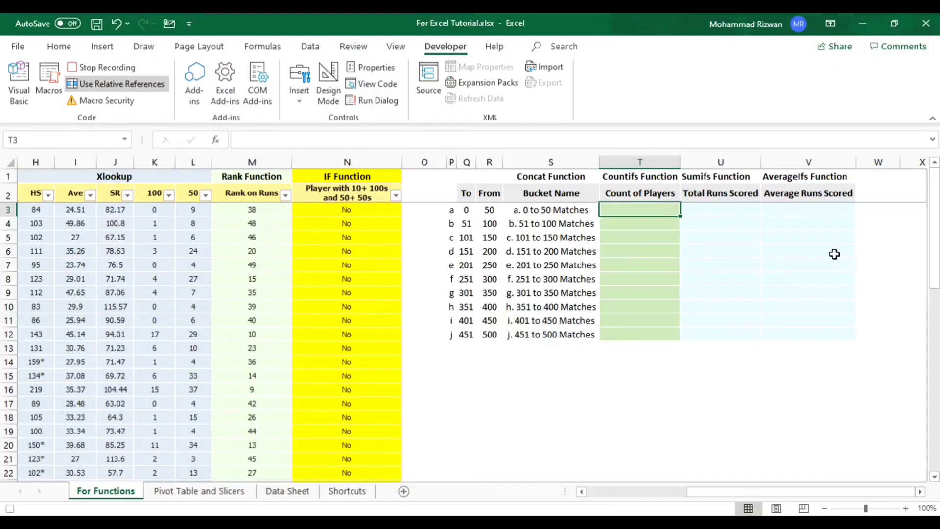
{"action": "key", "text": "Right"}
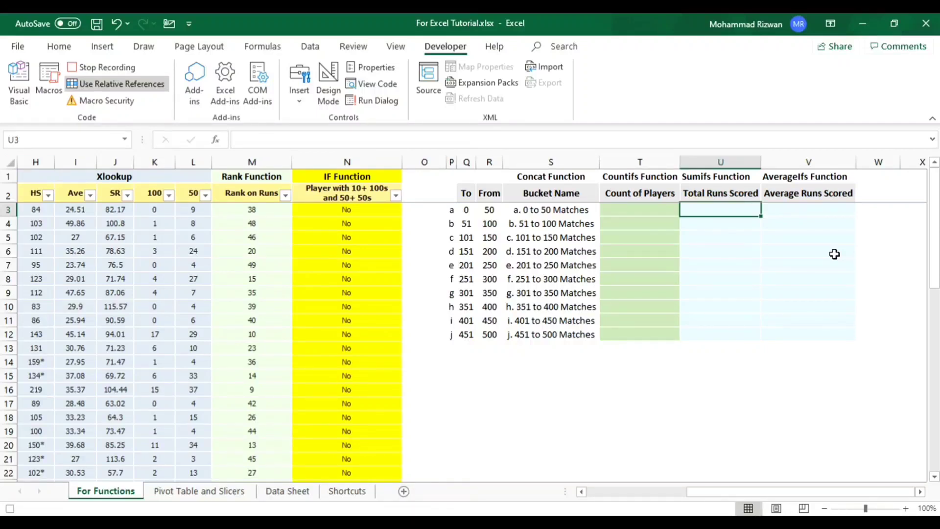
{"action": "key", "text": "Right"}
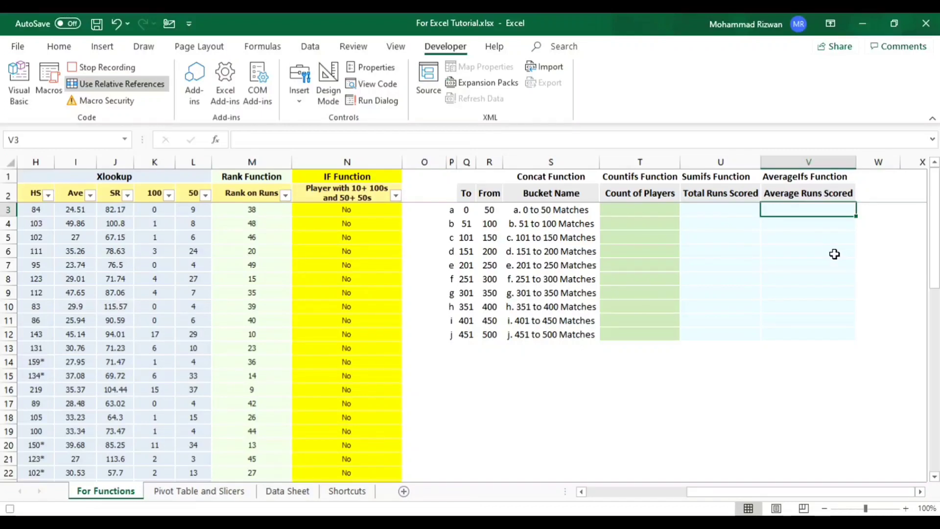
- Clear the Bucket Name formulas in S3:S11, keeping only the last one in S12
{"action": "key", "text": "ctrl+Left"}
{"action": "key", "text": "shift+Down"}
{"action": "key", "text": "shift+Down"}
{"action": "key", "text": "shift+Down"}
{"action": "key", "text": "shift+Down"}
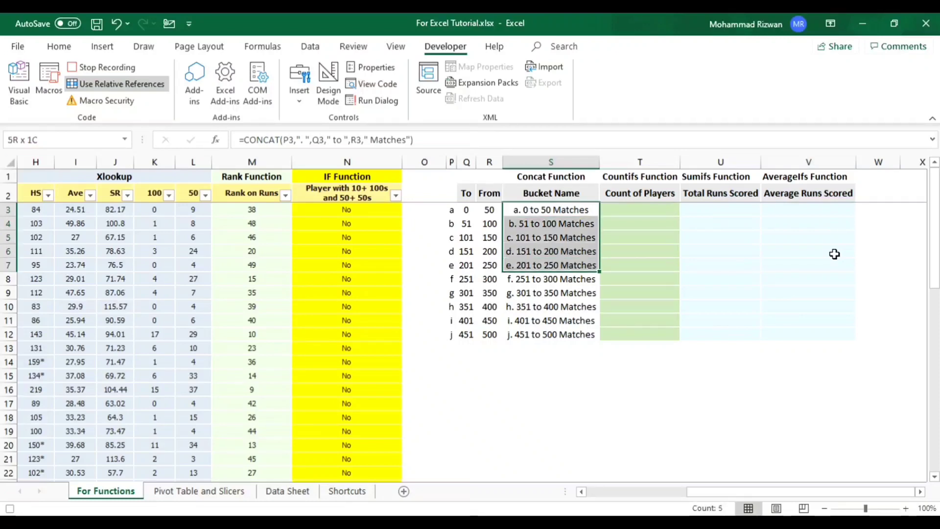
{"action": "key", "text": "shift+Down"}
{"action": "key", "text": "shift+Down"}
{"action": "key", "text": "shift+Down"}
{"action": "key", "text": "shift+Down"}
{"action": "key", "text": "shift+Down"}
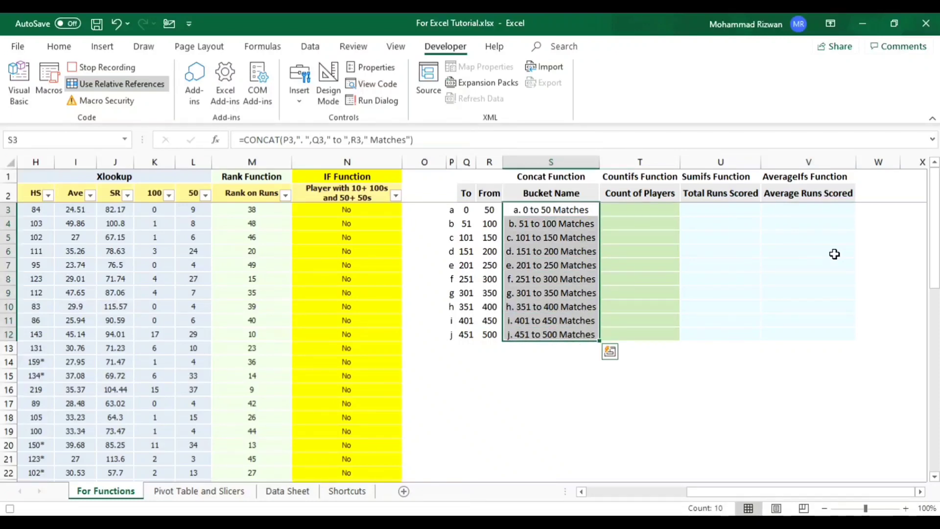
{"action": "key", "text": "F2"}
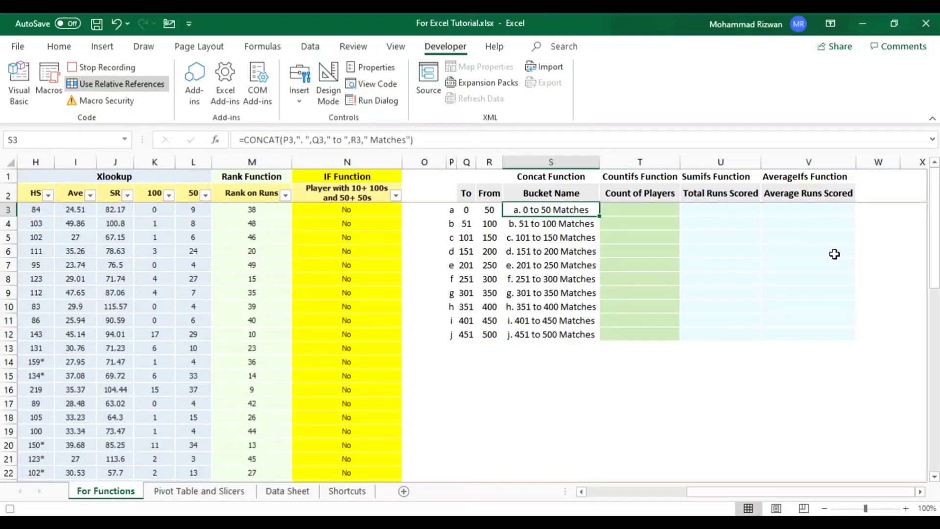
{"action": "key", "text": "ctrl+Return"}
{"action": "key", "text": "Delete"}
{"action": "key", "text": "Up"}
{"action": "key", "text": "Down"}
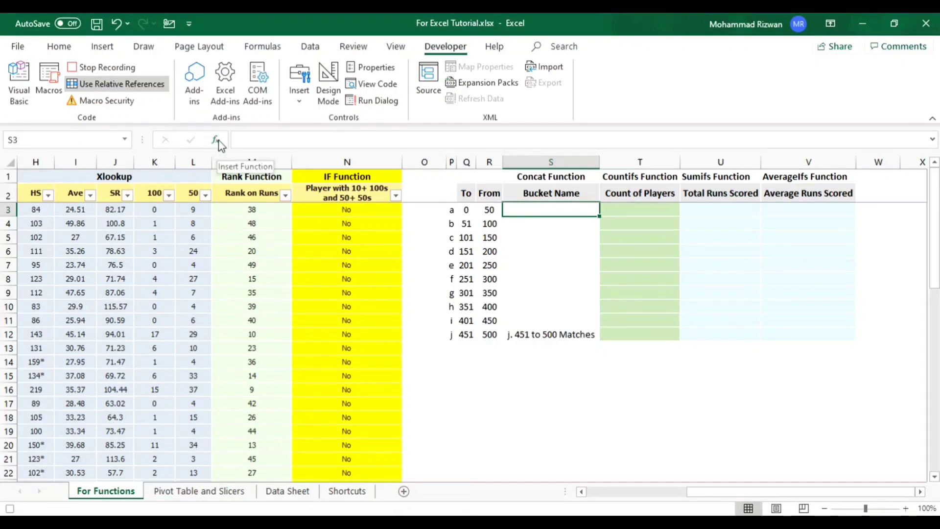
- Search the function list for concat and insert the CONCAT function into S3
{"action": "left_click", "coordinate": [219, 142]}
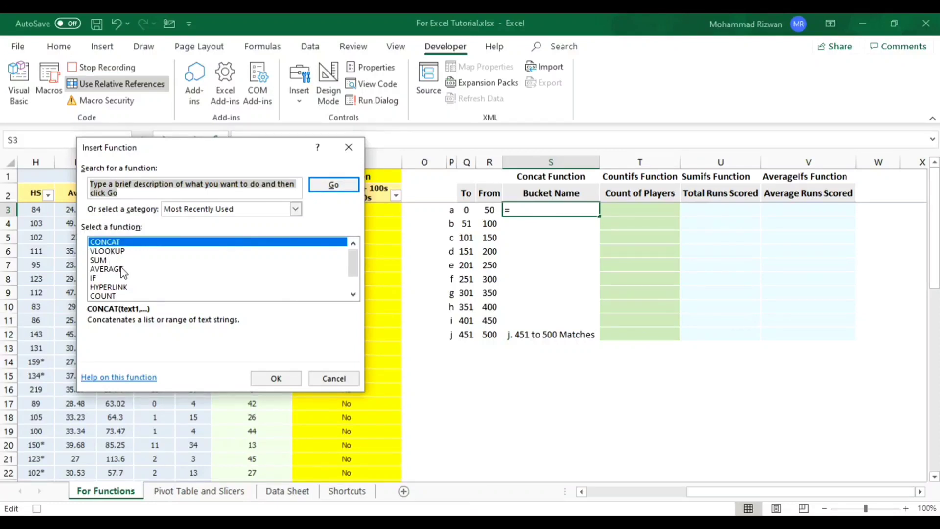
{"action": "left_click", "coordinate": [145, 191]}
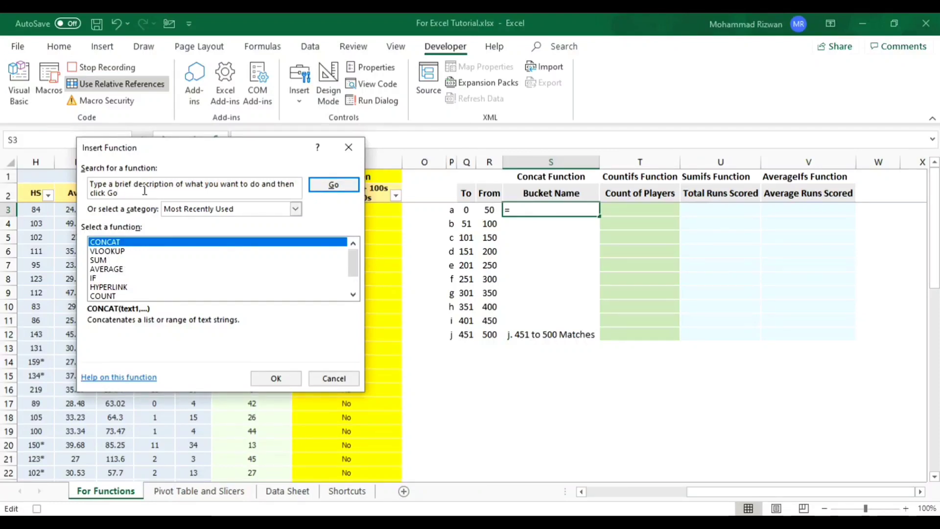
{"action": "key", "text": "ctrl+a"}
{"action": "type", "text": "concat"}
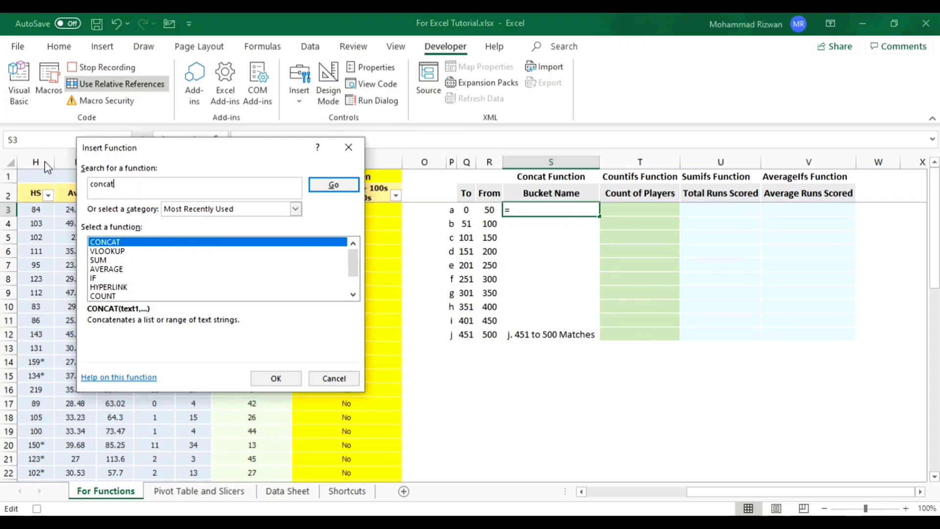
{"action": "key", "text": "Return"}
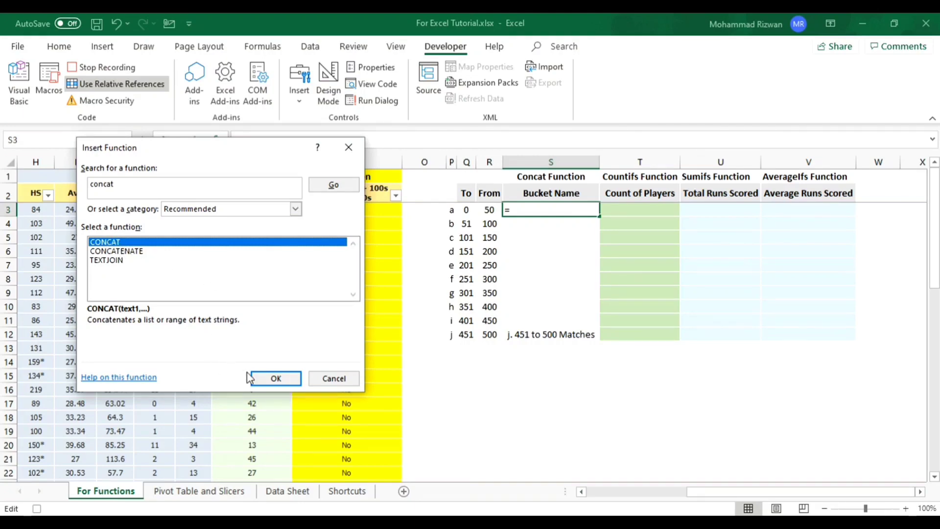
{"action": "left_click", "coordinate": [275, 379]}
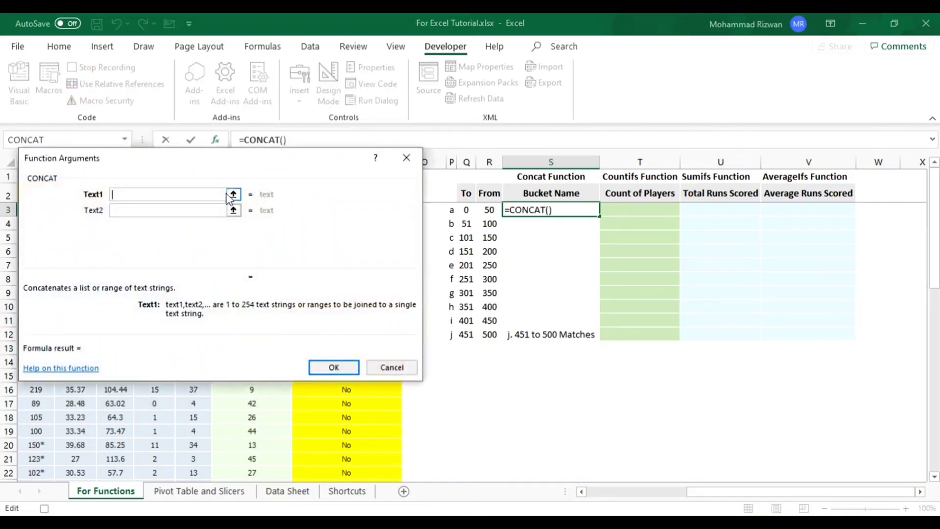
- Set the first three CONCAT arguments to cell P3, the text ". " and cell Q3
{"action": "left_click_drag", "start_coordinate": [248, 163], "coordinate": [241, 168]}
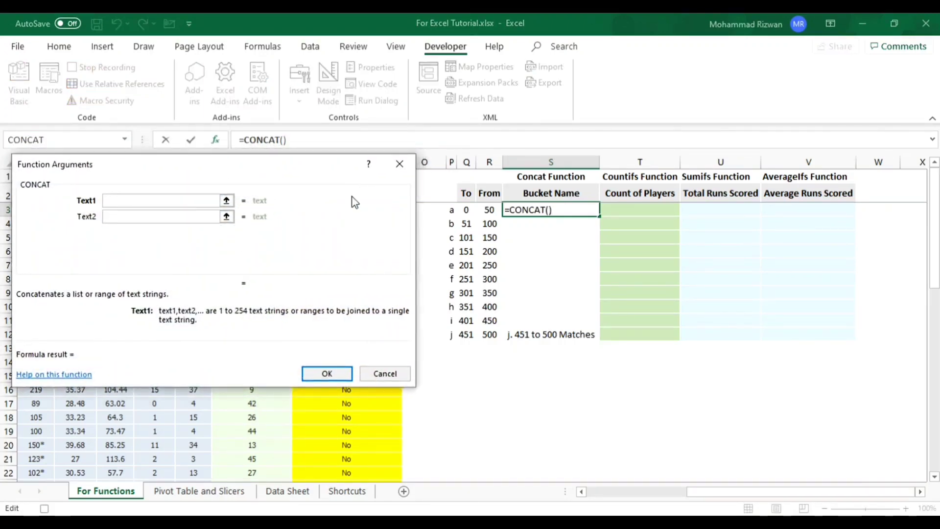
{"action": "left_click", "coordinate": [451, 209]}
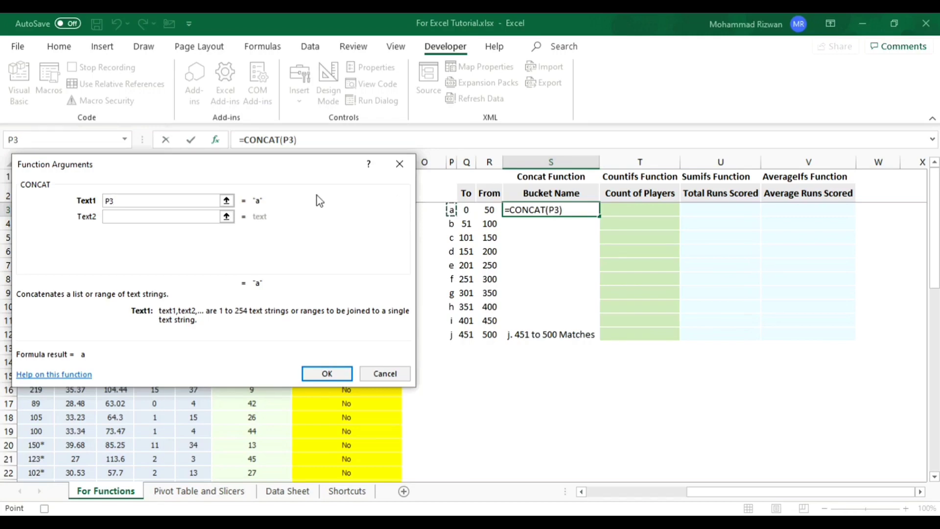
{"action": "left_click", "coordinate": [178, 216]}
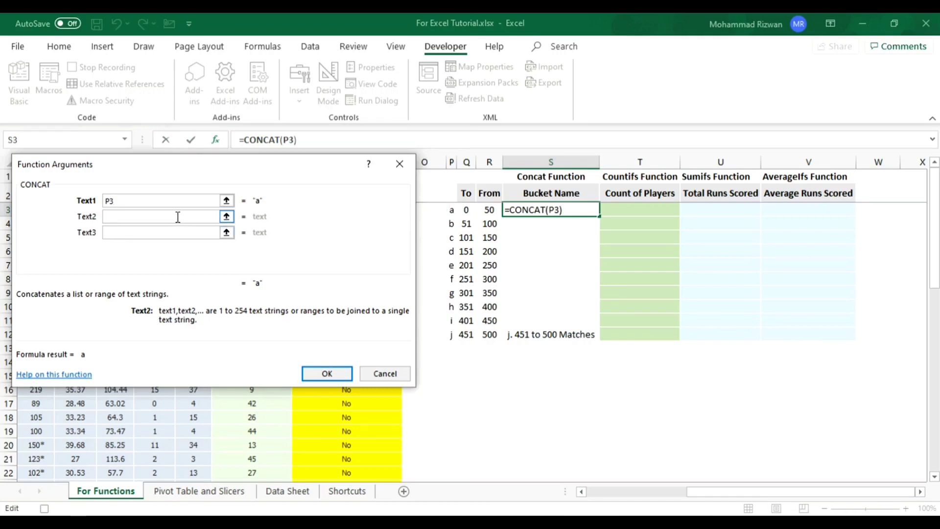
{"action": "type", "text": "."}
{"action": "left_click", "coordinate": [141, 232]}
{"action": "left_click", "coordinate": [125, 231]}
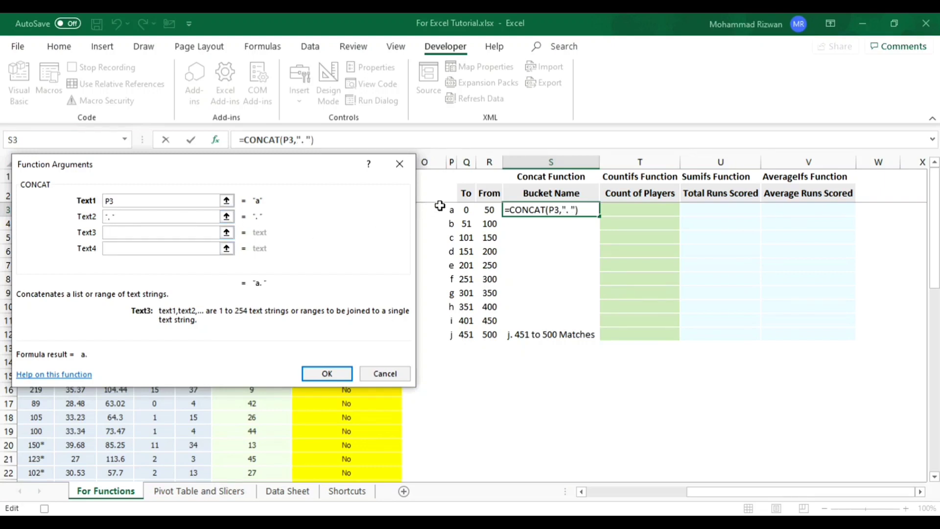
{"action": "left_click", "coordinate": [466, 211]}
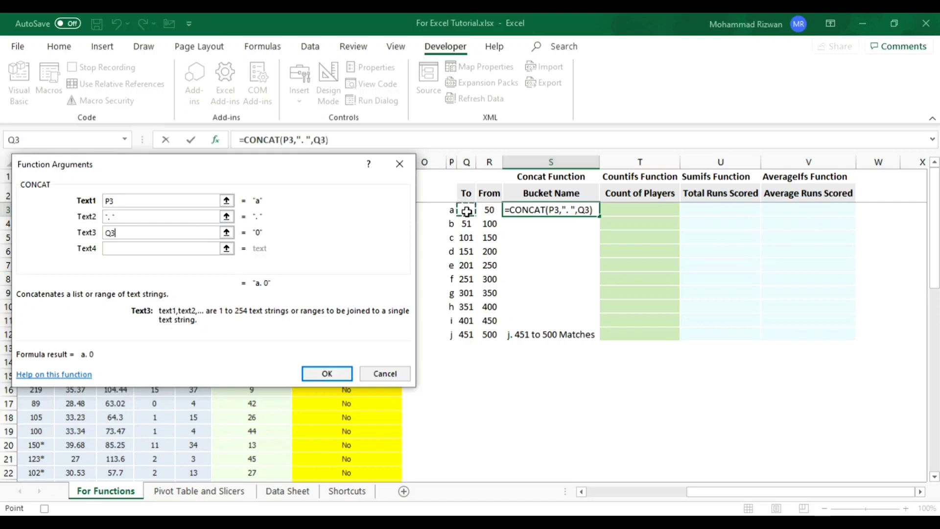
- Complete the CONCAT formula with the text " to ", cell R3 and the text " Matches"
{"action": "left_click", "coordinate": [161, 249]}
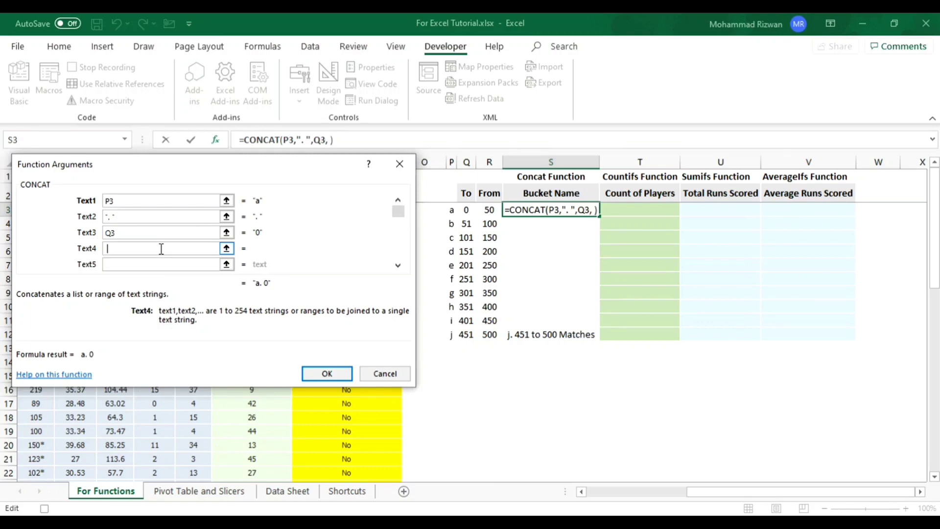
{"action": "type", "text": "to"}
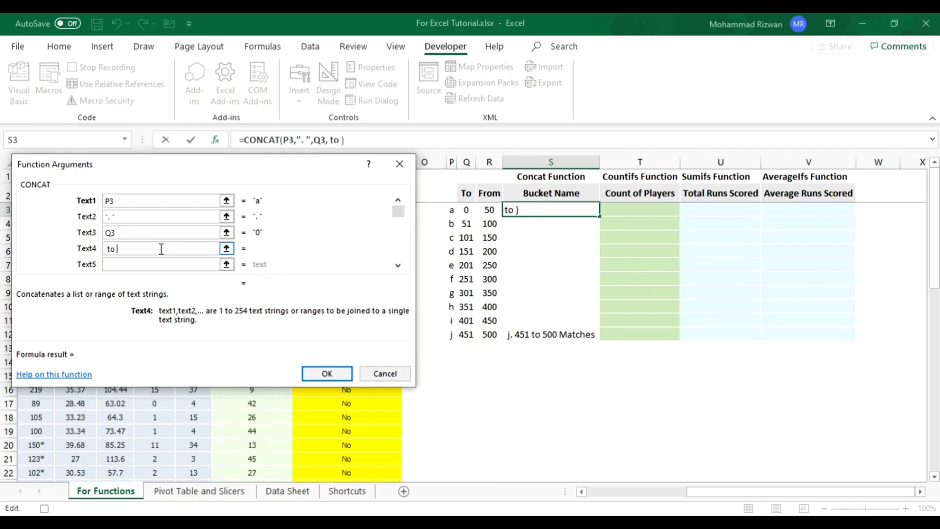
{"action": "left_click", "coordinate": [138, 265]}
{"action": "left_click", "coordinate": [487, 209]}
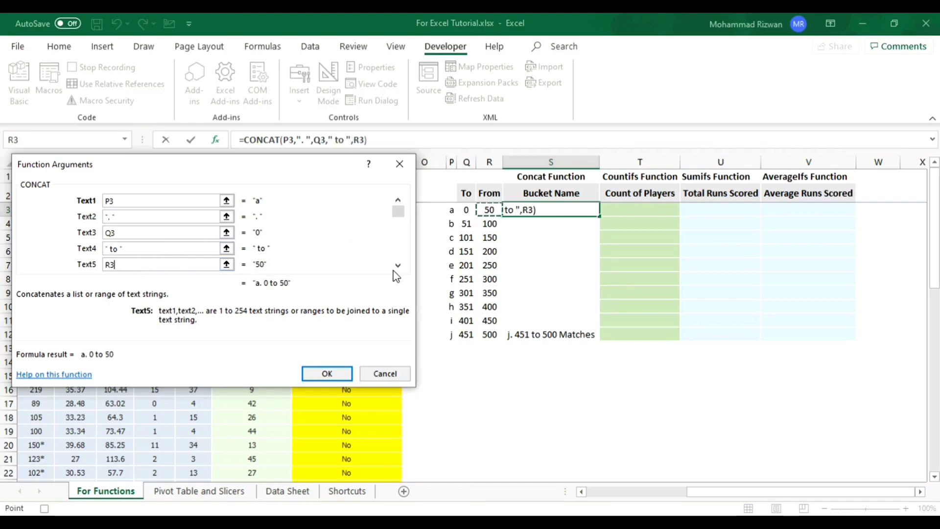
{"action": "key", "text": "Tab"}
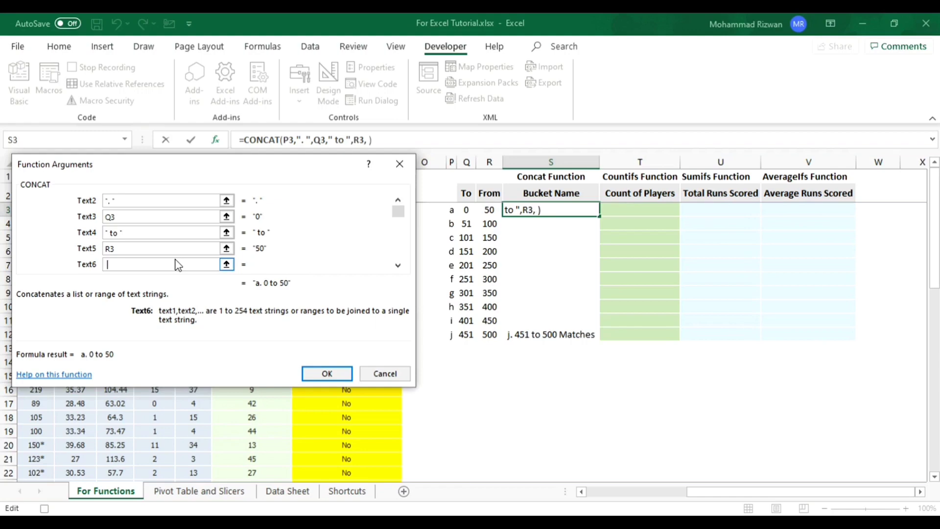
{"action": "type", "text": "Matche"}
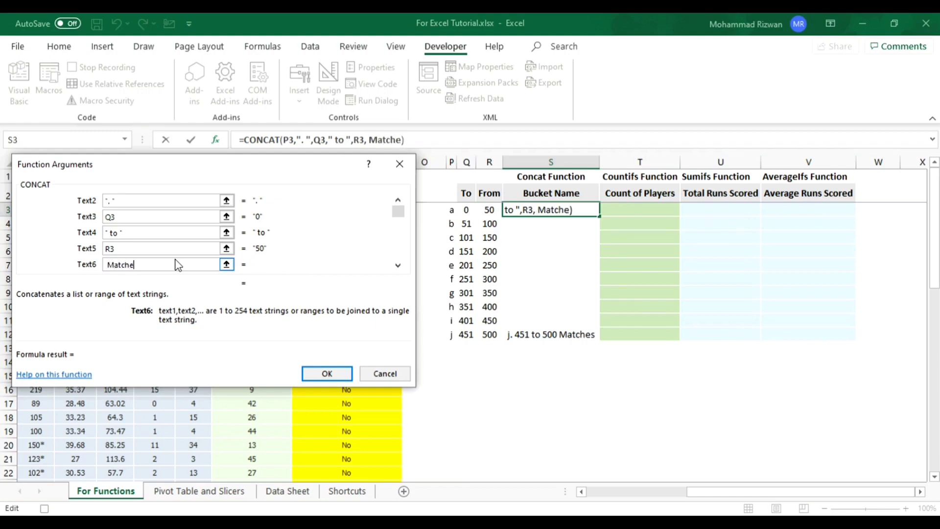
{"action": "type", "text": "s"}
{"action": "left_click", "coordinate": [327, 373]}
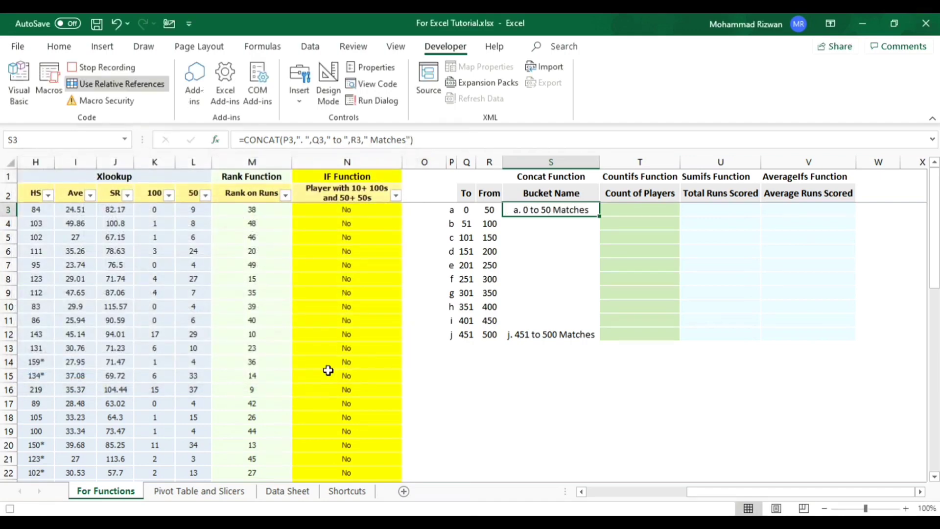
- Fill the CONCAT formula from S3 down the Bucket Name column to S12
{"action": "key", "text": "ctrl+shift+Down"}
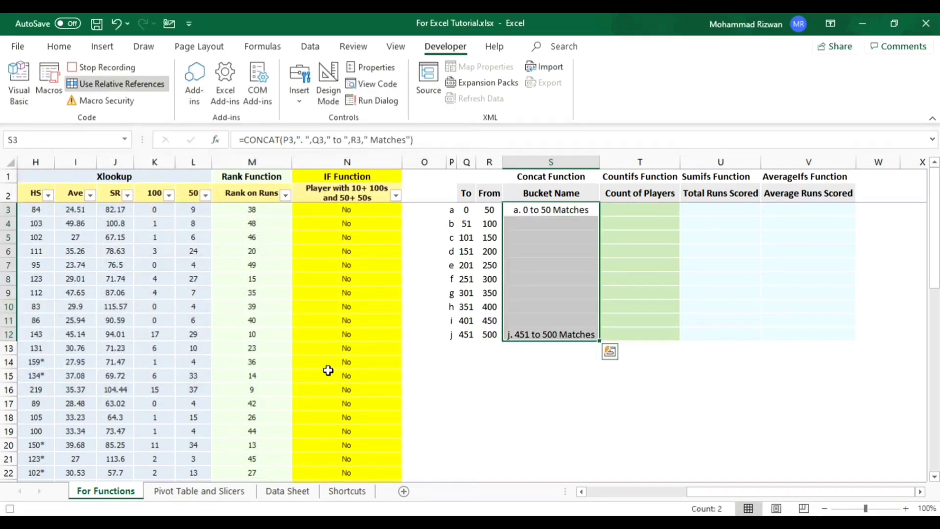
{"action": "key", "text": "ctrl+d"}
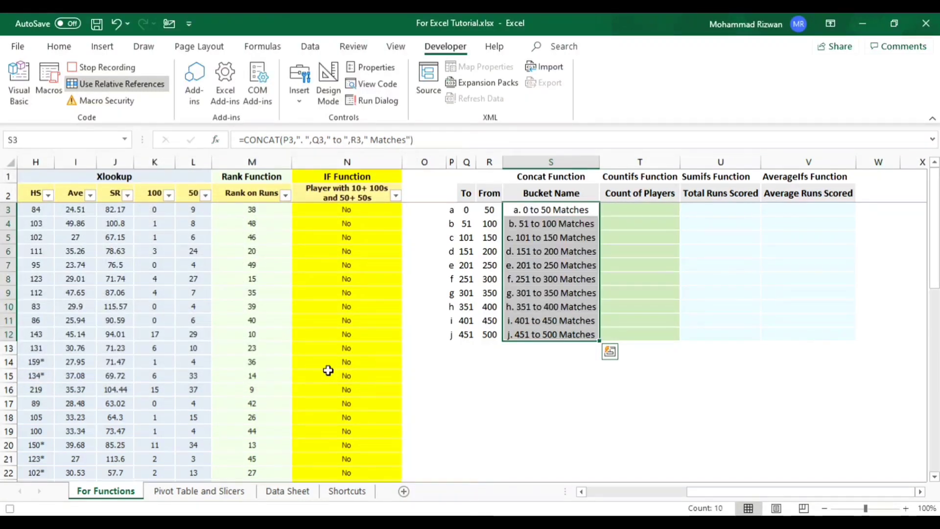
{"action": "key", "text": "Up"}
{"action": "key", "text": "Down"}
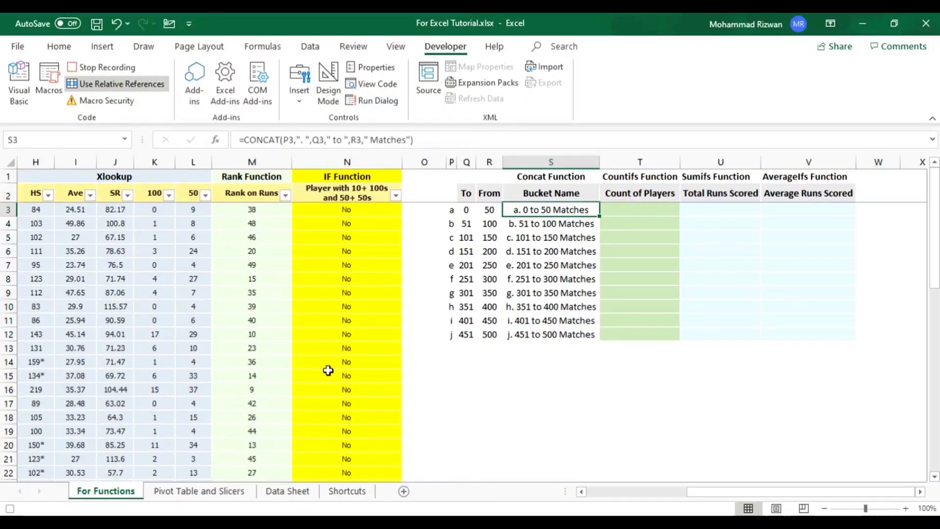
- Examine the Matches Bucket entries in column D, from D3 down, as the range for counting players per bucket
{"action": "key", "text": "Right"}
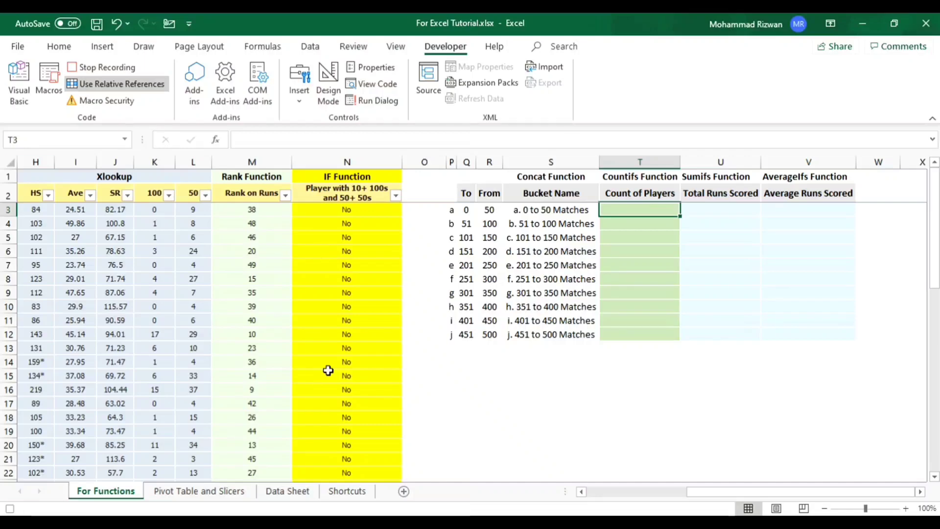
{"action": "key", "text": "Left"}
{"action": "key", "text": "Left"}
{"action": "key", "text": "Left"}
{"action": "key", "text": "Left"}
{"action": "key", "text": "Left"}
{"action": "key", "text": "Left"}
{"action": "key", "text": "Left"}
{"action": "key", "text": "Left"}
{"action": "key", "text": "Left"}
{"action": "key", "text": "Left"}
{"action": "key", "text": "Left"}
{"action": "key", "text": "Left"}
{"action": "key", "text": "Left"}
{"action": "key", "text": "Left"}
{"action": "key", "text": "Left"}
{"action": "key", "text": "Left"}
{"action": "key", "text": "Left"}
{"action": "key", "text": "Left"}
{"action": "key", "text": "Left"}
{"action": "key", "text": "Right"}
{"action": "key", "text": "Right"}
{"action": "key", "text": "Right"}
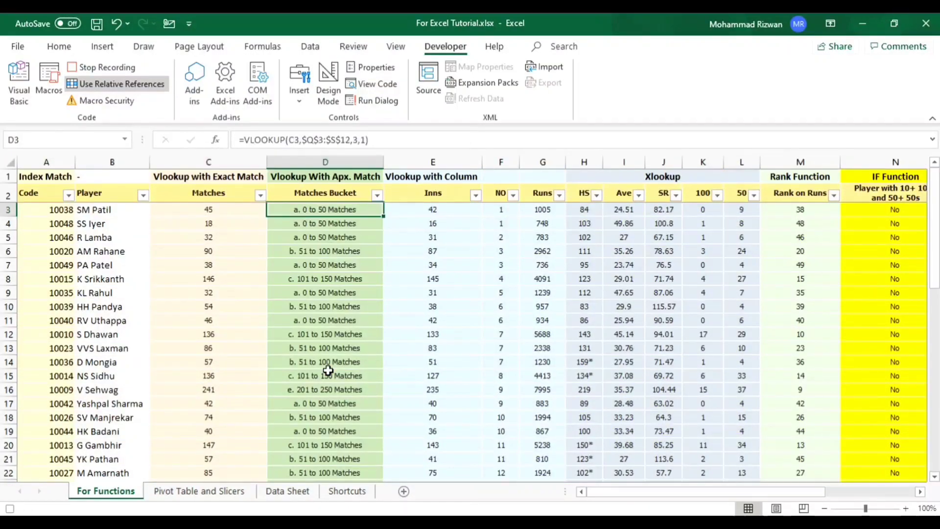
{"action": "key", "text": "ctrl+shift+Down"}
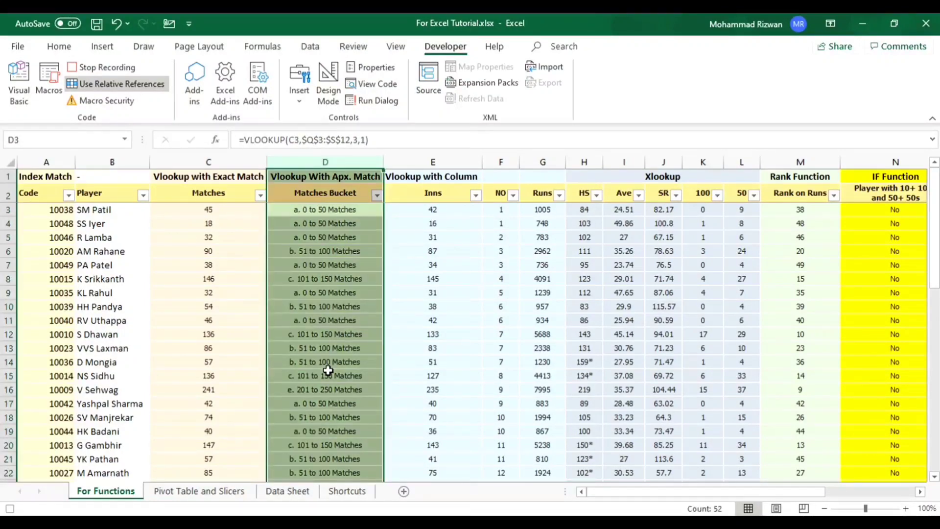
{"action": "key", "text": "Up"}
{"action": "key", "text": "Down"}
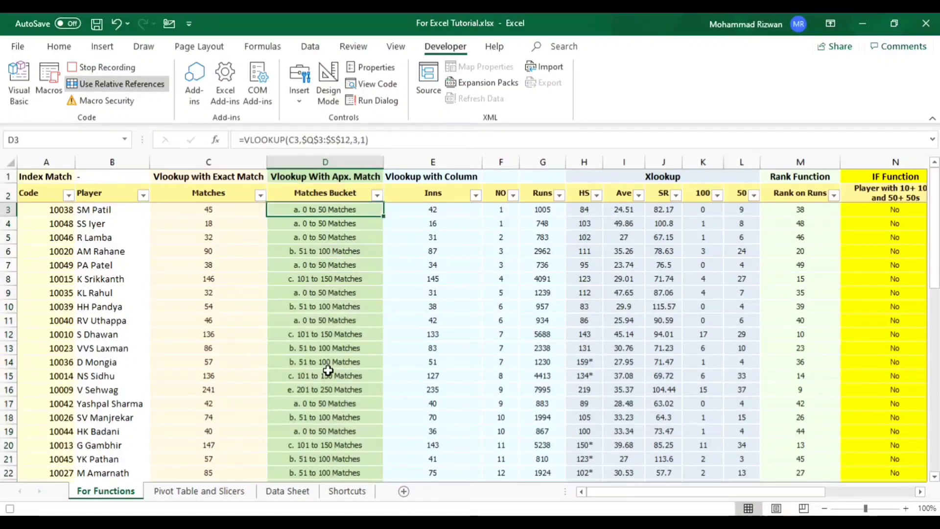
{"action": "key", "text": "ctrl+shift+Down"}
{"action": "key", "text": "Up"}
{"action": "key", "text": "Down"}
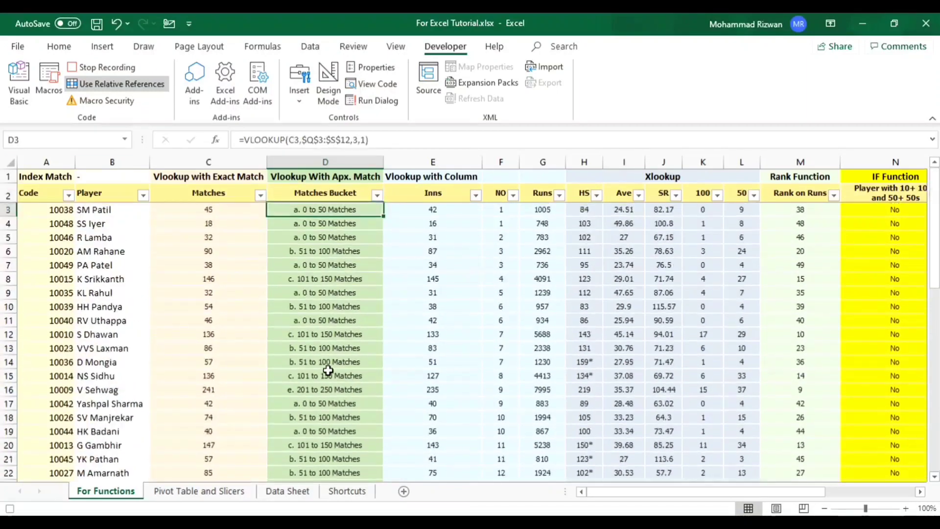
{"action": "key", "text": "ctrl+shift+Down"}
{"action": "key", "text": "ctrl+Right"}
{"action": "key", "text": "Right"}
{"action": "key", "text": "Right"}
{"action": "key", "text": "Right"}
{"action": "key", "text": "Right"}
{"action": "key", "text": "Right"}
{"action": "key", "text": "Right"}
{"action": "key", "text": "Right"}
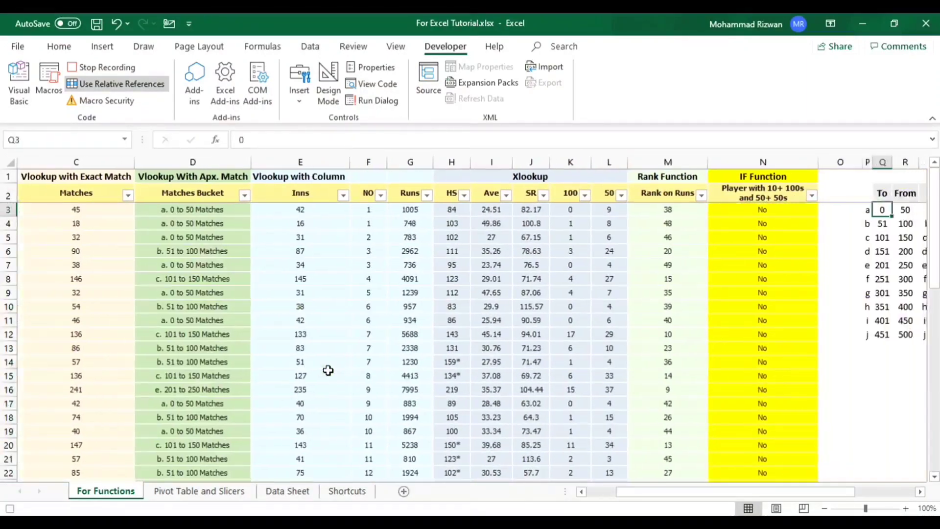
- Start a =countif formula in T3 under Count of Players
{"action": "key", "text": "Left"}
{"action": "key", "text": "Up"}
{"action": "key", "text": "Down"}
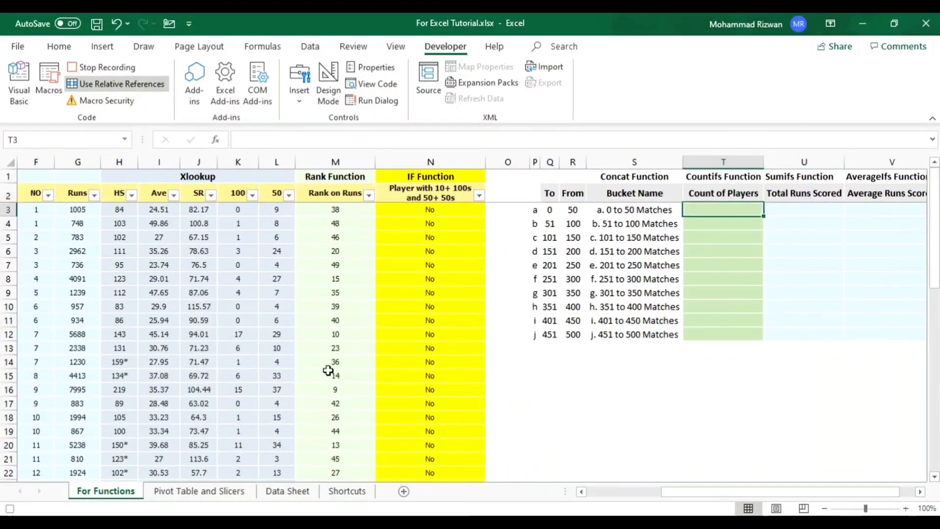
{"action": "type", "text": "="}
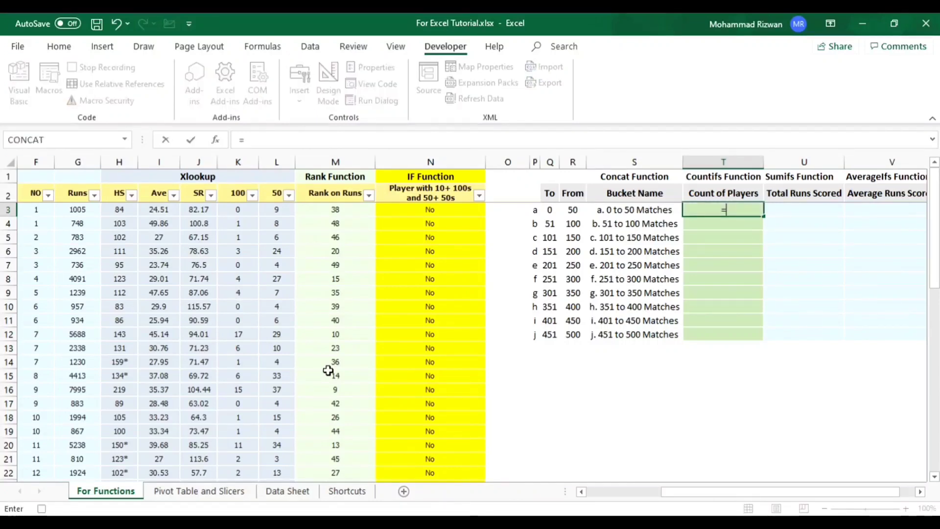
{"action": "type", "text": "countif"}
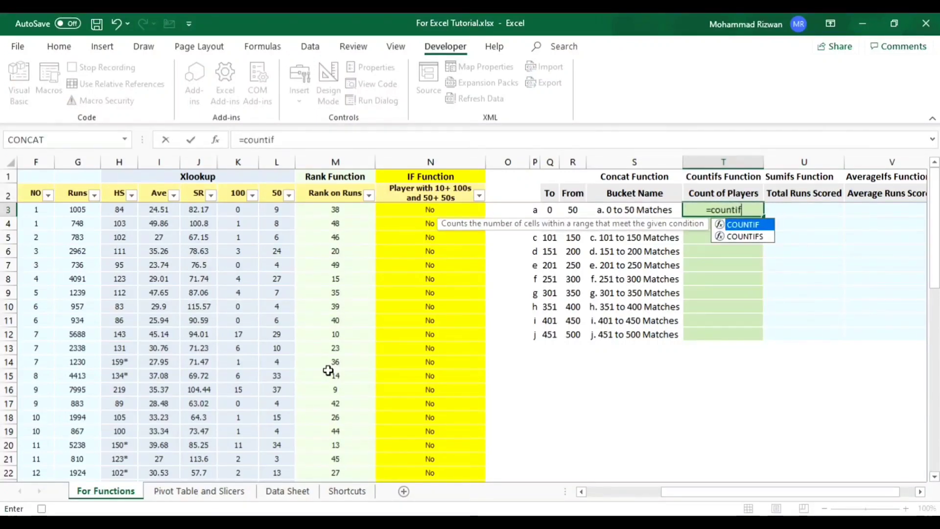
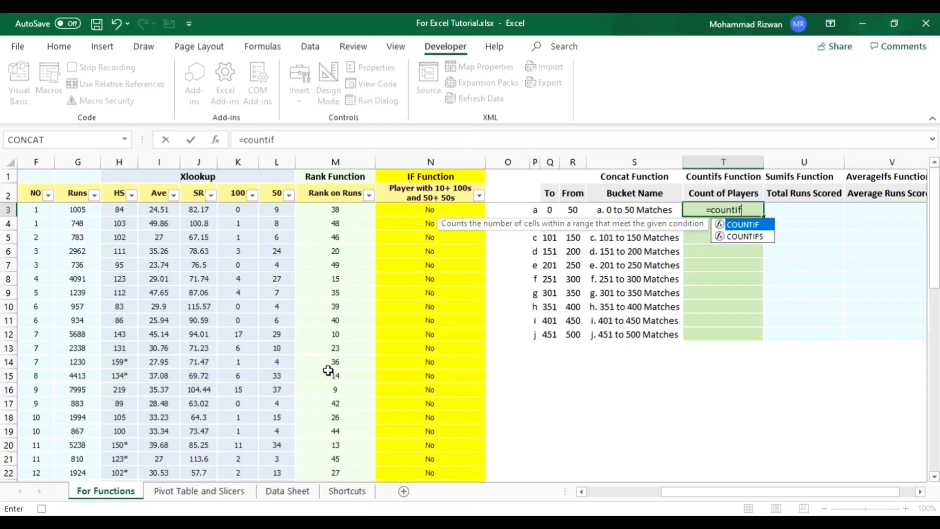
- Complete the T3 formula as COUNTIFS, with column D as the criteria range and S3 as the criterion
{"action": "key", "text": "Down"}
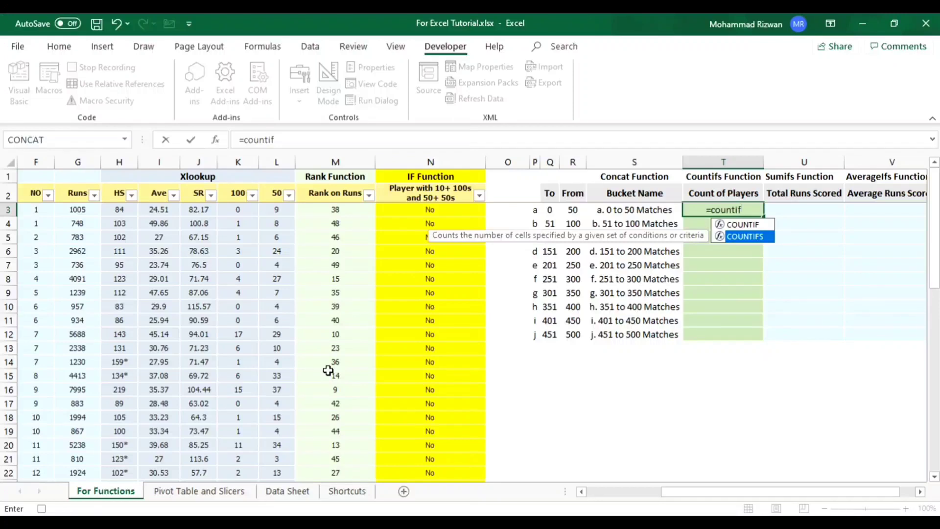
{"action": "key", "text": "Tab"}
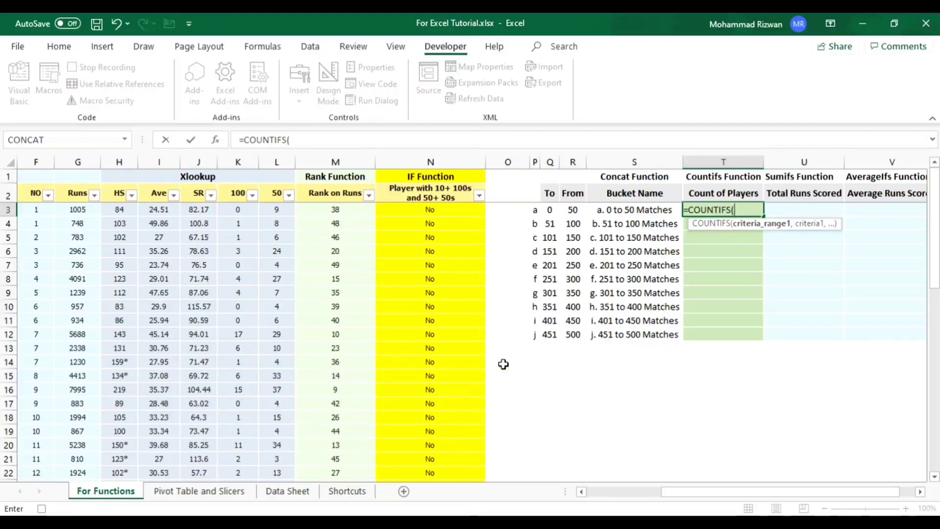
{"action": "left_click_drag", "start_coordinate": [676, 492], "coordinate": [586, 492]}
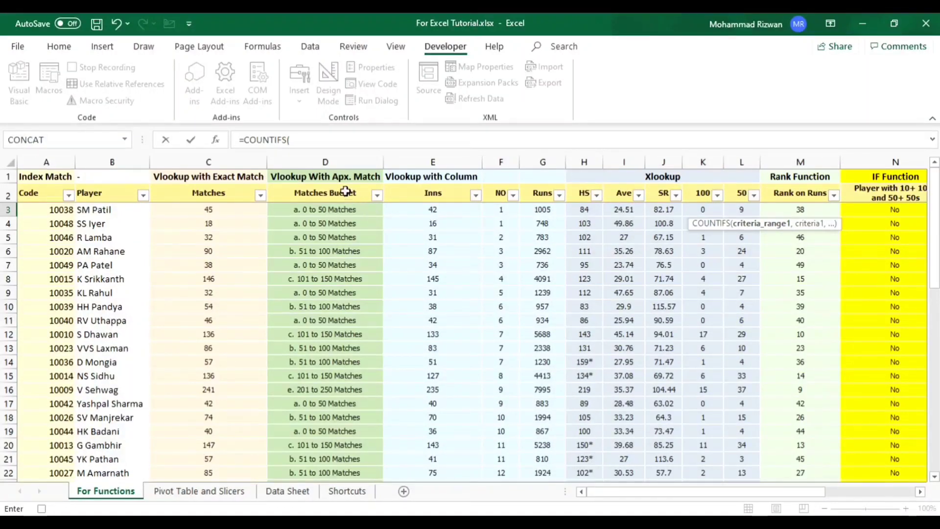
{"action": "left_click", "coordinate": [329, 158]}
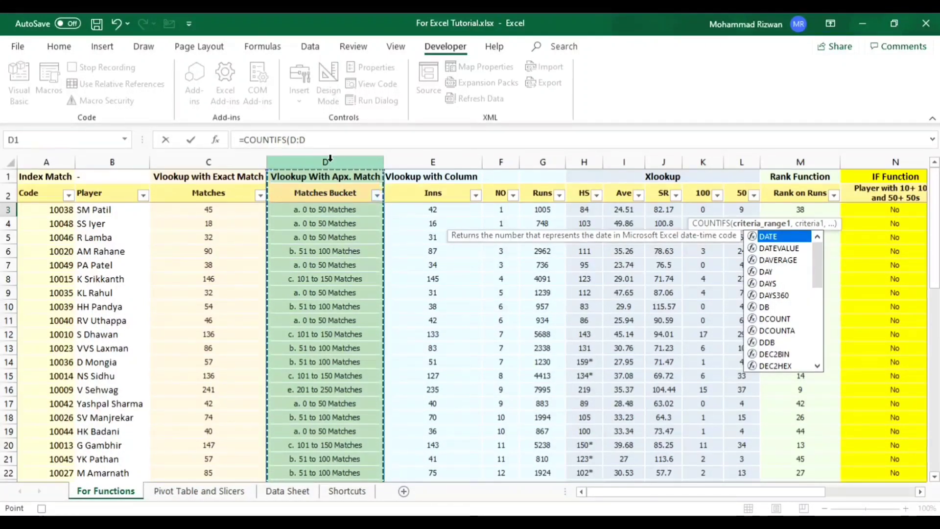
{"action": "type", "text": ","}
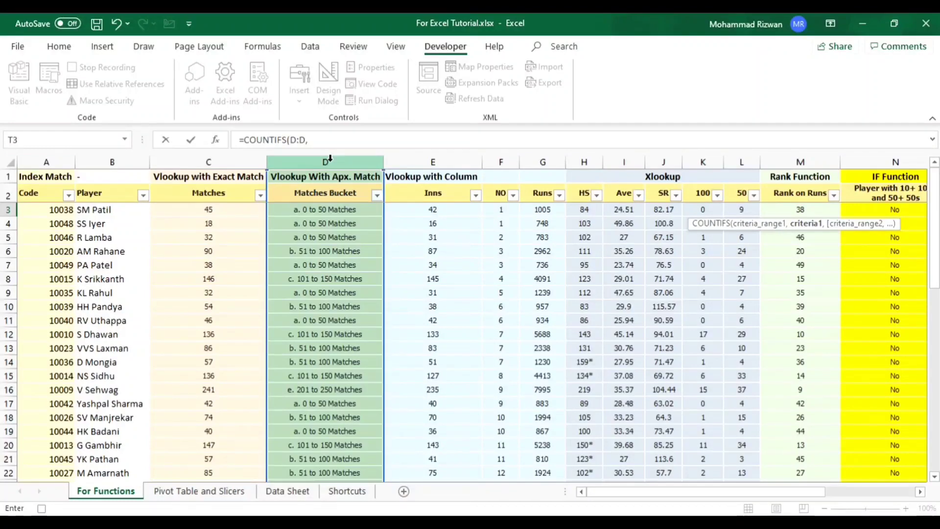
{"action": "left_click_drag", "start_coordinate": [632, 493], "coordinate": [713, 494]}
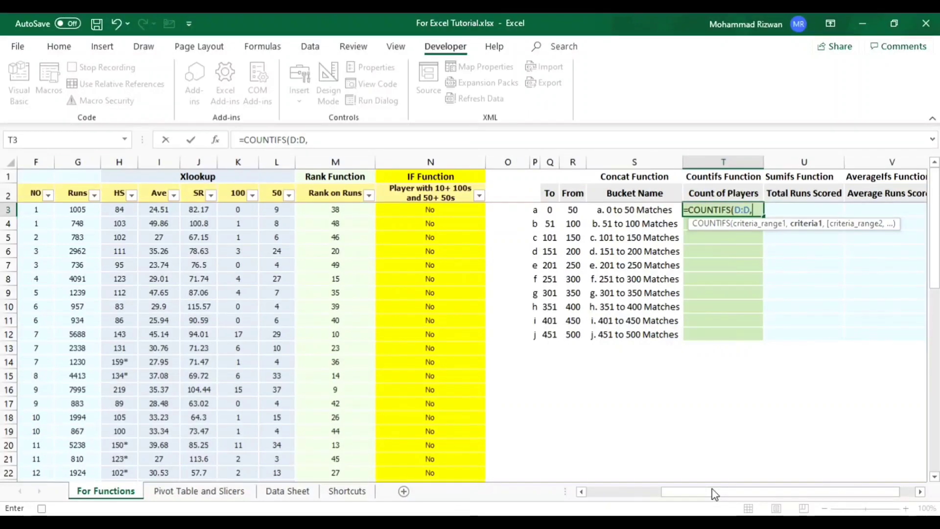
{"action": "left_click", "coordinate": [634, 211]}
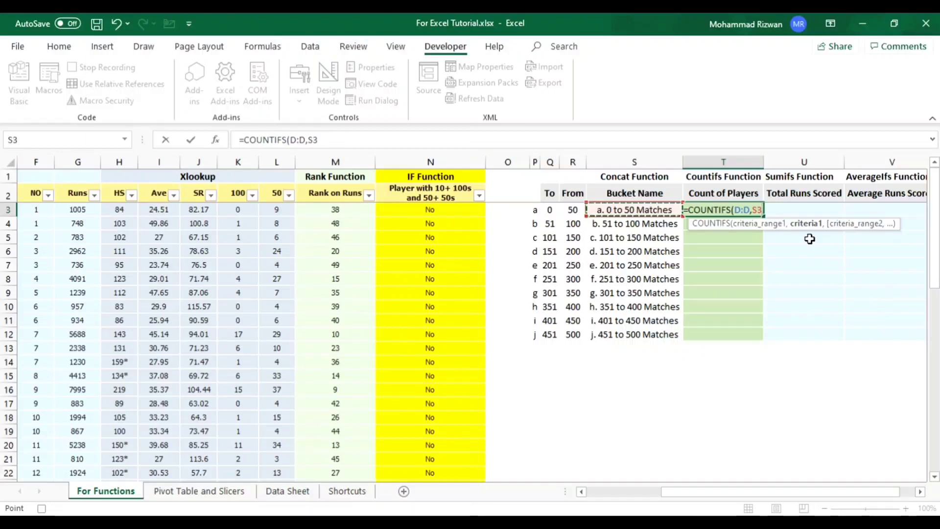
{"action": "type", "text": ")"}
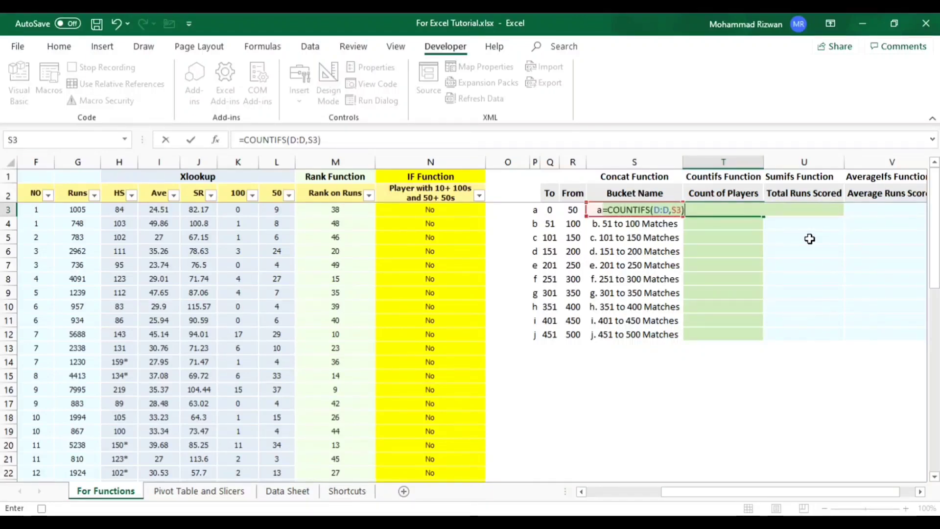
{"action": "key", "text": "Return"}
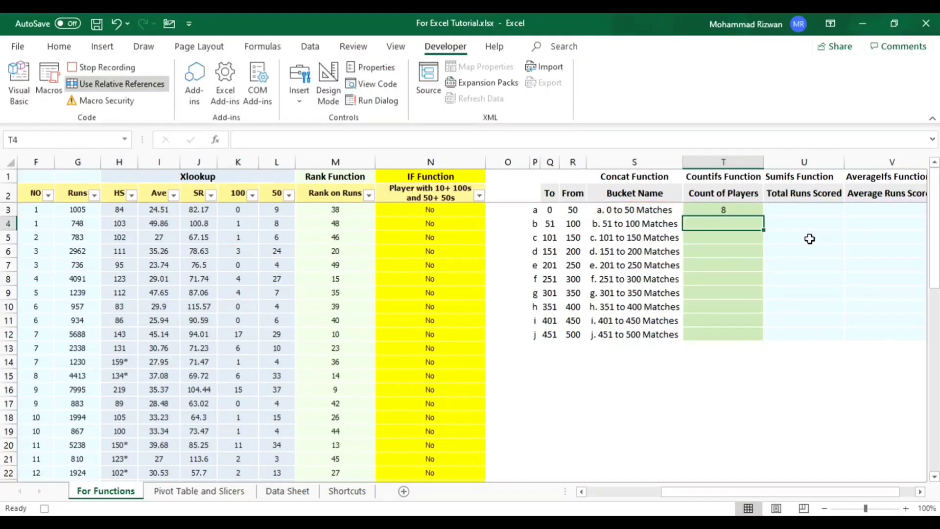
- Fill the COUNTIFS formula from T3 down the Count of Players column to T12
{"action": "key", "text": "Left"}
{"action": "key", "text": "ctrl+Down"}
{"action": "key", "text": "Right"}
{"action": "key", "text": "ctrl+Up"}
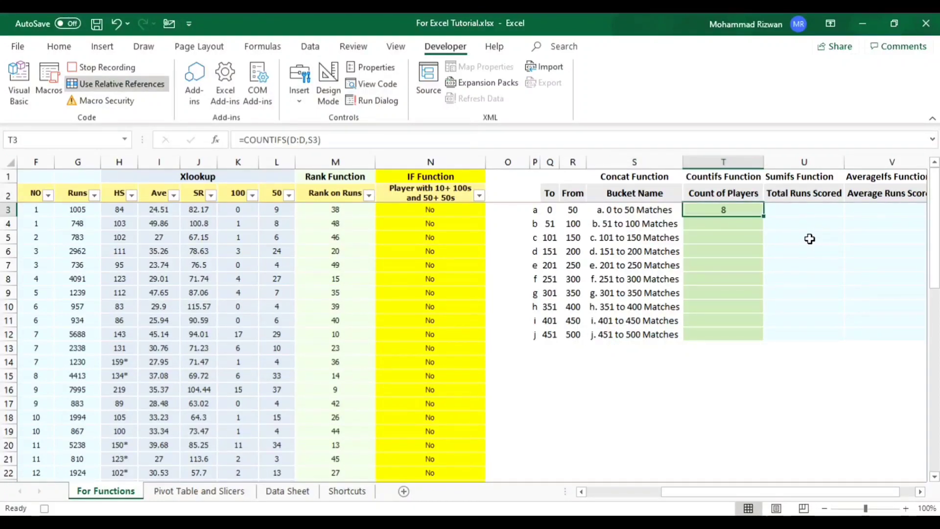
{"action": "key", "text": "Left"}
{"action": "key", "text": "ctrl+Down"}
{"action": "key", "text": "Right"}
{"action": "key", "text": "ctrl+shift+Up"}
{"action": "key", "text": "ctrl+d"}
{"action": "key", "text": "Right"}
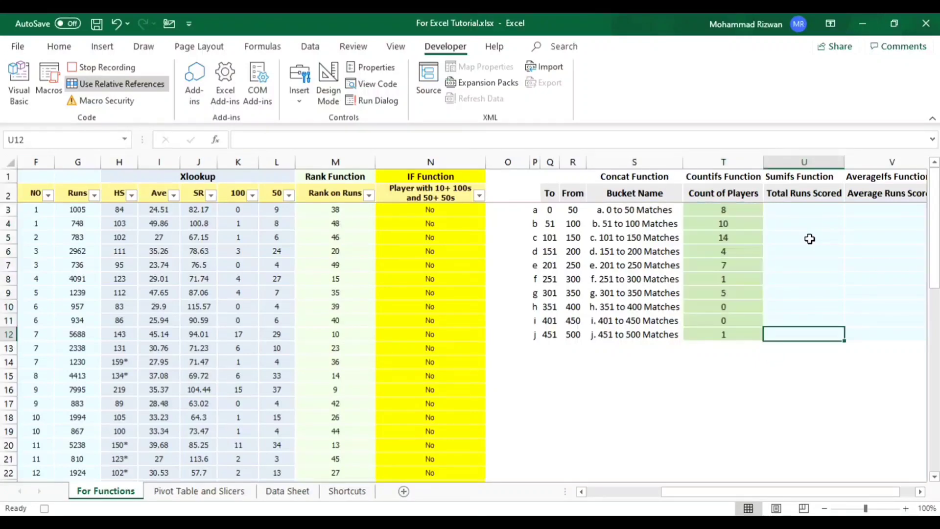
- Start a SUMIFS formula in U3 under Total Runs Scored
{"action": "scroll", "coordinate": [810, 239], "scroll_direction": "right", "scroll_amount": 2}
{"action": "key", "text": "Left"}
{"action": "key", "text": "ctrl+Up"}
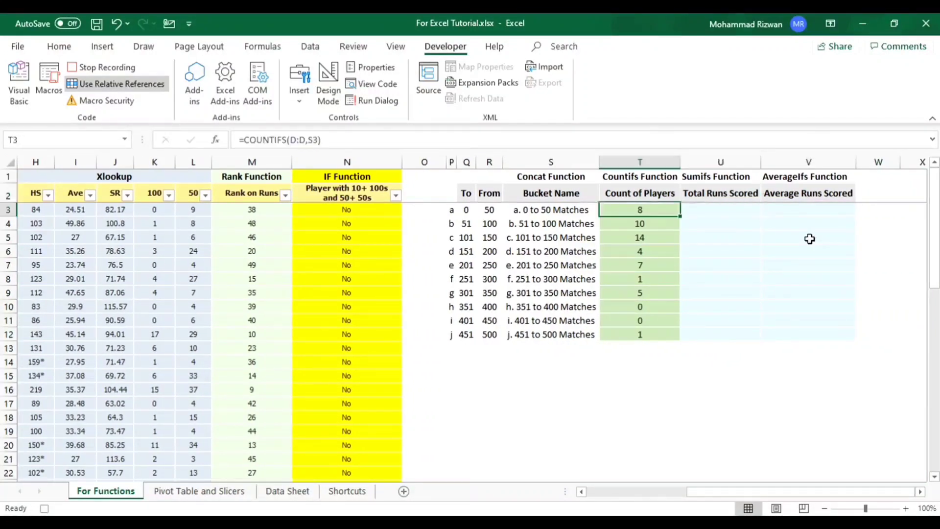
{"action": "key", "text": "ctrl+shift+Down"}
{"action": "key", "text": "Right"}
{"action": "key", "text": "Up"}
{"action": "key", "text": "Down"}
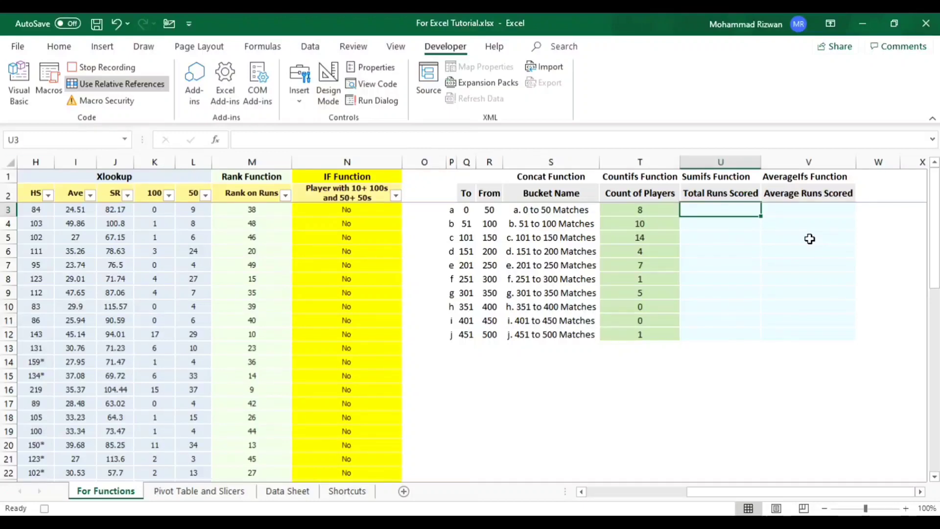
{"action": "type", "text": "="}
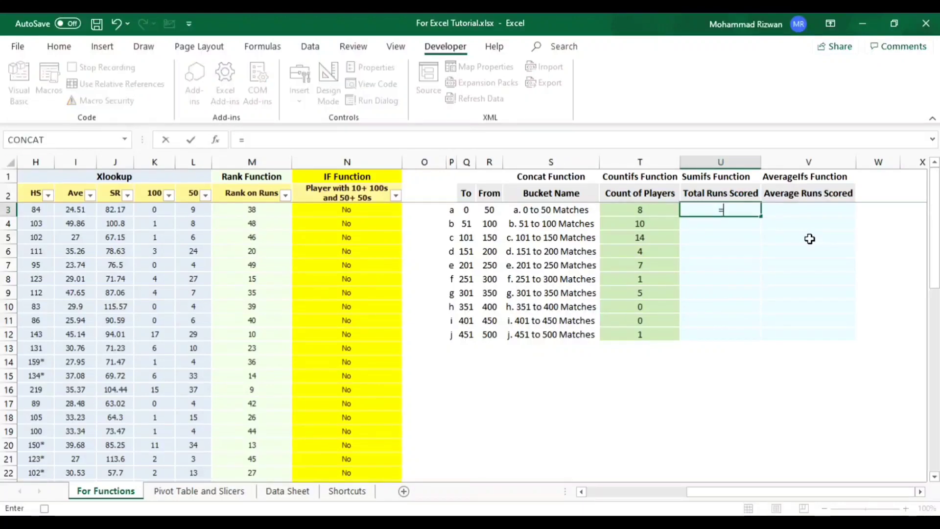
{"action": "type", "text": "sumifs"}
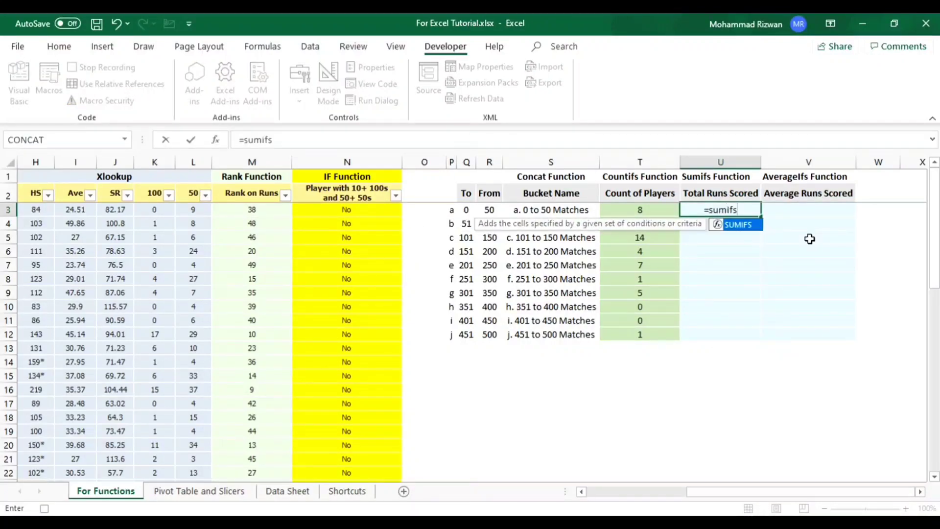
{"action": "key", "text": "Tab"}
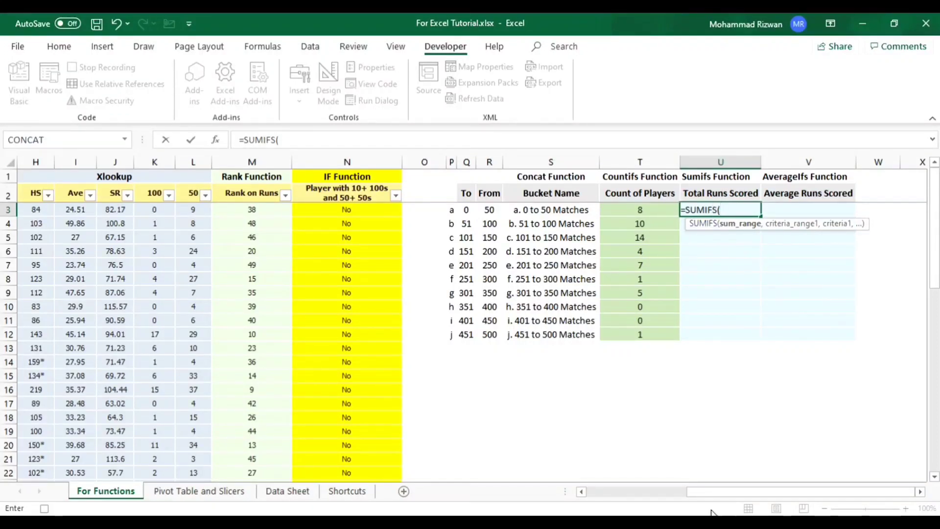
- Complete the SUMIFS formula with column G as the sum range, column D as the criteria range and S3 as the criterion
{"action": "left_click_drag", "start_coordinate": [713, 494], "coordinate": [595, 495]}
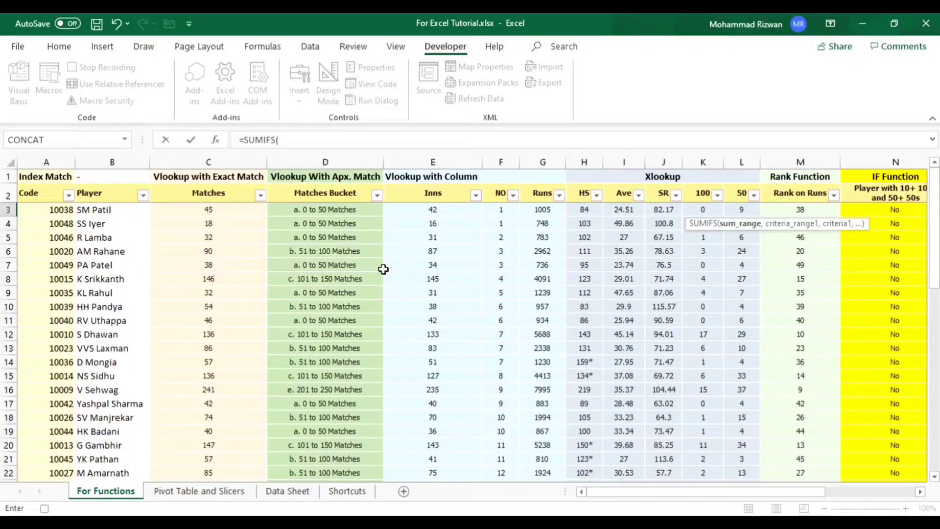
{"action": "left_click", "coordinate": [542, 159]}
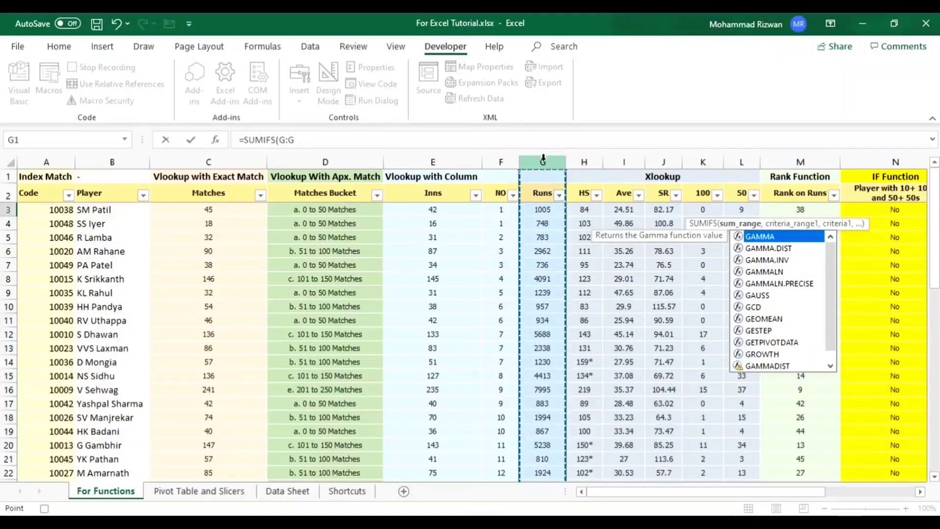
{"action": "type", "text": ","}
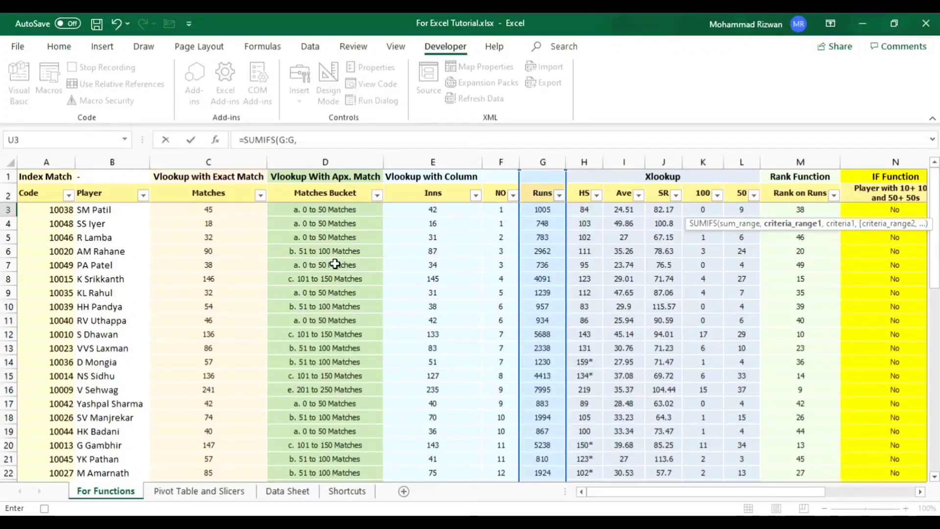
{"action": "left_click", "coordinate": [325, 159]}
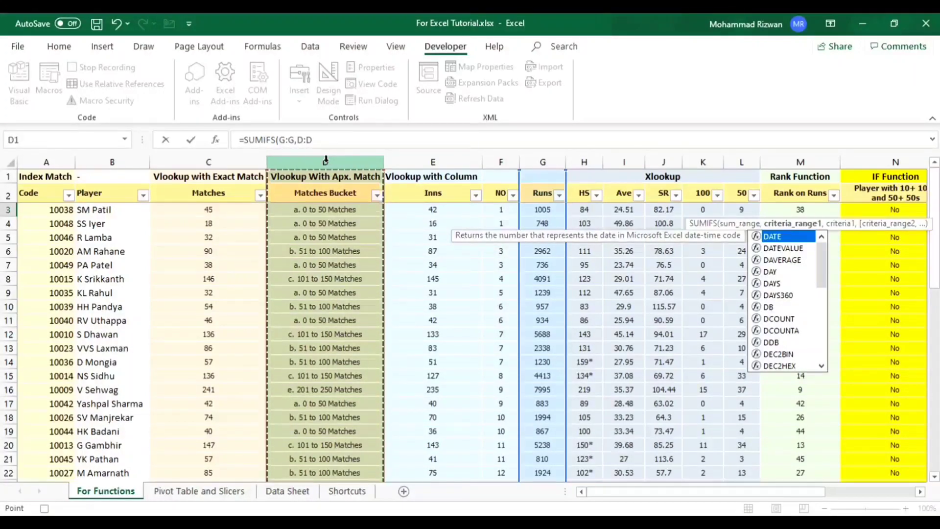
{"action": "type", "text": ","}
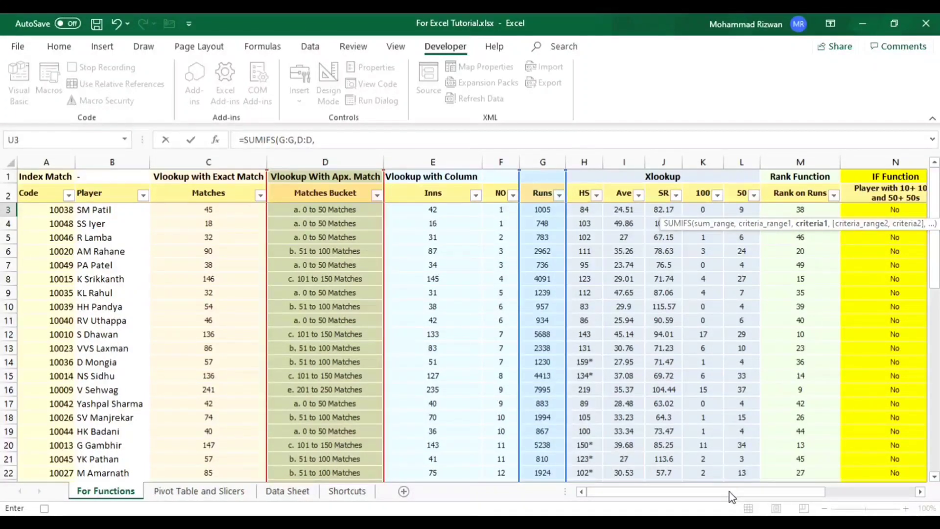
{"action": "left_click_drag", "start_coordinate": [729, 491], "coordinate": [812, 487]}
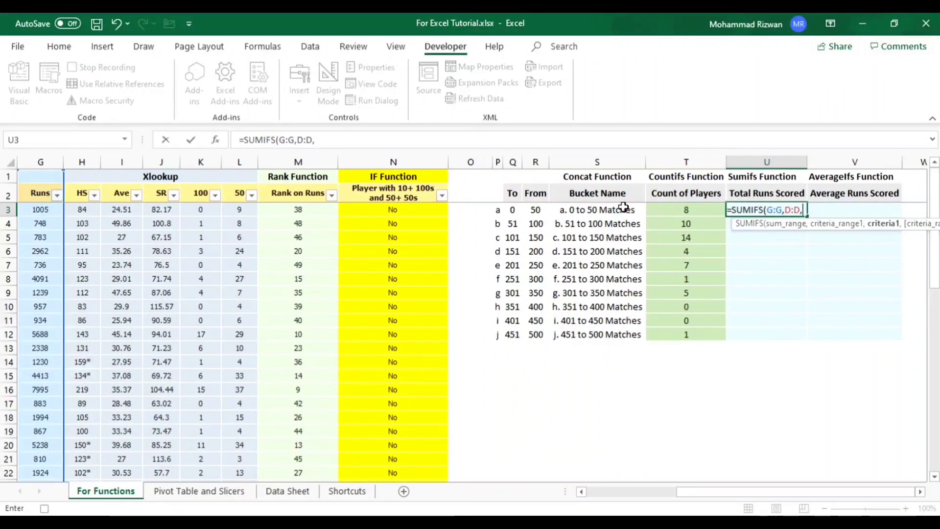
{"action": "left_click", "coordinate": [607, 211]}
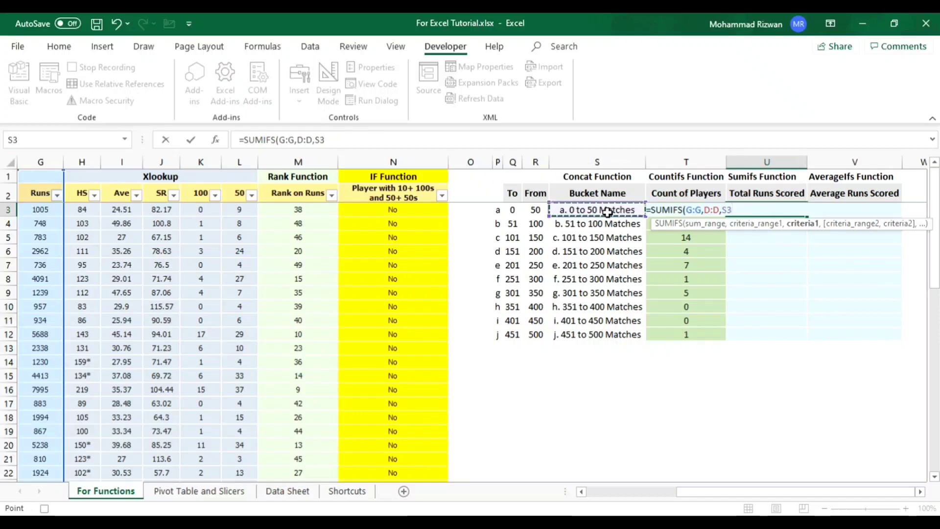
{"action": "key", "text": "Return"}
- Fill the SUMIFS formula from U3 down the Total Runs Scored column to U12
{"action": "key", "text": "Left"}
{"action": "left_click", "coordinate": [746, 210]}
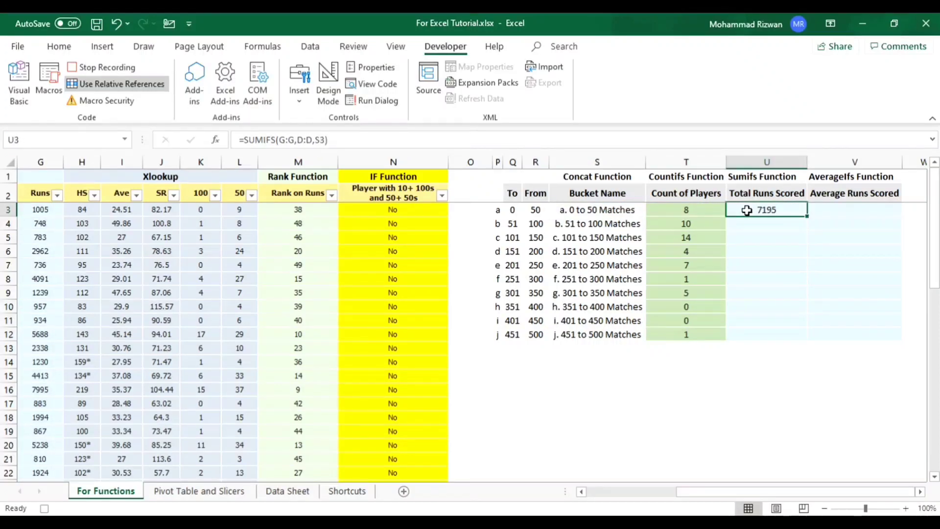
{"action": "key", "text": "Down"}
{"action": "key", "text": "Left"}
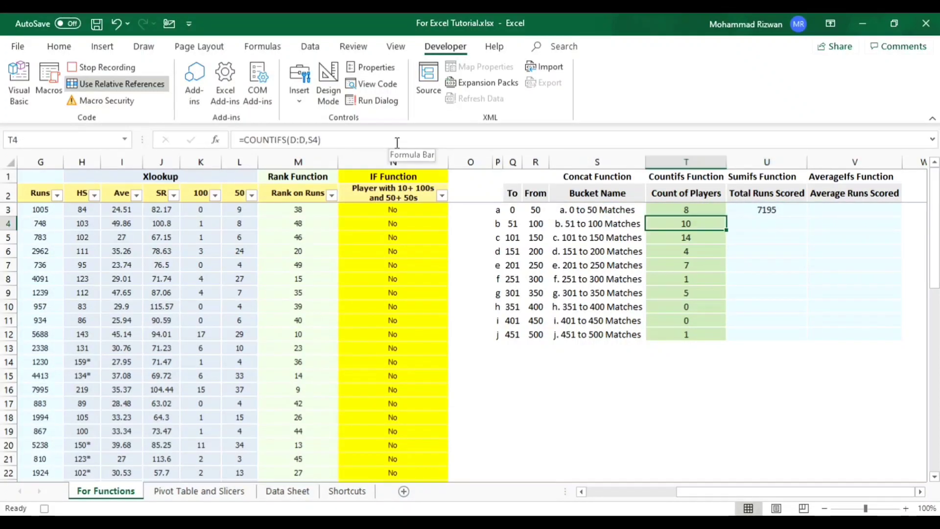
{"action": "key", "text": "ctrl+Down"}
{"action": "key", "text": "Right"}
{"action": "key", "text": "ctrl+shift+Up"}
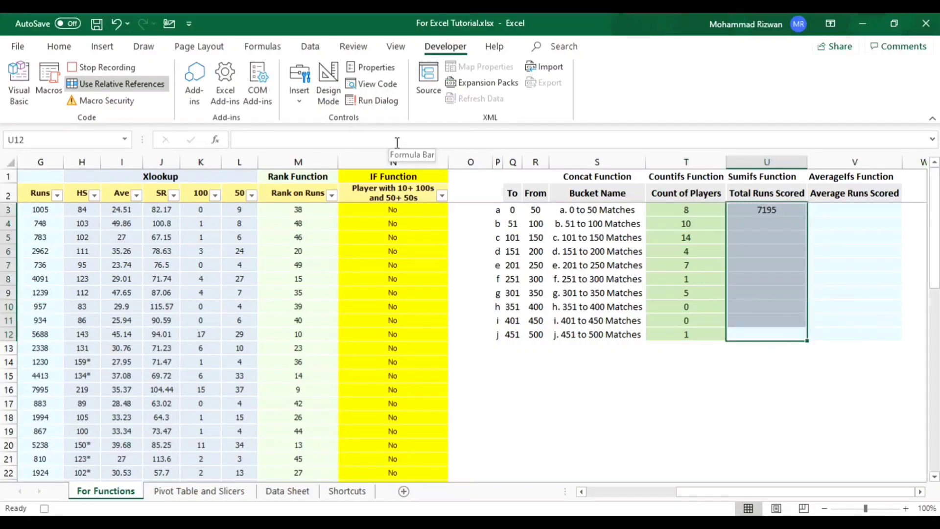
{"action": "key", "text": "ctrl+d"}
- Start an AVERAGEIFS formula in V3 under Average Runs Scored
{"action": "key", "text": "Right"}
{"action": "key", "text": "ctrl+Up"}
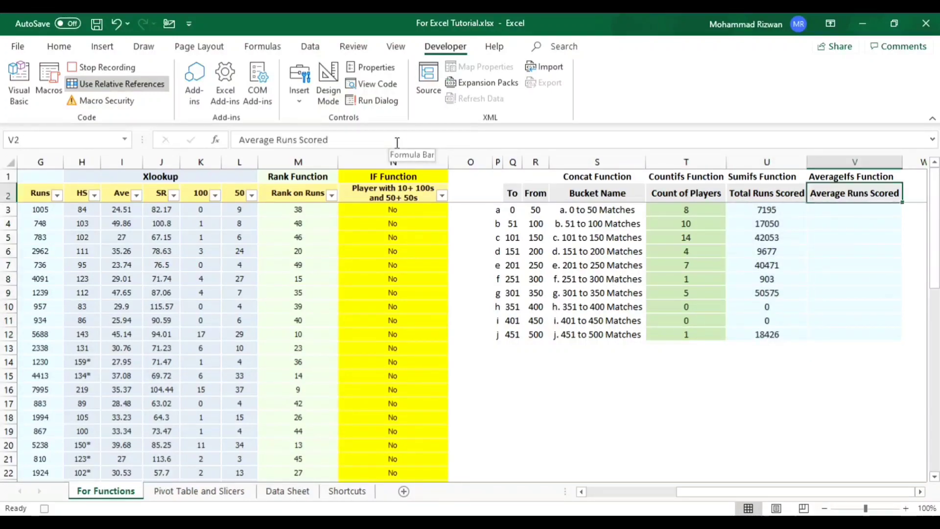
{"action": "key", "text": "Down"}
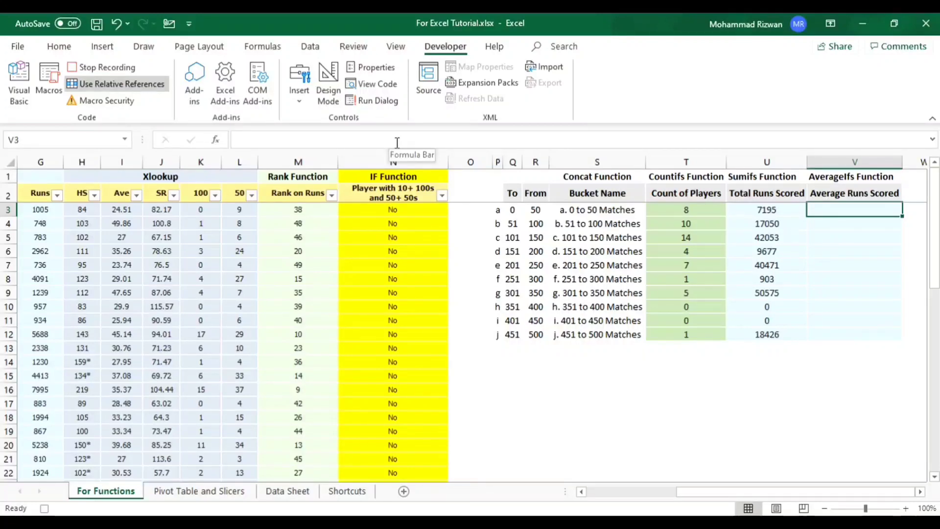
{"action": "key", "text": "Left"}
{"action": "key", "text": "Right"}
{"action": "type", "text": "=avera"}
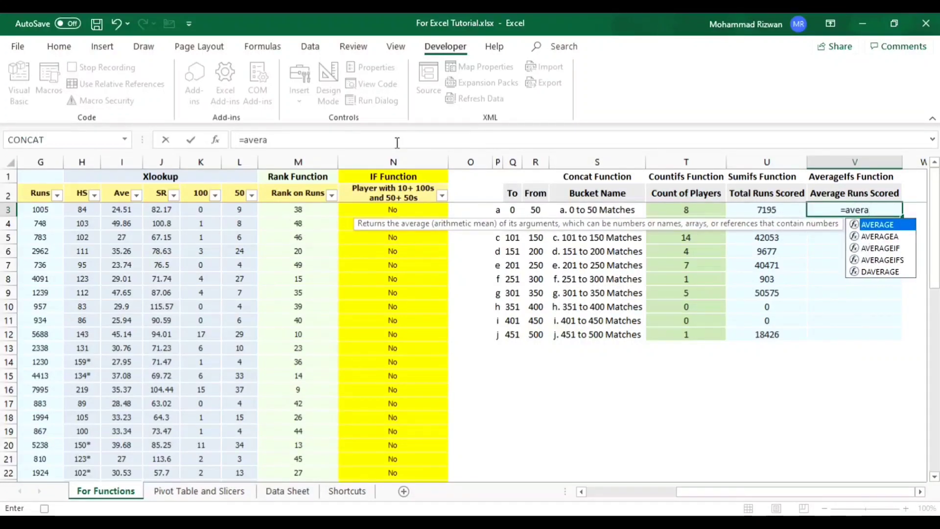
{"action": "type", "text": "geifs"}
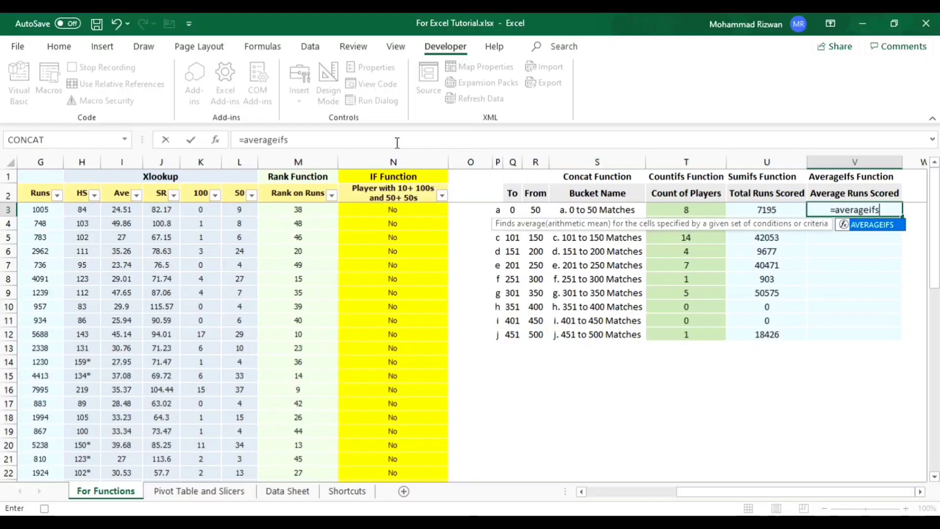
{"action": "key", "text": "Tab"}
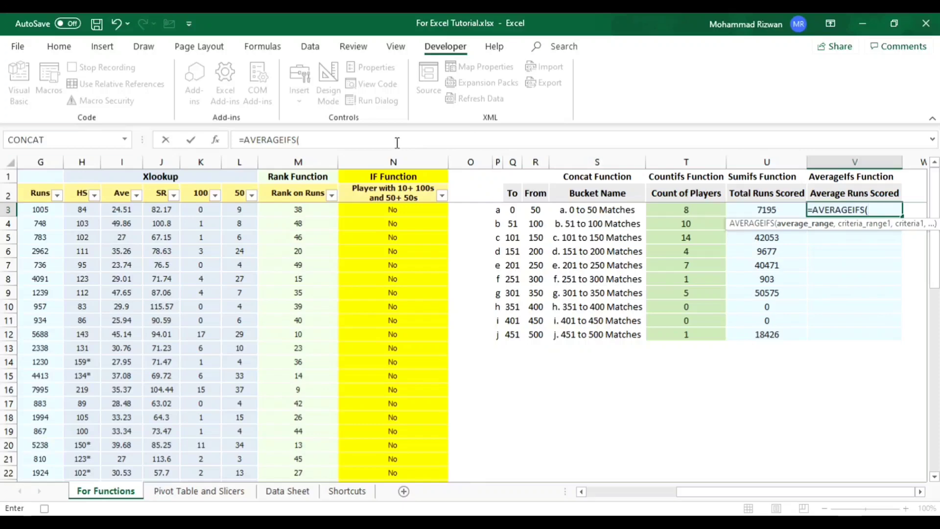
- Set the Runs column G as the average range of the AVERAGEIFS formula
{"action": "key", "text": "Left"}
{"action": "key", "text": "Left"}
{"action": "key", "text": "Left"}
{"action": "key", "text": "Left"}
{"action": "key", "text": "Left"}
{"action": "key", "text": "Left"}
{"action": "key", "text": "Left"}
{"action": "key", "text": "Left"}
{"action": "key", "text": "Left"}
{"action": "key", "text": "Left"}
{"action": "key", "text": "Left"}
{"action": "key", "text": "Left"}
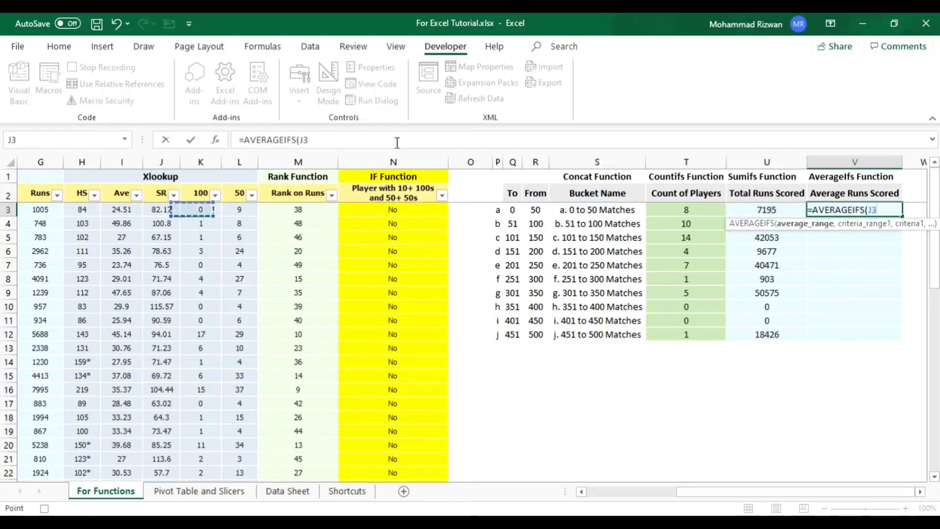
{"action": "key", "text": "Left"}
{"action": "key", "text": "Left"}
{"action": "key", "text": "Left"}
{"action": "key", "text": "Left"}
{"action": "key", "text": "Left"}
{"action": "key", "text": "Left"}
{"action": "key", "text": "Left"}
{"action": "key", "text": "Left"}
{"action": "key", "text": "Left"}
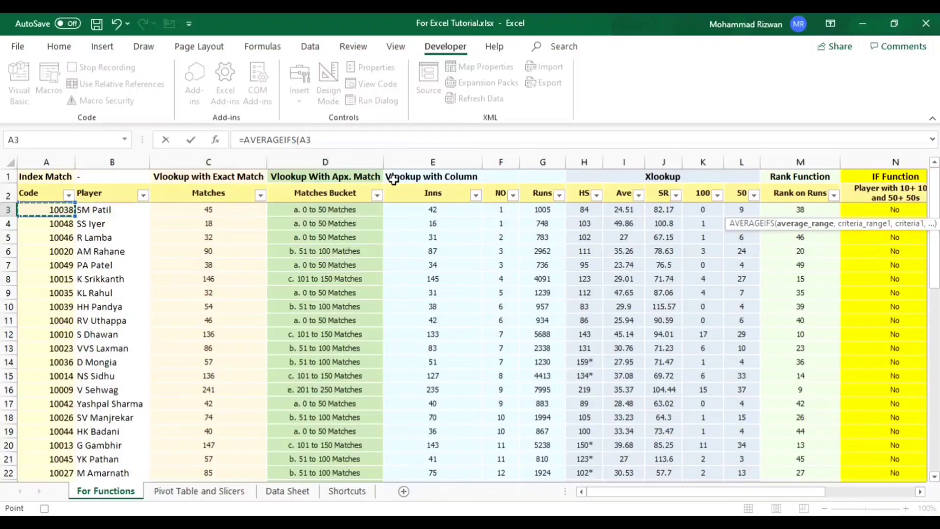
{"action": "left_click", "coordinate": [545, 160]}
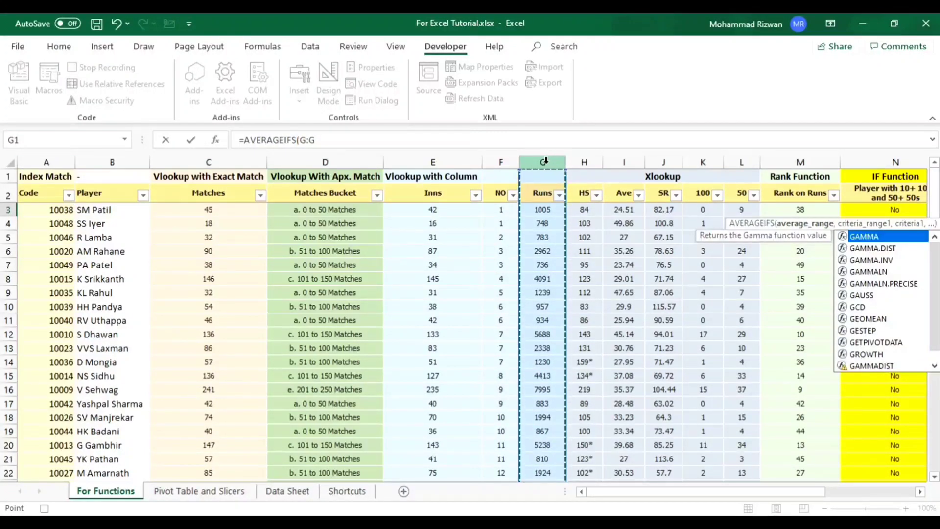
{"action": "type", "text": ","}
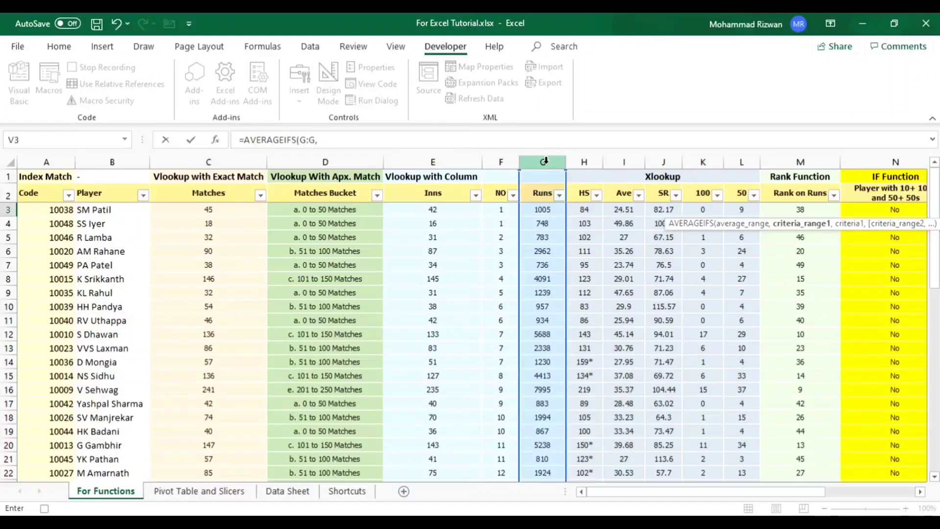
- Complete the AVERAGEIFS formula in V3 with column D as the criteria range and S3 as the criterion
{"action": "left_click", "coordinate": [344, 157]}
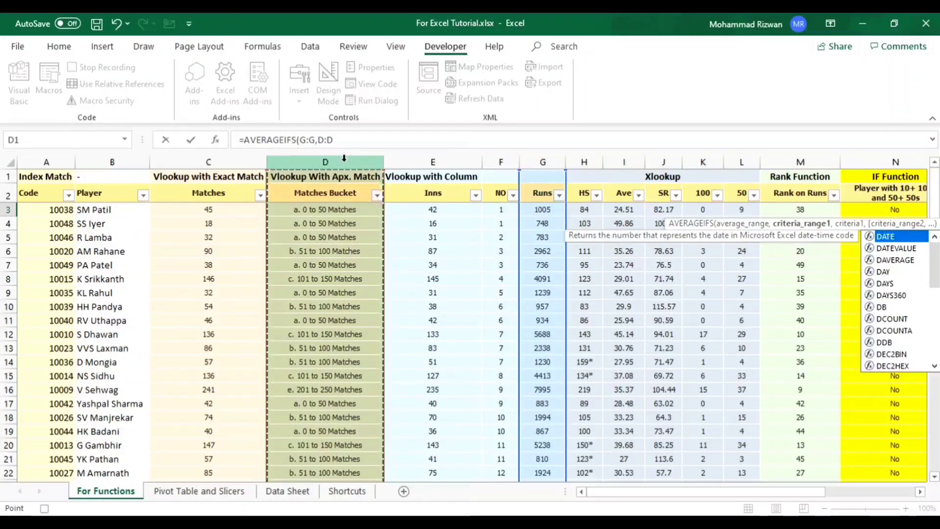
{"action": "type", "text": ","}
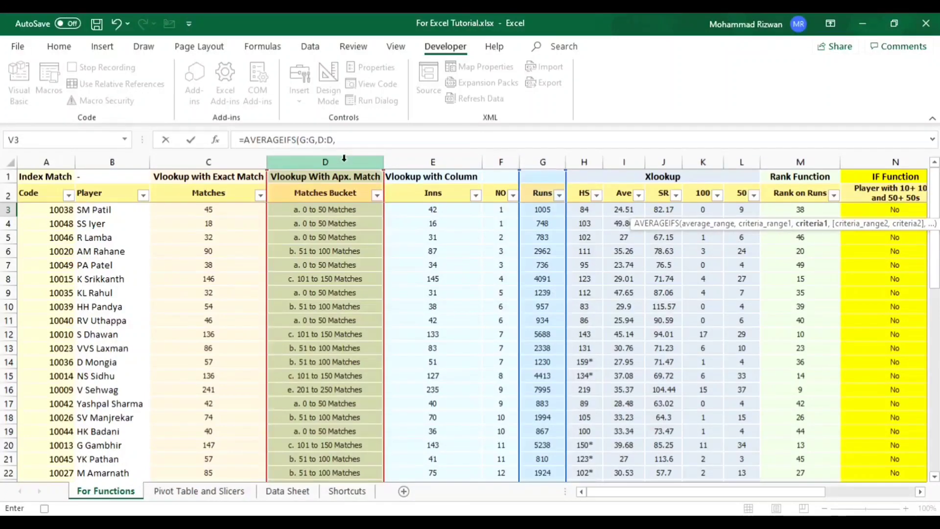
{"action": "key", "text": "Right"}
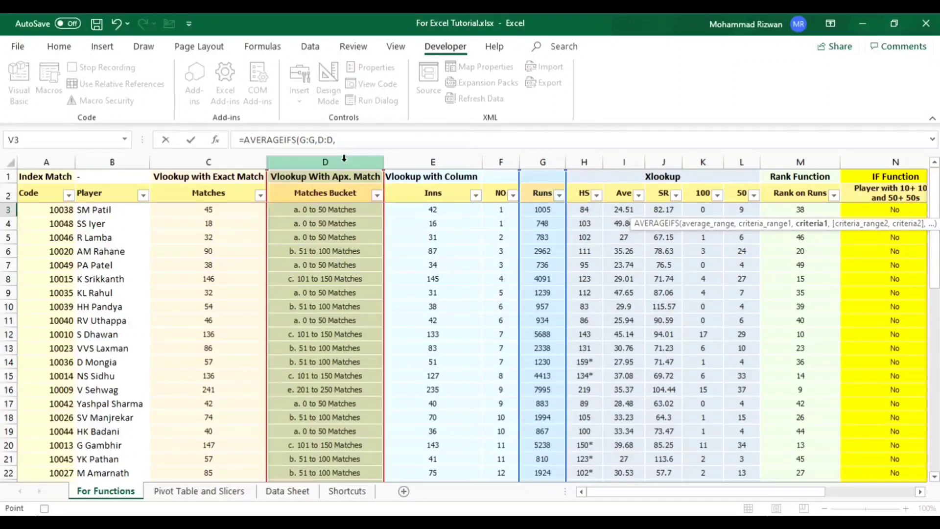
{"action": "key", "text": "Left"}
{"action": "key", "text": "Left"}
{"action": "key", "text": "Left"}
{"action": "key", "text": "Left"}
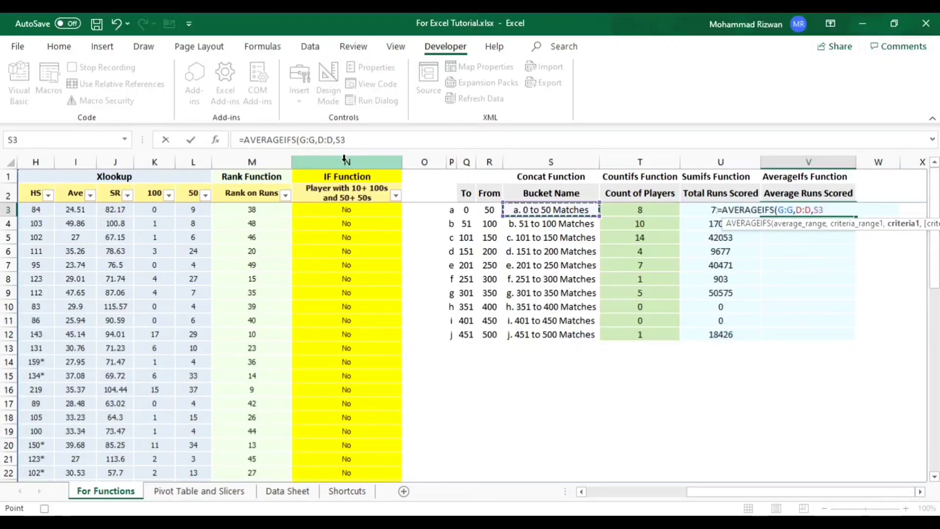
{"action": "key", "text": "Return"}
- Fill the AVERAGEIFS formula from V3 down the Average Runs Scored column to V12
{"action": "key", "text": "Left"}
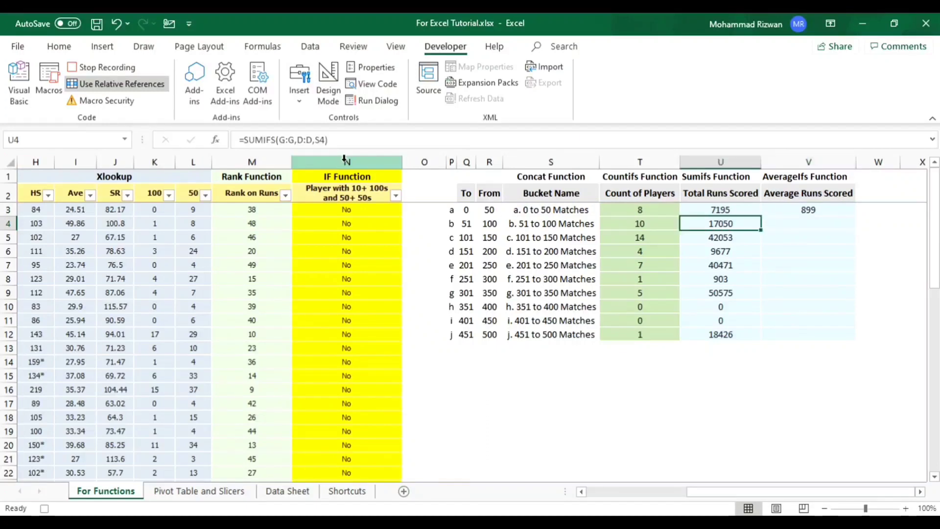
{"action": "key", "text": "ctrl+Down"}
{"action": "key", "text": "Right"}
{"action": "key", "text": "ctrl+shift+Up"}
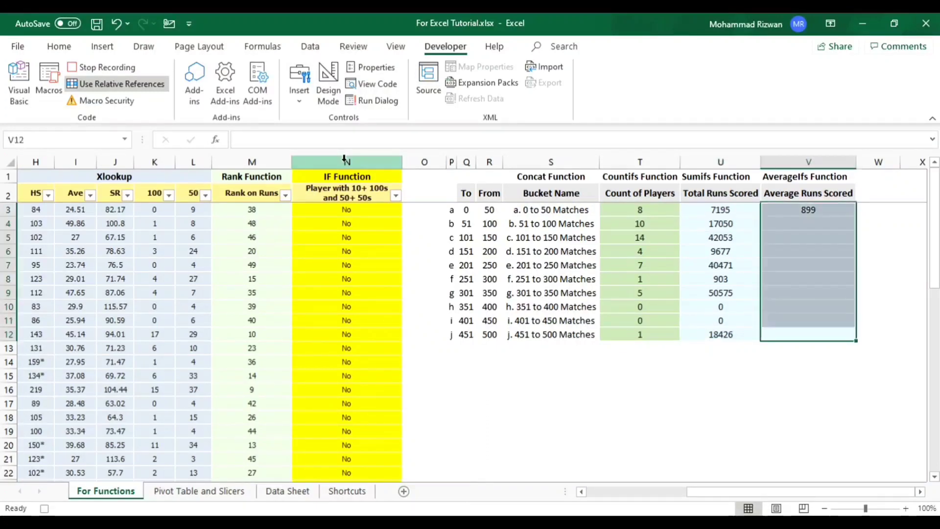
{"action": "key", "text": "ctrl+d"}
- Review the row 3 formulas for bucket name, count, sum and average, and examine the error cells under Average Runs Scored
{"action": "key", "text": "Left"}
{"action": "key", "text": "Left"}
{"action": "key", "text": "Left"}
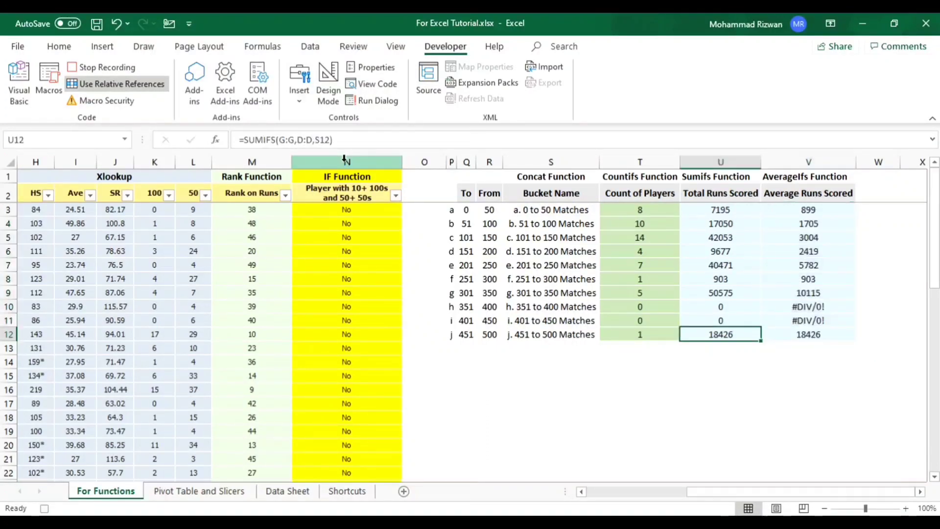
{"action": "key", "text": "ctrl+Up"}
{"action": "key", "text": "Down"}
{"action": "key", "text": "Right"}
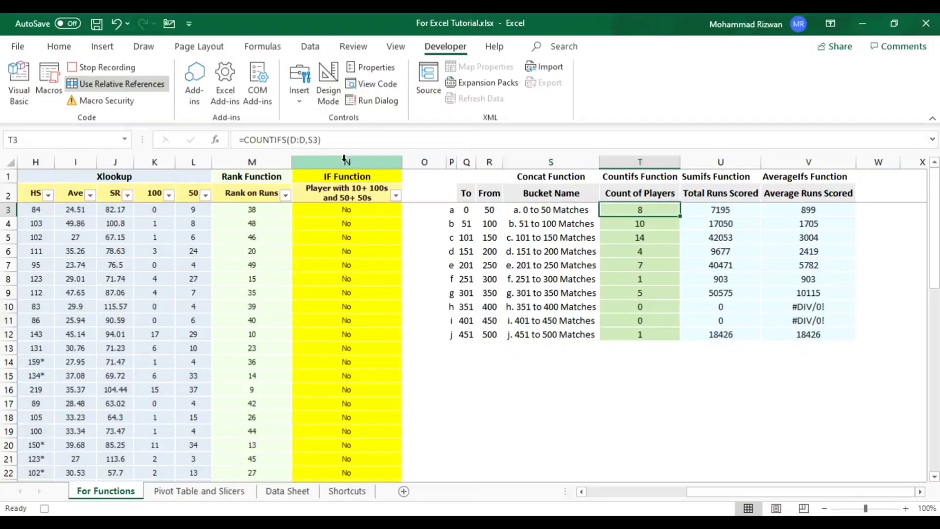
{"action": "key", "text": "Left"}
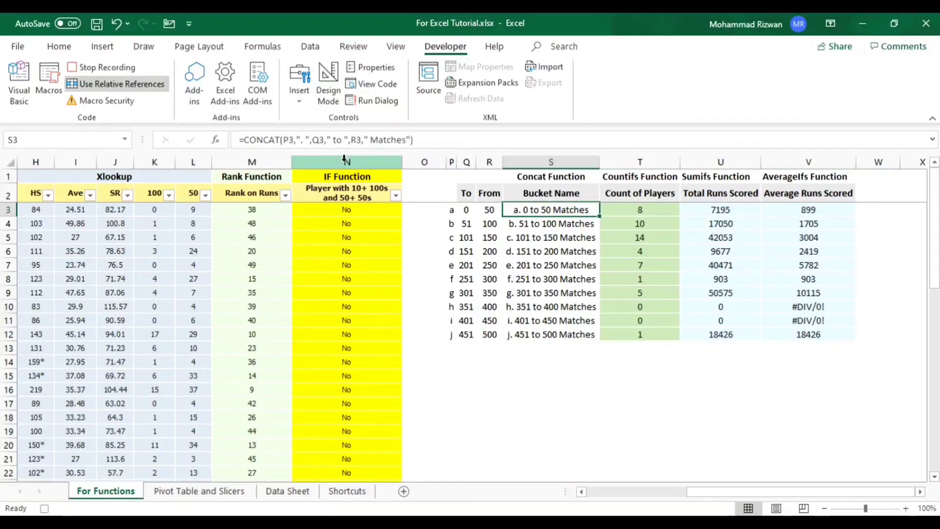
{"action": "key", "text": "Right"}
{"action": "key", "text": "Right"}
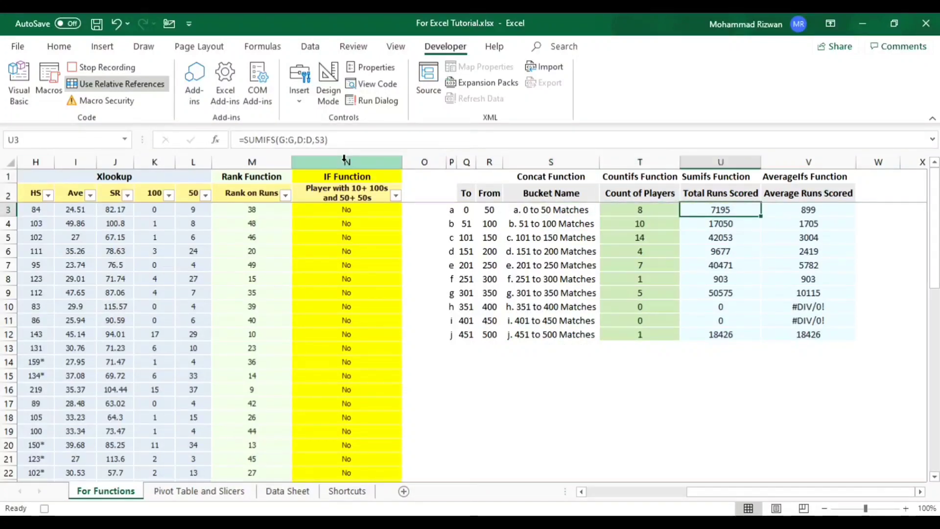
{"action": "key", "text": "Right"}
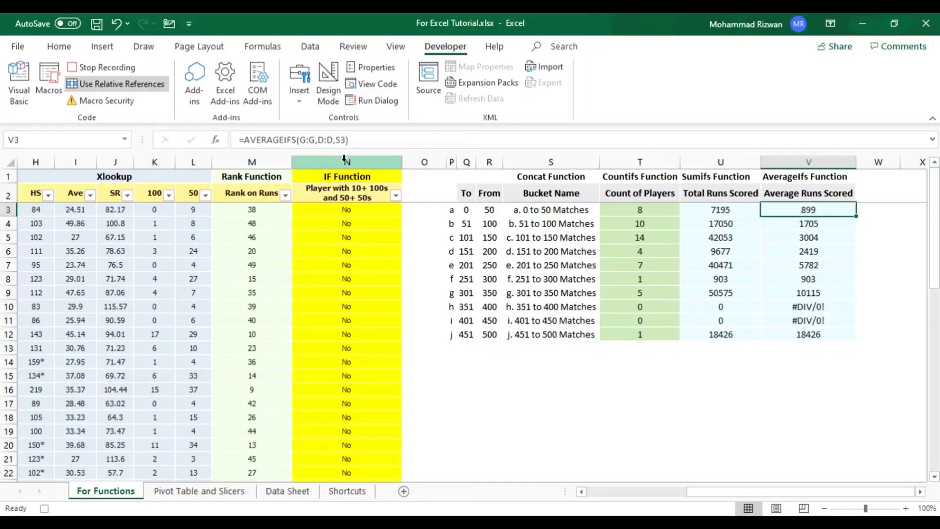
{"action": "key", "text": "Down"}
{"action": "key", "text": "Down"}
{"action": "key", "text": "Down"}
{"action": "key", "text": "Down"}
{"action": "key", "text": "Down"}
{"action": "key", "text": "Down"}
{"action": "key", "text": "Down"}
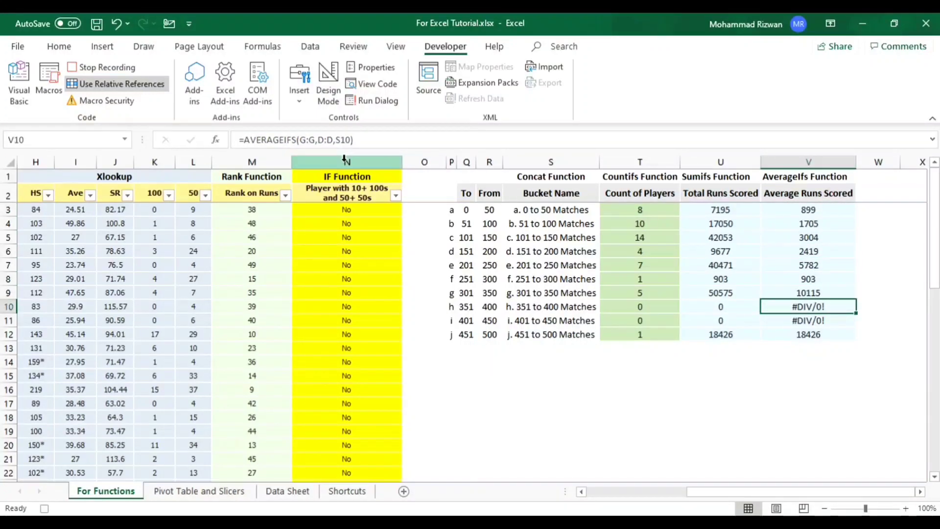
{"action": "key", "text": "Up"}
{"action": "key", "text": "Up"}
{"action": "key", "text": "Up"}
{"action": "key", "text": "Up"}
{"action": "key", "text": "Up"}
{"action": "key", "text": "Up"}
{"action": "key", "text": "Up"}
{"action": "key", "text": "Up"}
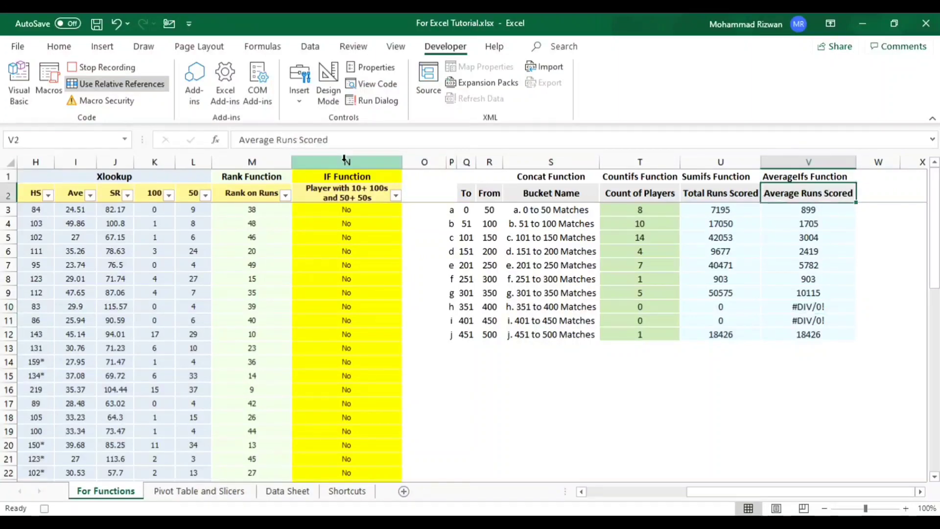
{"action": "key", "text": "Down"}
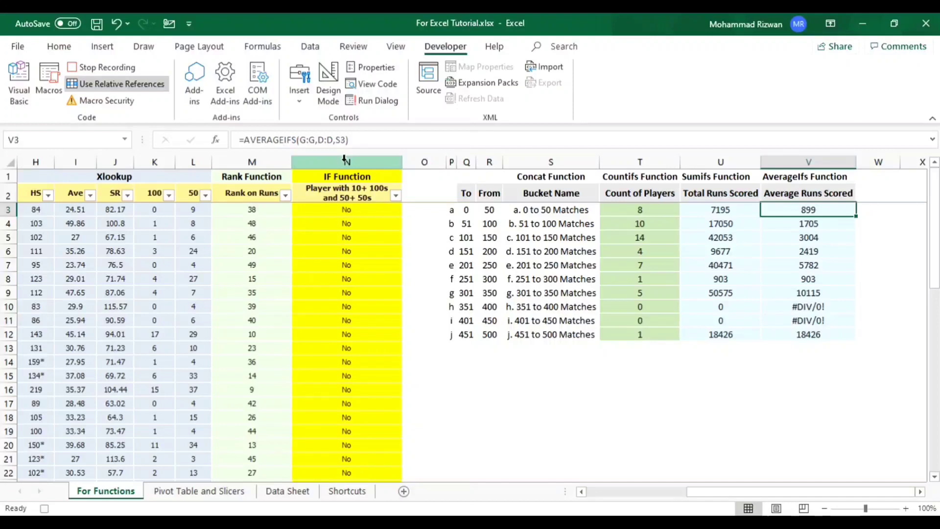
- Wrap the AVERAGEIFS formula in V3 in IFERROR, with 0 as the value if an error occurs
{"action": "left_click", "coordinate": [244, 141]}
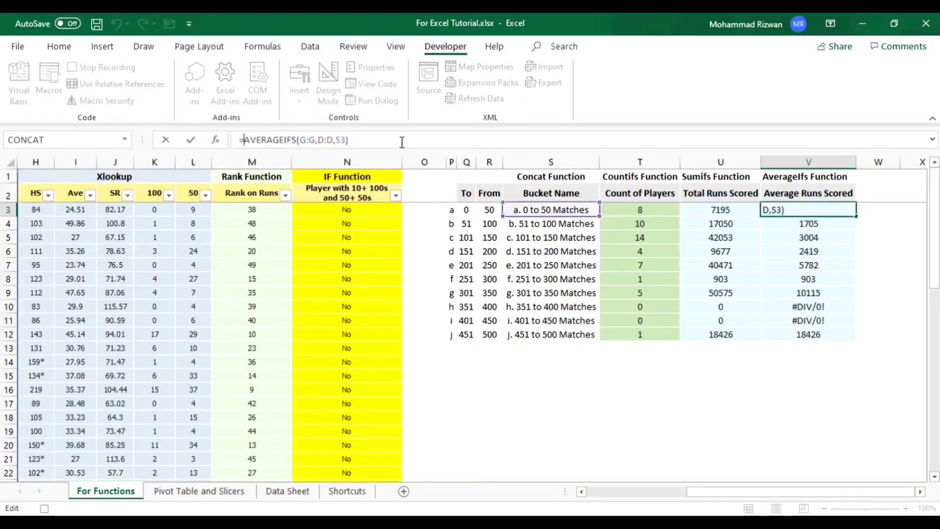
{"action": "type", "text": "if"}
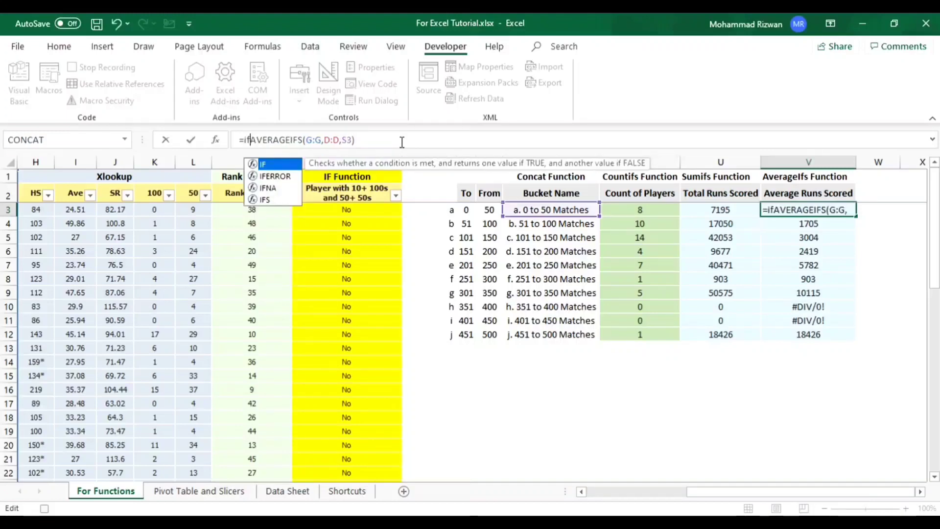
{"action": "type", "text": "e"}
{"action": "key", "text": "Tab"}
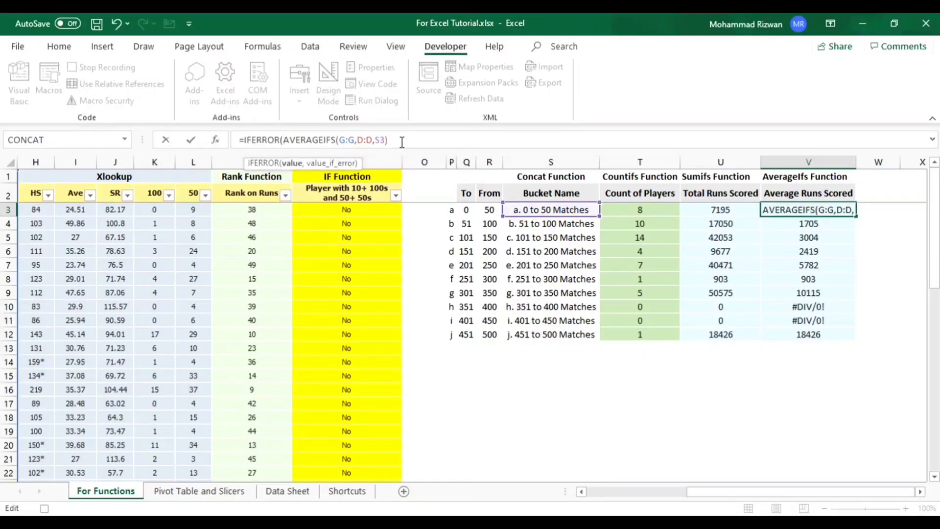
{"action": "key", "text": "Right"}
{"action": "key", "text": "Right"}
{"action": "key", "text": "Right"}
{"action": "key", "text": "Right"}
{"action": "key", "text": "Right"}
{"action": "key", "text": "End"}
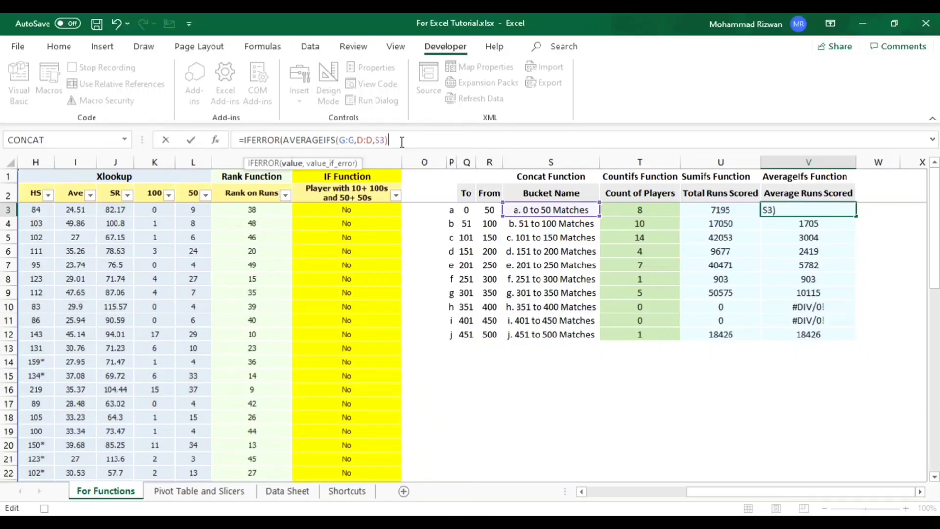
{"action": "type", "text": ","}
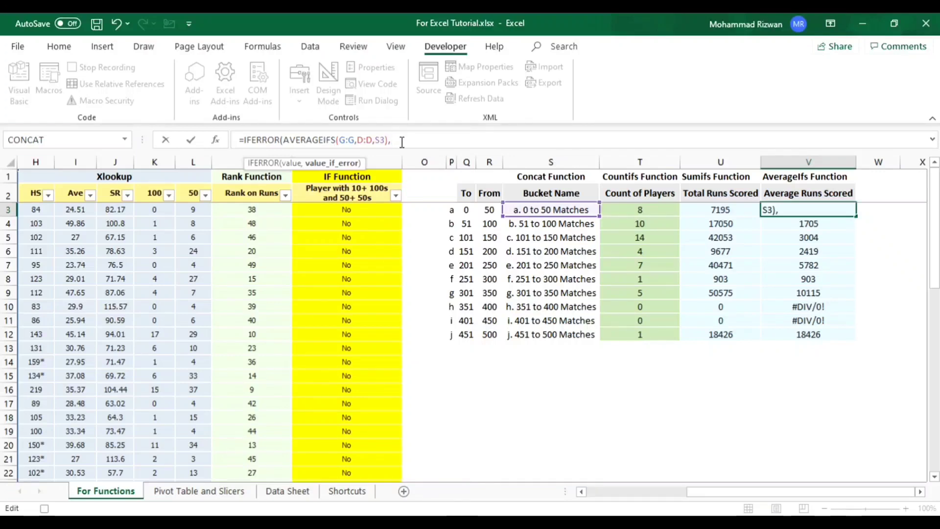
{"action": "type", "text": "0"}
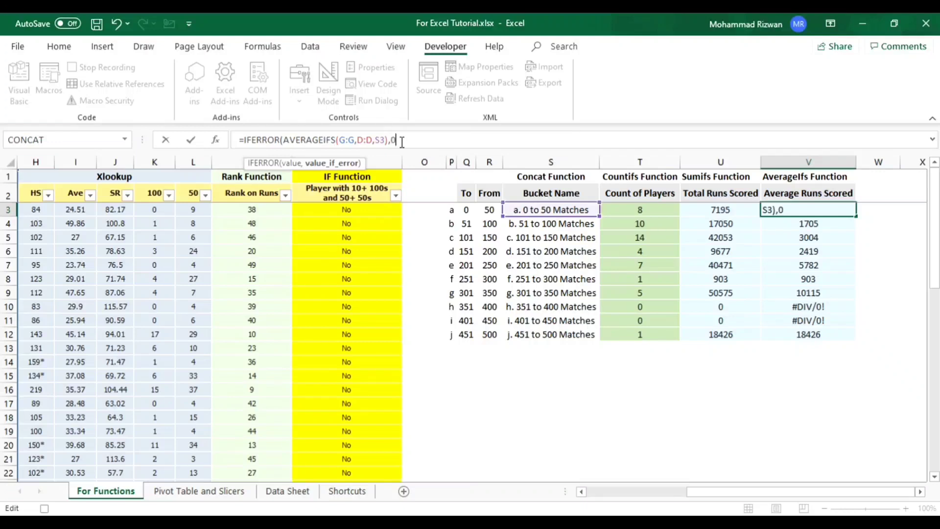
{"action": "type", "text": ")"}
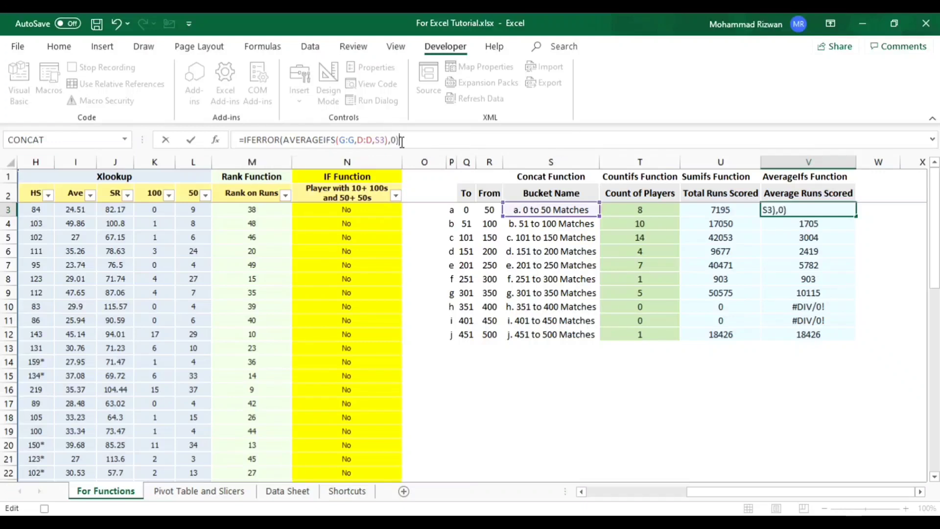
{"action": "key", "text": "Return"}
- Fill the IFERROR formula from V3 down to V12 and check cells V10:V11
{"action": "key", "text": "Up"}
{"action": "key", "text": "ctrl+shift+Down"}
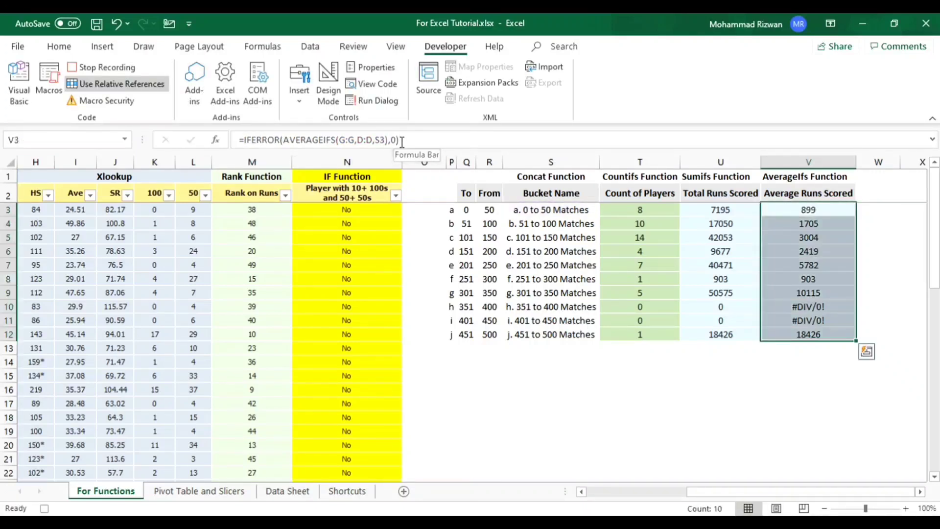
{"action": "key", "text": "ctrl+d"}
{"action": "key", "text": "Down"}
{"action": "key", "text": "Down"}
{"action": "key", "text": "Down"}
{"action": "key", "text": "Down"}
{"action": "key", "text": "Down"}
{"action": "key", "text": "Down"}
{"action": "key", "text": "Down"}
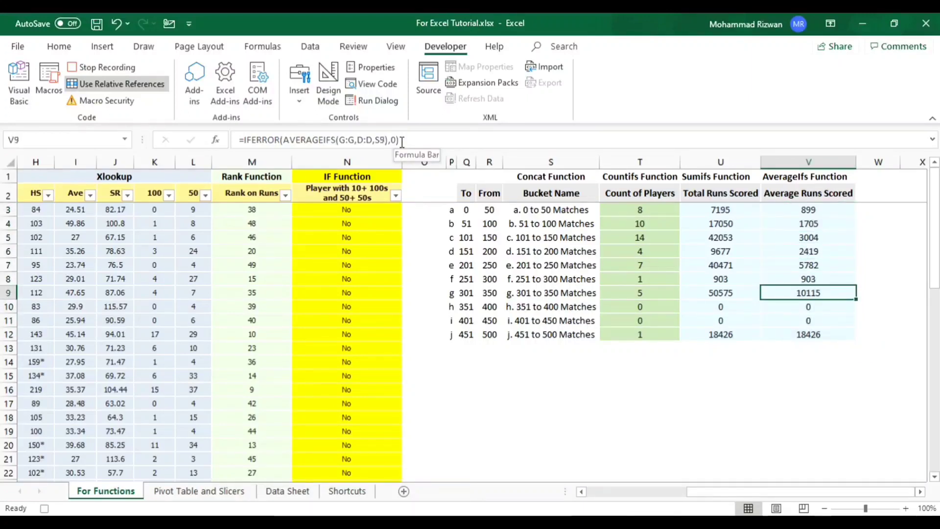
{"action": "key", "text": "shift+Down"}
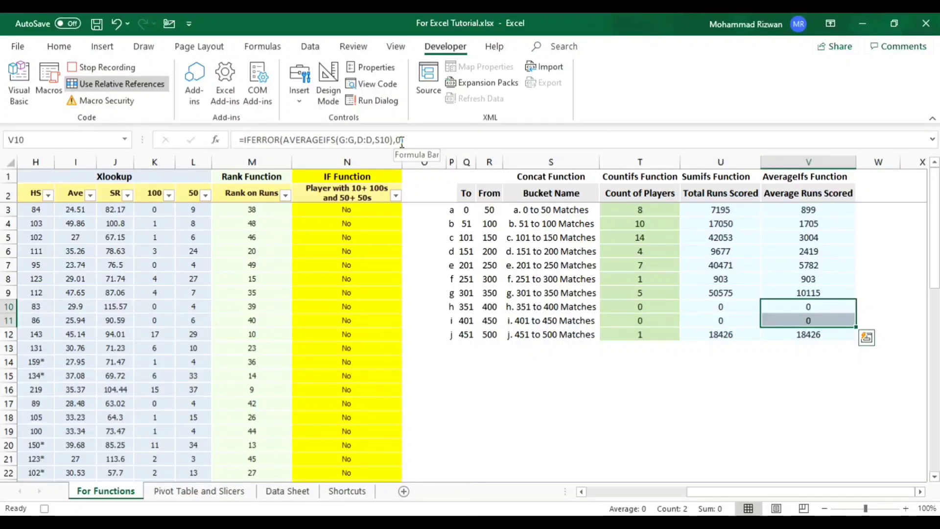
- Return to cell A3 at the start of the data and stop the macro recording
{"action": "key", "text": "ctrl+Home"}
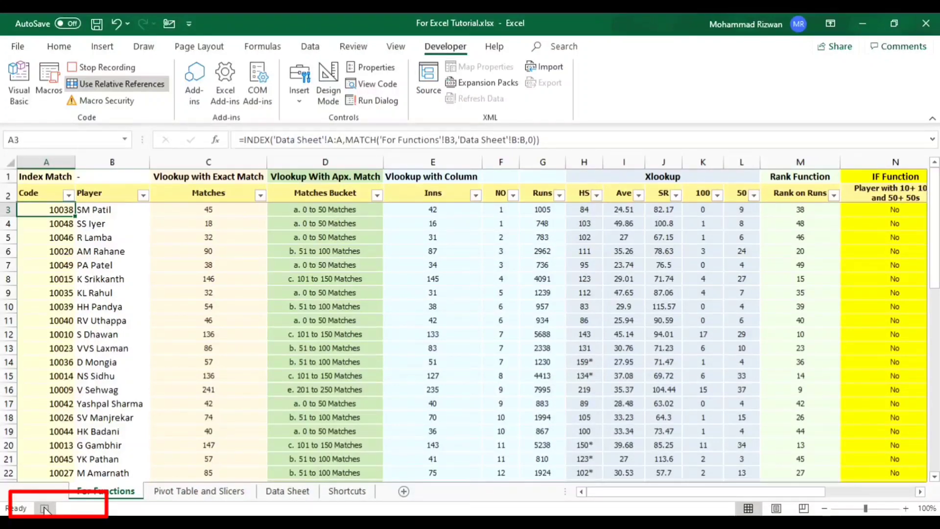
{"action": "left_click", "coordinate": [44, 508]}
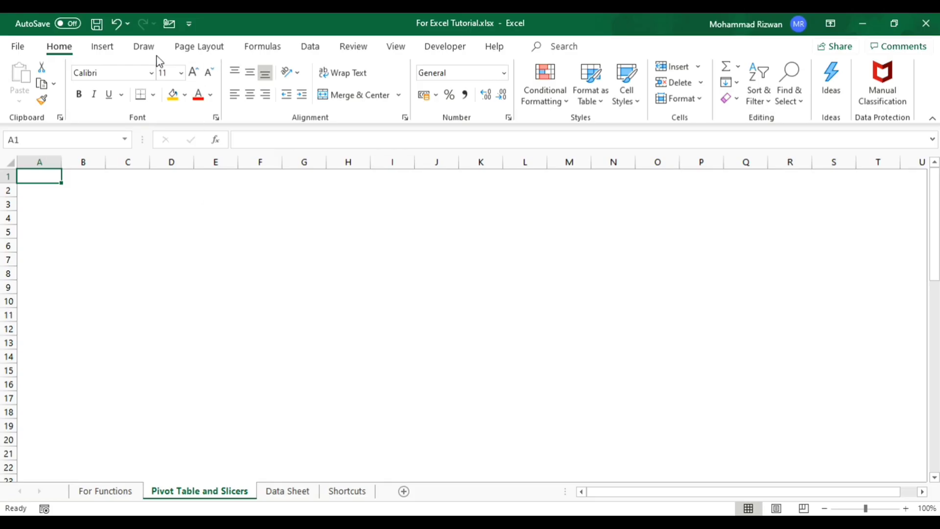
- Start a PivotTable on the Pivot Table and Slicers sheet with range A2:N52 of the For Functions sheet as its source
{"action": "left_click", "coordinate": [104, 48]}
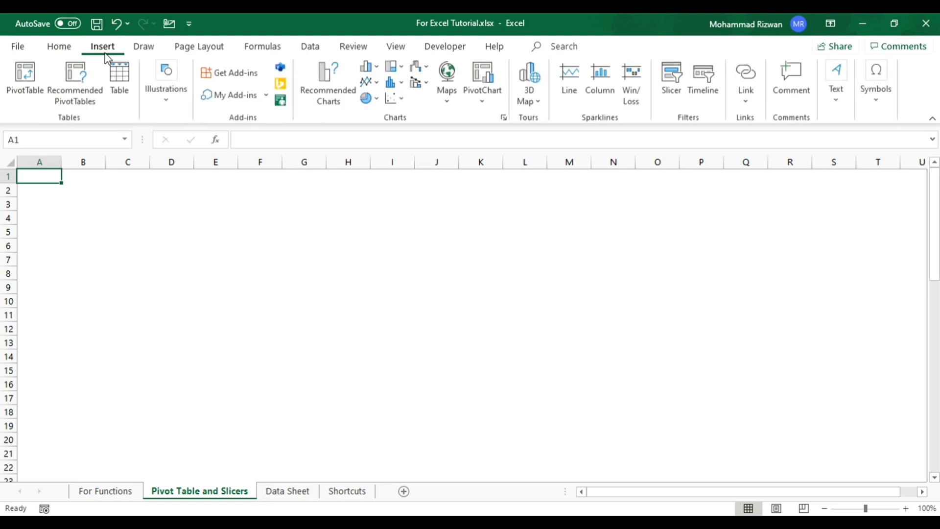
{"action": "left_click", "coordinate": [27, 78]}
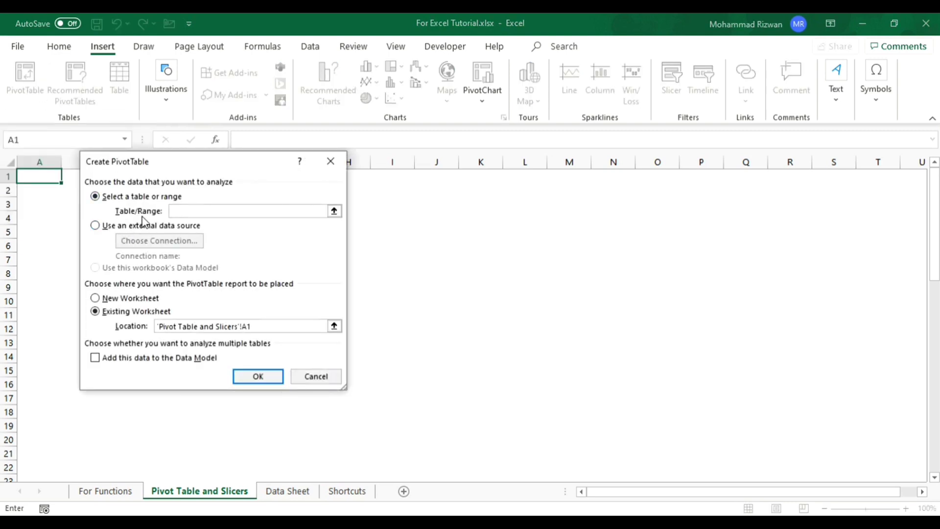
{"action": "left_click", "coordinate": [334, 212]}
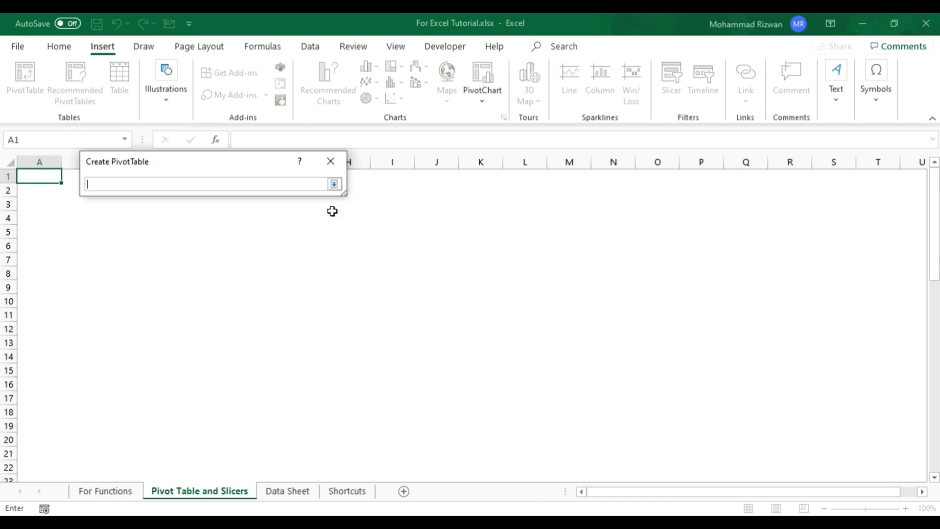
{"action": "left_click", "coordinate": [117, 491]}
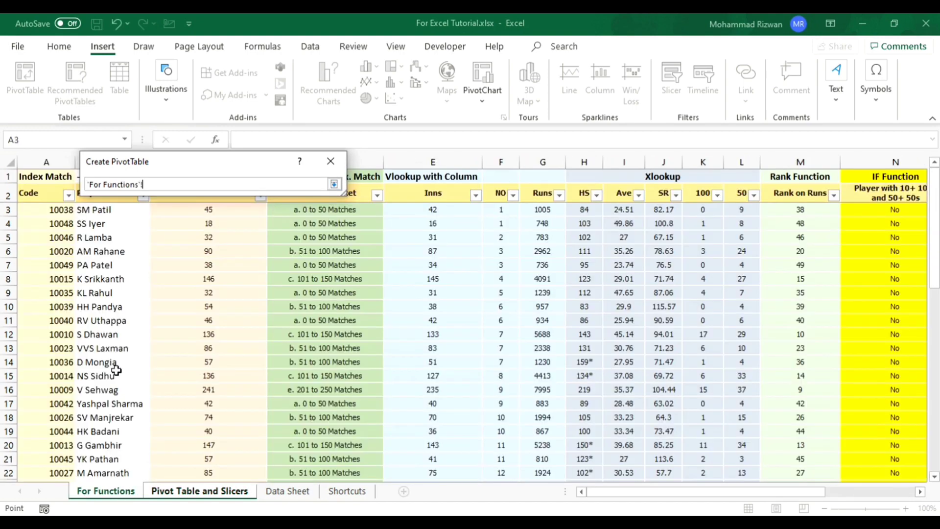
{"action": "left_click", "coordinate": [114, 356]}
{"action": "key", "text": "Left"}
{"action": "key", "text": "ctrl+Up"}
{"action": "key", "text": "Down"}
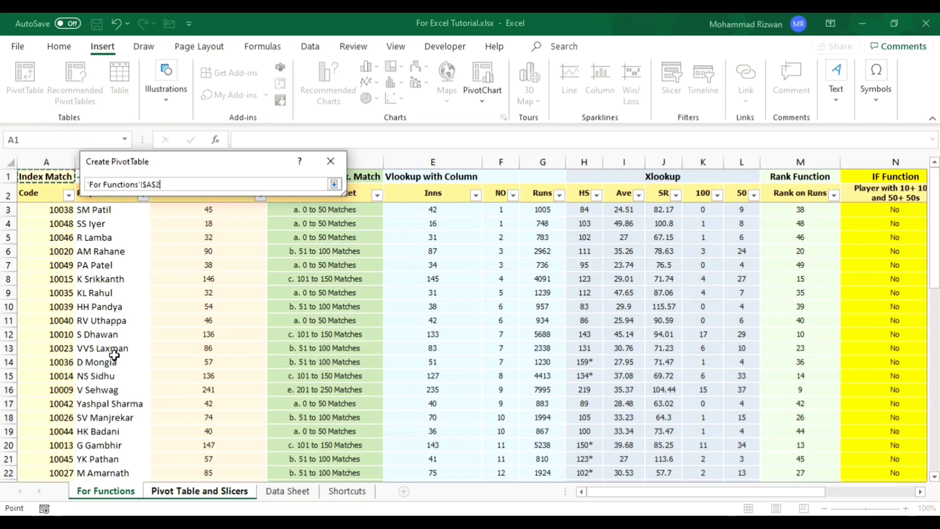
{"action": "key", "text": "ctrl+shift+Right"}
{"action": "key", "text": "ctrl+shift+Down"}
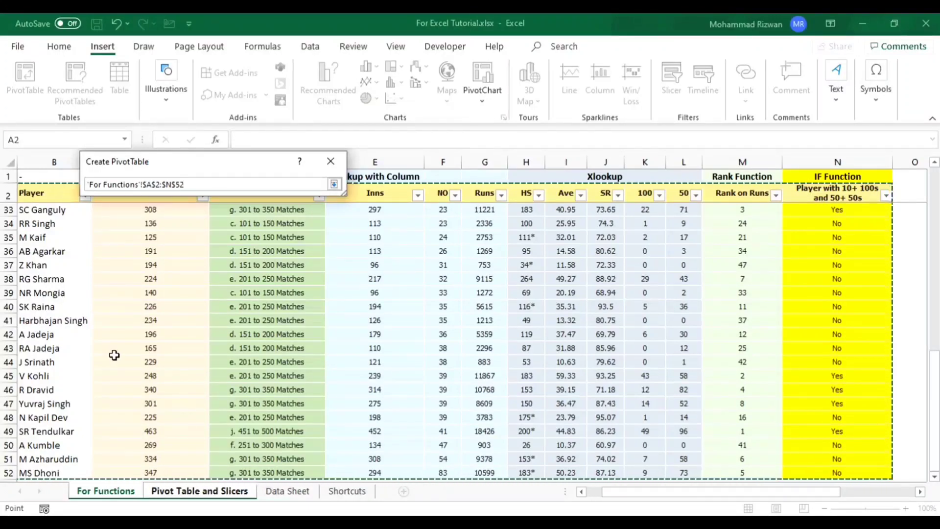
{"action": "left_click", "coordinate": [333, 184]}
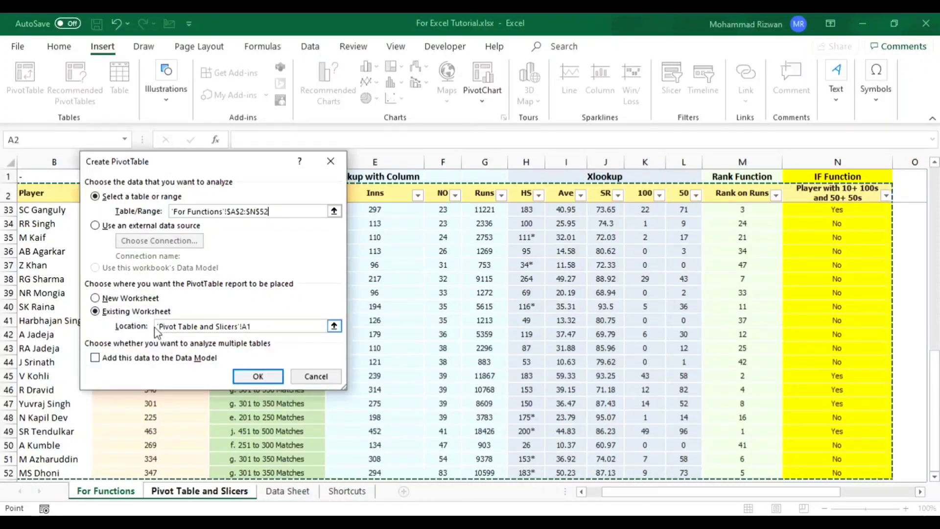
- Place the PivotTable report at cell B8 of the Pivot Table and Slicers sheet and create it
{"action": "left_click", "coordinate": [334, 326]}
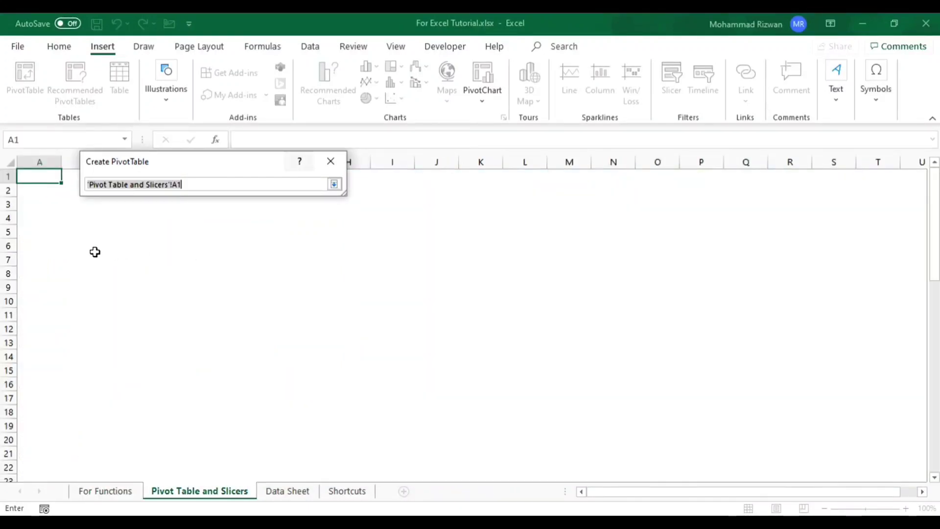
{"action": "left_click", "coordinate": [92, 272]}
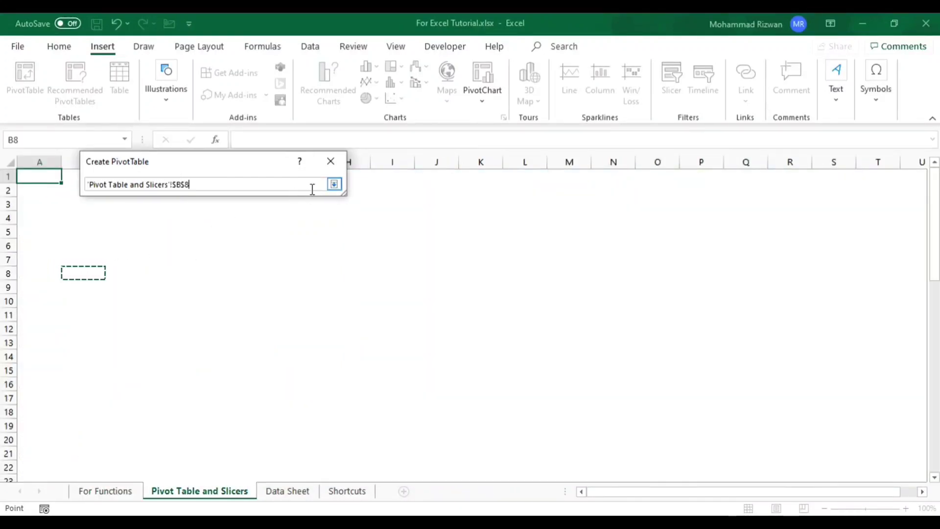
{"action": "left_click", "coordinate": [334, 184]}
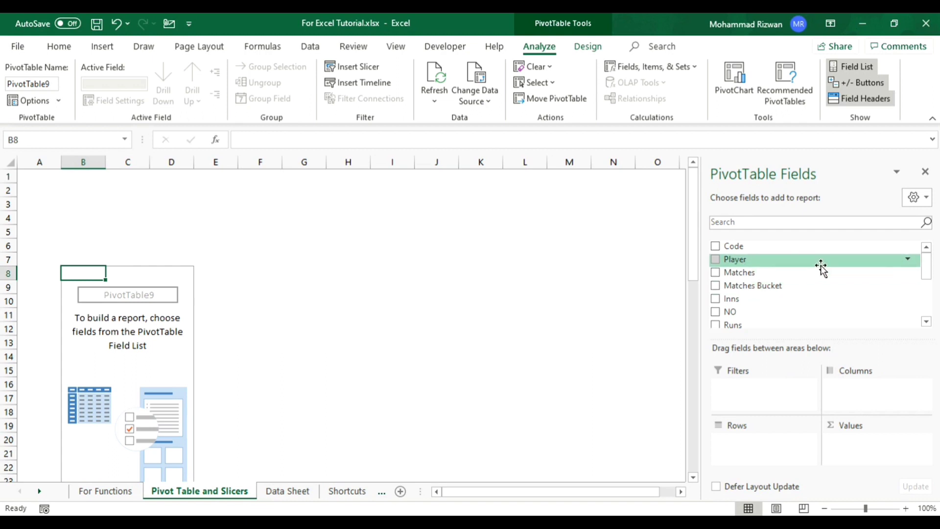
- Add Player to the PivotTable's rows and Inns, Runs and 100 to its values
{"action": "left_click_drag", "start_coordinate": [770, 259], "coordinate": [749, 443]}
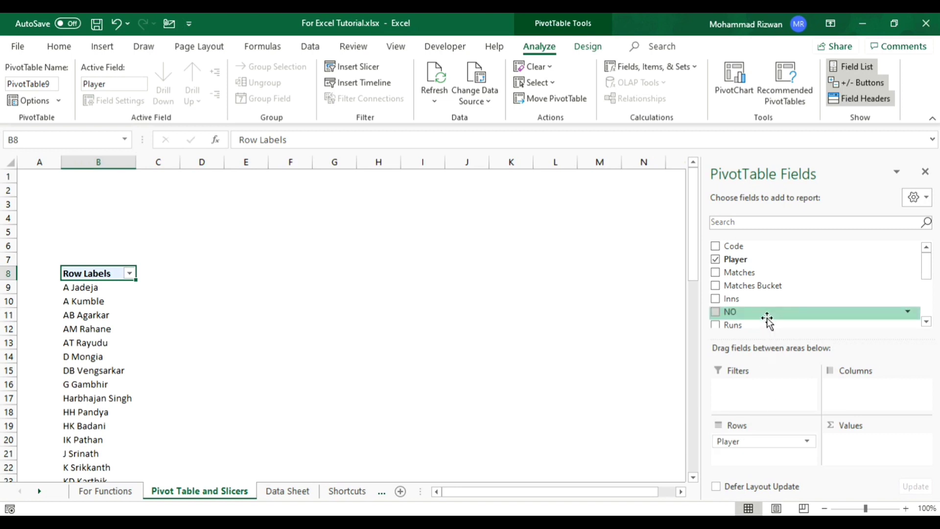
{"action": "left_click_drag", "start_coordinate": [752, 301], "coordinate": [859, 442]}
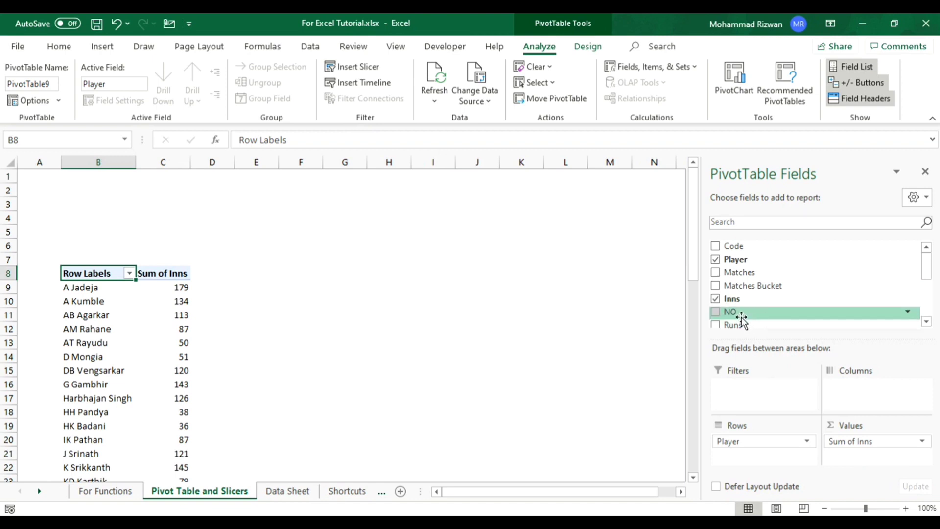
{"action": "left_click_drag", "start_coordinate": [742, 324], "coordinate": [862, 456]}
{"action": "left_click", "coordinate": [926, 322]}
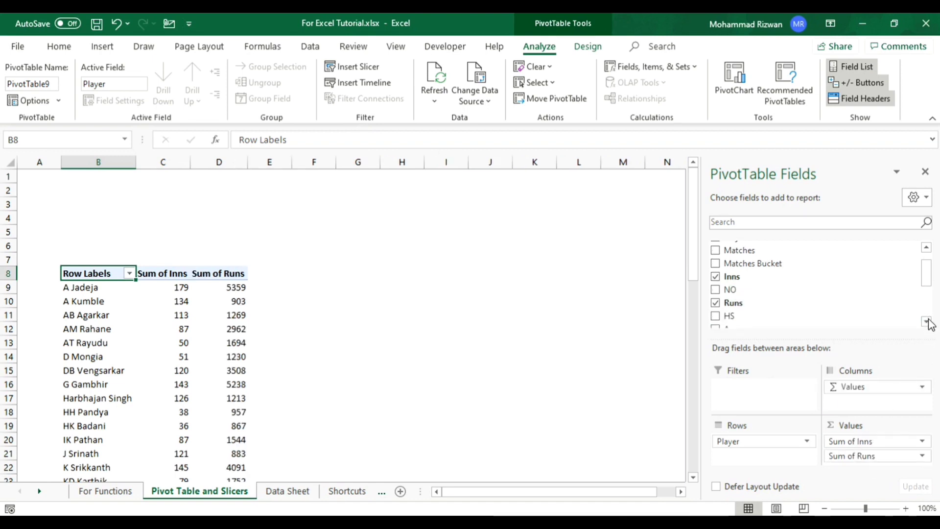
{"action": "left_click", "coordinate": [926, 322]}
{"action": "left_click", "coordinate": [926, 322]}
{"action": "left_click", "coordinate": [927, 322]}
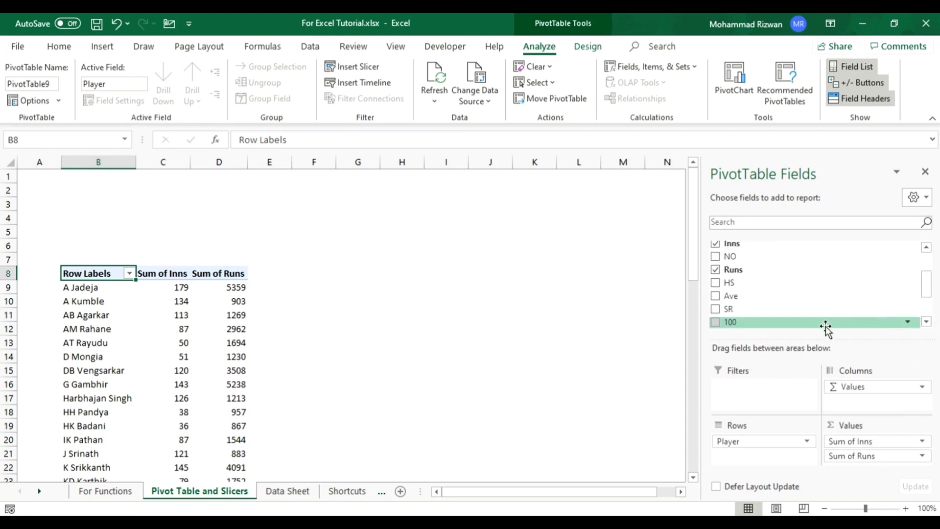
{"action": "left_click_drag", "start_coordinate": [743, 323], "coordinate": [847, 460]}
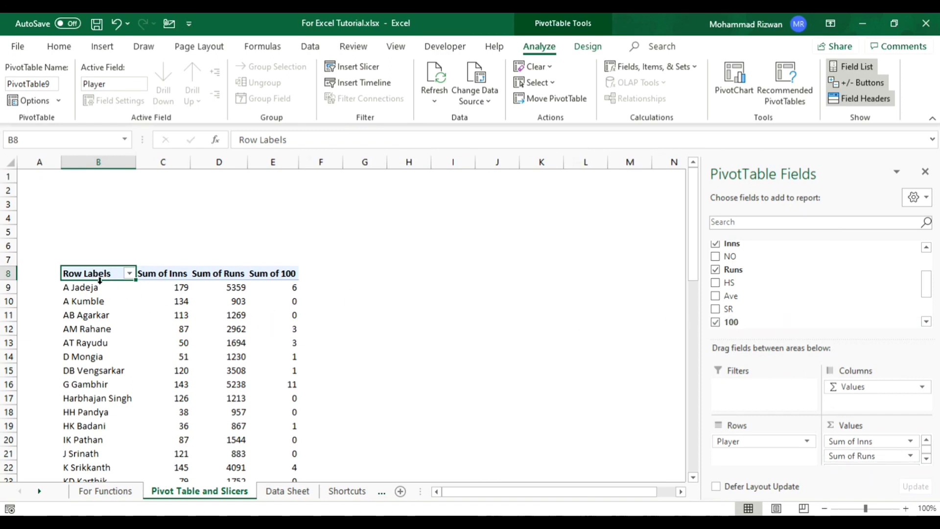
- Rename the Row Labels header in B8 as Player Name
{"action": "mouse_move", "coordinate": [161, 299]}
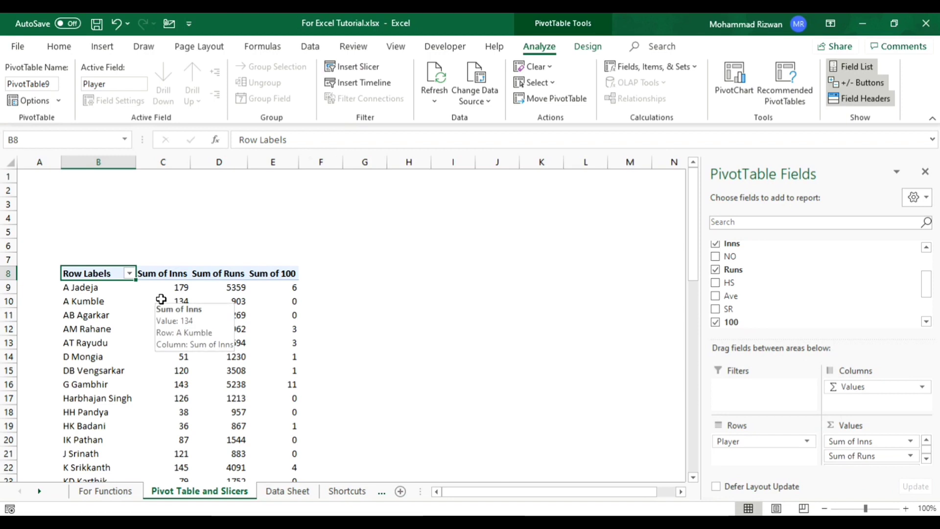
{"action": "key", "text": "alt+h"}
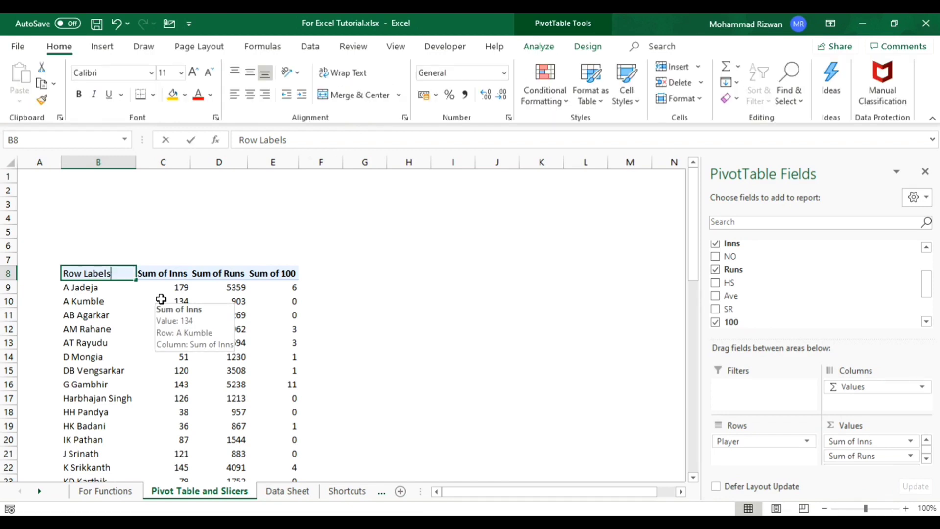
{"action": "type", "text": "Playe"}
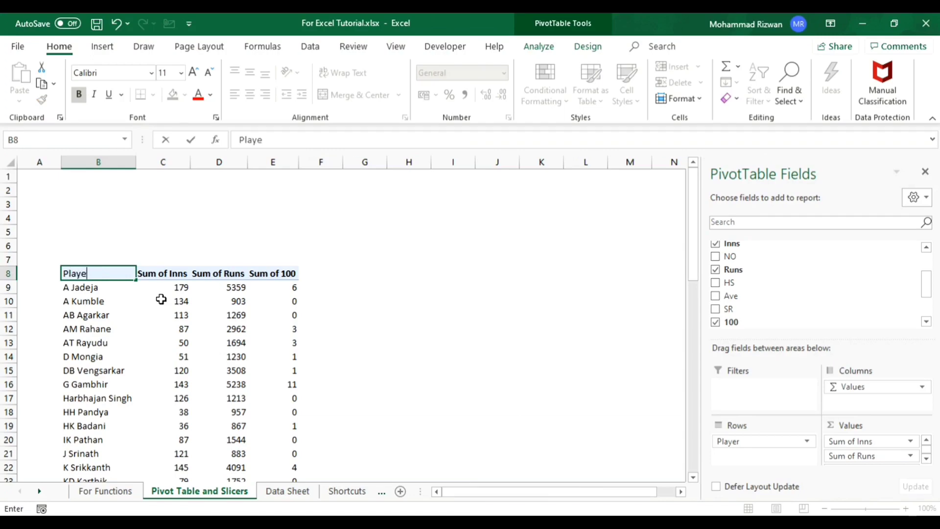
{"action": "type", "text": "r Name"}
{"action": "key", "text": "Tab"}
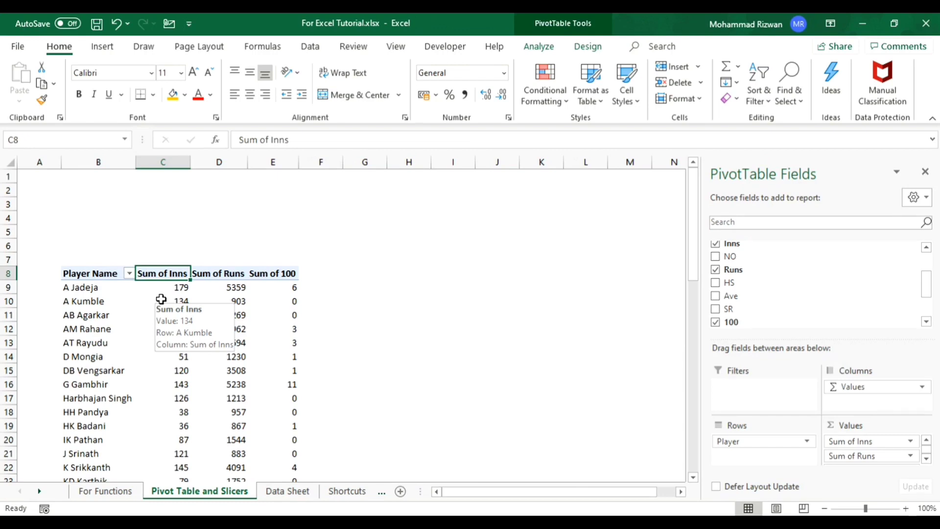
- Try to rename the Sum of Inns header in C8 as Inns without a leading space
{"action": "type", "text": "Inns"}
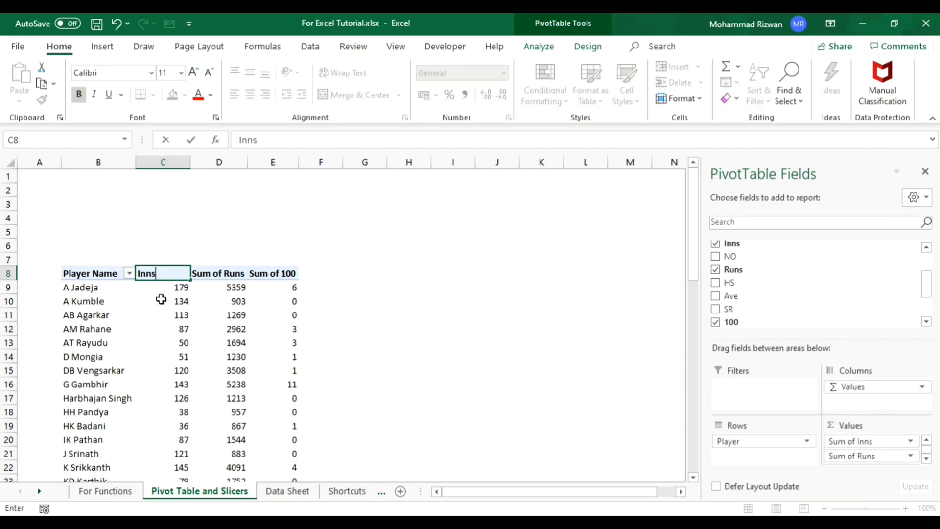
{"action": "key", "text": "Return"}
{"action": "key", "text": "Return"}
{"action": "key", "text": "Return"}
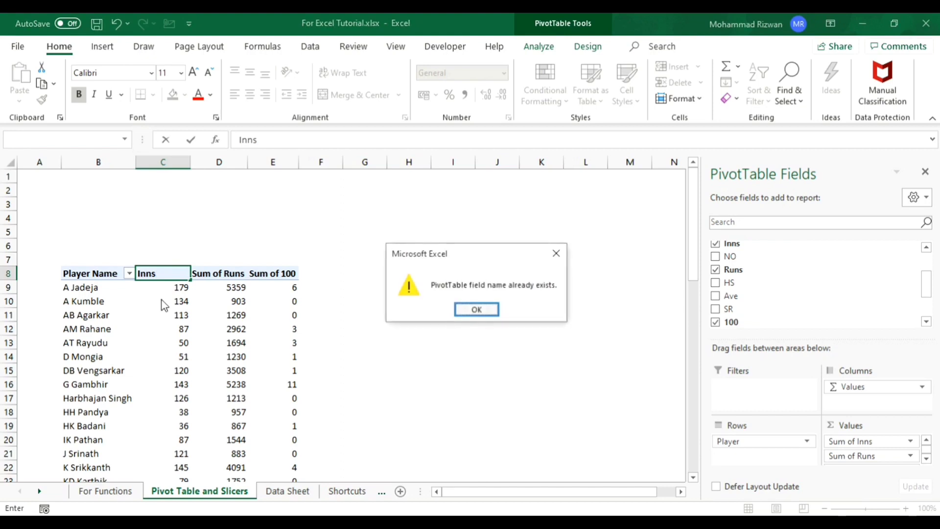
{"action": "key", "text": "Return"}
{"action": "key", "text": "Escape"}
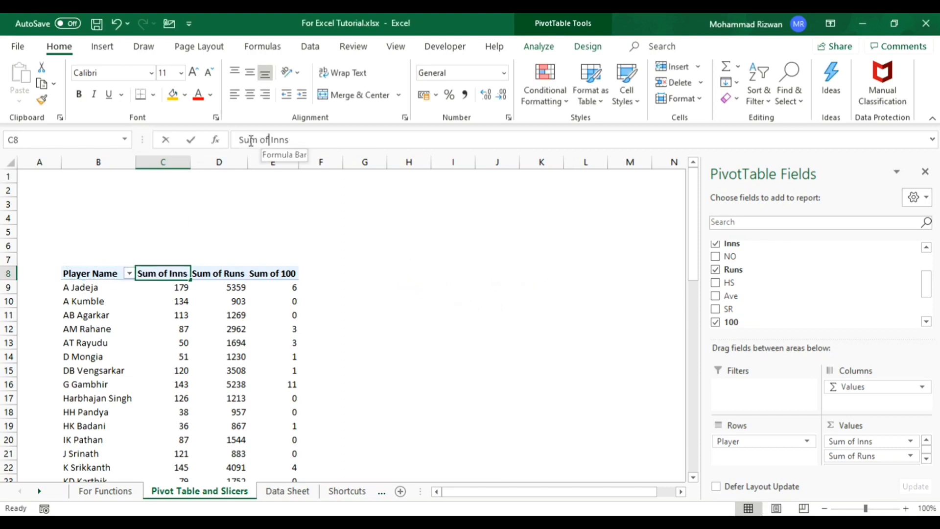
- Shorten the C8 header to Inns by removing only "Sum of" and keeping the space before Inns
{"action": "left_click_drag", "start_coordinate": [270, 141], "coordinate": [189, 141]}
{"action": "key", "text": "BackSpace"}
{"action": "key", "text": "Return"}
{"action": "key", "text": "Up"}
- Shorten the D8 header to Runs by removing "Sum of" while keeping the leading space, and move on to E8
{"action": "key", "text": "Right"}
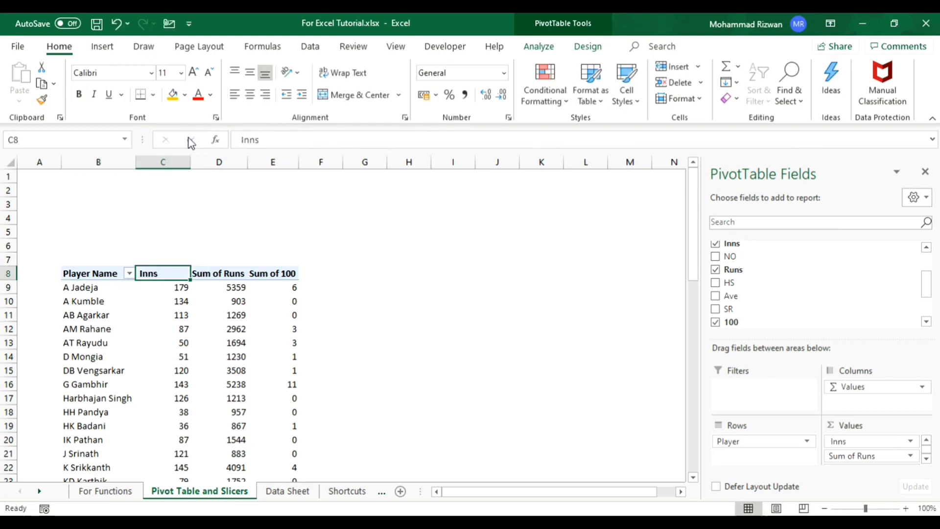
{"action": "key", "text": "Right"}
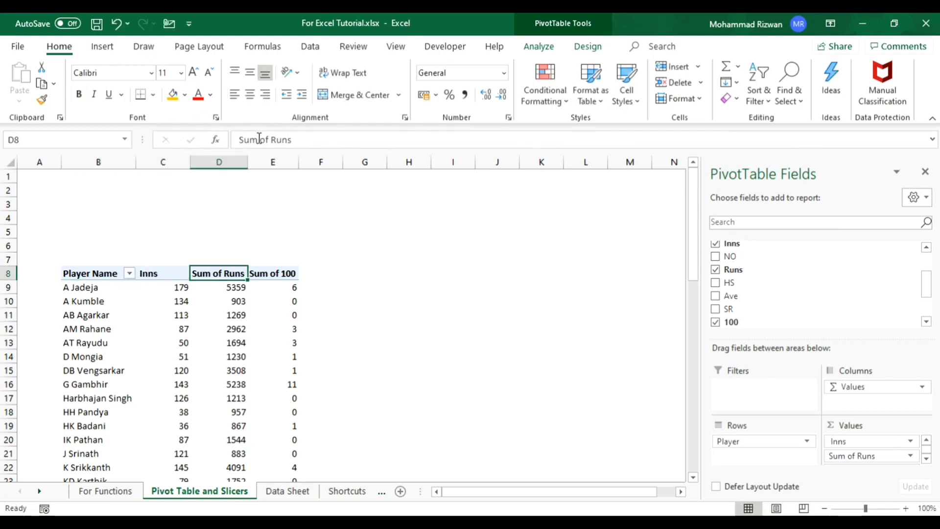
{"action": "left_click_drag", "start_coordinate": [269, 140], "coordinate": [238, 140]}
{"action": "key", "text": "BackSpace"}
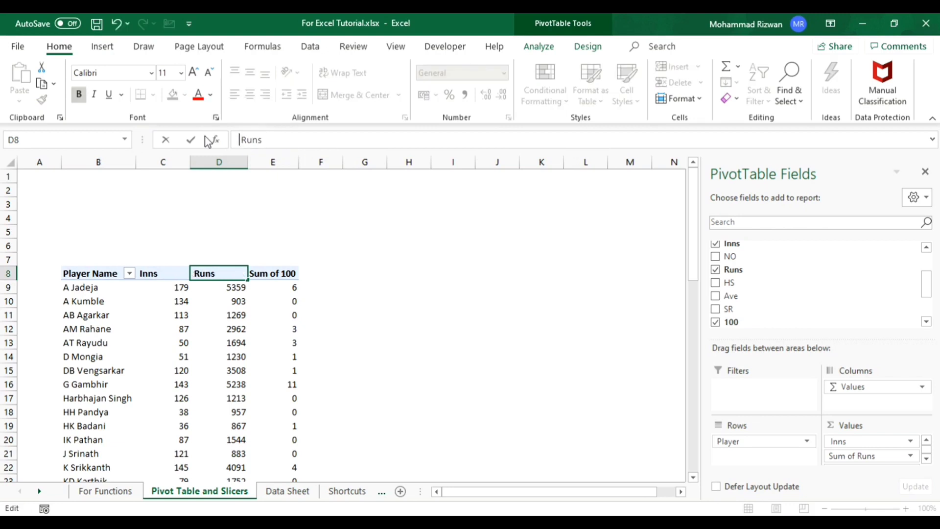
{"action": "key", "text": "Return"}
{"action": "key", "text": "Right"}
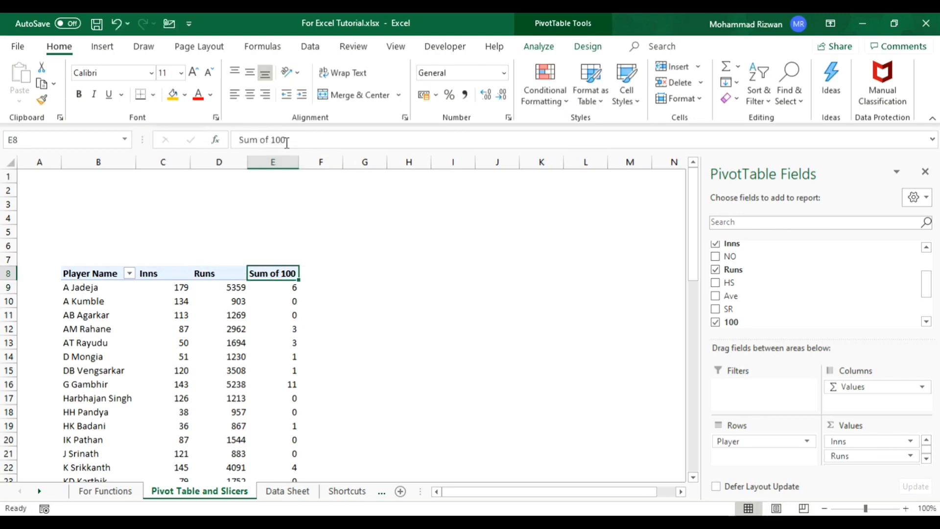
- Summarize the 100 values by Count and switch them back to Sum
{"action": "right_click", "coordinate": [275, 302]}
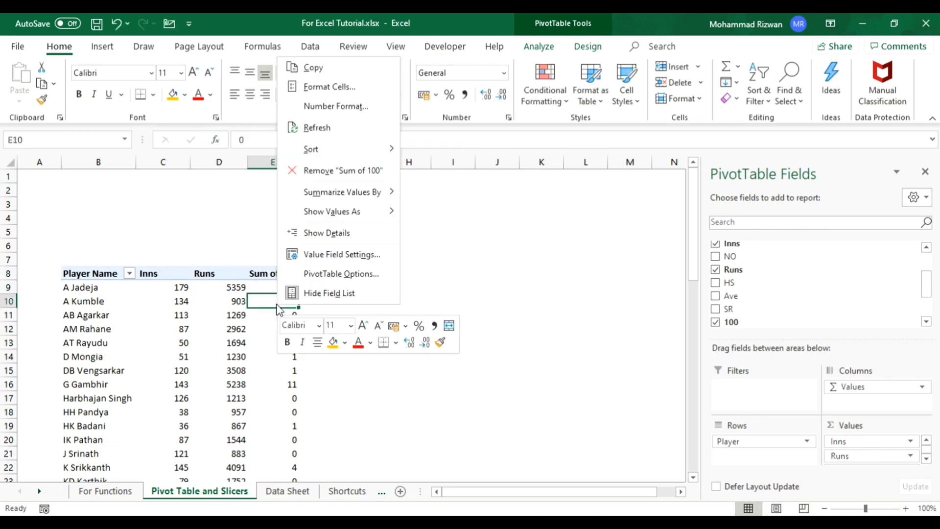
{"action": "mouse_move", "coordinate": [362, 191]}
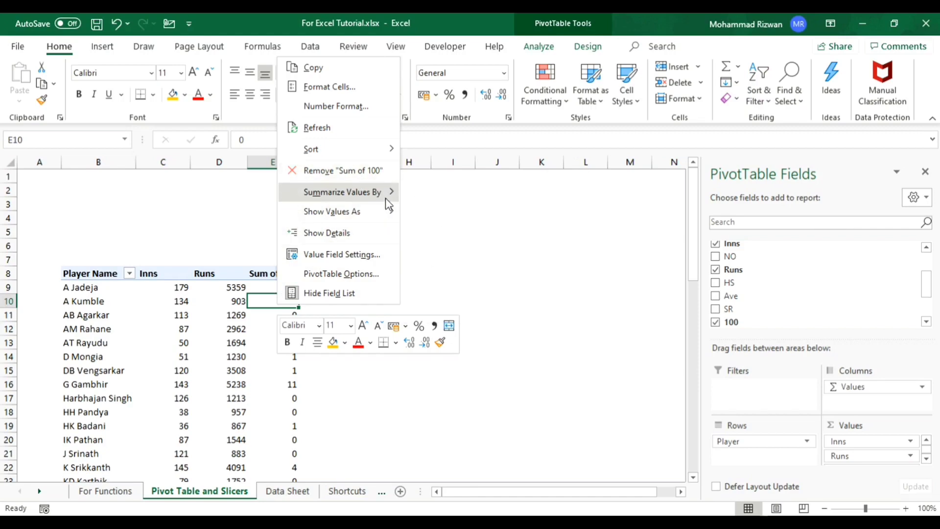
{"action": "left_click", "coordinate": [442, 212]}
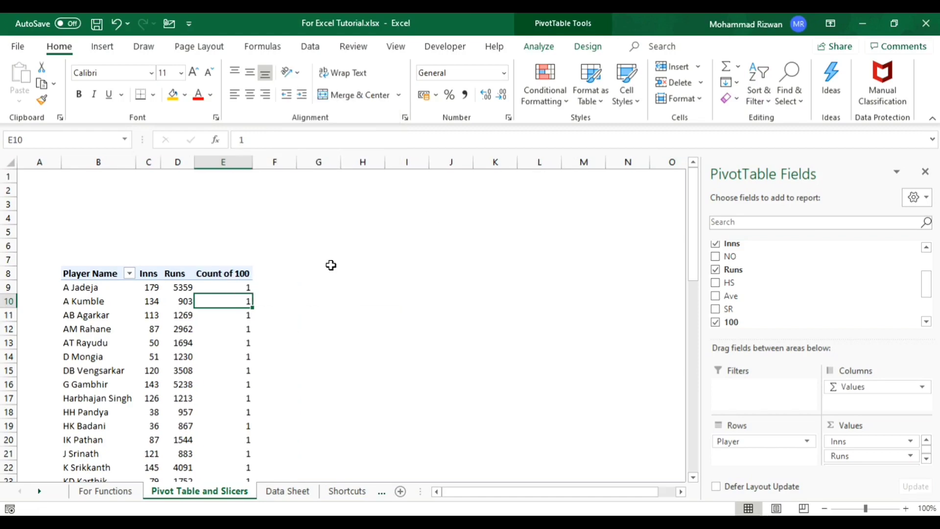
{"action": "right_click", "coordinate": [225, 272]}
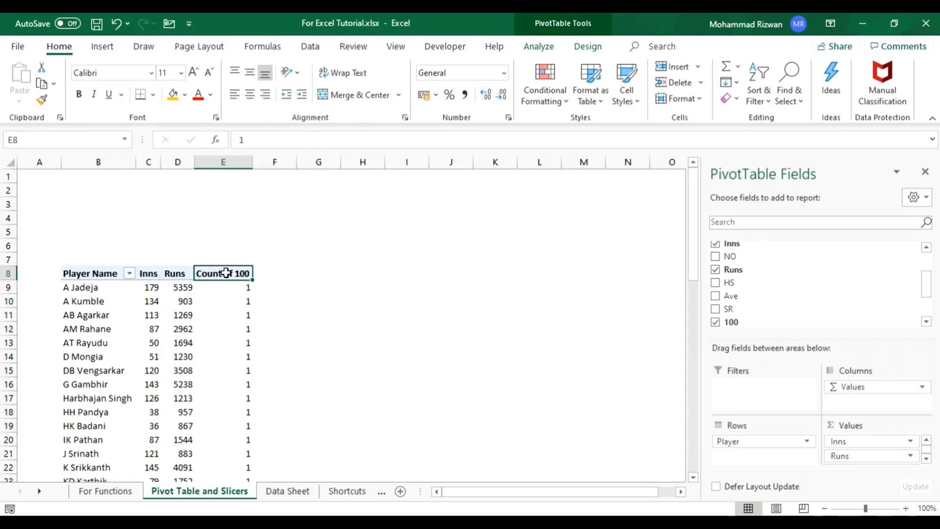
{"action": "mouse_move", "coordinate": [327, 187]}
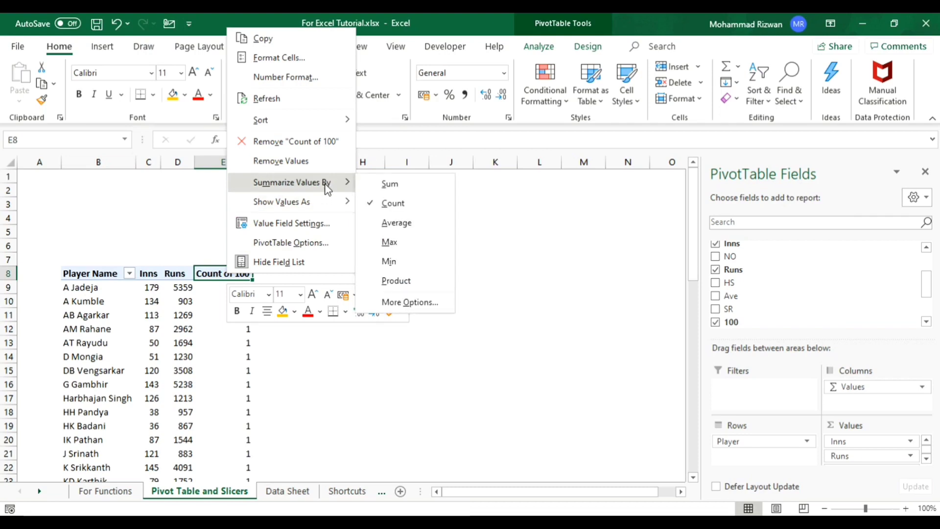
{"action": "left_click", "coordinate": [388, 185]}
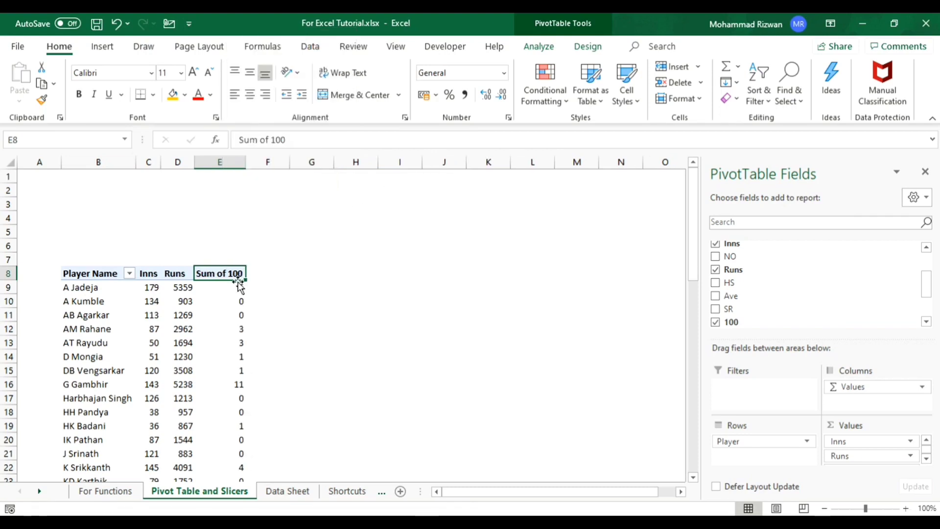
- Shorten the Sum of 100 header in E8 to 100, keeping the leading space
{"action": "left_click_drag", "start_coordinate": [271, 140], "coordinate": [210, 146]}
{"action": "key", "text": "BackSpace"}
{"action": "key", "text": "Return"}
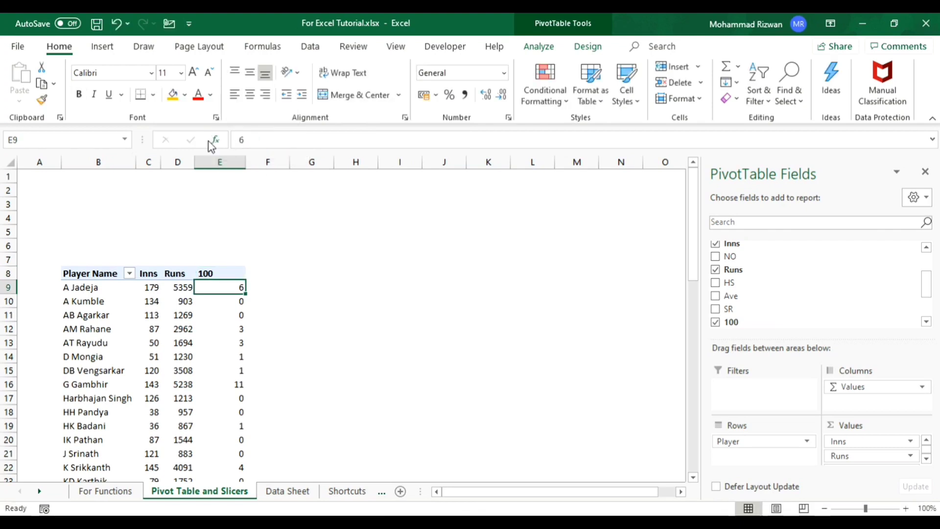
- Center the contents of columns C to E, which hold the Inns, Runs and 100 values
{"action": "key", "text": "Left"}
{"action": "key", "text": "Left"}
{"action": "key", "text": "ctrl+space"}
{"action": "key", "text": "shift+Right"}
{"action": "key", "text": "shift+Right"}
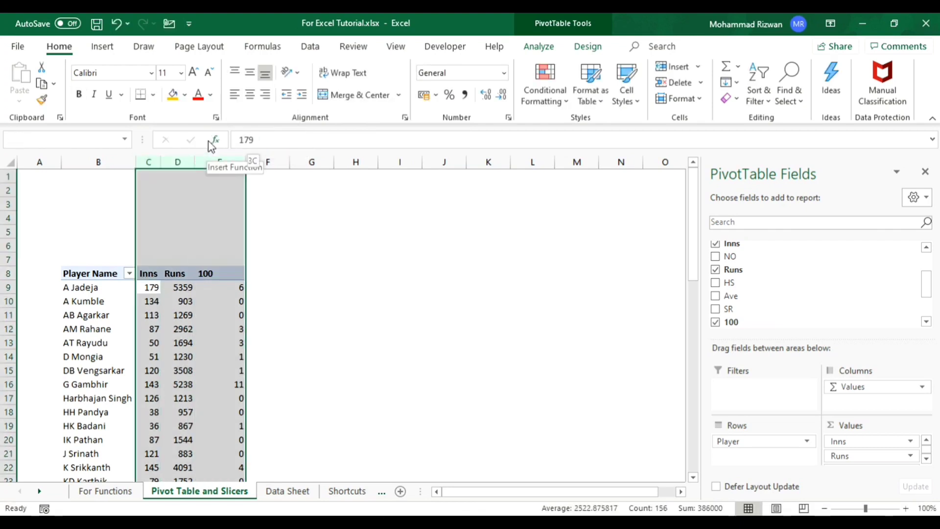
{"action": "left_click", "coordinate": [250, 96]}
{"action": "left_click", "coordinate": [190, 327]}
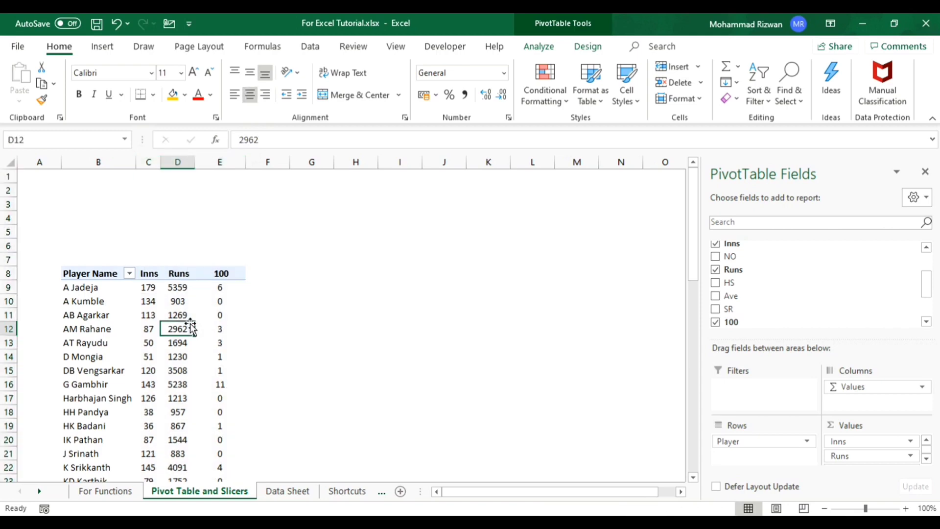
- Copy the whole PivotTable to cell G8 and fit column G's width to the player names
{"action": "key", "text": "ctrl+a"}
{"action": "key", "text": "ctrl+c"}
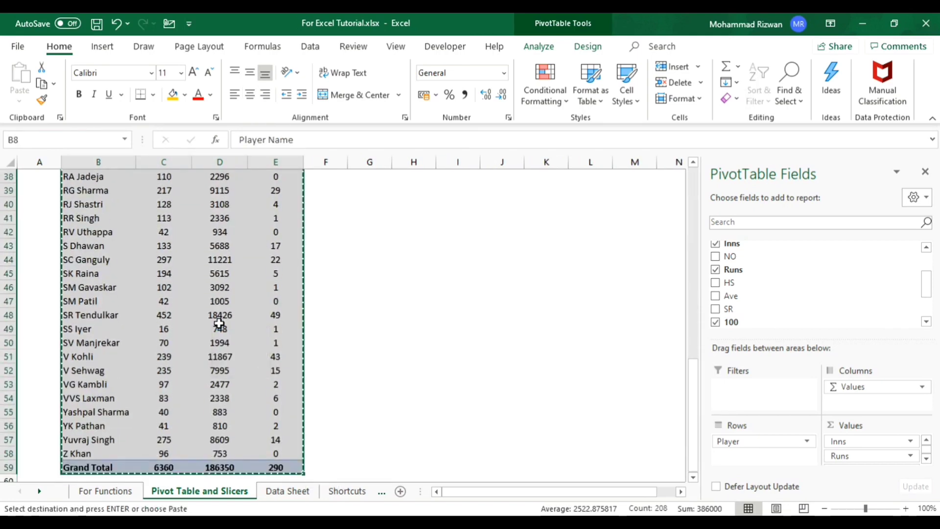
{"action": "key", "text": "ctrl+Up"}
{"action": "key", "text": "ctrl+Down"}
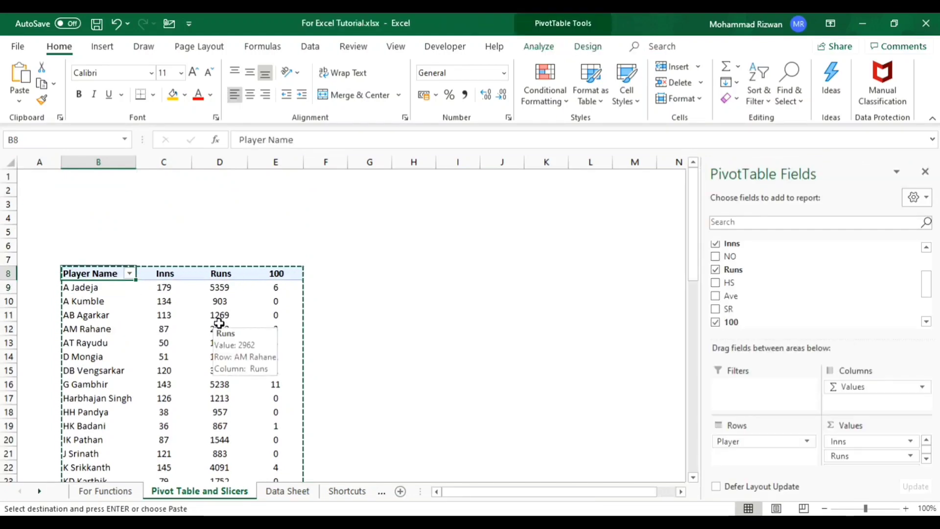
{"action": "key", "text": "Right"}
{"action": "key", "text": "Right"}
{"action": "key", "text": "Right"}
{"action": "key", "text": "Right"}
{"action": "key", "text": "Right"}
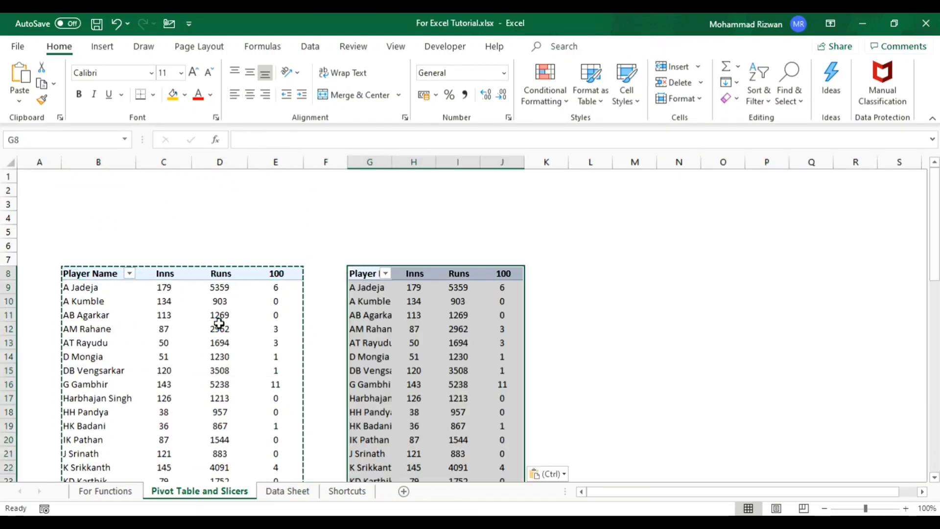
{"action": "key", "text": "ctrl+v"}
{"action": "key", "text": "Escape"}
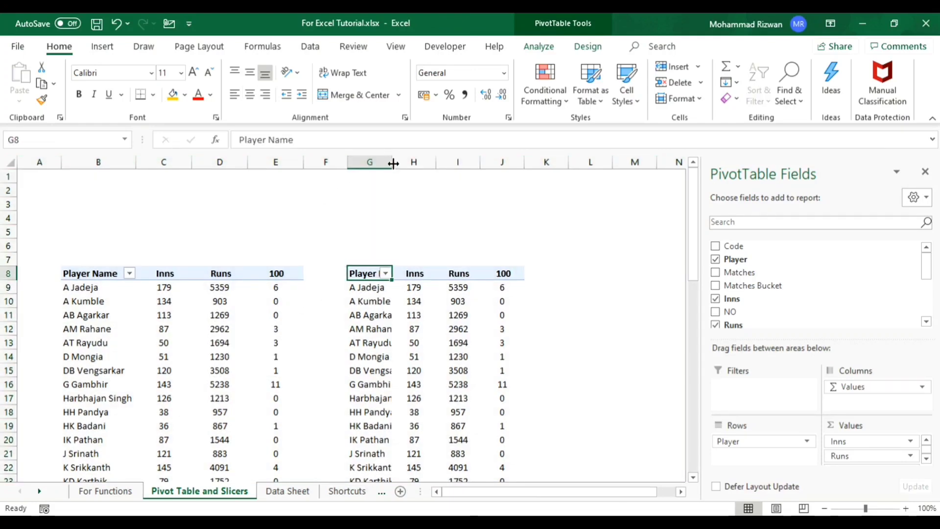
{"action": "left_click_drag", "start_coordinate": [392, 162], "coordinate": [427, 173]}
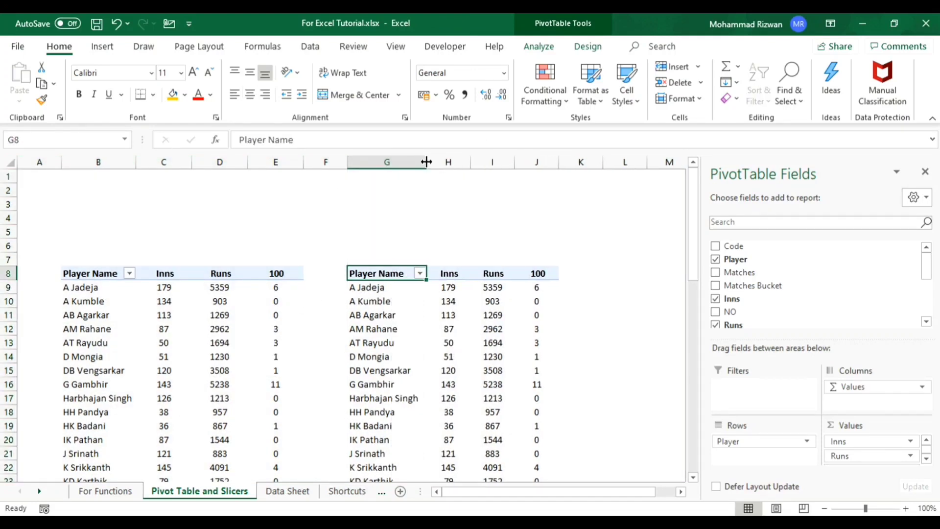
{"action": "double_click", "coordinate": [427, 162]}
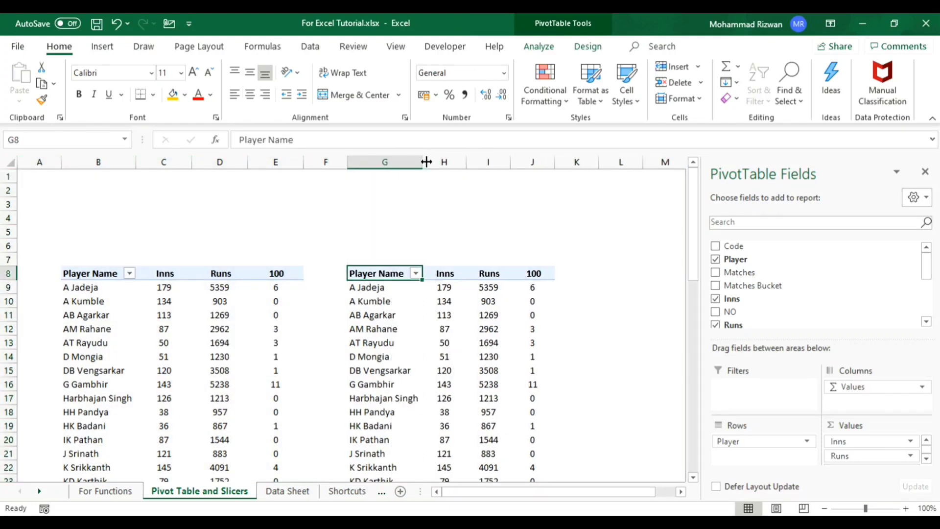
- Remove the Player field from the rows of the copied PivotTable at G8
{"action": "left_click", "coordinate": [449, 327]}
{"action": "left_click_drag", "start_coordinate": [739, 439], "coordinate": [804, 308]}
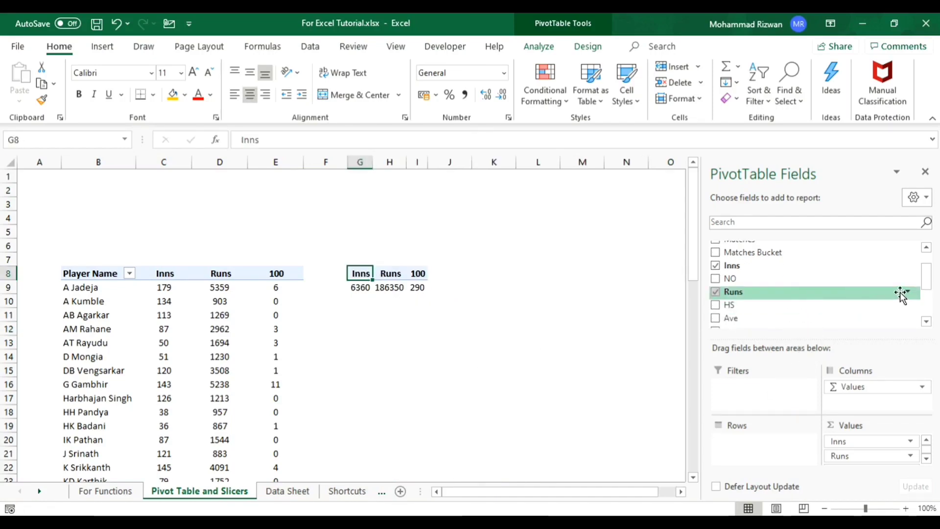
- Add the Player with 10+ 100s and 50+ 50s field to the rows of the PivotTable at G8
{"action": "left_click_drag", "start_coordinate": [927, 283], "coordinate": [929, 311]}
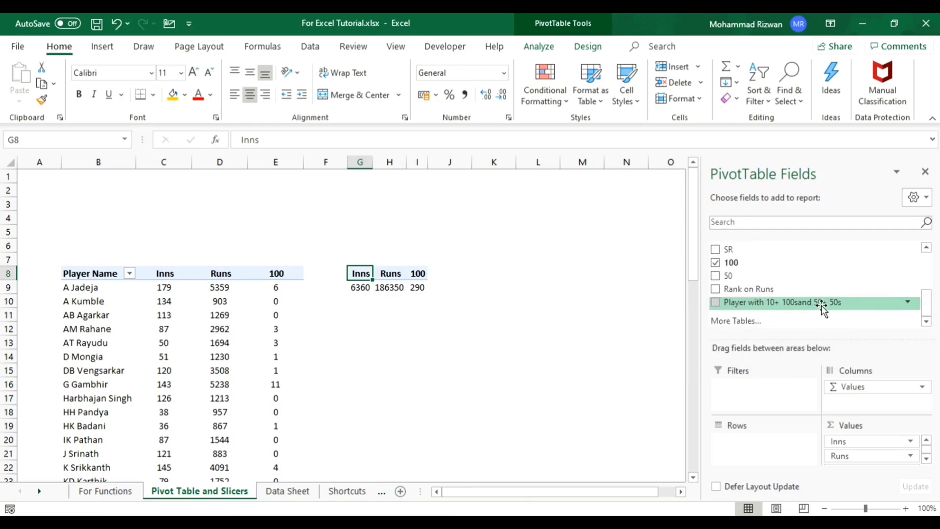
{"action": "left_click_drag", "start_coordinate": [822, 308], "coordinate": [769, 449]}
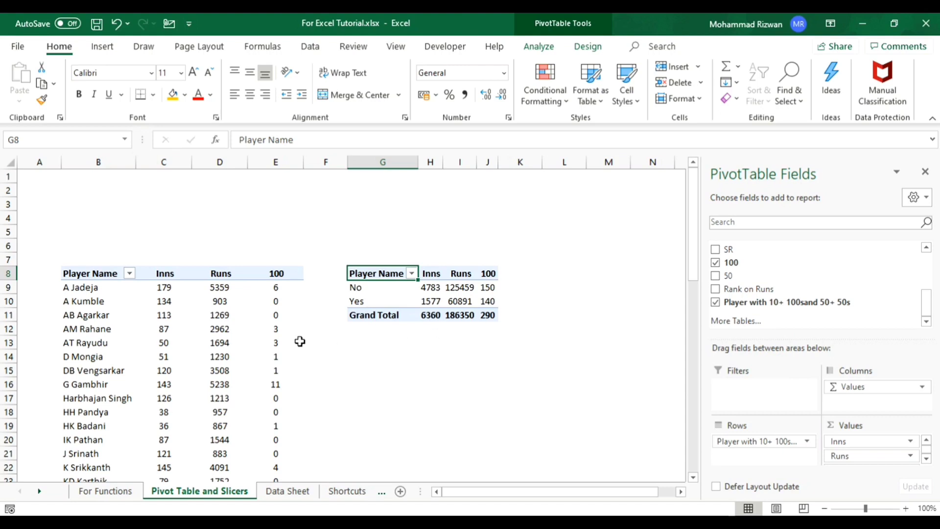
{"action": "mouse_move", "coordinate": [299, 341]}
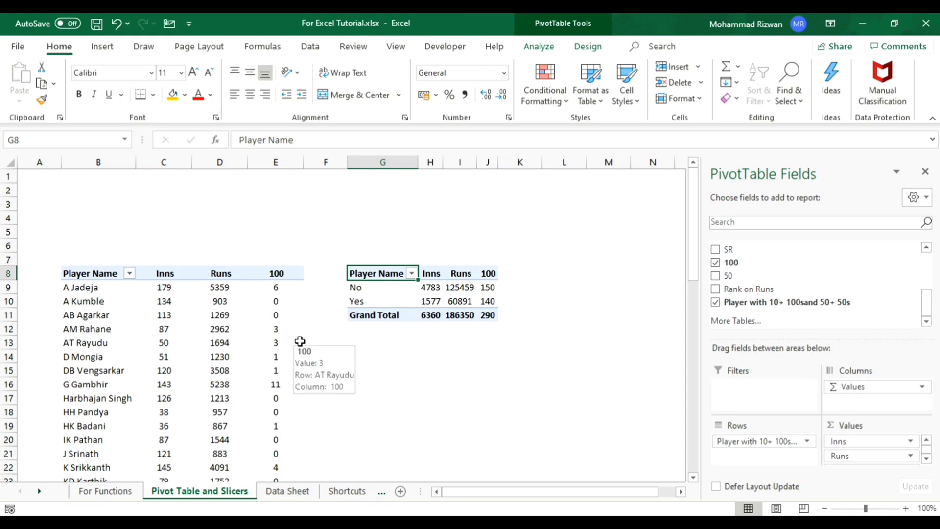
{"action": "mouse_move", "coordinate": [433, 304]}
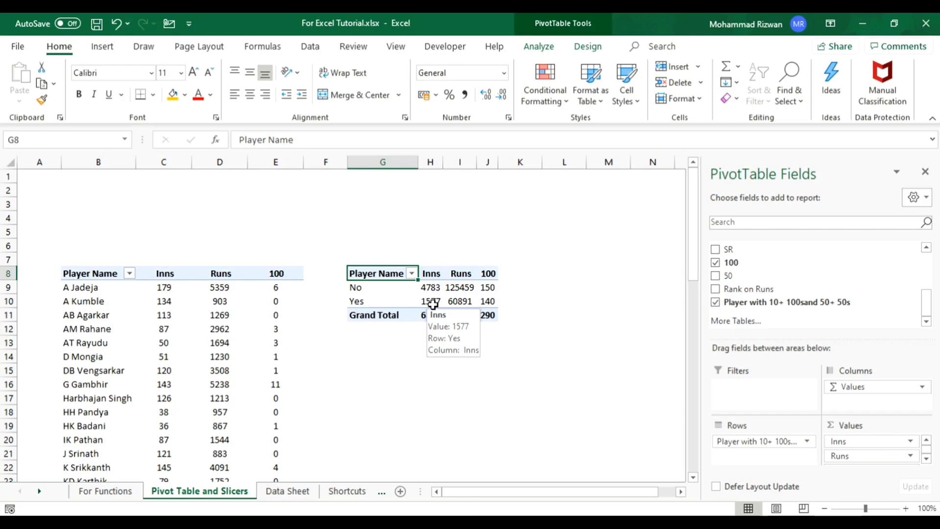
- Insert a Matches Bucket slicer for the player PivotTable that starts at B8
{"action": "left_click", "coordinate": [276, 287]}
{"action": "left_click", "coordinate": [102, 46]}
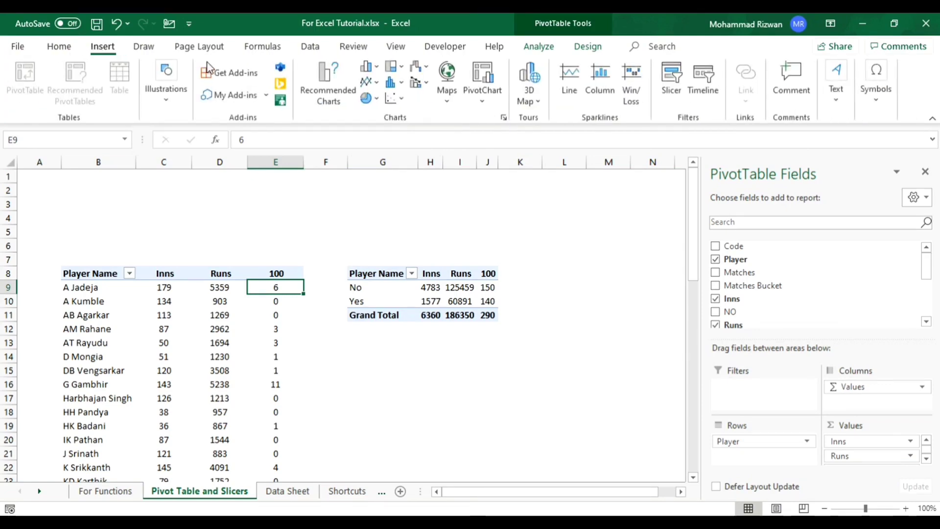
{"action": "left_click", "coordinate": [670, 93]}
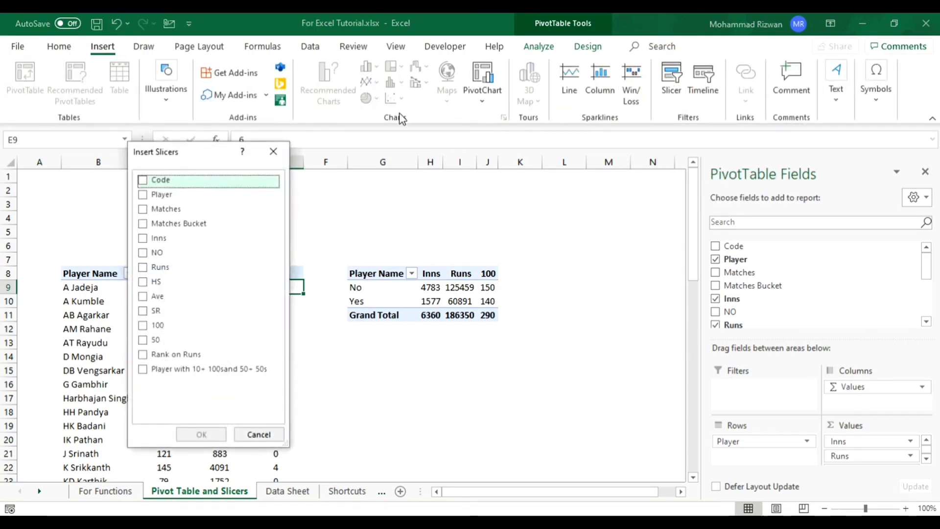
{"action": "left_click_drag", "start_coordinate": [213, 158], "coordinate": [382, 191]}
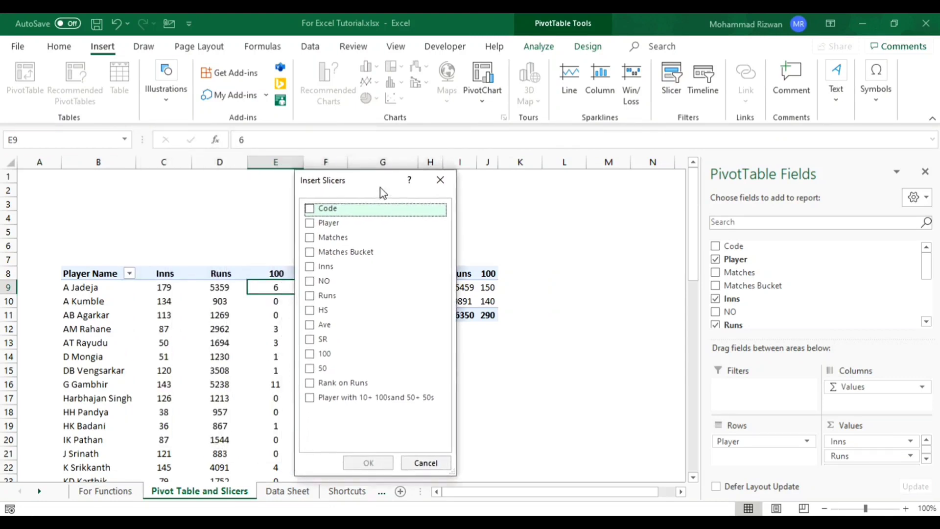
{"action": "left_click", "coordinate": [348, 258]}
{"action": "left_click", "coordinate": [348, 259]}
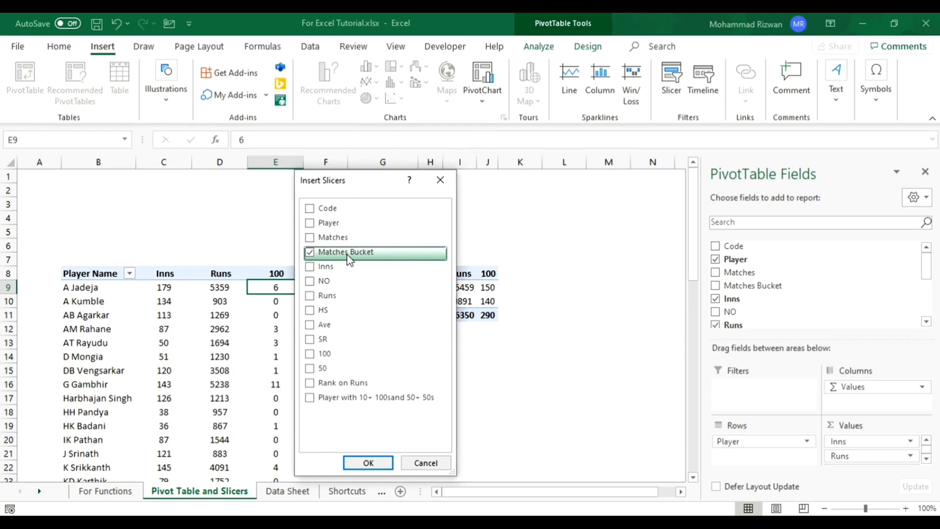
{"action": "left_click", "coordinate": [368, 463]}
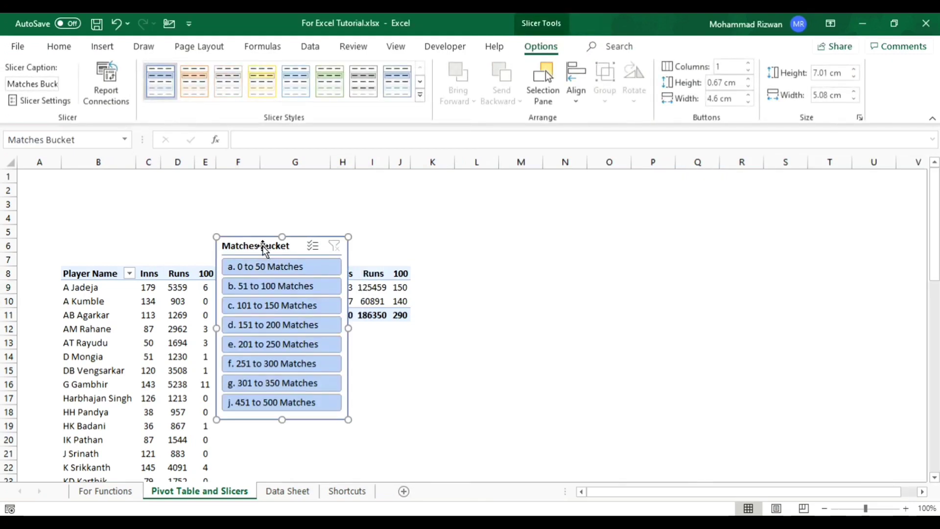
- Move the Matches Bucket slicer to the top of column B, widen it to about 13.36 cm and lay its buttons out in 8 columns
{"action": "left_click_drag", "start_coordinate": [263, 248], "coordinate": [109, 176]}
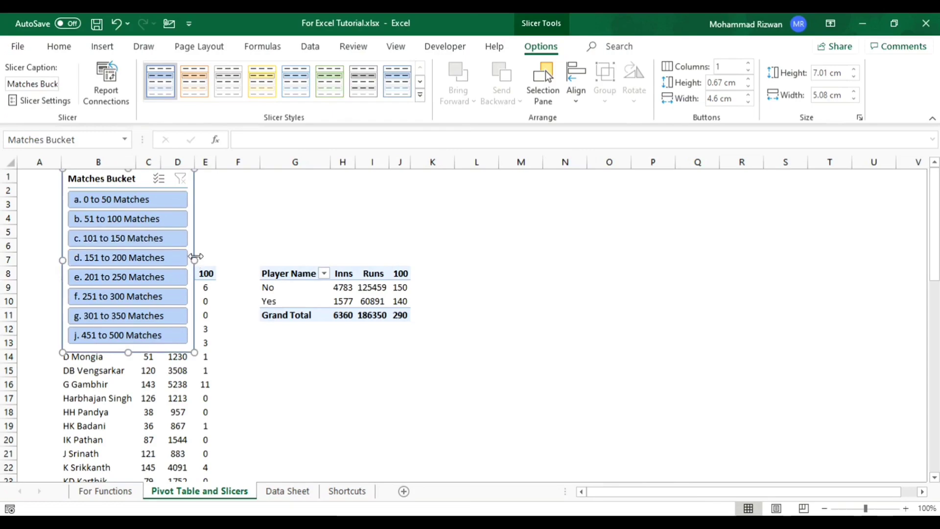
{"action": "left_click_drag", "start_coordinate": [195, 255], "coordinate": [410, 252]}
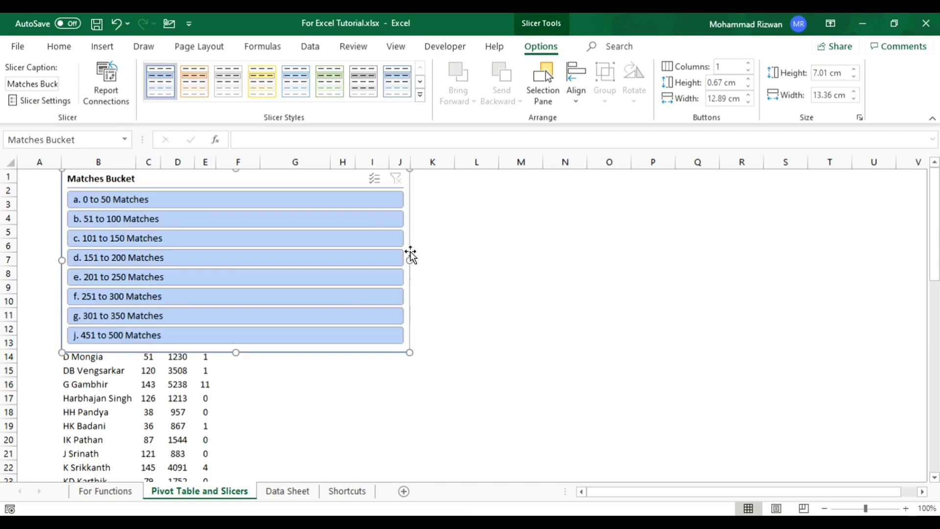
{"action": "left_click", "coordinate": [749, 64]}
{"action": "left_click", "coordinate": [749, 64]}
{"action": "left_click", "coordinate": [749, 64]}
{"action": "left_click", "coordinate": [749, 63]}
{"action": "left_click", "coordinate": [749, 63]}
{"action": "left_click", "coordinate": [749, 64]}
{"action": "left_click", "coordinate": [749, 64]}
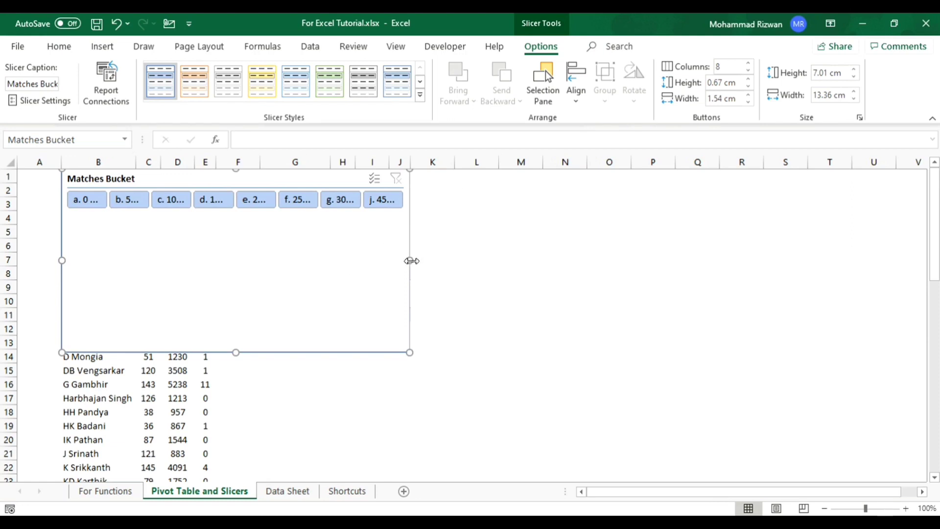
- Apply the light yellow style to the slicer and resize it to about 3.07 cm high and 28.55 cm wide
{"action": "left_click", "coordinate": [363, 82]}
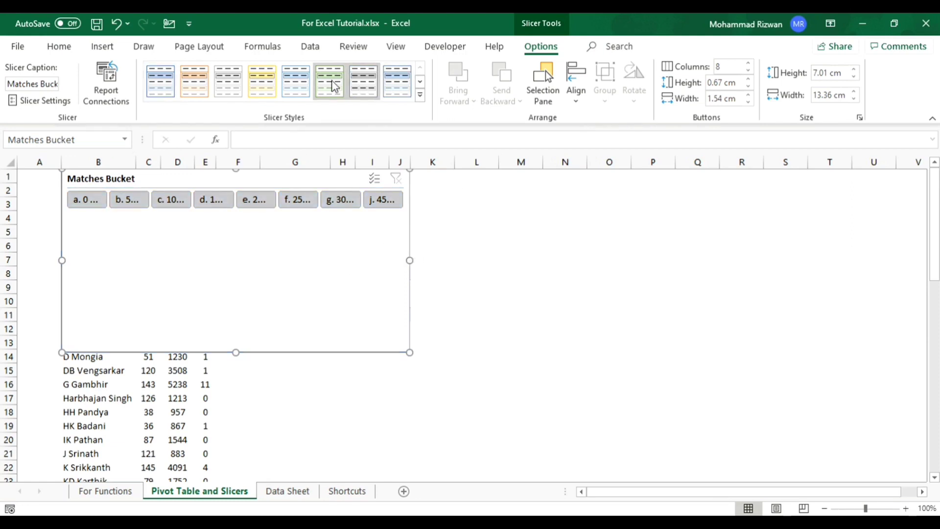
{"action": "left_click", "coordinate": [263, 82]}
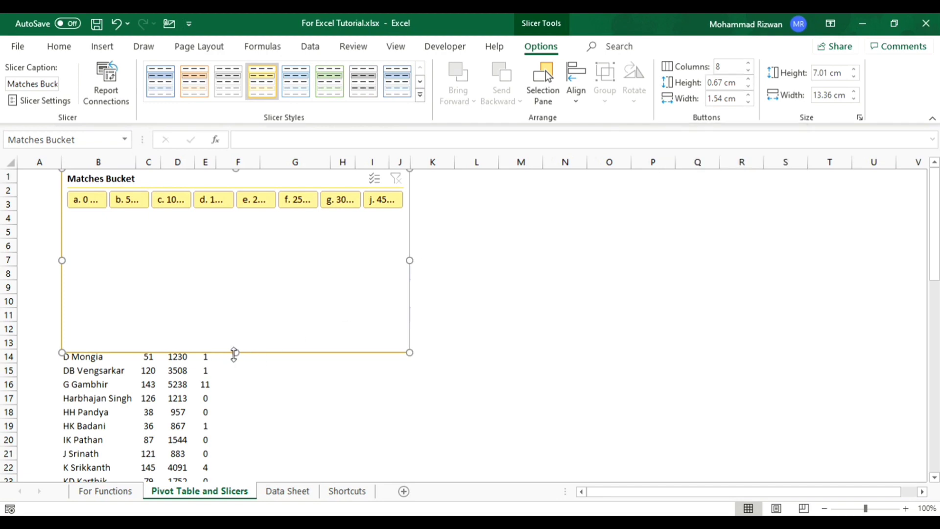
{"action": "left_click_drag", "start_coordinate": [235, 352], "coordinate": [237, 250]}
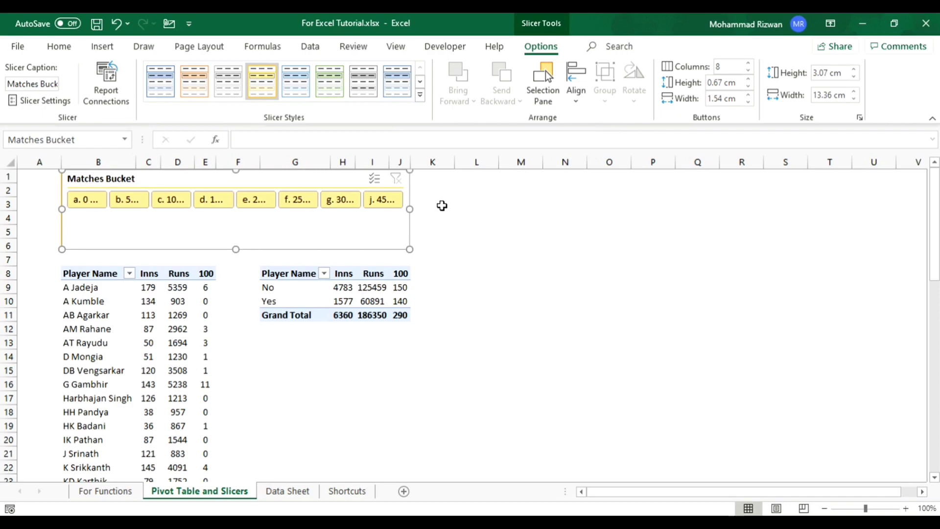
{"action": "left_click_drag", "start_coordinate": [407, 206], "coordinate": [676, 199]}
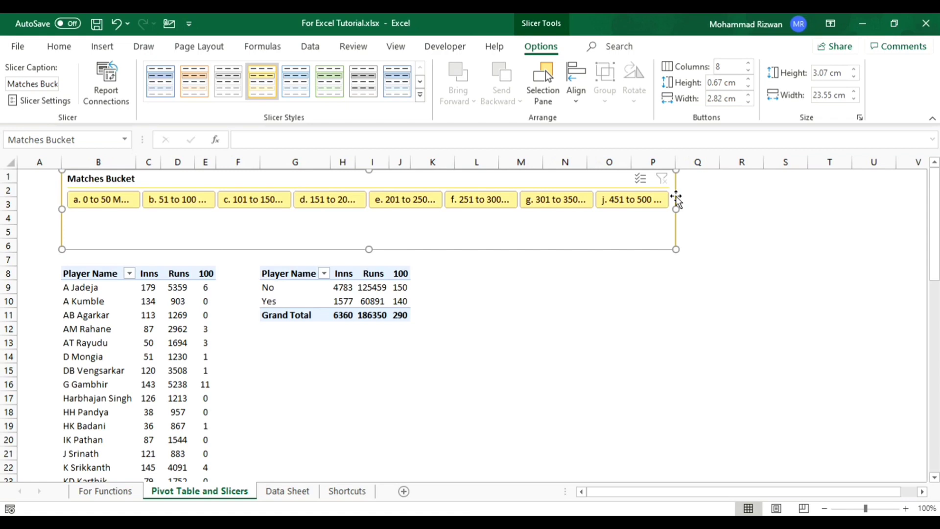
{"action": "left_click_drag", "start_coordinate": [675, 204], "coordinate": [806, 225]}
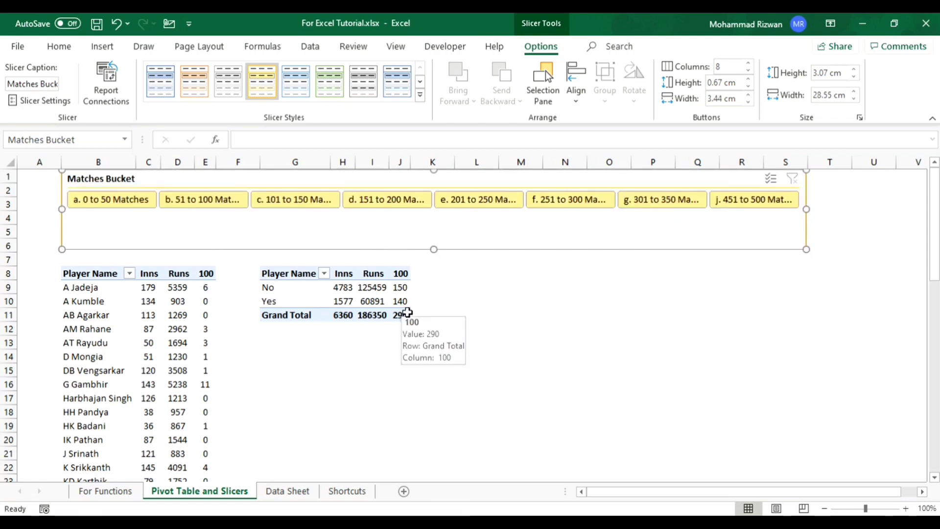
- Filter the player PivotTable by several match buckets in turn, ending with the slicer on 51 to 100 Matches
{"action": "left_click", "coordinate": [142, 201]}
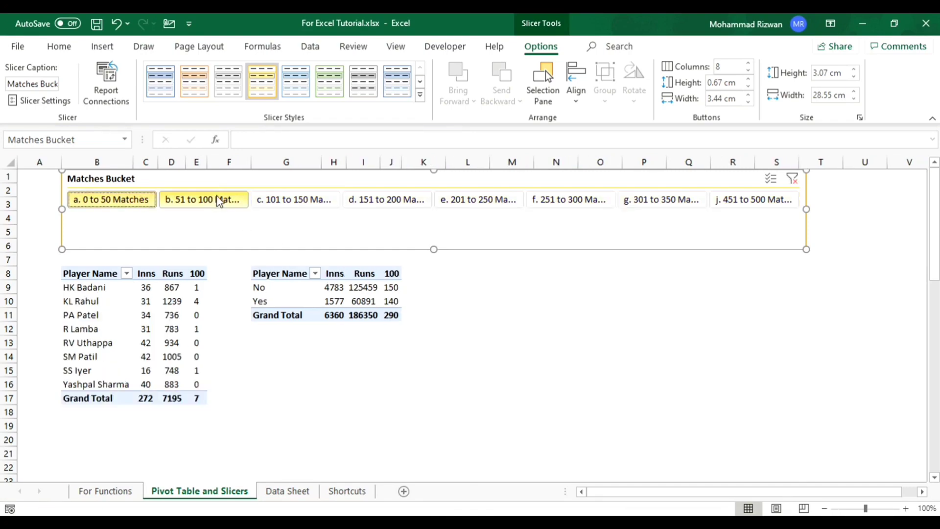
{"action": "left_click", "coordinate": [216, 201]}
{"action": "left_click", "coordinate": [278, 200]}
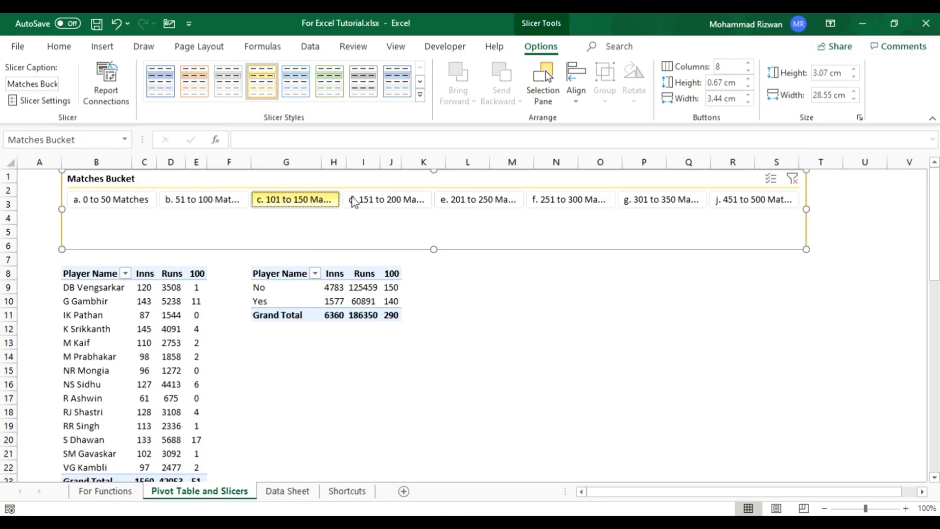
{"action": "left_click", "coordinate": [379, 201]}
{"action": "left_click", "coordinate": [441, 201]}
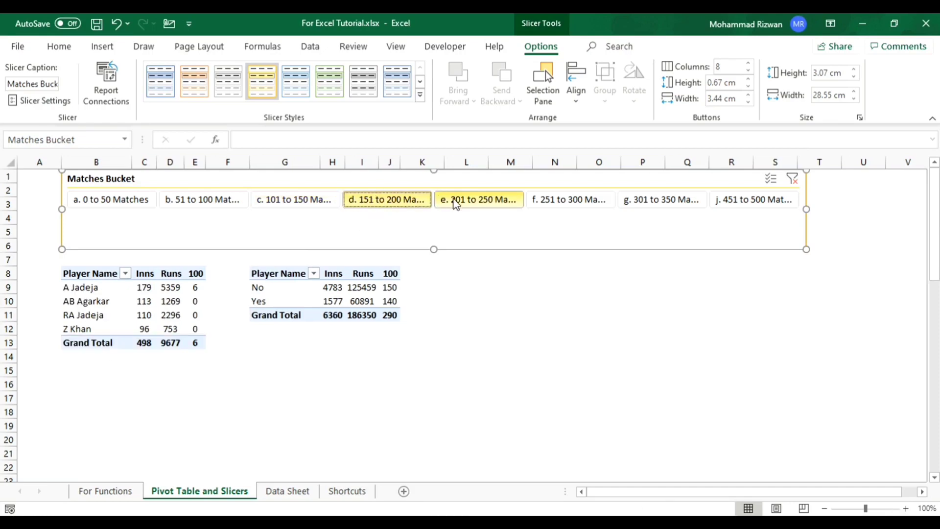
{"action": "left_click", "coordinate": [369, 205]}
{"action": "left_click", "coordinate": [314, 203]}
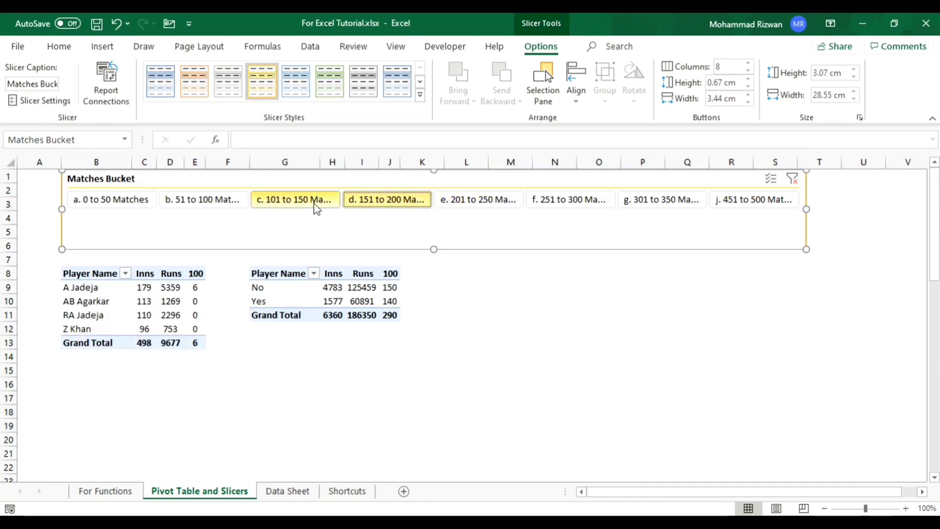
{"action": "left_click", "coordinate": [169, 203]}
{"action": "left_click", "coordinate": [146, 206]}
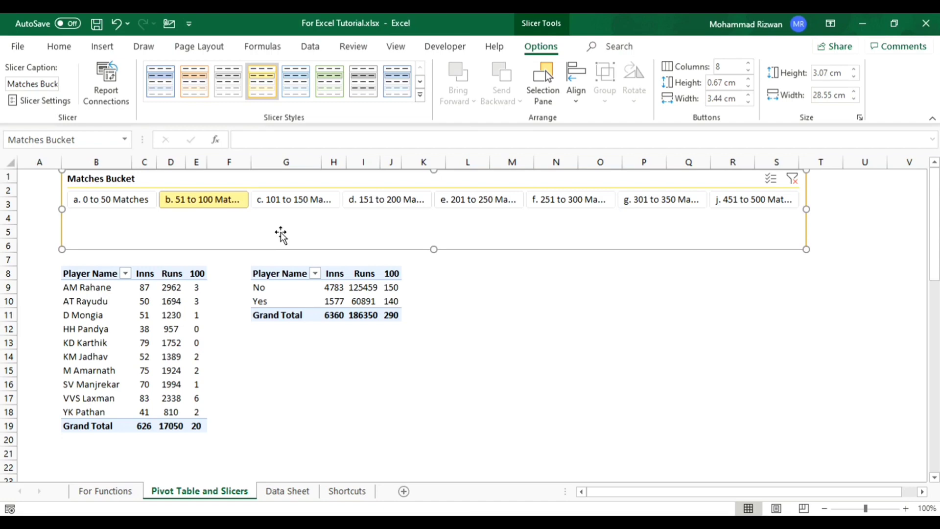
- Connect the Matches Bucket slicer to both PivotTable9 and PivotTable10, and clear its filter
{"action": "left_click", "coordinate": [123, 98]}
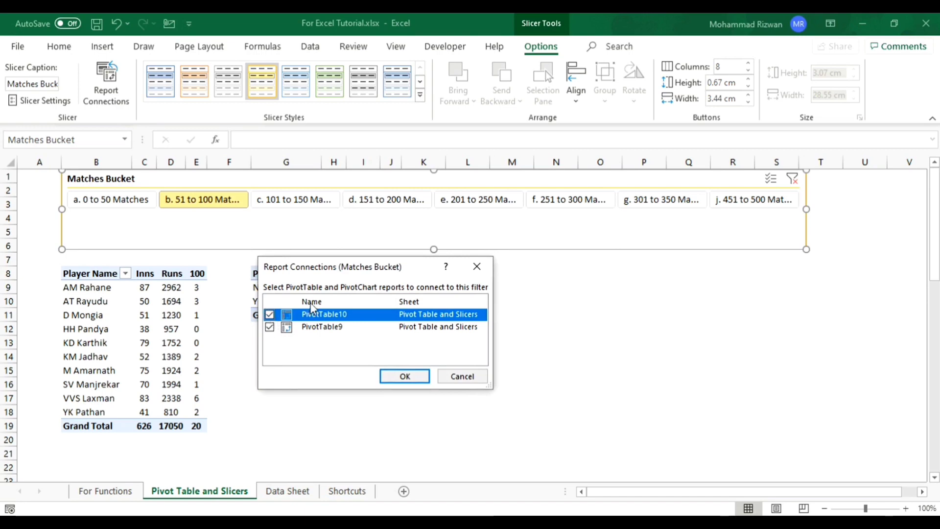
{"action": "left_click", "coordinate": [406, 377]}
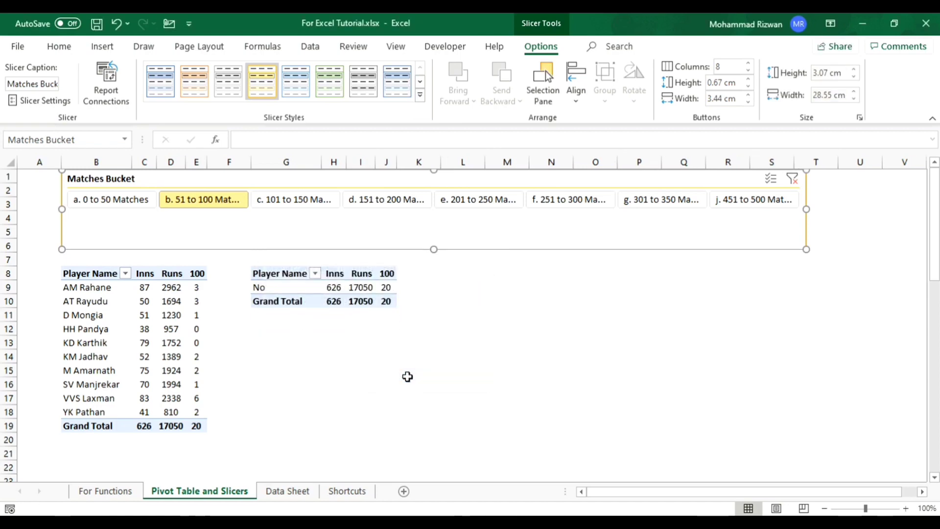
{"action": "left_click", "coordinate": [793, 181]}
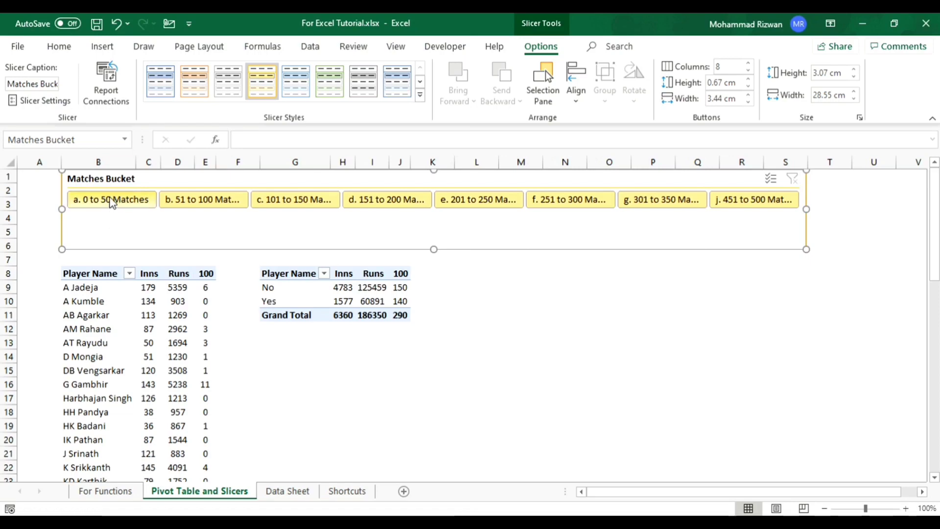
- Filter both PivotTables by each bucket from 0 to 50 up to 151 to 200 Matches in turn, and clear the filter
{"action": "left_click", "coordinate": [112, 207]}
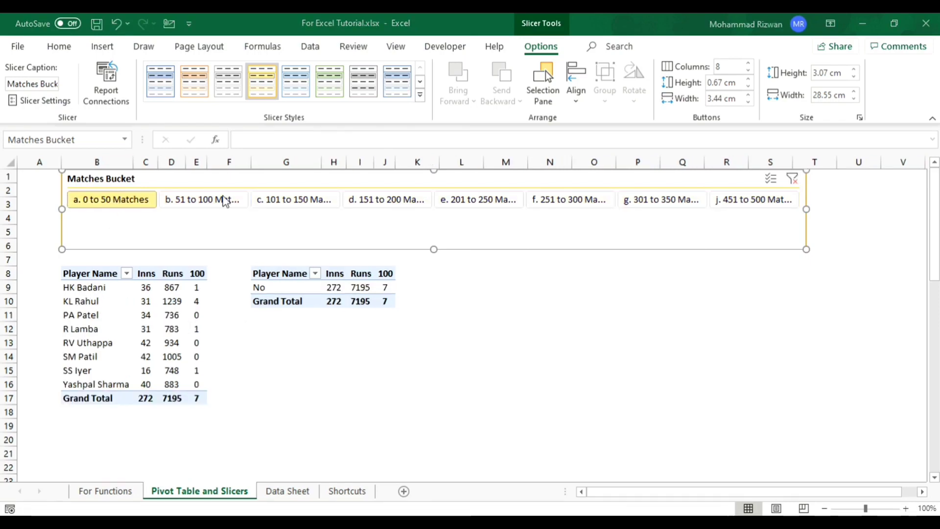
{"action": "left_click", "coordinate": [217, 205]}
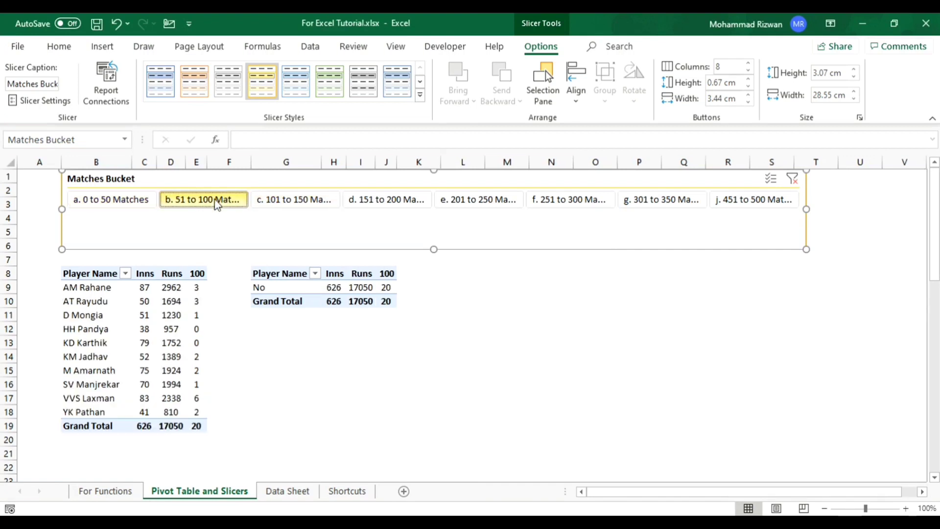
{"action": "left_click", "coordinate": [279, 204]}
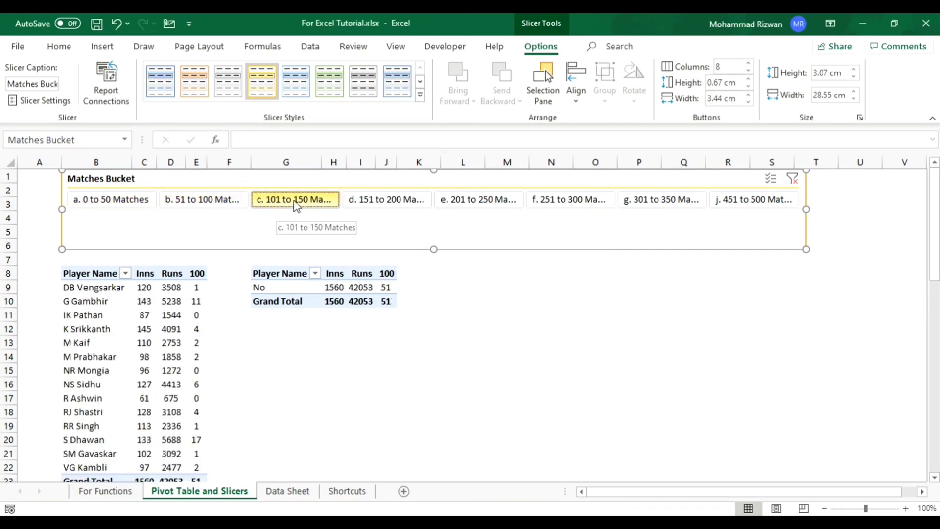
{"action": "left_click", "coordinate": [347, 199]}
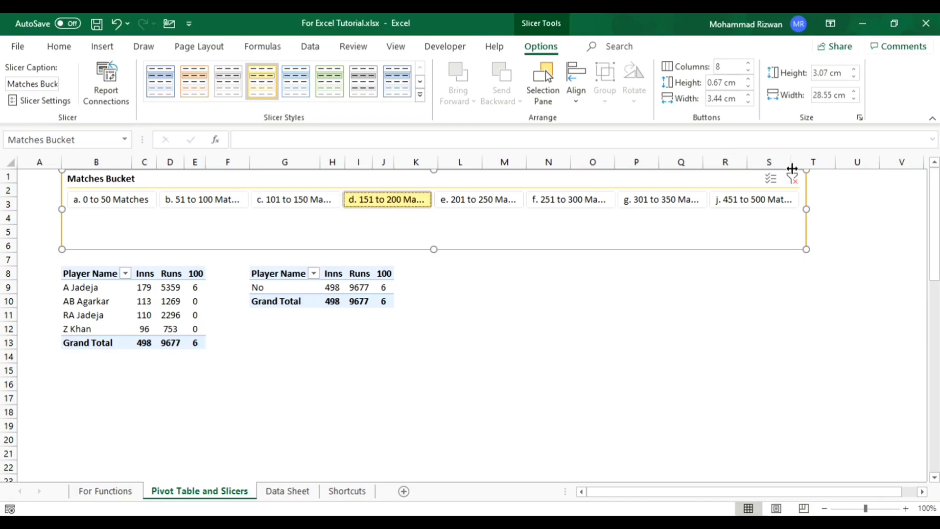
{"action": "left_click", "coordinate": [794, 180]}
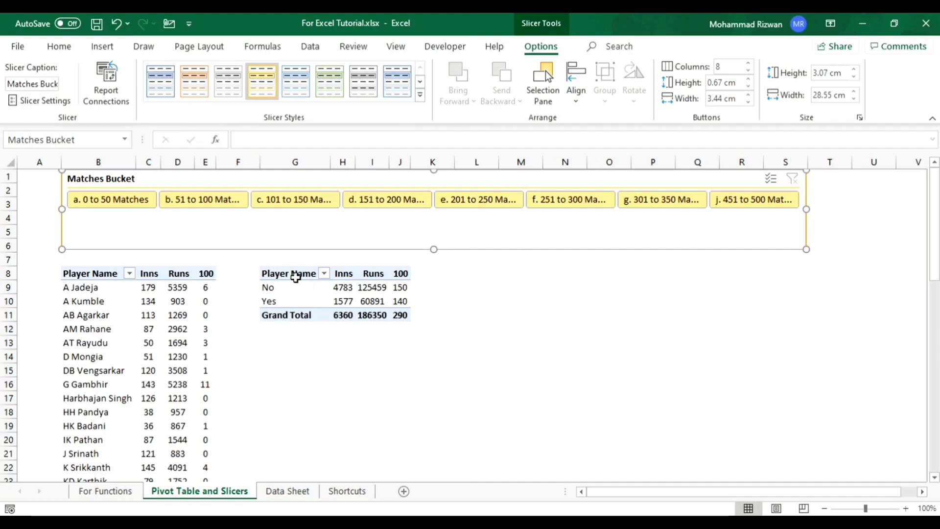
- Insert a 2-D clustered column PivotChart from G8:J10 and place it beside the second PivotTable, below the slicer
{"action": "left_click_drag", "start_coordinate": [301, 277], "coordinate": [403, 299]}
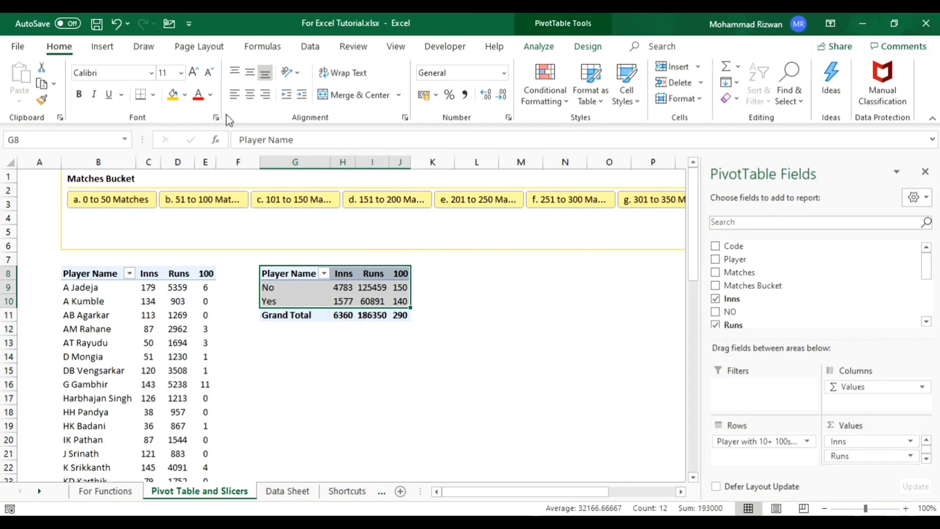
{"action": "left_click", "coordinate": [104, 47]}
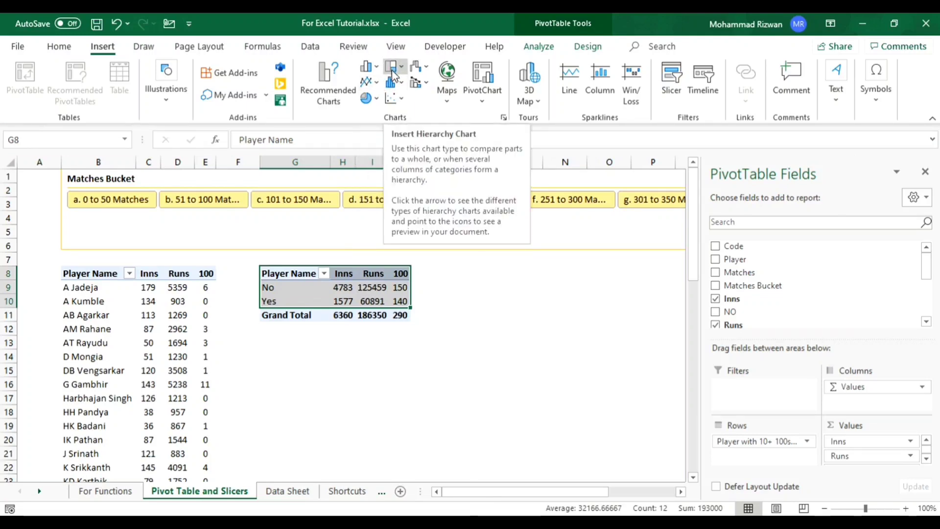
{"action": "left_click", "coordinate": [367, 66]}
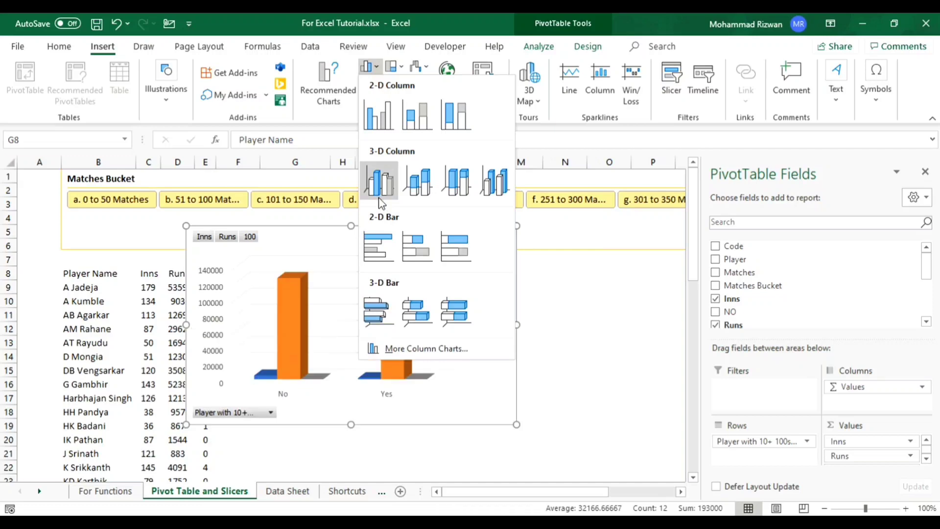
{"action": "left_click", "coordinate": [382, 128]}
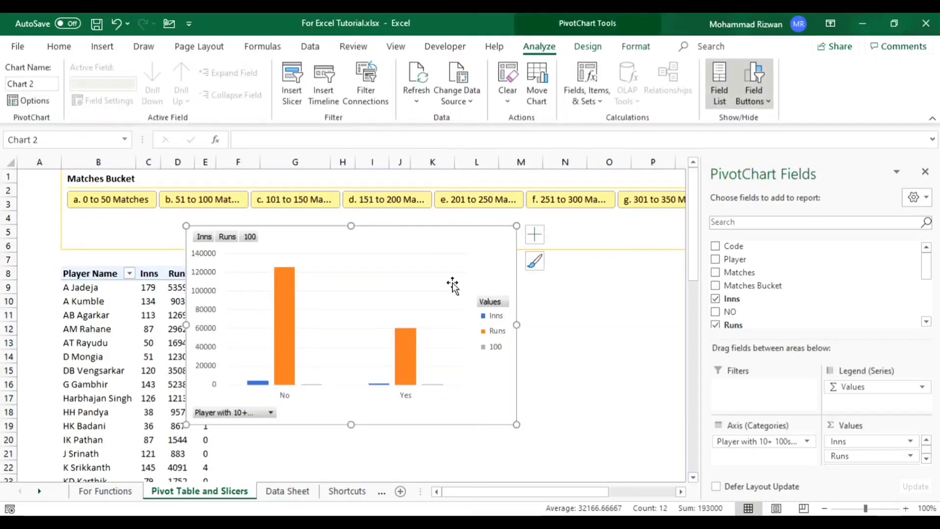
{"action": "left_click_drag", "start_coordinate": [493, 254], "coordinate": [641, 278]}
{"action": "left_click", "coordinate": [583, 53]}
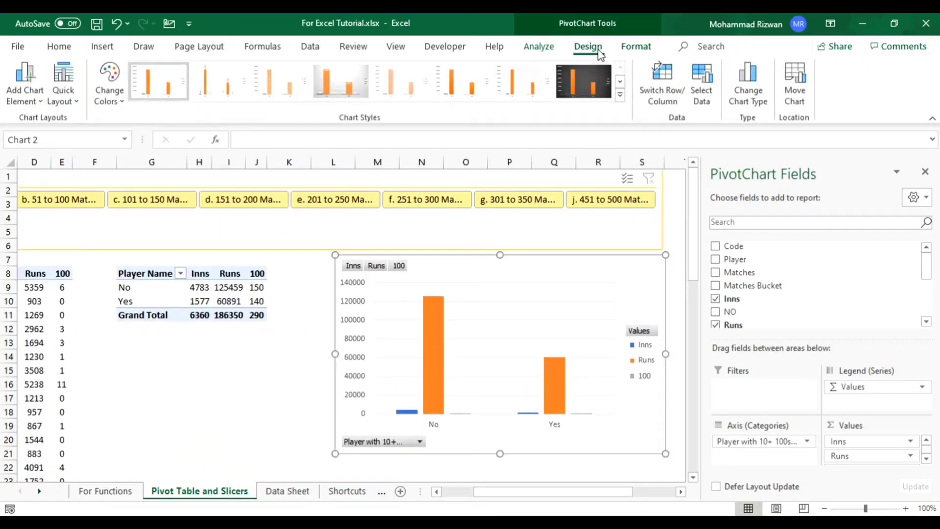
- Add a title above the PivotChart and set its text to "Platers inputs"
{"action": "left_click", "coordinate": [37, 96]}
{"action": "mouse_move", "coordinate": [56, 159]}
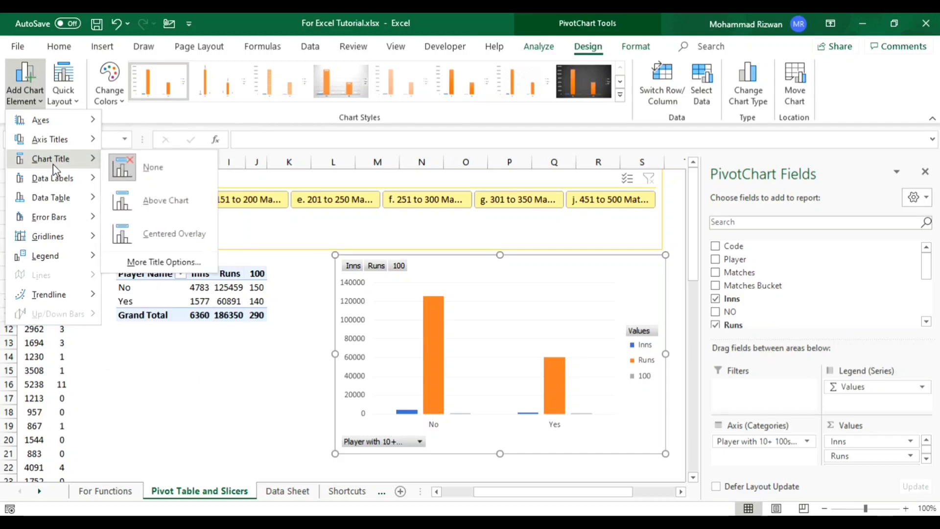
{"action": "left_click", "coordinate": [163, 201]}
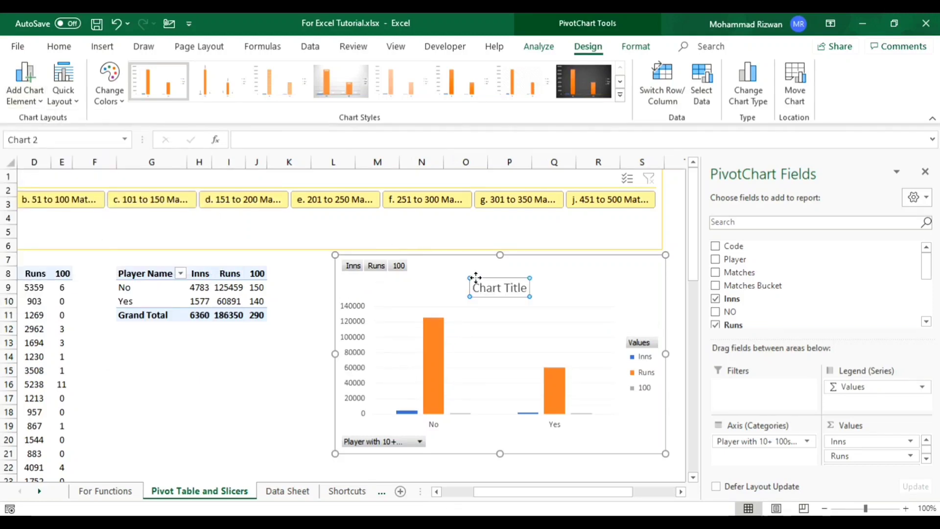
{"action": "triple_click", "coordinate": [509, 293]}
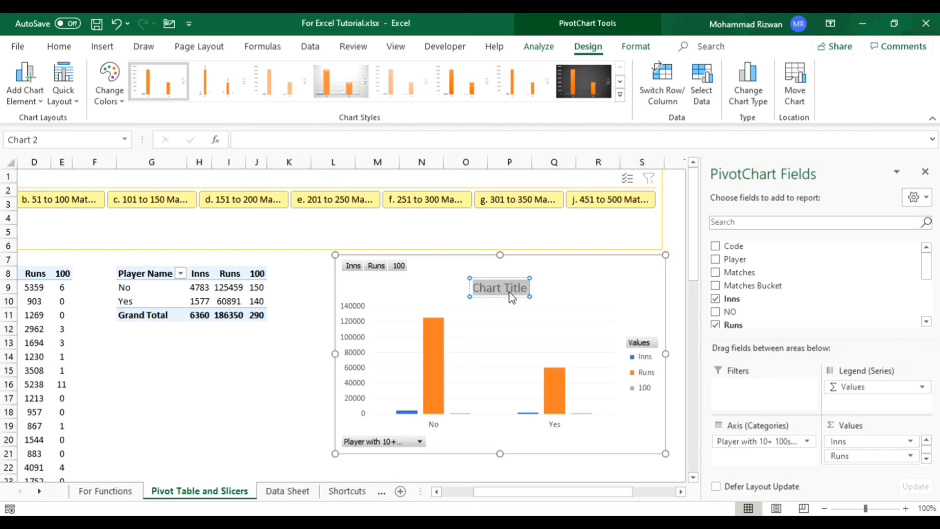
{"action": "type", "text": "Pl"}
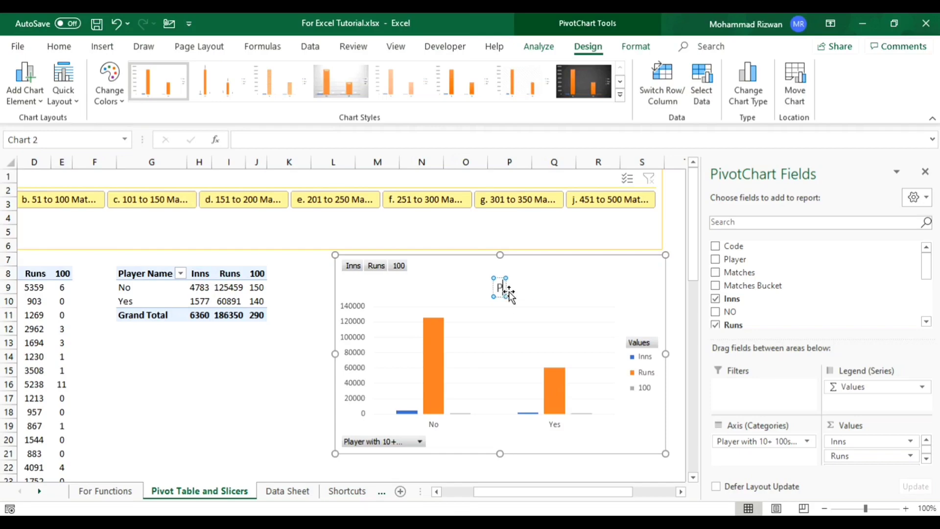
{"action": "type", "text": "aters"}
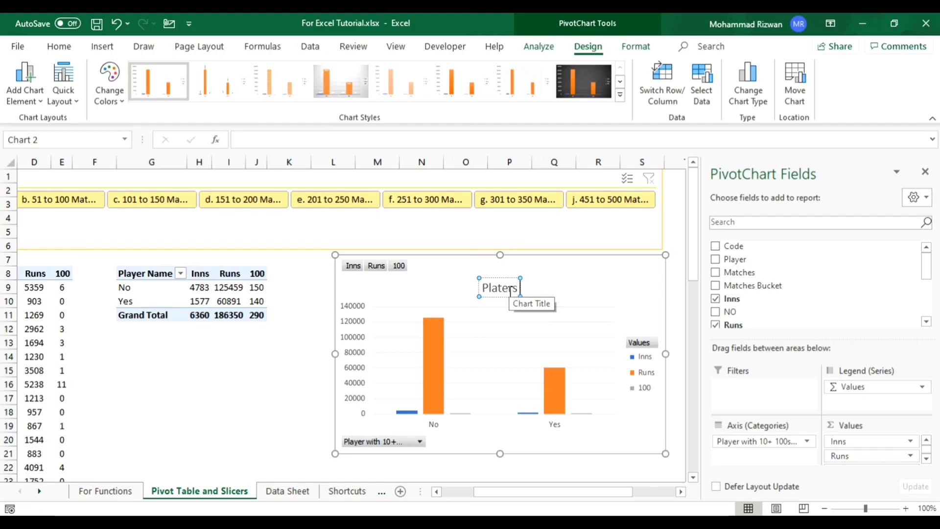
{"action": "type", "text": "inputs"}
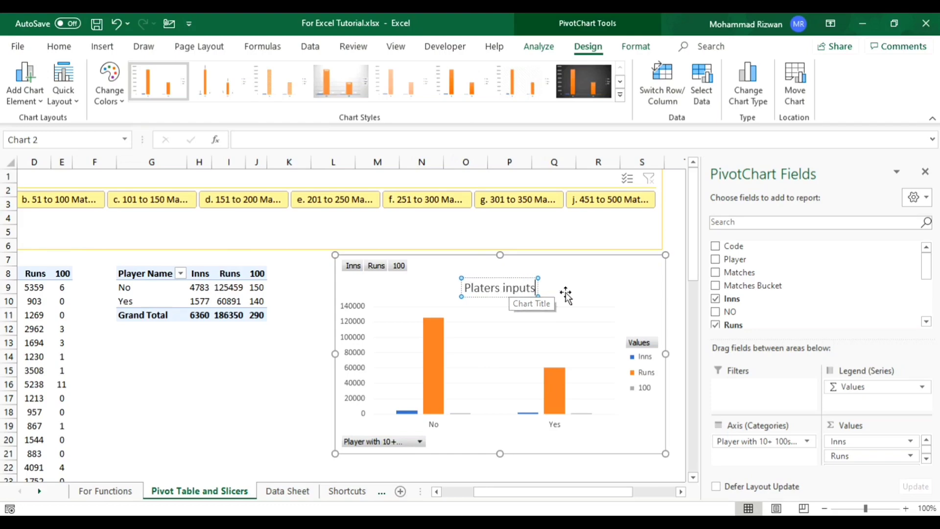
- Add Outside End data labels to the PivotChart and apply the dark chart style Style 8
{"action": "left_click", "coordinate": [24, 81]}
{"action": "mouse_move", "coordinate": [70, 168]}
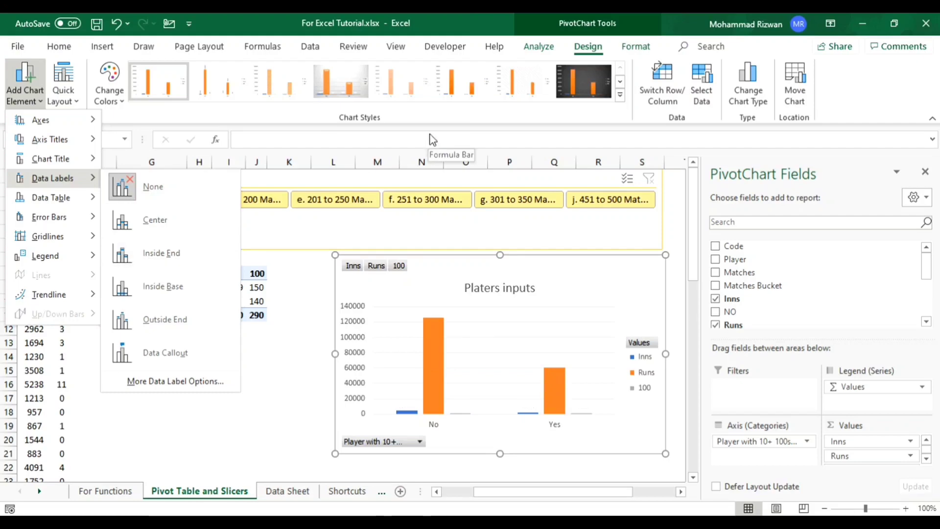
{"action": "left_click", "coordinate": [181, 317]}
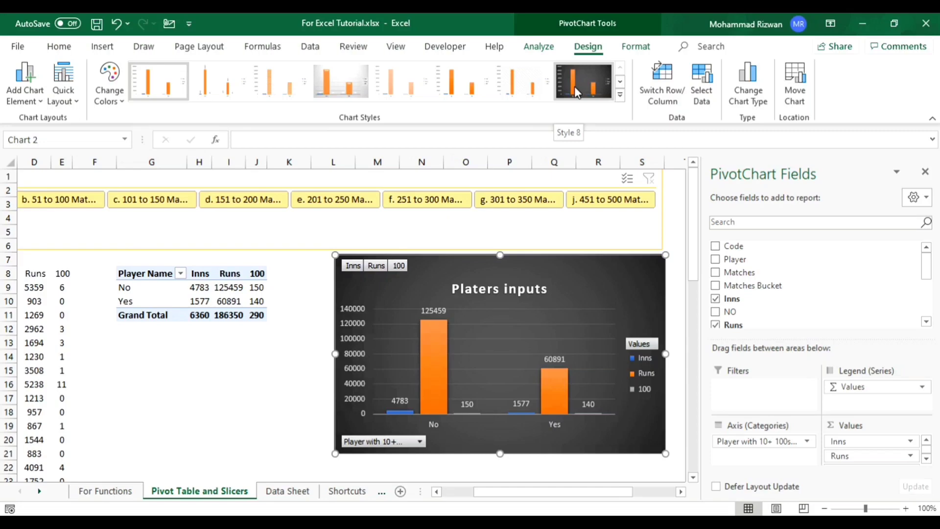
{"action": "left_click", "coordinate": [574, 87]}
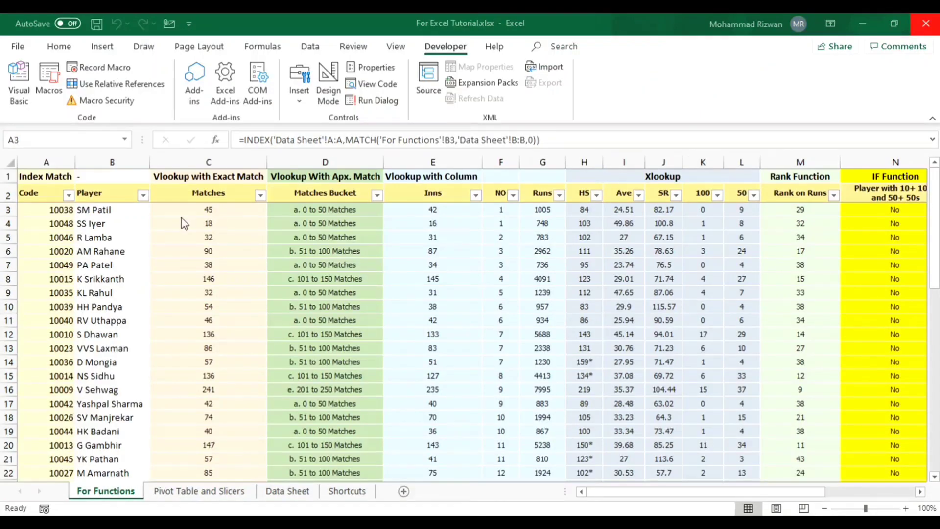
- On the For Functions sheet, clear the Code formulas in A3:A52 and the Matches through IF Function formulas in C3:N52
{"action": "left_click", "coordinate": [68, 212]}
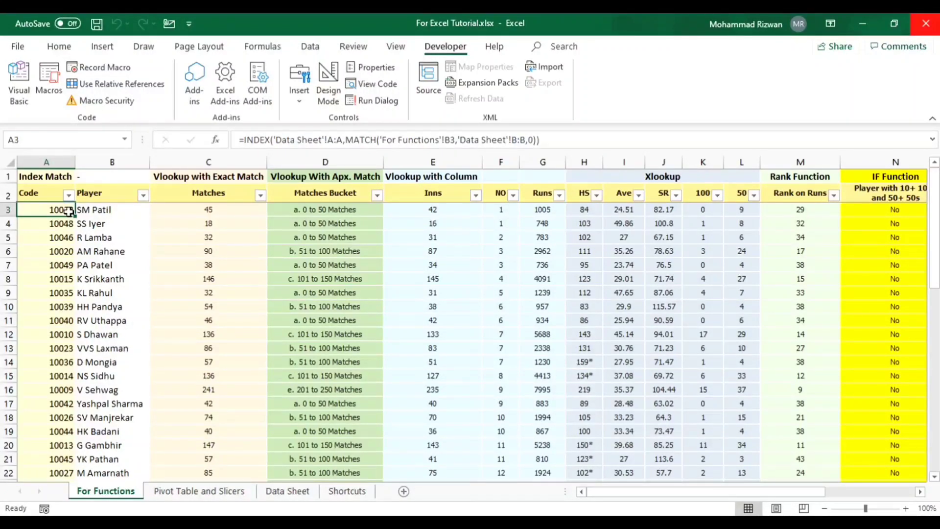
{"action": "key", "text": "Up"}
{"action": "key", "text": "Down"}
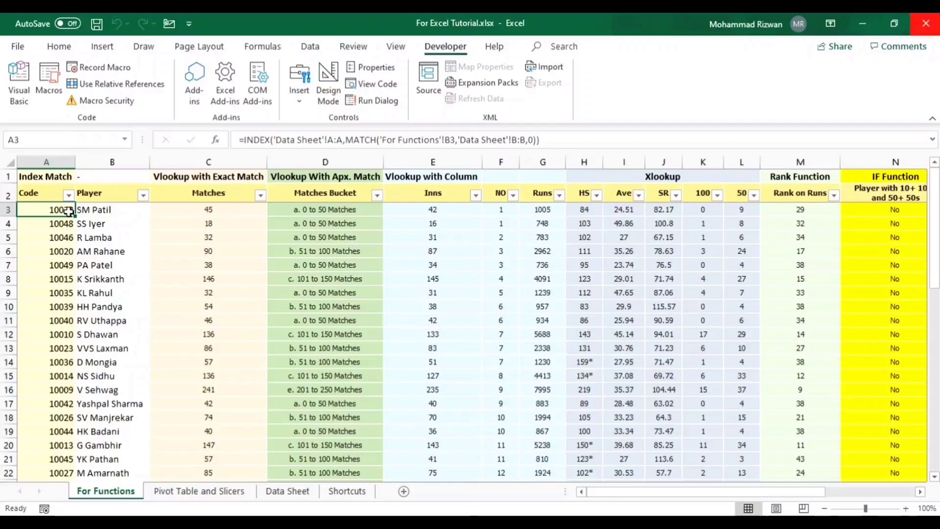
{"action": "key", "text": "ctrl+shift+Down"}
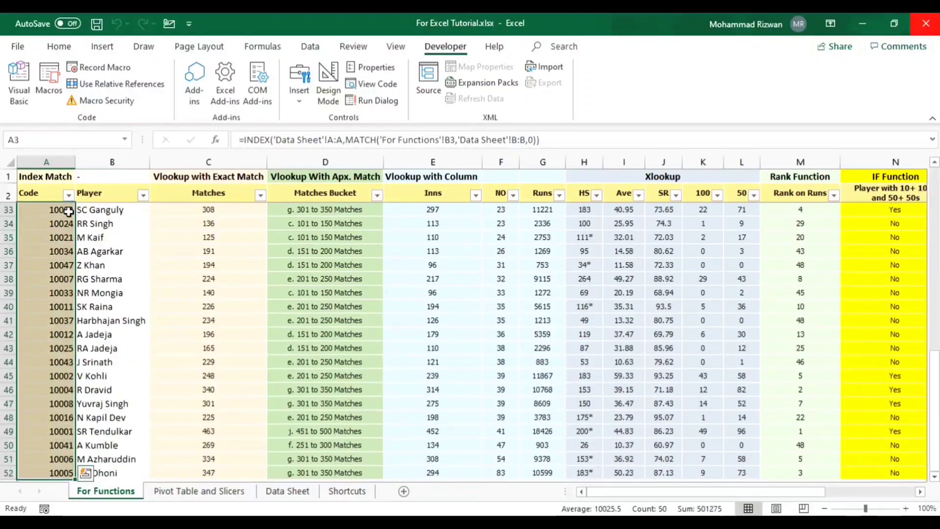
{"action": "key", "text": "Delete"}
{"action": "key", "text": "Right"}
{"action": "key", "text": "Right"}
{"action": "key", "text": "ctrl+shift+Right"}
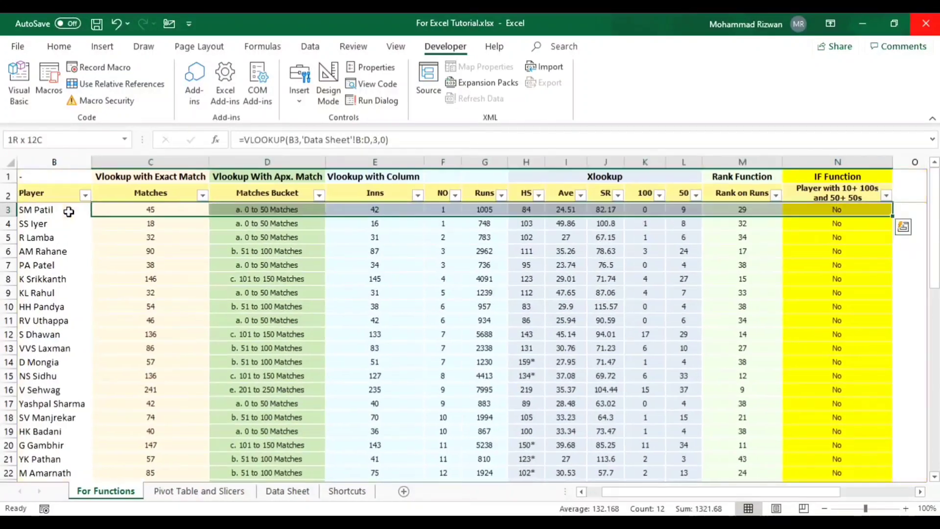
{"action": "key", "text": "ctrl+shift+Down"}
{"action": "key", "text": "Delete"}
- Clear the COUNTIFS, SUMIFS and AVERAGEIFS formulas in T3:V12 and return to cell A3
{"action": "key", "text": "ctrl+Right"}
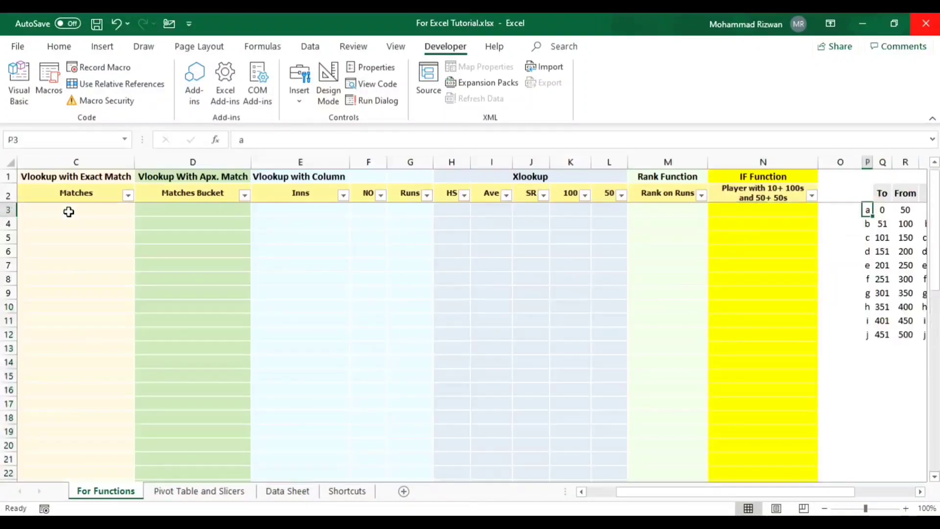
{"action": "key", "text": "ctrl+Right"}
{"action": "key", "text": "Left"}
{"action": "key", "text": "Left"}
{"action": "key", "text": "ctrl+shift+Right"}
{"action": "key", "text": "ctrl+shift+Down"}
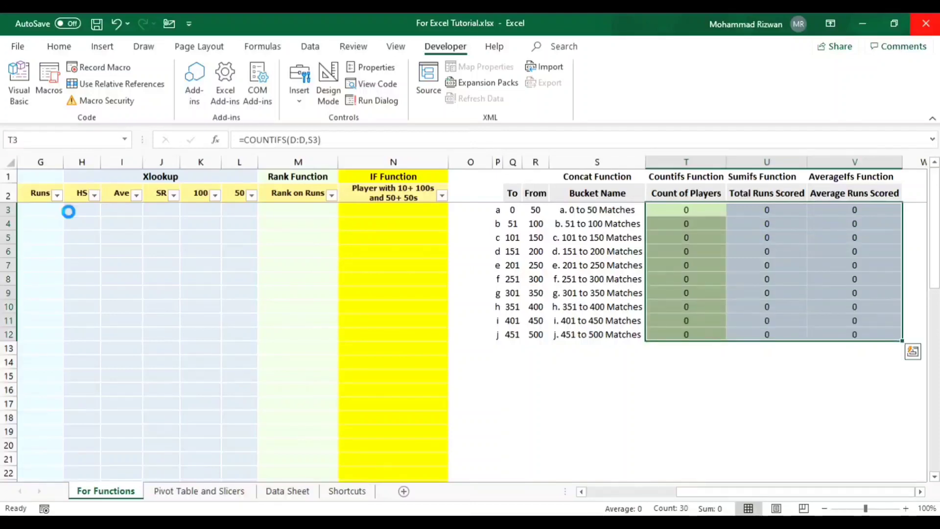
{"action": "key", "text": "Delete"}
{"action": "key", "text": "Left"}
{"action": "key", "text": "Left"}
{"action": "key", "text": "Left"}
{"action": "key", "text": "Left"}
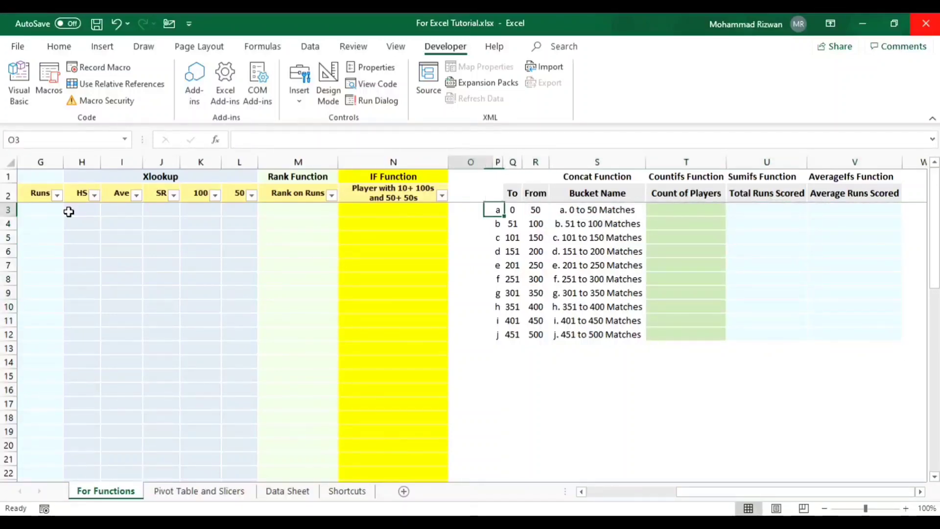
{"action": "key", "text": "ctrl+Left"}
{"action": "key", "text": "Right"}
{"action": "key", "text": "Right"}
{"action": "key", "text": "Right"}
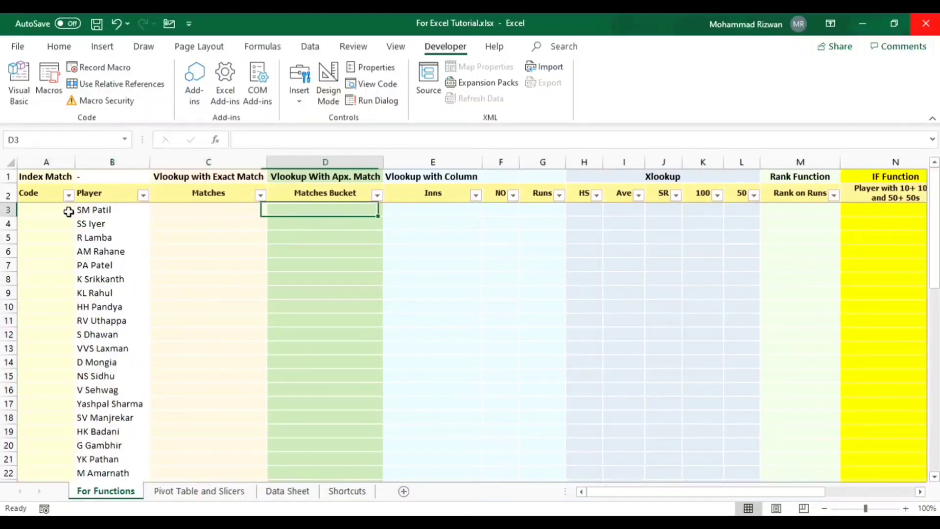
{"action": "key", "text": "Left"}
{"action": "key", "text": "Left"}
{"action": "key", "text": "Left"}
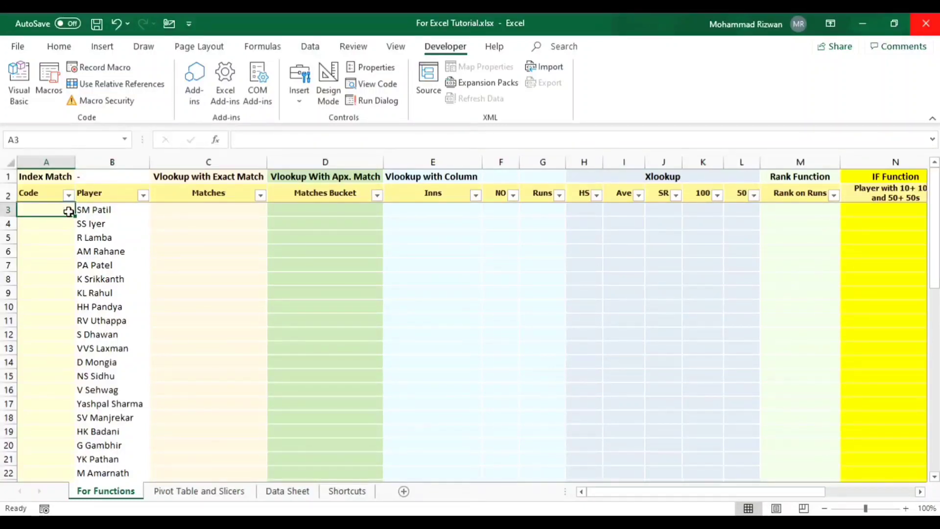
- Run TestMacro from the list of macros in all open workbooks
{"action": "key", "text": "alt+F8"}
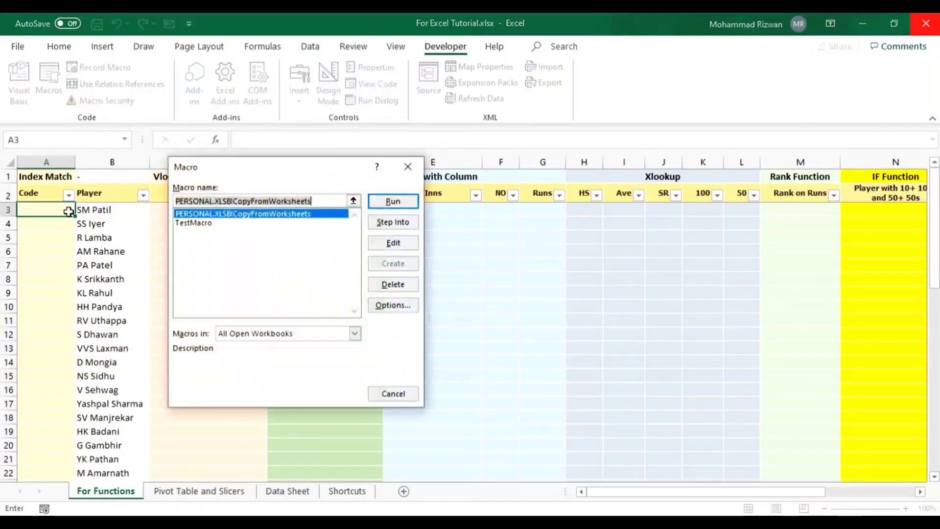
{"action": "key", "text": "Escape"}
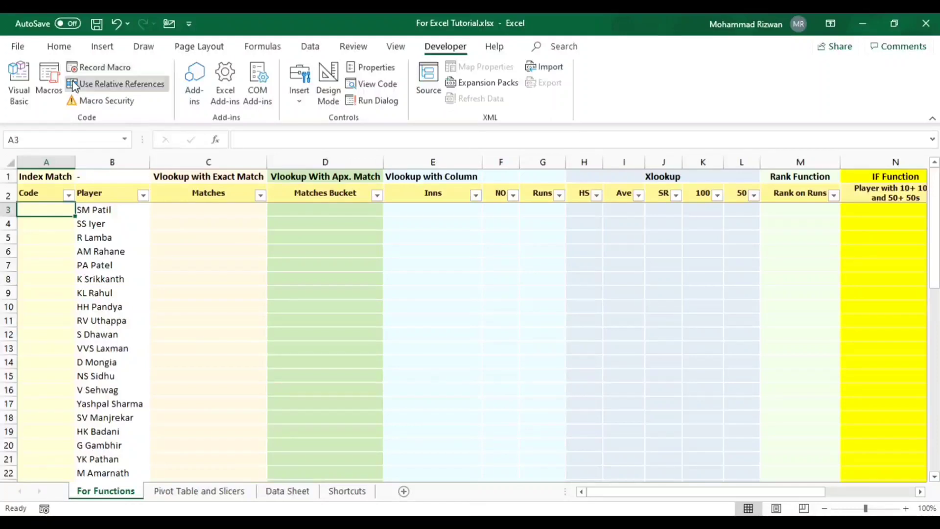
{"action": "left_click", "coordinate": [54, 76]}
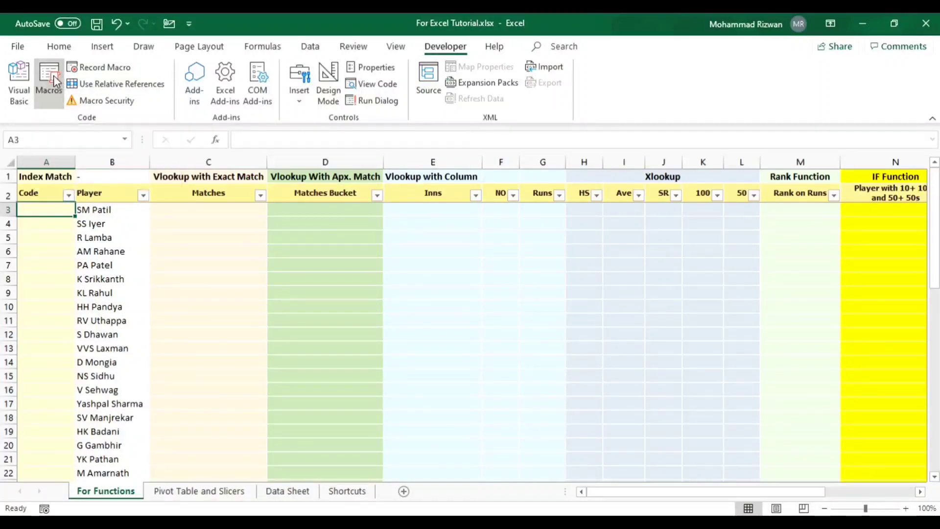
{"action": "left_click", "coordinate": [193, 223]}
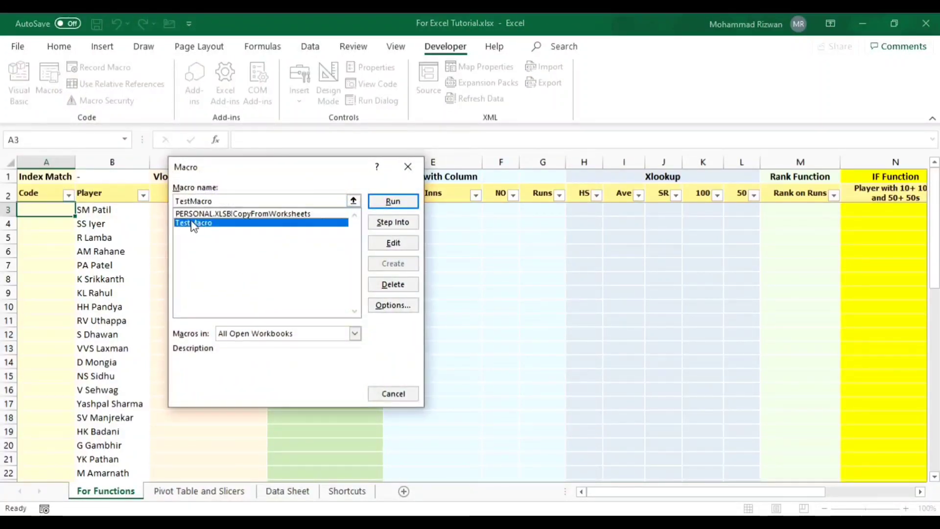
{"action": "left_click", "coordinate": [385, 209]}
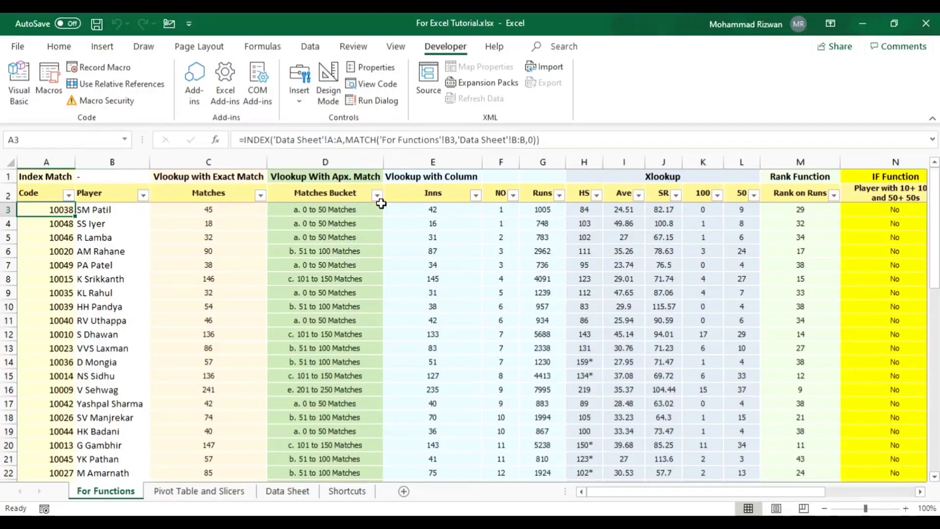
- Examine the formulas the macro filled in along row 3, from the Code column to the bucket summary table
{"action": "key", "text": "Right"}
{"action": "key", "text": "Left"}
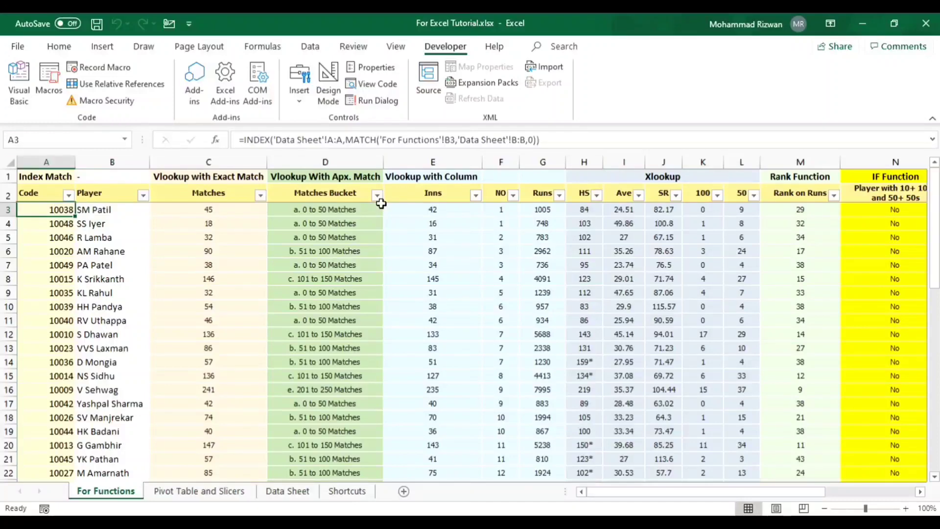
{"action": "key", "text": "Right"}
{"action": "key", "text": "Right"}
{"action": "key", "text": "Right"}
{"action": "key", "text": "Right"}
{"action": "key", "text": "Right"}
{"action": "key", "text": "Right"}
{"action": "key", "text": "Right"}
{"action": "key", "text": "Right"}
{"action": "key", "text": "Right"}
{"action": "key", "text": "Right"}
{"action": "key", "text": "Right"}
{"action": "key", "text": "Right"}
{"action": "key", "text": "Right"}
{"action": "key", "text": "Right"}
{"action": "key", "text": "Right"}
{"action": "key", "text": "Right"}
{"action": "key", "text": "Right"}
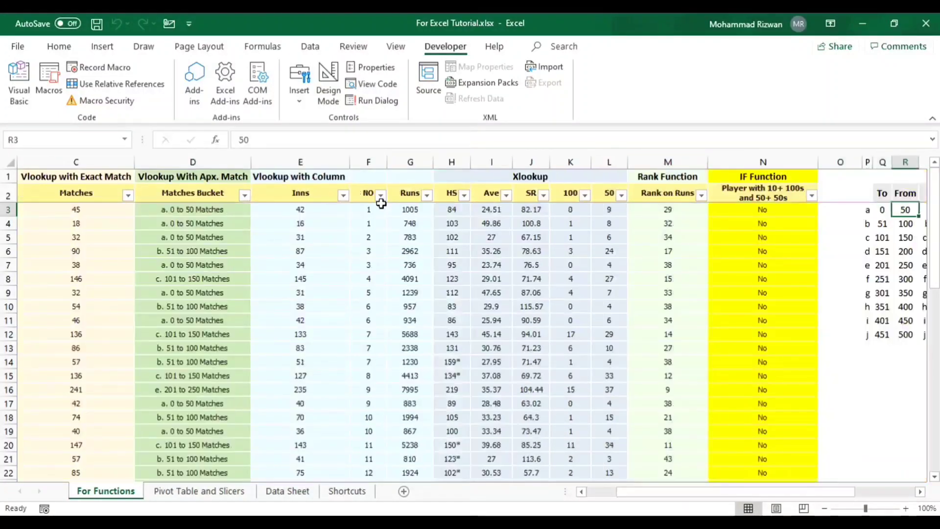
{"action": "key", "text": "Right"}
{"action": "key", "text": "Right"}
{"action": "key", "text": "Right"}
{"action": "key", "text": "Right"}
{"action": "key", "text": "Right"}
{"action": "key", "text": "Left"}
{"action": "key", "text": "Left"}
{"action": "key", "text": "Left"}
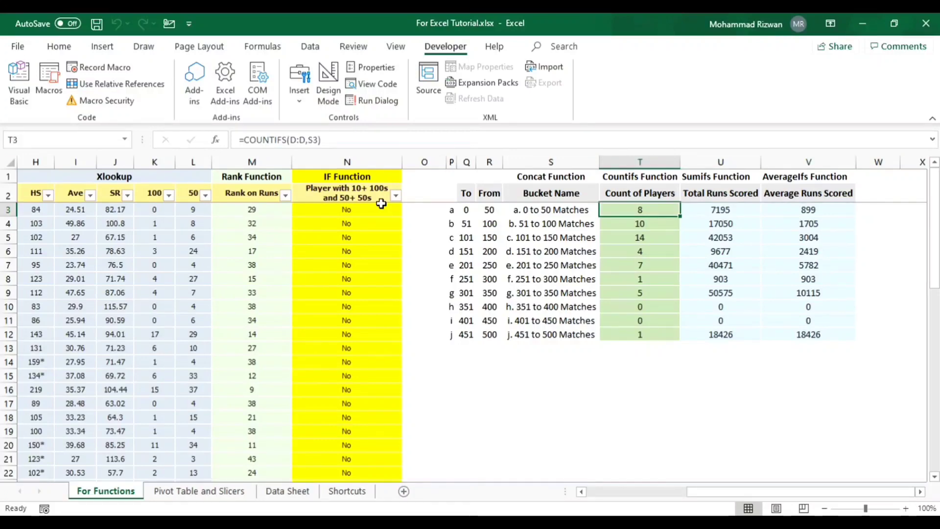
{"action": "key", "text": "Right"}
{"action": "key", "text": "Right"}
{"action": "key", "text": "Left"}
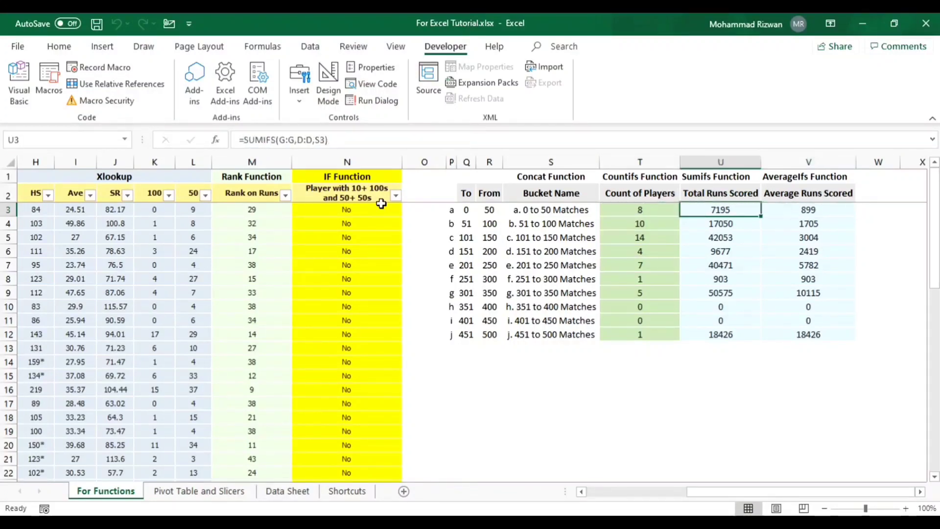
{"action": "key", "text": "Left"}
{"action": "key", "text": "Left"}
{"action": "key", "text": "Left"}
{"action": "key", "text": "Left"}
{"action": "key", "text": "Left"}
{"action": "key", "text": "Left"}
{"action": "key", "text": "Left"}
{"action": "key", "text": "Left"}
{"action": "key", "text": "Left"}
{"action": "key", "text": "Left"}
{"action": "key", "text": "Left"}
{"action": "key", "text": "Left"}
{"action": "key", "text": "Left"}
{"action": "key", "text": "Left"}
{"action": "key", "text": "Left"}
{"action": "key", "text": "Left"}
{"action": "key", "text": "Left"}
{"action": "key", "text": "Left"}
{"action": "key", "text": "Left"}
{"action": "key", "text": "Left"}
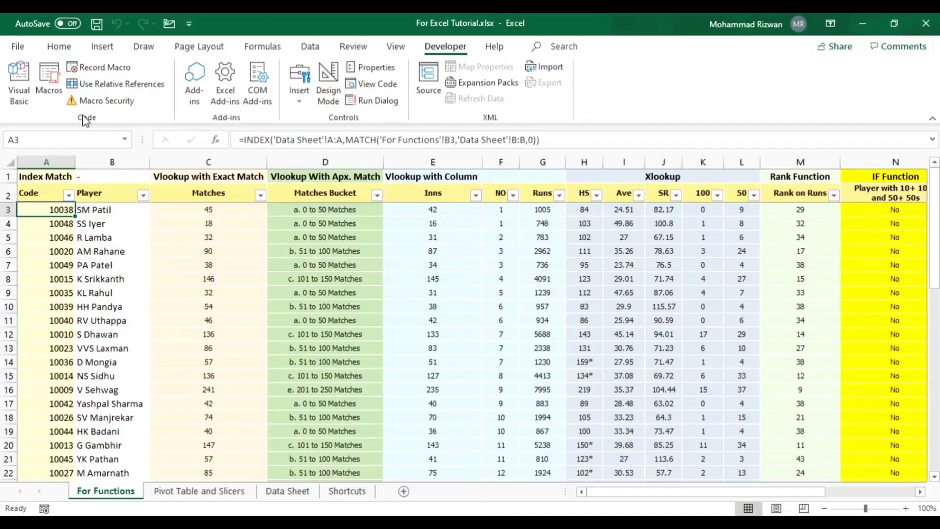
- Clear the macro-filled Code column A3:A52 and the range C3:N52 again
{"action": "key", "text": "ctrl+shift+Down"}
{"action": "key", "text": "Delete"}
{"action": "key", "text": "Right"}
{"action": "key", "text": "Right"}
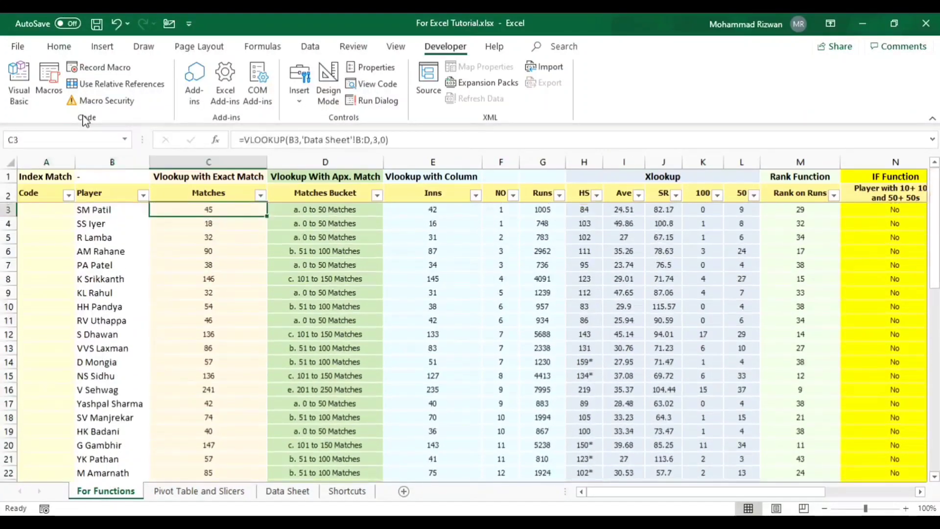
{"action": "key", "text": "Up"}
{"action": "key", "text": "Down"}
{"action": "key", "text": "ctrl+shift+Right"}
{"action": "key", "text": "ctrl+shift+Down"}
{"action": "key", "text": "Delete"}
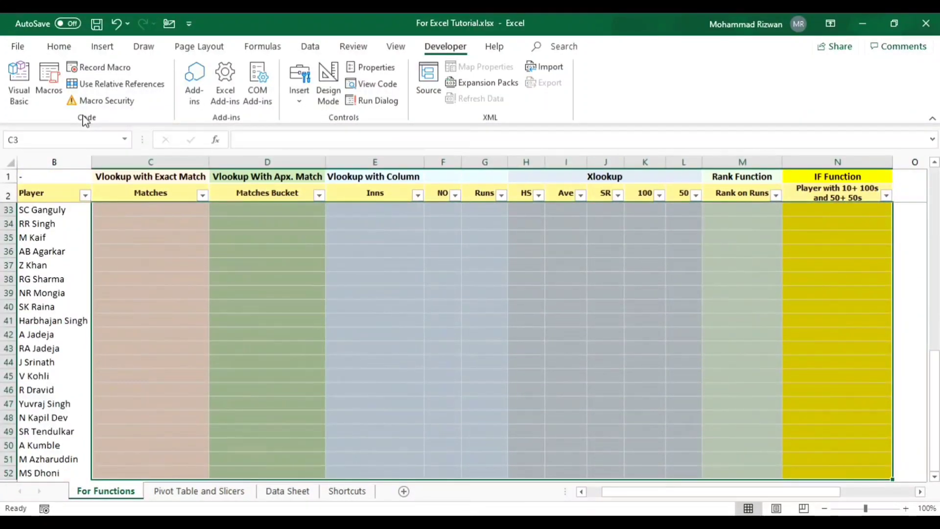
- Clear the bucket summary results in T3:V12 again and go back to cell A3
{"action": "key", "text": "Up"}
{"action": "key", "text": "Down"}
{"action": "key", "text": "ctrl+Right"}
{"action": "key", "text": "Right"}
{"action": "key", "text": "Right"}
{"action": "key", "text": "Right"}
{"action": "key", "text": "Right"}
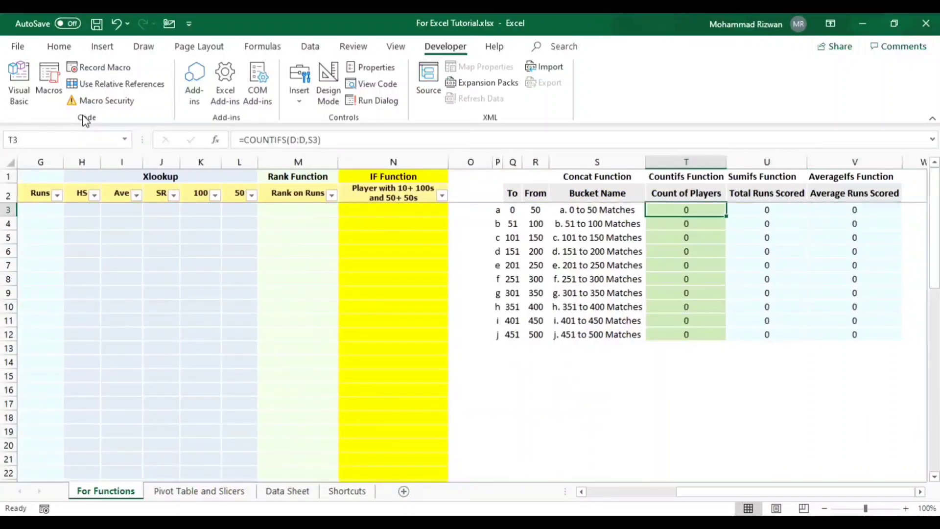
{"action": "key", "text": "ctrl+shift+Right"}
{"action": "key", "text": "ctrl+shift+Down"}
{"action": "key", "text": "Delete"}
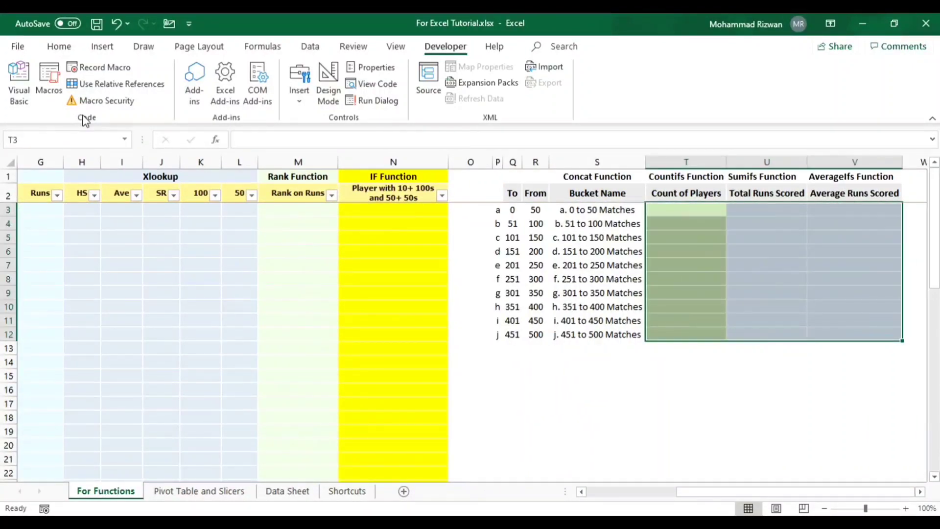
{"action": "key", "text": "ctrl+Left"}
{"action": "key", "text": "ctrl+Left"}
{"action": "key", "text": "ctrl+Left"}
{"action": "key", "text": "ctrl+Left"}
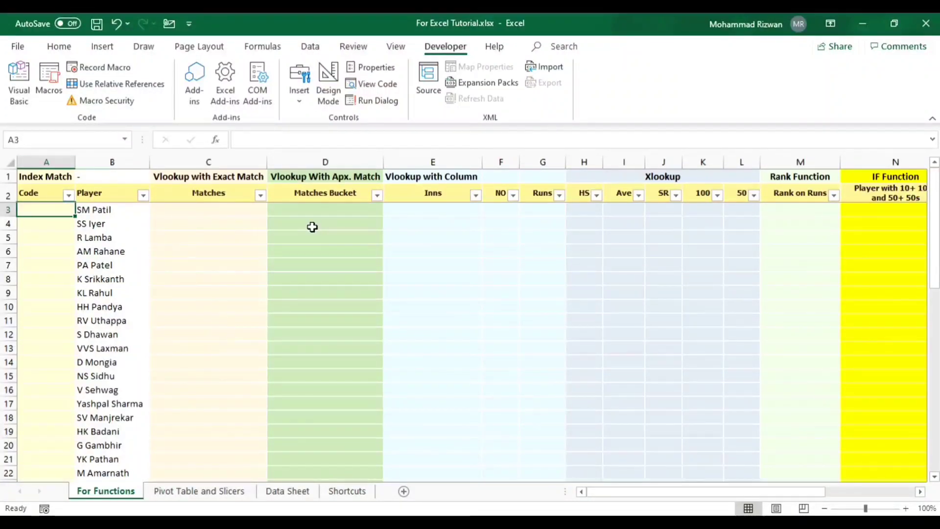
- Rerun the recorded macro from cell A3 to refill the cleared formula ranges, and select the Code header cell A2
{"action": "key", "text": "ctrl+q"}
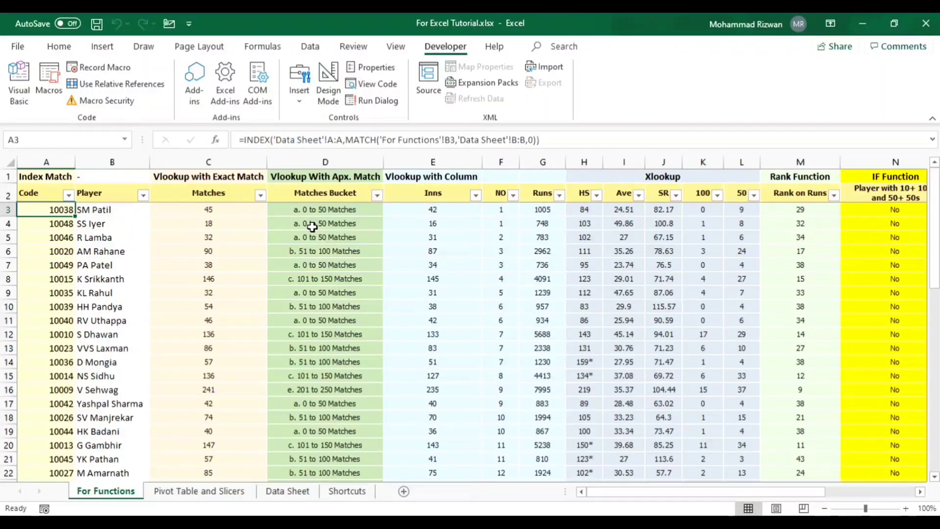
{"action": "key", "text": "Right"}
{"action": "key", "text": "Left"}
{"action": "key", "text": "Up"}
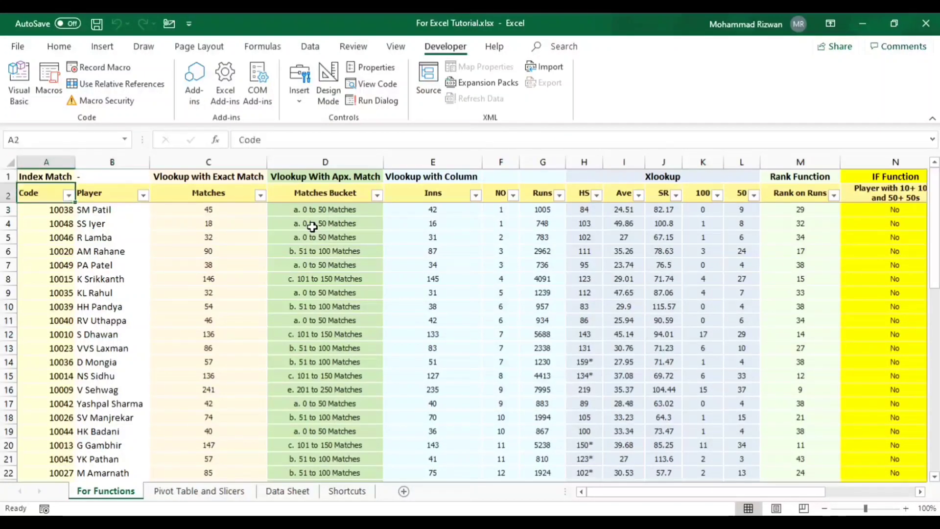
- Examine the refilled formulas along row 3, from the Code column to the bucket summary table, and return to the Code column
{"action": "key", "text": "Down"}
{"action": "key", "text": "Right"}
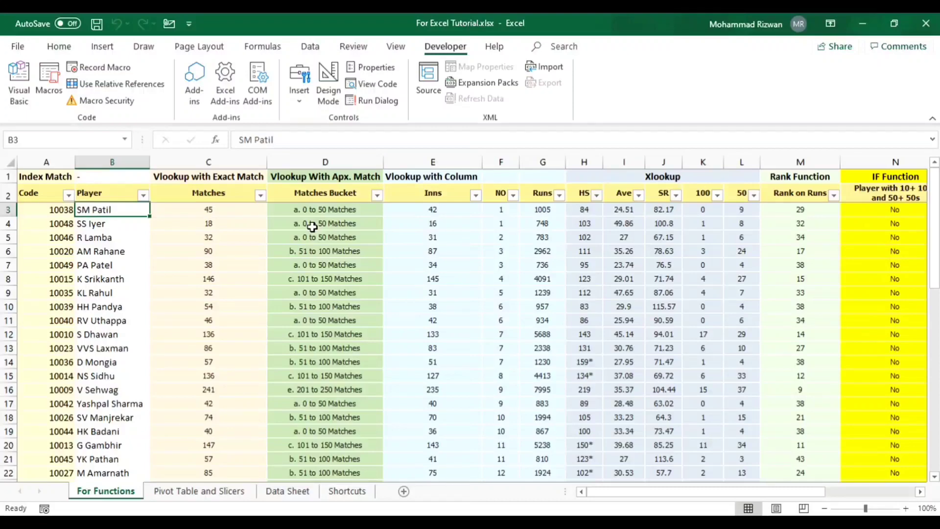
{"action": "key", "text": "Left"}
{"action": "key", "text": "Right"}
{"action": "key", "text": "Right"}
{"action": "key", "text": "Right"}
{"action": "key", "text": "Right"}
{"action": "key", "text": "Right"}
{"action": "key", "text": "Right"}
{"action": "key", "text": "Right"}
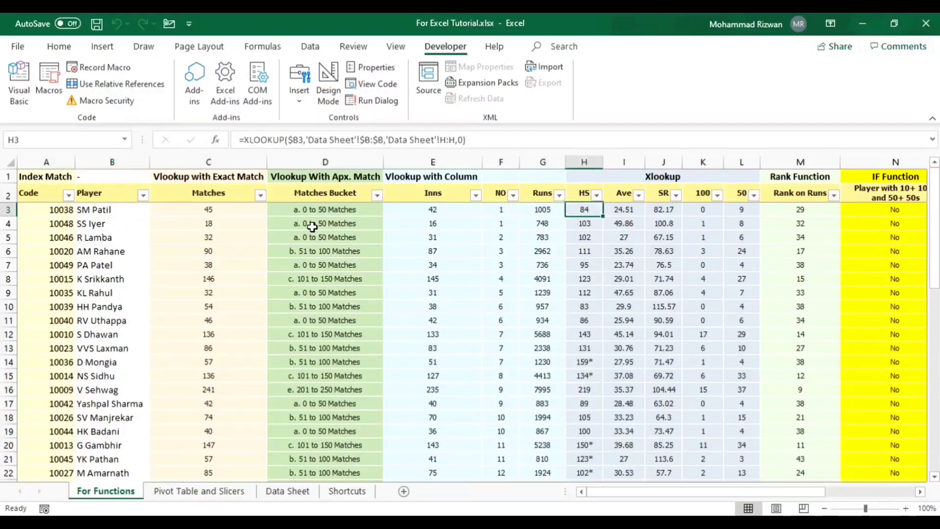
{"action": "key", "text": "Right"}
{"action": "key", "text": "Right"}
{"action": "key", "text": "Right"}
{"action": "key", "text": "Right"}
{"action": "key", "text": "Right"}
{"action": "key", "text": "Right"}
{"action": "key", "text": "Right"}
{"action": "key", "text": "Right"}
{"action": "key", "text": "Right"}
{"action": "key", "text": "Right"}
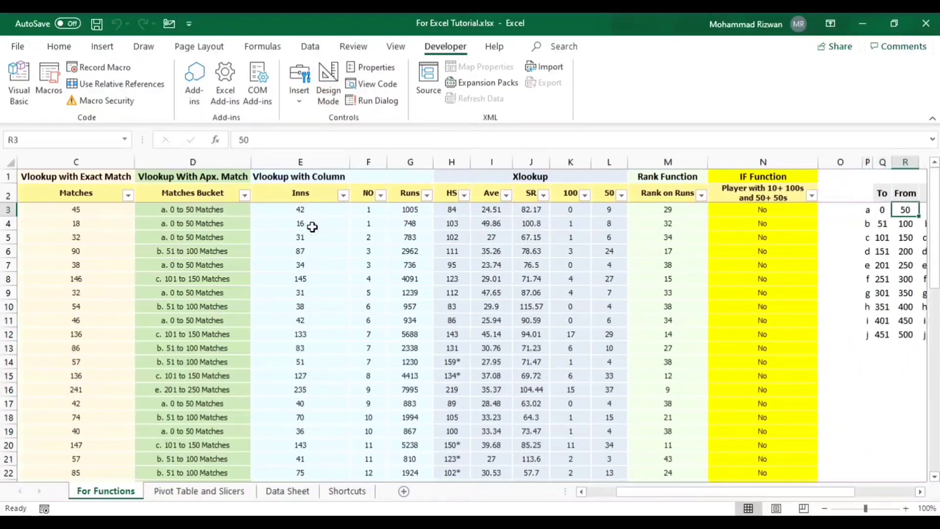
{"action": "key", "text": "Right"}
{"action": "key", "text": "Right"}
{"action": "key", "text": "Right"}
{"action": "key", "text": "Right"}
{"action": "key", "text": "Right"}
{"action": "key", "text": "Left"}
{"action": "key", "text": "Left"}
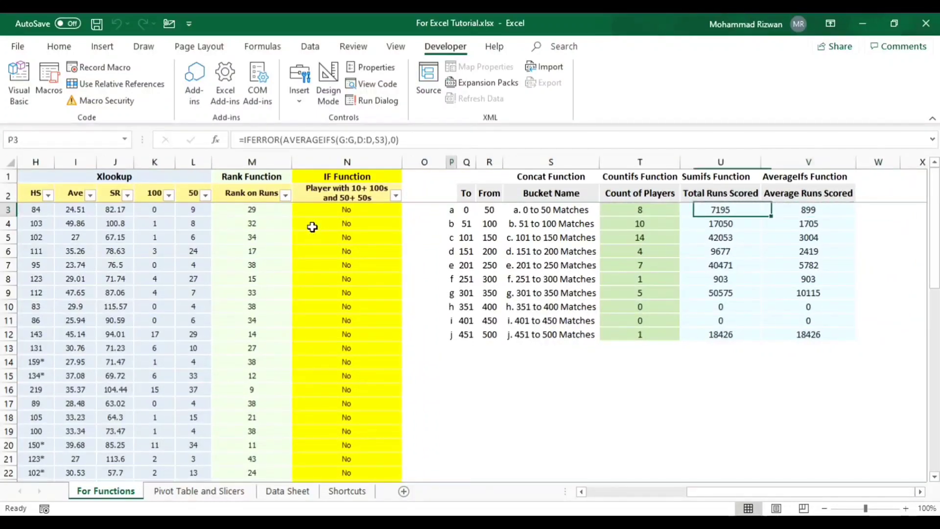
{"action": "key", "text": "Home"}
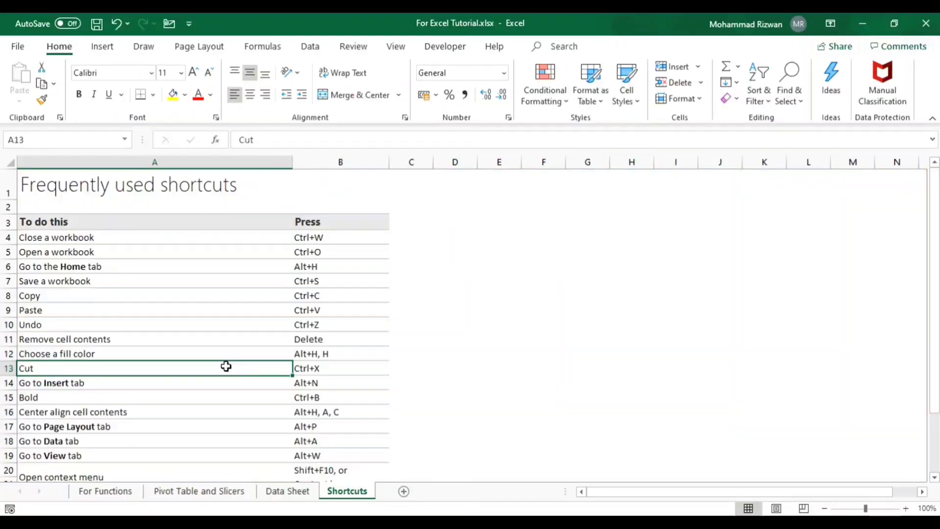
{"action": "key", "text": "ctrl+Up"}
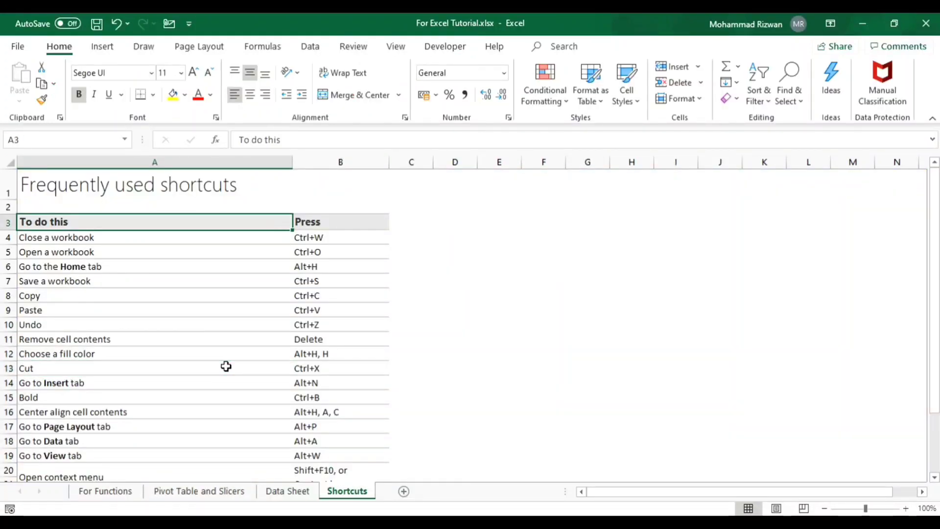
- Read through the frequently used shortcuts list on the Shortcuts sheet, from closing a workbook down past the last entry
{"action": "key", "text": "Down"}
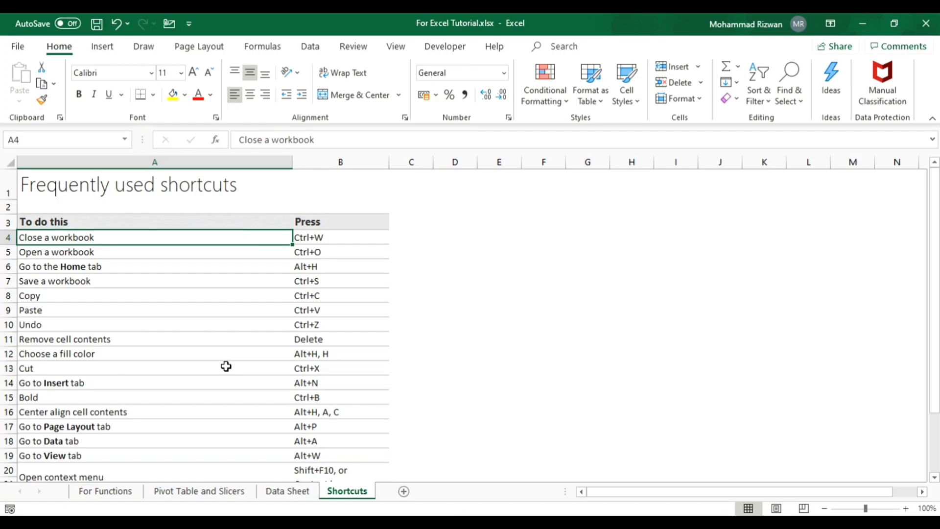
{"action": "key", "text": "Down"}
{"action": "key", "text": "Down"}
{"action": "key", "text": "Down"}
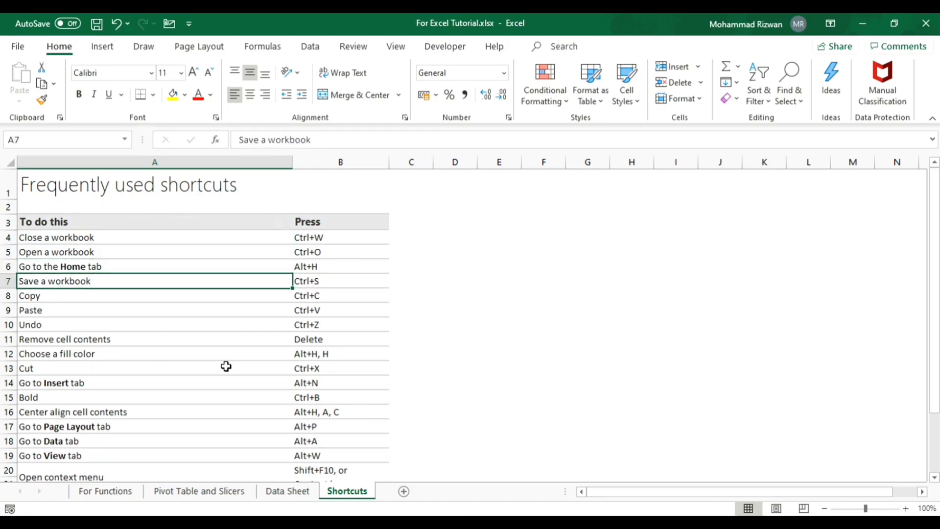
{"action": "key", "text": "Up"}
{"action": "key", "text": "Down"}
{"action": "key", "text": "Down"}
{"action": "key", "text": "Down"}
{"action": "key", "text": "Down"}
{"action": "key", "text": "Down"}
{"action": "key", "text": "Down"}
{"action": "key", "text": "Down"}
{"action": "key", "text": "Down"}
{"action": "key", "text": "Down"}
{"action": "key", "text": "Down"}
{"action": "key", "text": "Down"}
{"action": "key", "text": "Down"}
{"action": "key", "text": "Down"}
{"action": "key", "text": "Down"}
{"action": "key", "text": "Down"}
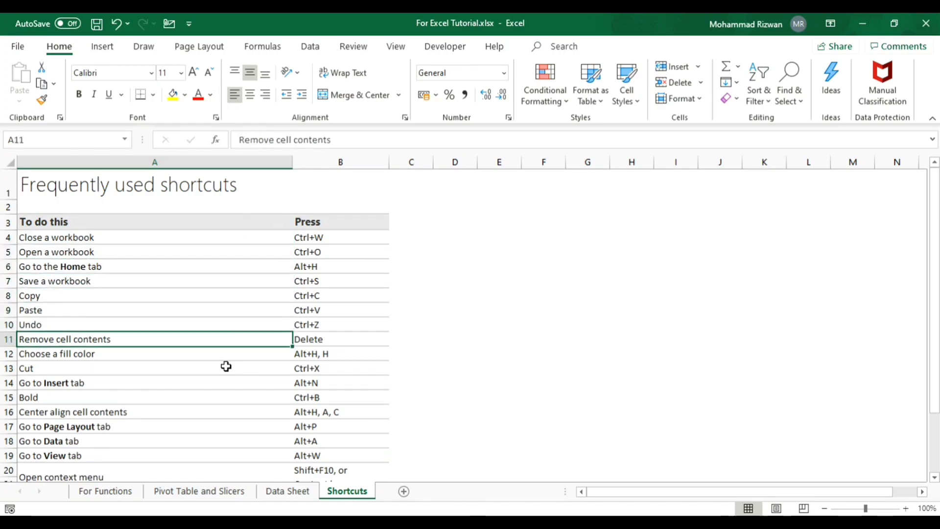
{"action": "key", "text": "Down"}
{"action": "key", "text": "Down"}
{"action": "key", "text": "Down"}
{"action": "key", "text": "Down"}
{"action": "key", "text": "Down"}
{"action": "key", "text": "Down"}
{"action": "key", "text": "Down"}
{"action": "key", "text": "Down"}
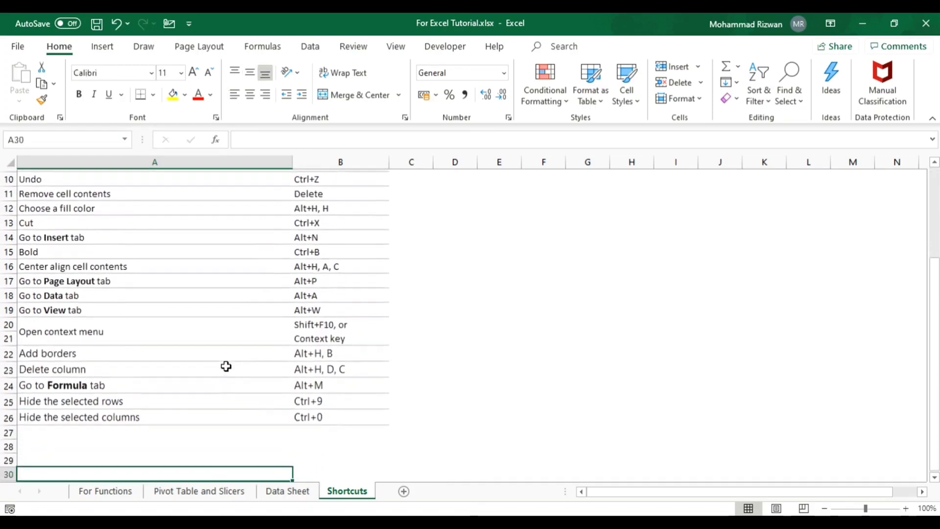
- Go back to the top of the shortcuts list and select the Close a workbook entry in A4
{"action": "key", "text": "Up"}
{"action": "key", "text": "Up"}
{"action": "key", "text": "Up"}
{"action": "key", "text": "Up"}
{"action": "key", "text": "Up"}
{"action": "key", "text": "Up"}
{"action": "key", "text": "Up"}
{"action": "key", "text": "Up"}
{"action": "key", "text": "ctrl+Home"}
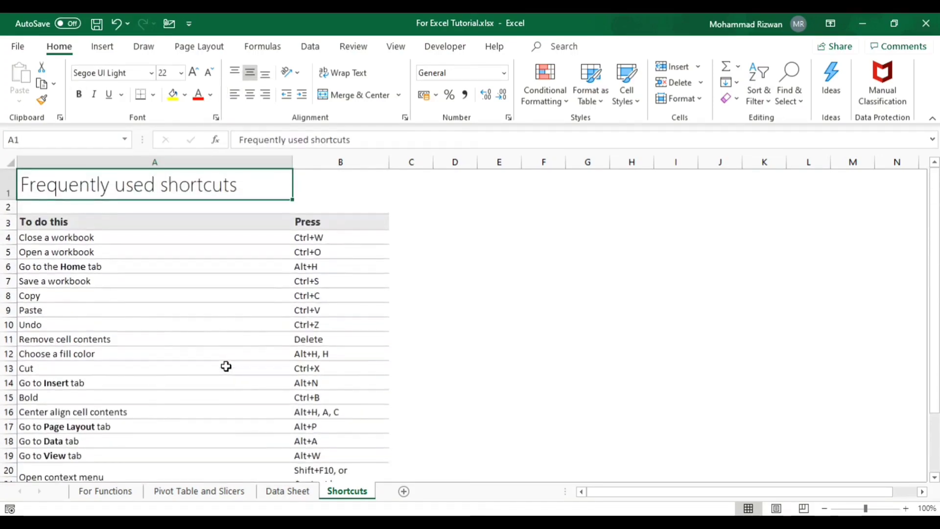
{"action": "key", "text": "Down"}
{"action": "key", "text": "Down"}
{"action": "key", "text": "Down"}
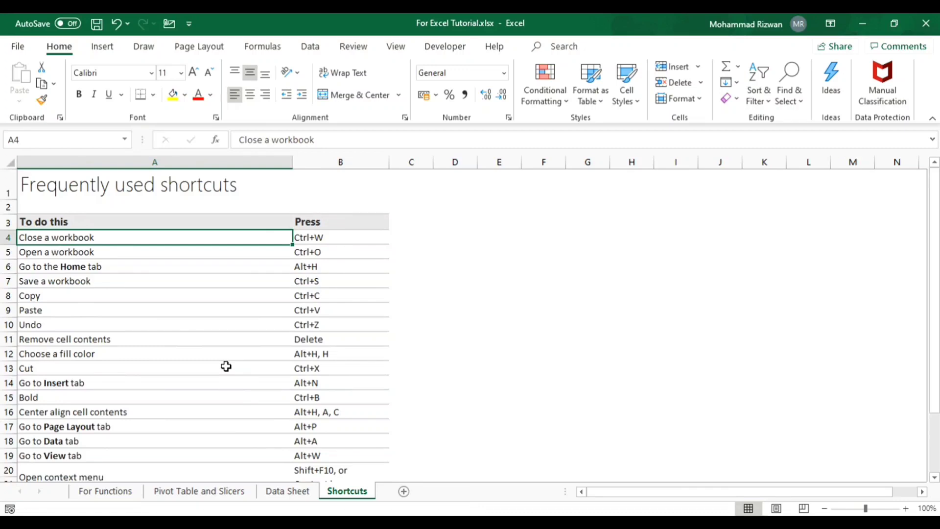